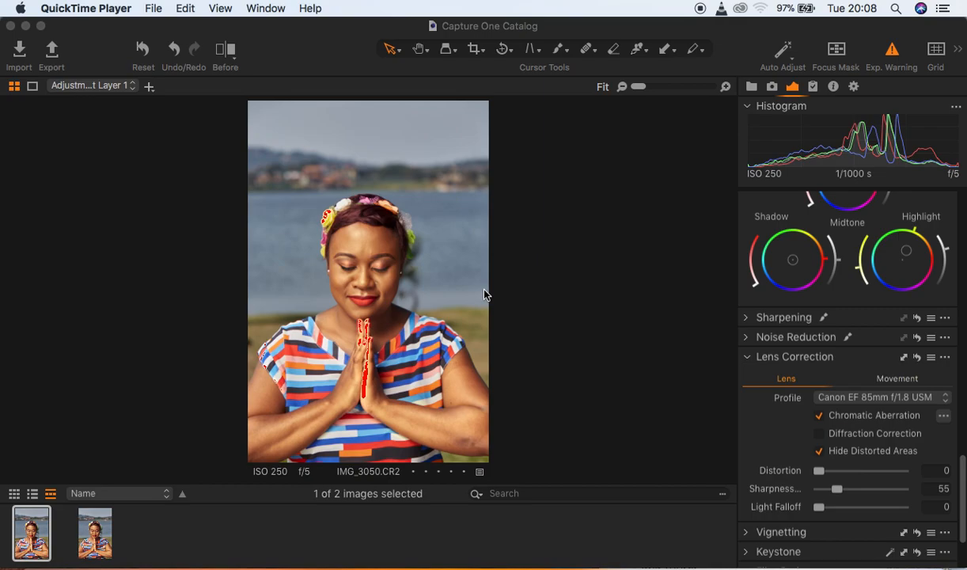
- Switch to Capture One and apply the Default workspace
{"action": "left_click", "coordinate": [315, 46]}
{"action": "left_click", "coordinate": [512, 8]}
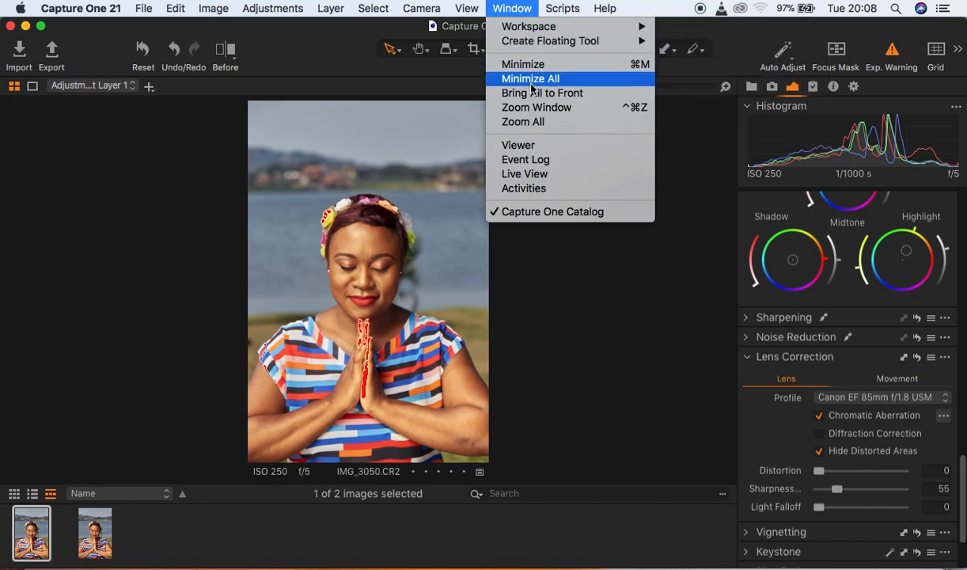
{"action": "mouse_move", "coordinate": [507, 26]}
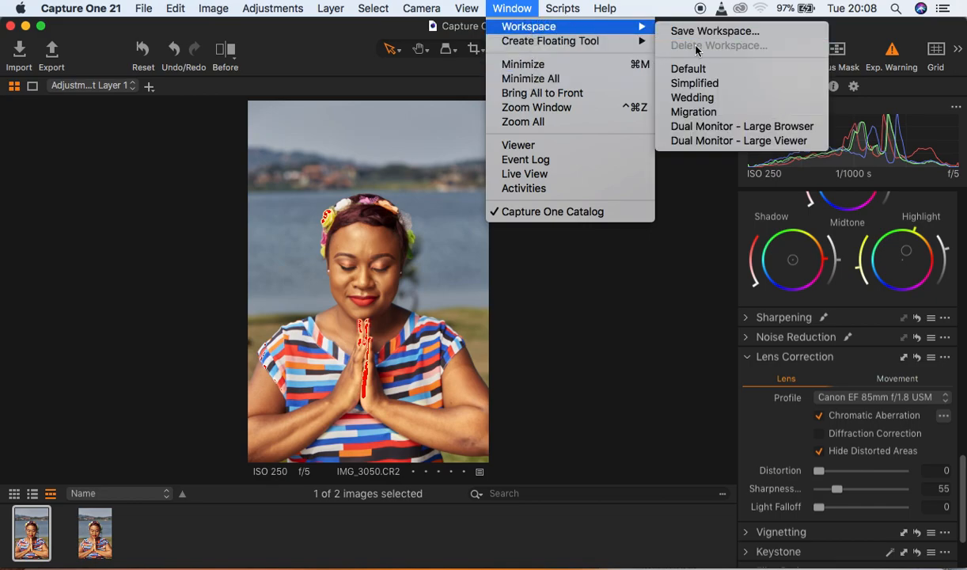
{"action": "left_click", "coordinate": [701, 74]}
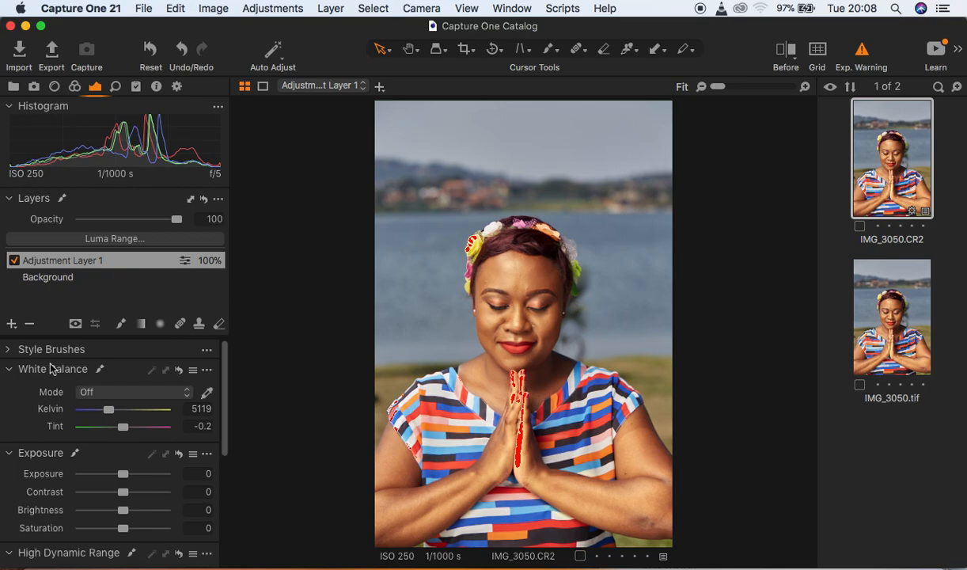
- Import IMG_2410.CR2 from the CAPTURE ONE folder on the Desktop into the catalog and display it in the viewer
{"action": "left_click", "coordinate": [13, 87]}
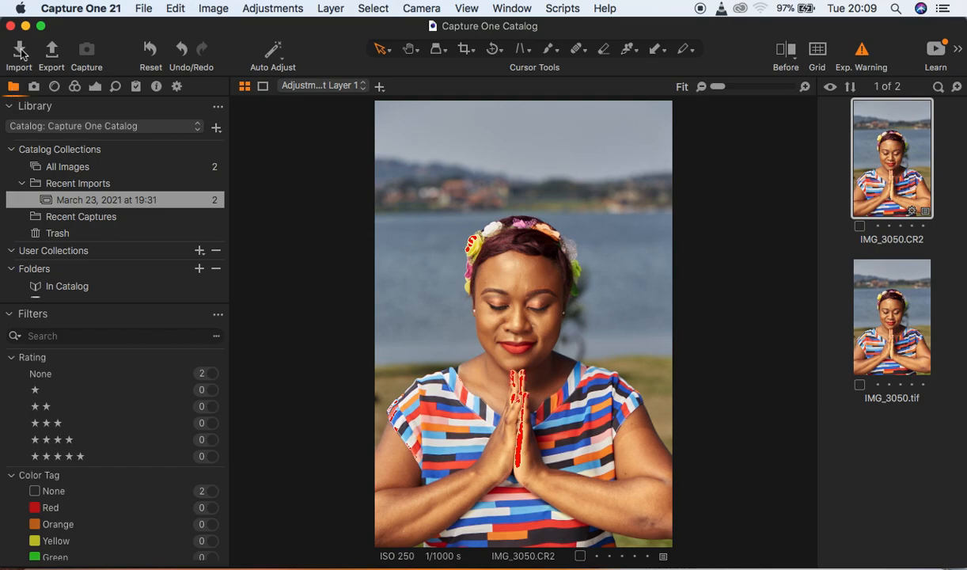
{"action": "left_click", "coordinate": [21, 52]}
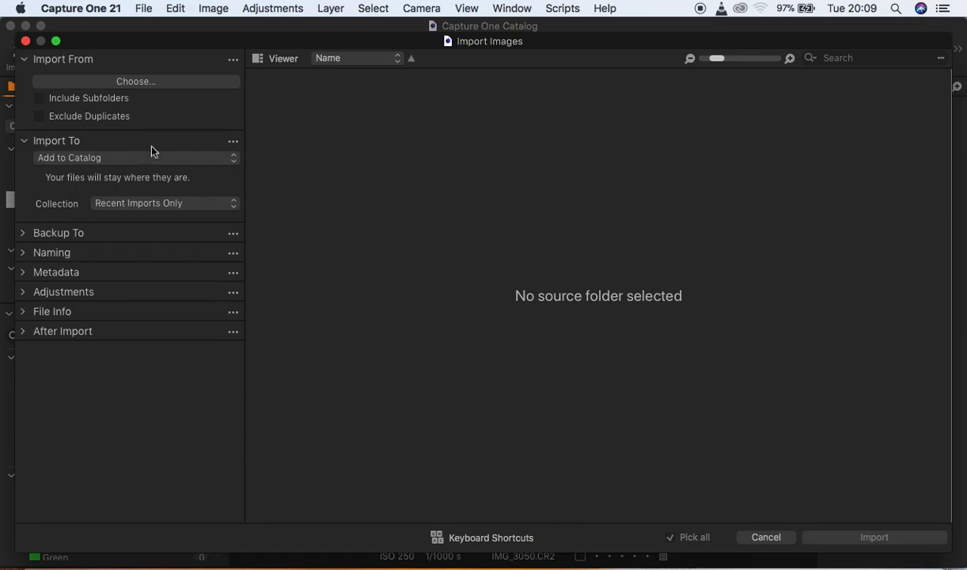
{"action": "left_click", "coordinate": [129, 83]}
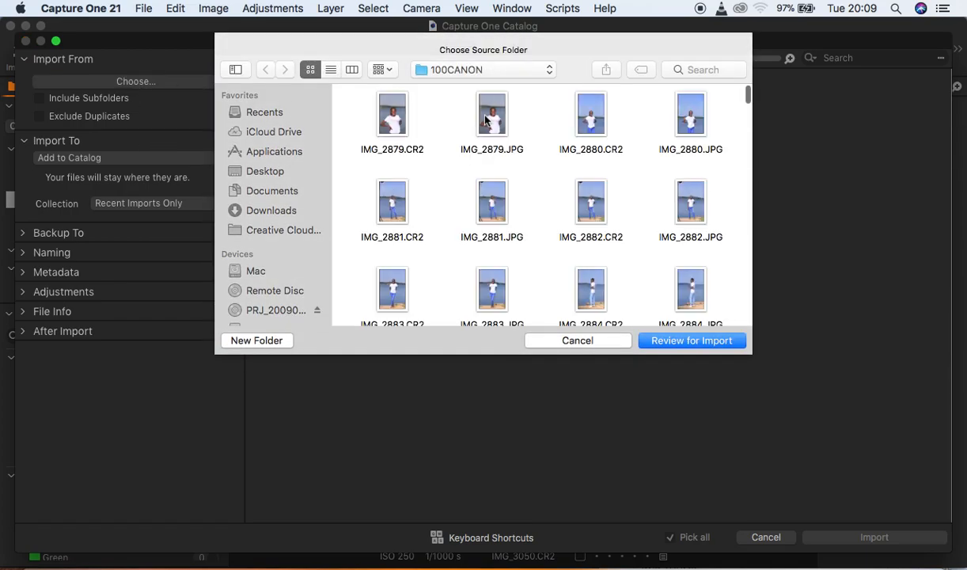
{"action": "left_click", "coordinate": [270, 173]}
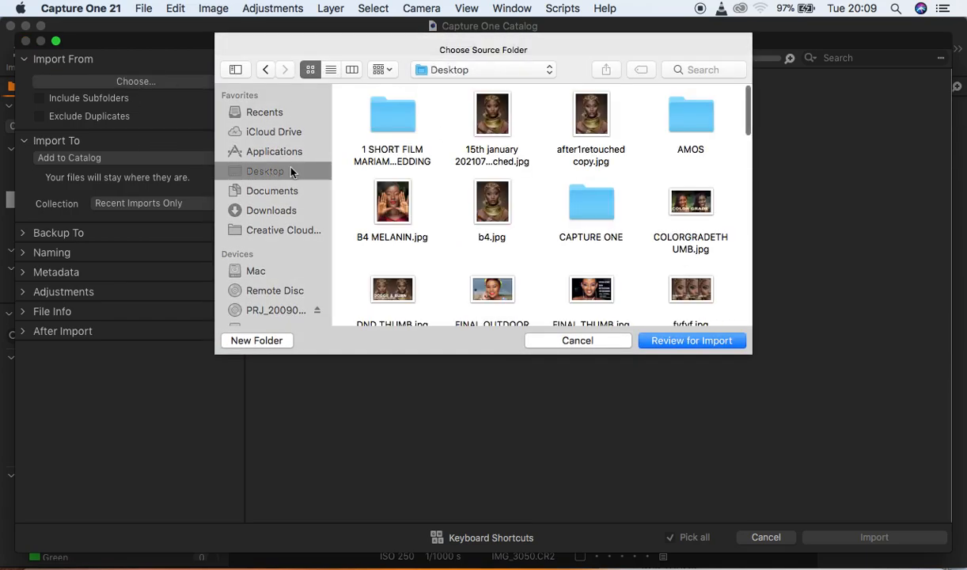
{"action": "left_click", "coordinate": [584, 206]}
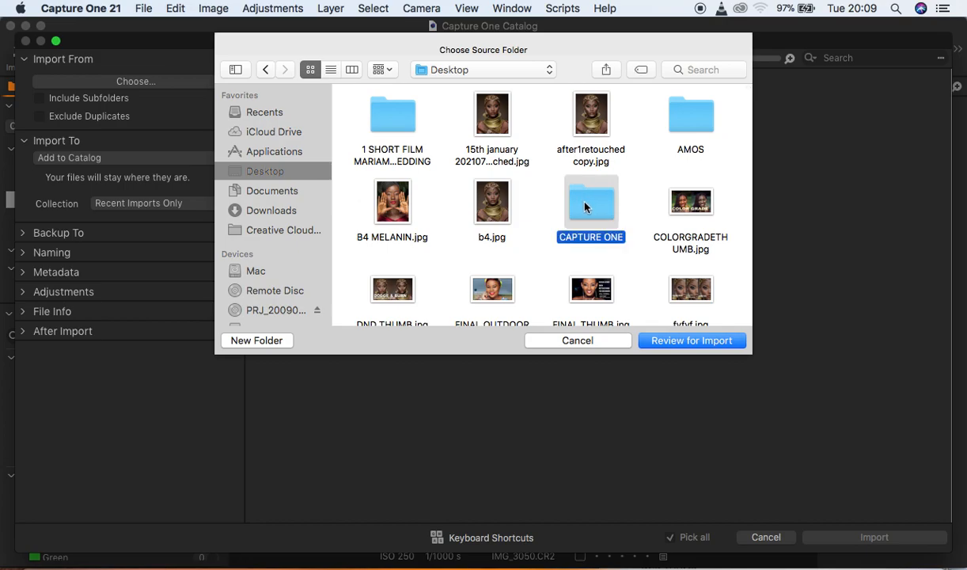
{"action": "double_click", "coordinate": [584, 206]}
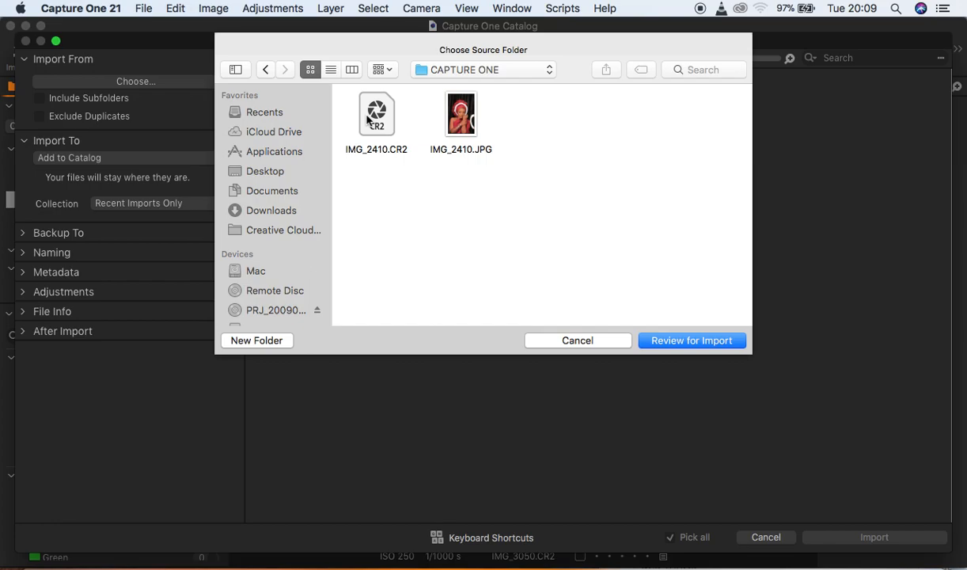
{"action": "left_click", "coordinate": [377, 125]}
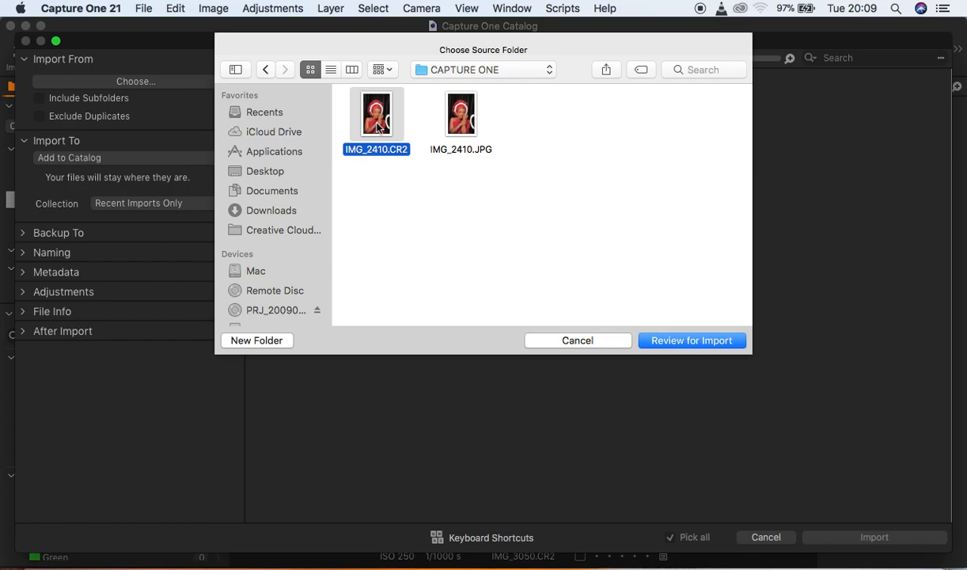
{"action": "left_click", "coordinate": [695, 342]}
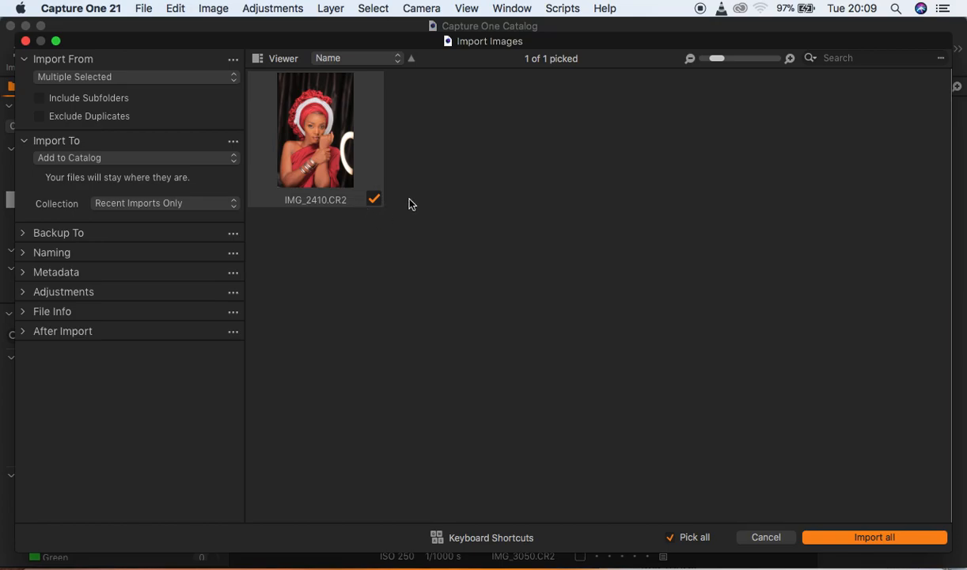
{"action": "left_click", "coordinate": [867, 541]}
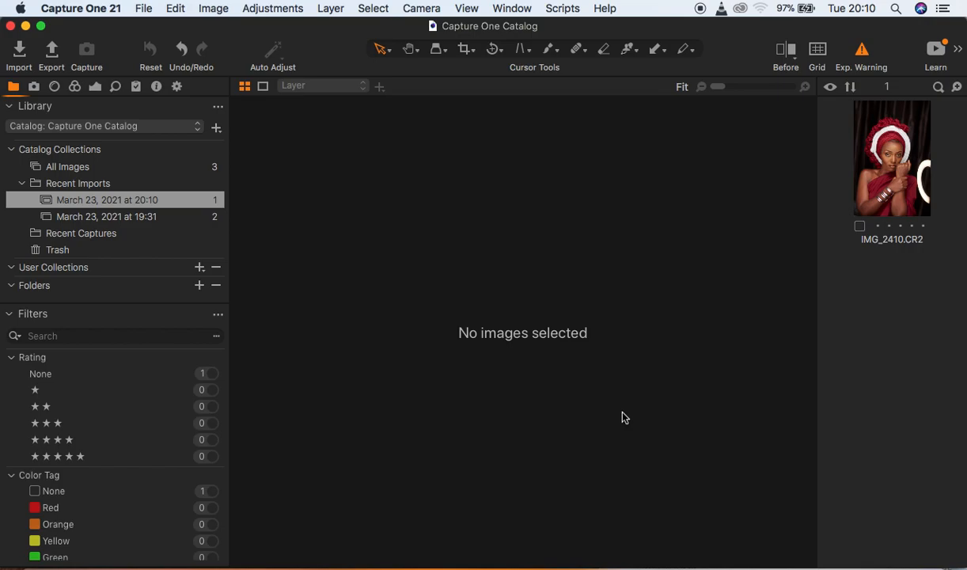
{"action": "left_click", "coordinate": [895, 166]}
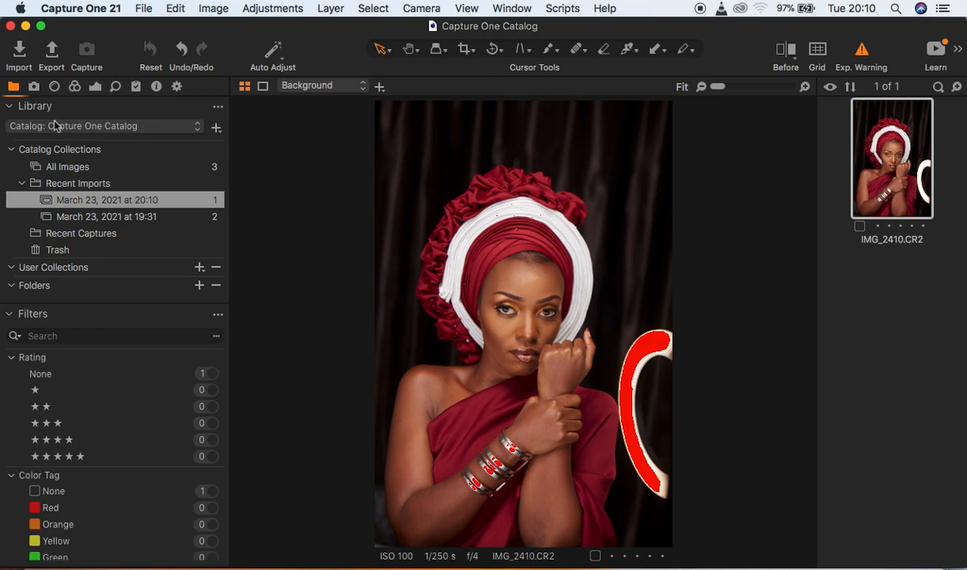
- Examine the exposure evaluation, camera and camera settings among the tethered capture tools
{"action": "left_click", "coordinate": [34, 86]}
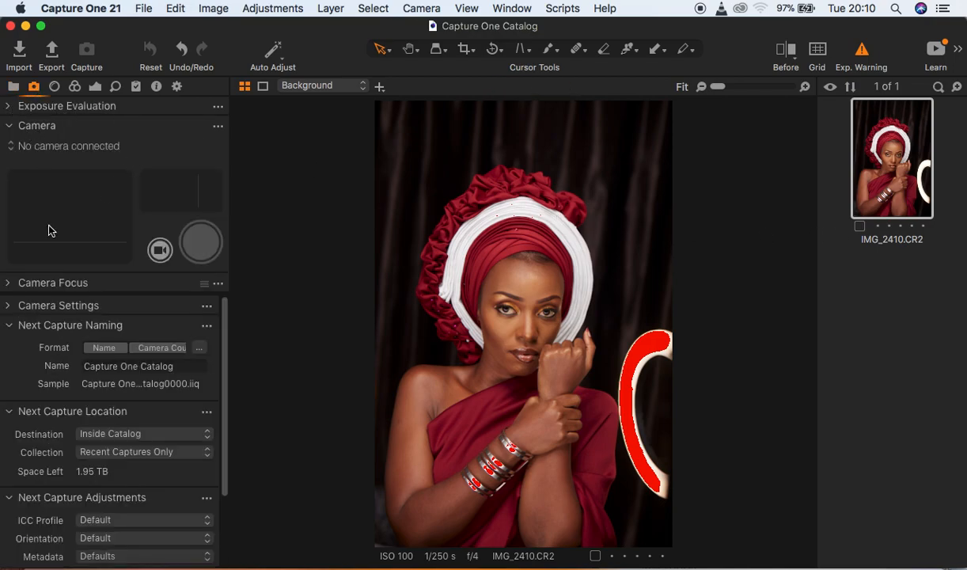
{"action": "left_click", "coordinate": [9, 107]}
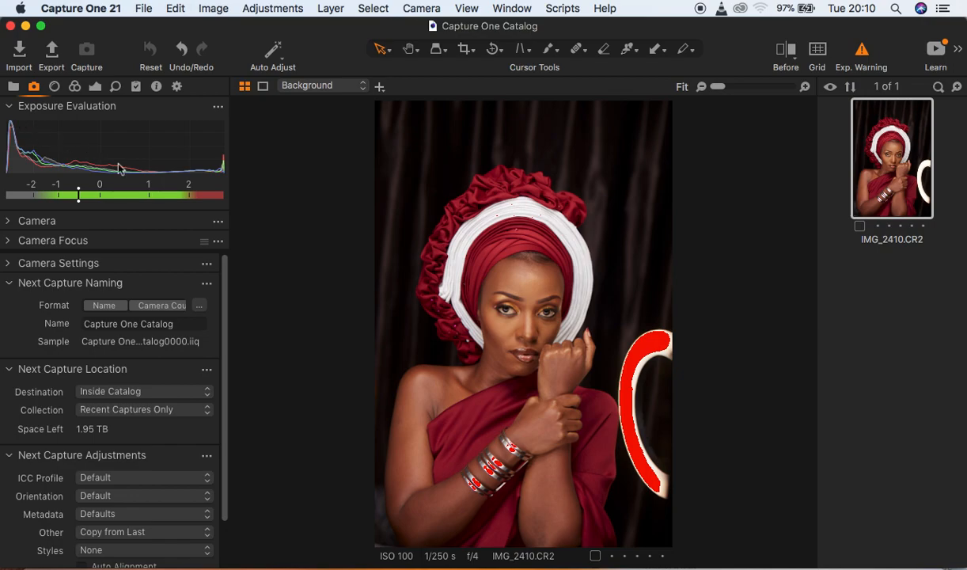
{"action": "left_click", "coordinate": [10, 107]}
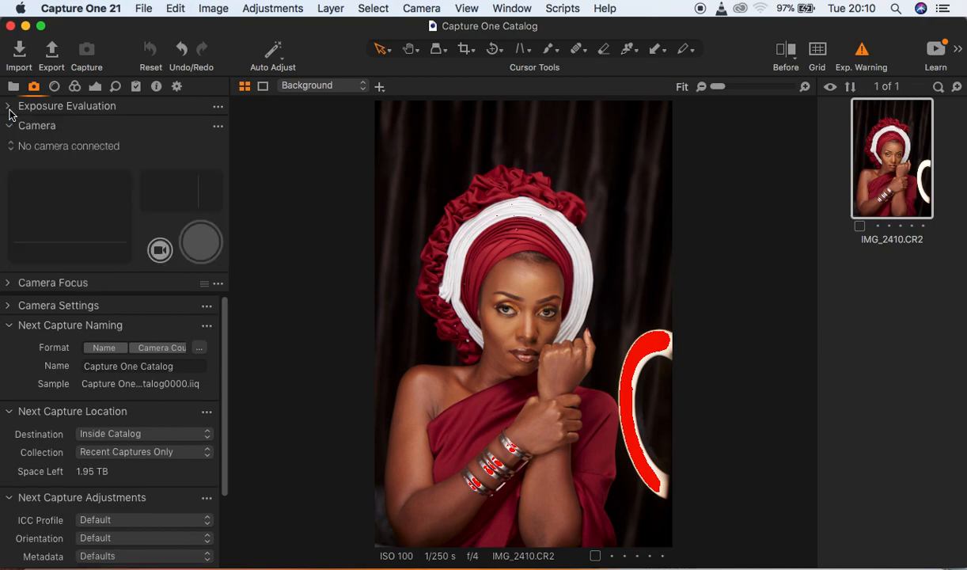
{"action": "left_click", "coordinate": [10, 307]}
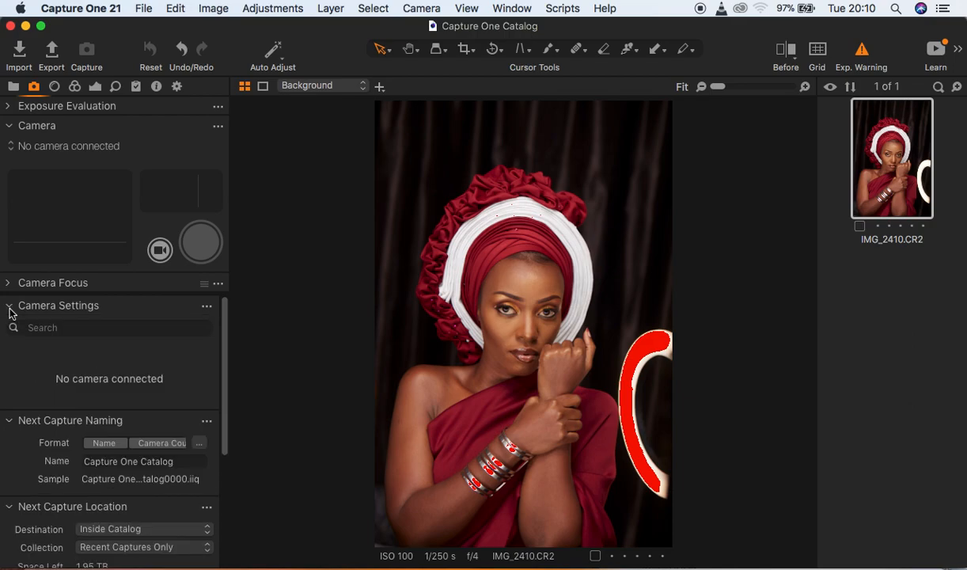
{"action": "left_click", "coordinate": [10, 309]}
{"action": "scroll", "coordinate": [62, 372], "scroll_direction": "down", "scroll_amount": 1}
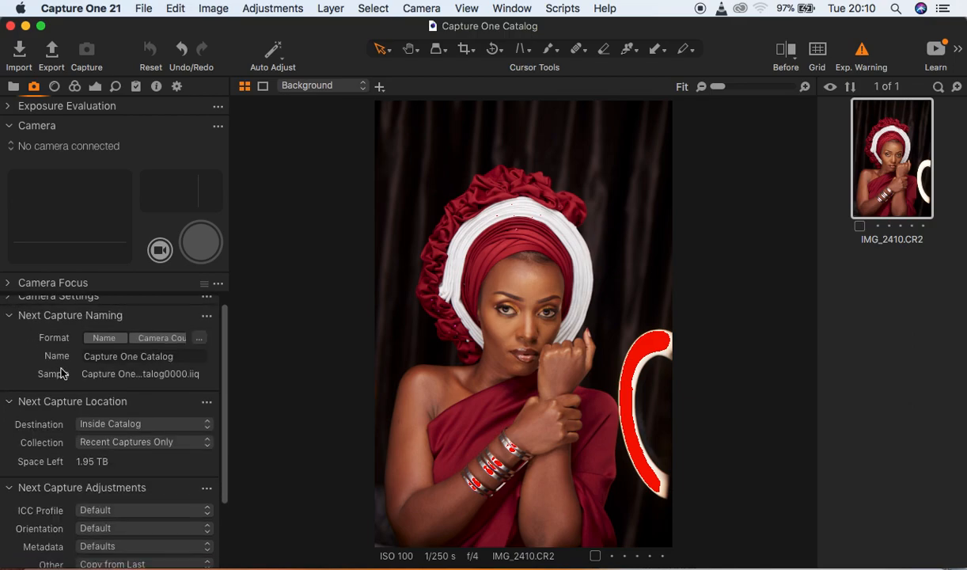
- Examine the camera focus, Capture Pilot and next capture adjustments options for tethered shooting
{"action": "left_click", "coordinate": [9, 283]}
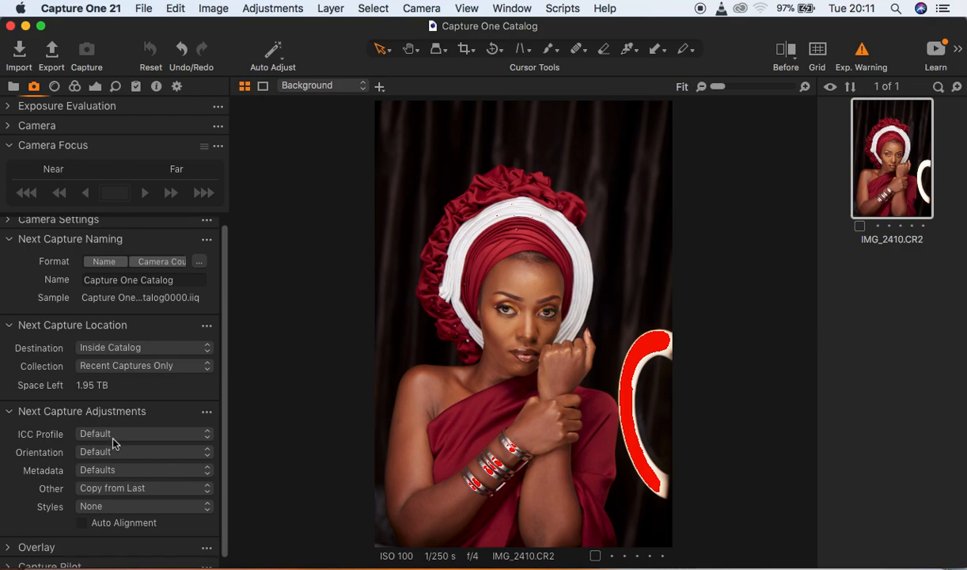
{"action": "scroll", "coordinate": [112, 439], "scroll_direction": "down", "scroll_amount": 1}
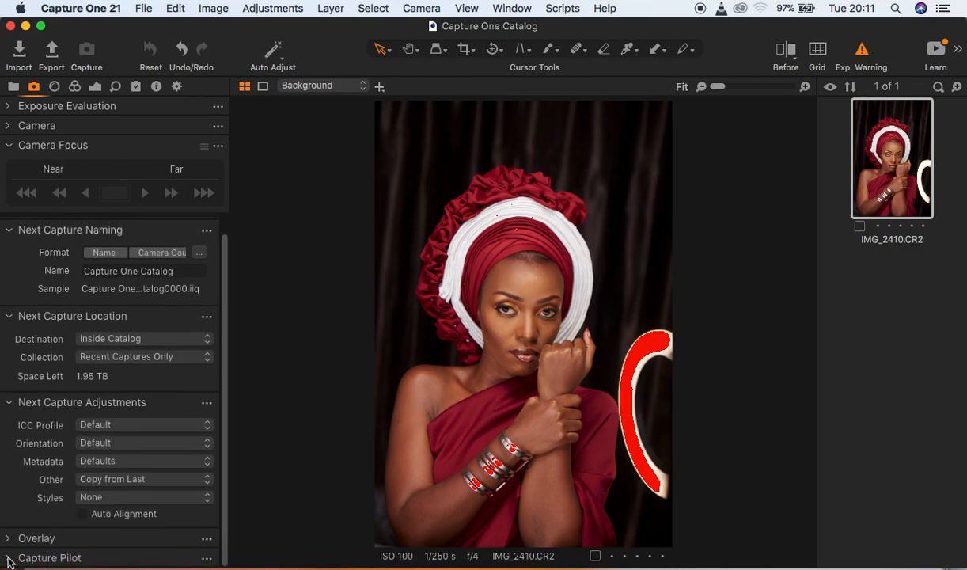
{"action": "scroll", "coordinate": [125, 443], "scroll_direction": "down", "scroll_amount": 1}
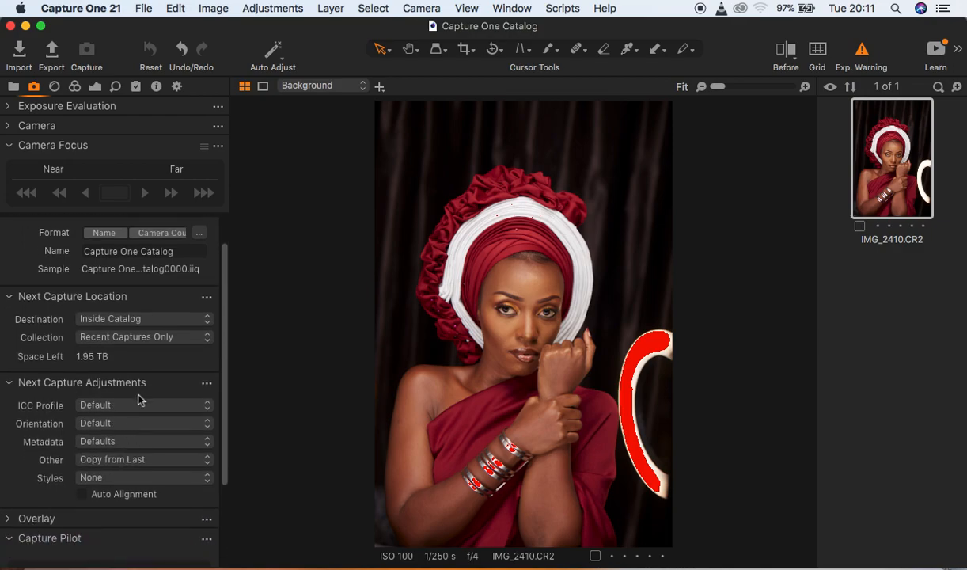
{"action": "scroll", "coordinate": [124, 535], "scroll_direction": "down", "scroll_amount": 3}
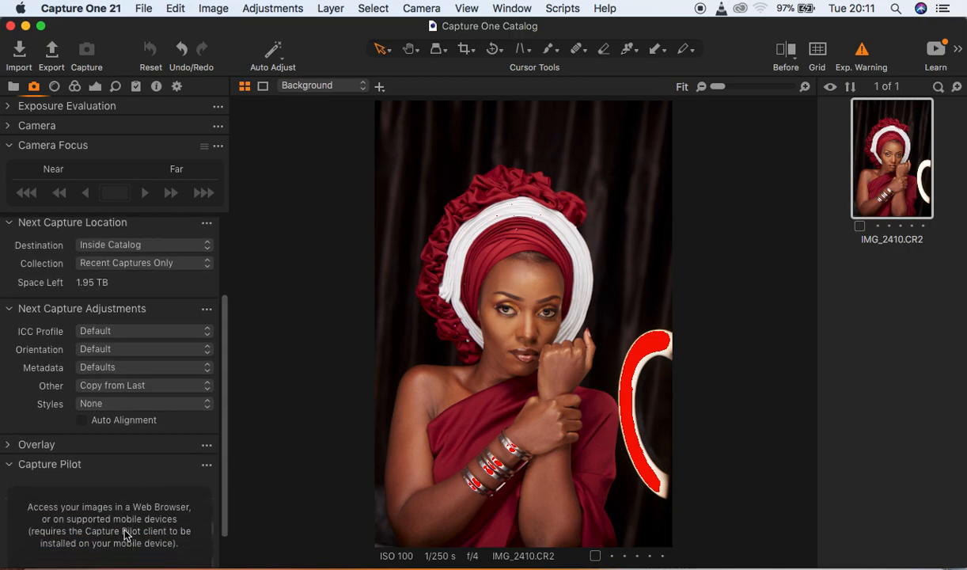
{"action": "scroll", "coordinate": [125, 503], "scroll_direction": "up", "scroll_amount": 2}
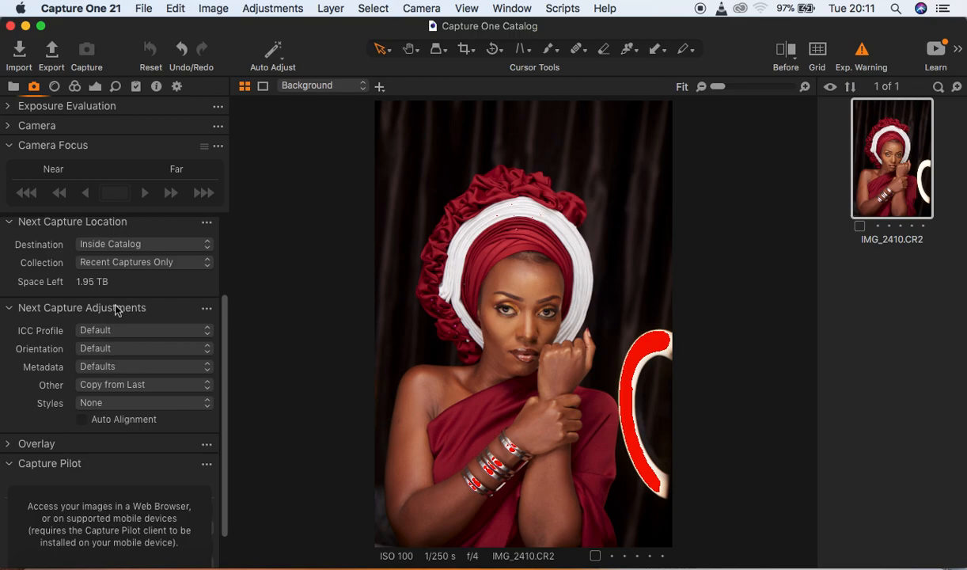
{"action": "left_click", "coordinate": [9, 128]}
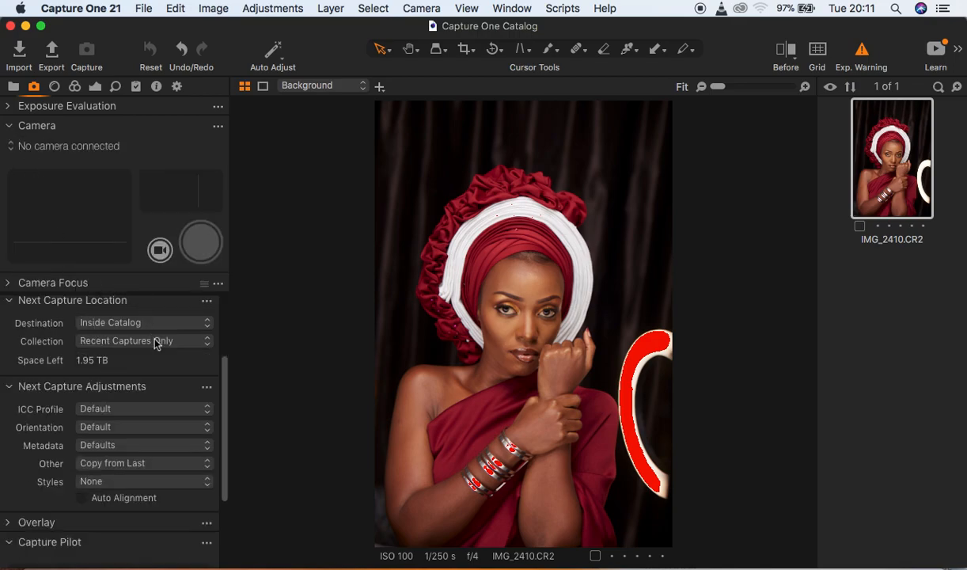
{"action": "left_click", "coordinate": [190, 420]}
{"action": "left_click", "coordinate": [188, 417]}
{"action": "mouse_move", "coordinate": [132, 388]}
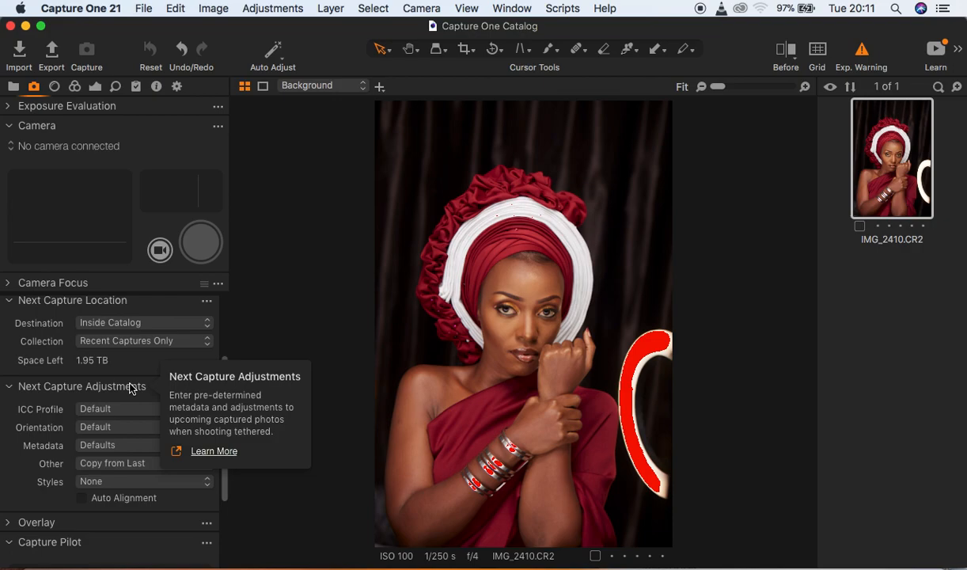
- Change the workspace to Migration
{"action": "left_click", "coordinate": [508, 10]}
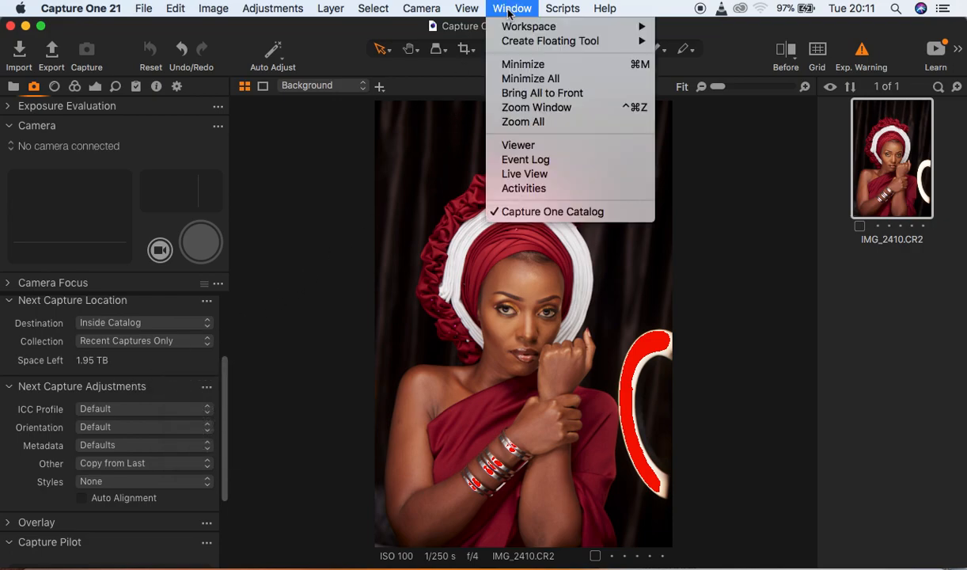
{"action": "mouse_move", "coordinate": [515, 30]}
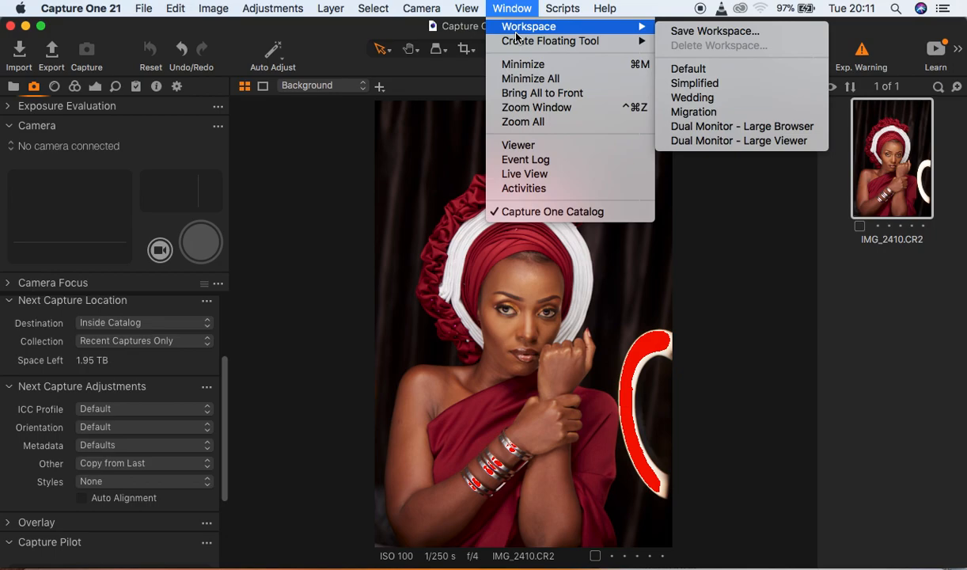
{"action": "left_click", "coordinate": [706, 112]}
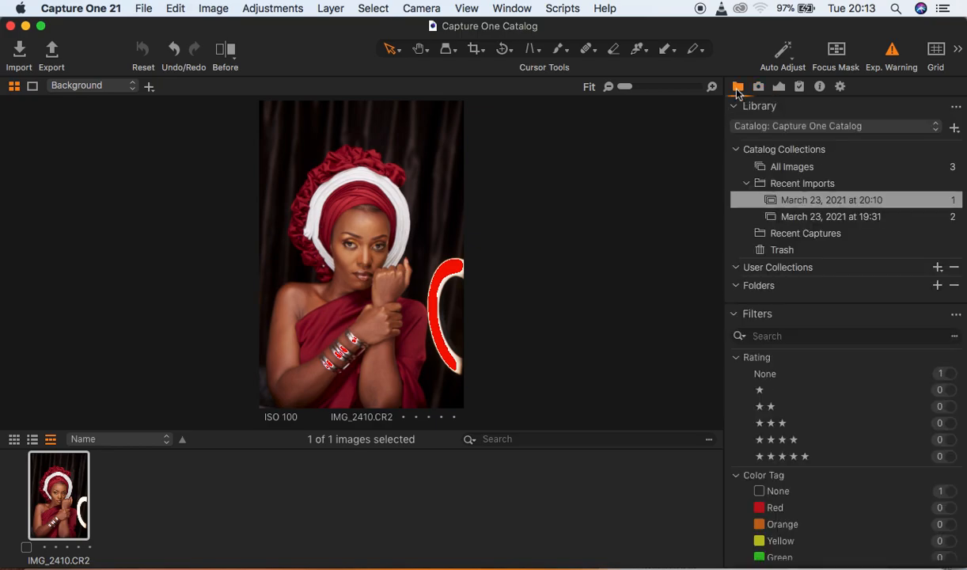
- Review the library, tethered capture tools and image adjustment tools, from layers and white balance down to base characteristics
{"action": "left_click", "coordinate": [738, 86]}
{"action": "left_click", "coordinate": [758, 87]}
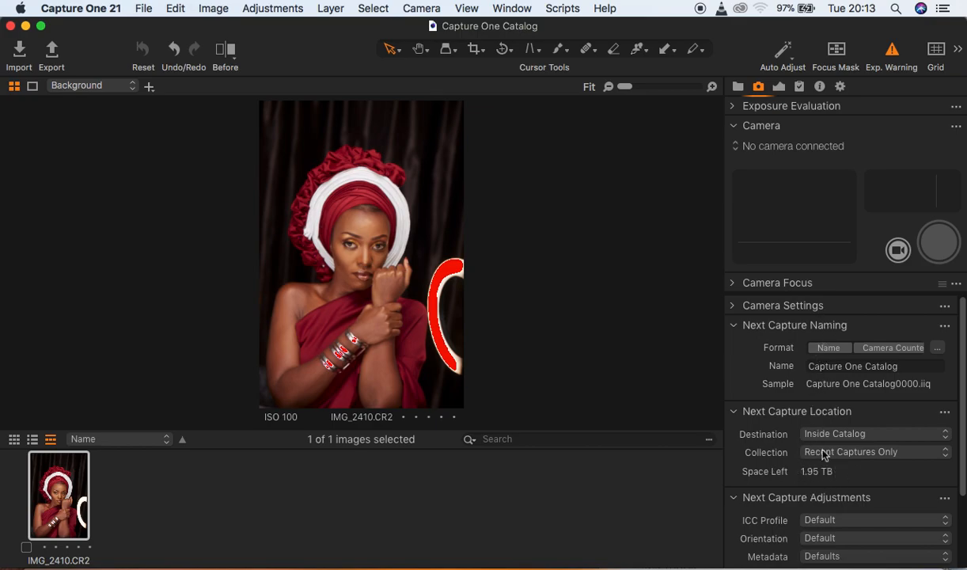
{"action": "scroll", "coordinate": [843, 444], "scroll_direction": "down", "scroll_amount": 3}
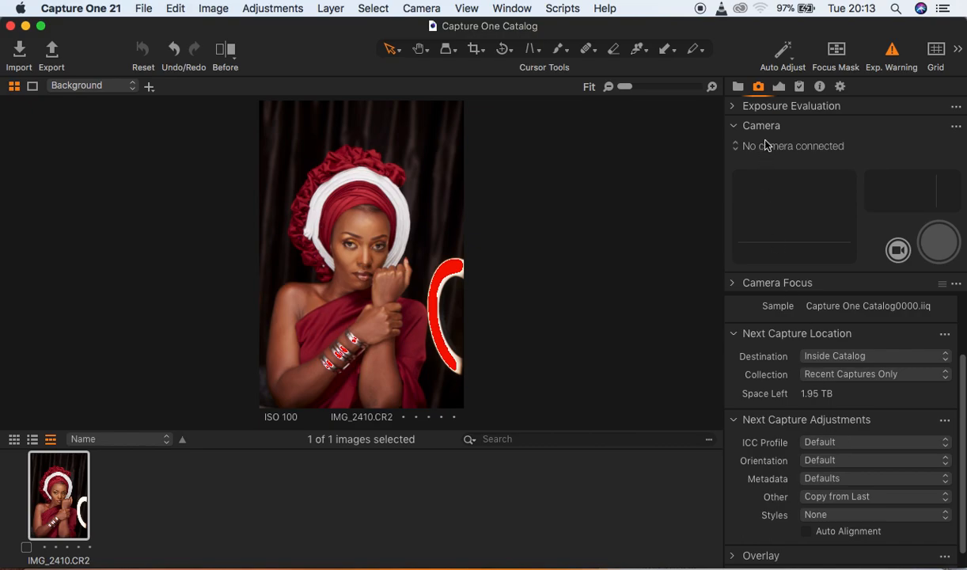
{"action": "left_click", "coordinate": [779, 87]}
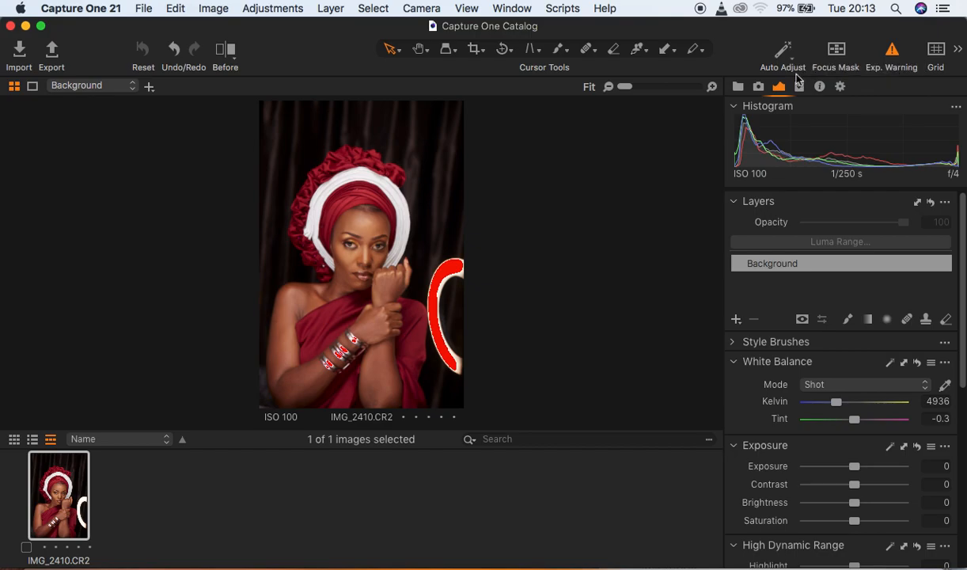
{"action": "scroll", "coordinate": [790, 243], "scroll_direction": "down", "scroll_amount": 3}
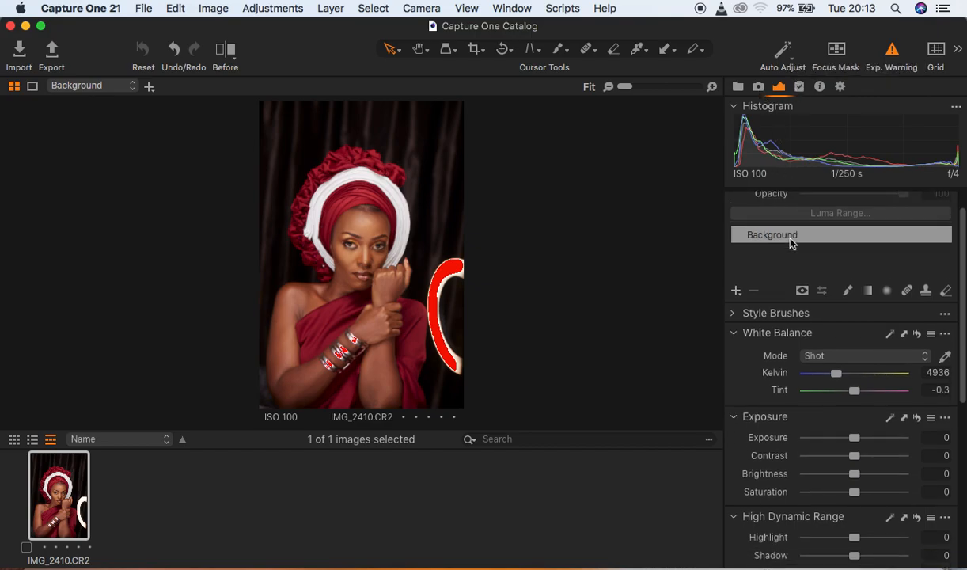
{"action": "scroll", "coordinate": [789, 243], "scroll_direction": "up", "scroll_amount": 3}
{"action": "scroll", "coordinate": [790, 243], "scroll_direction": "down", "scroll_amount": 5}
{"action": "scroll", "coordinate": [789, 243], "scroll_direction": "down", "scroll_amount": 5}
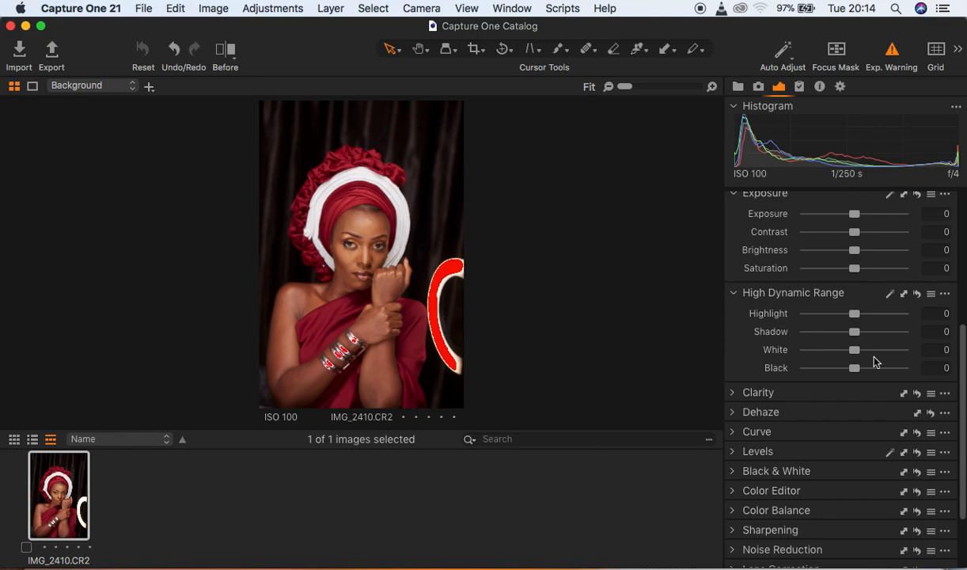
{"action": "scroll", "coordinate": [875, 358], "scroll_direction": "down", "scroll_amount": 4}
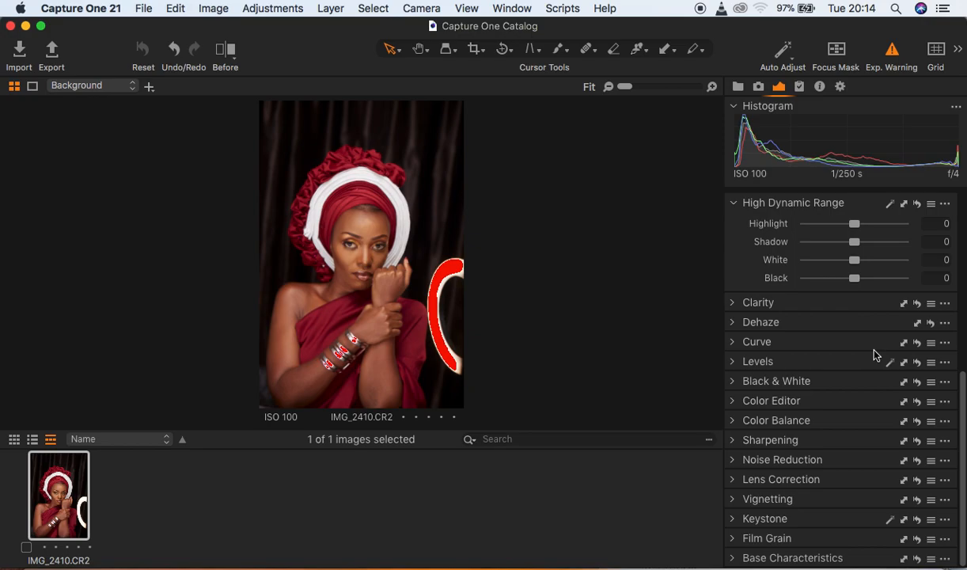
{"action": "scroll", "coordinate": [874, 358], "scroll_direction": "up", "scroll_amount": 2}
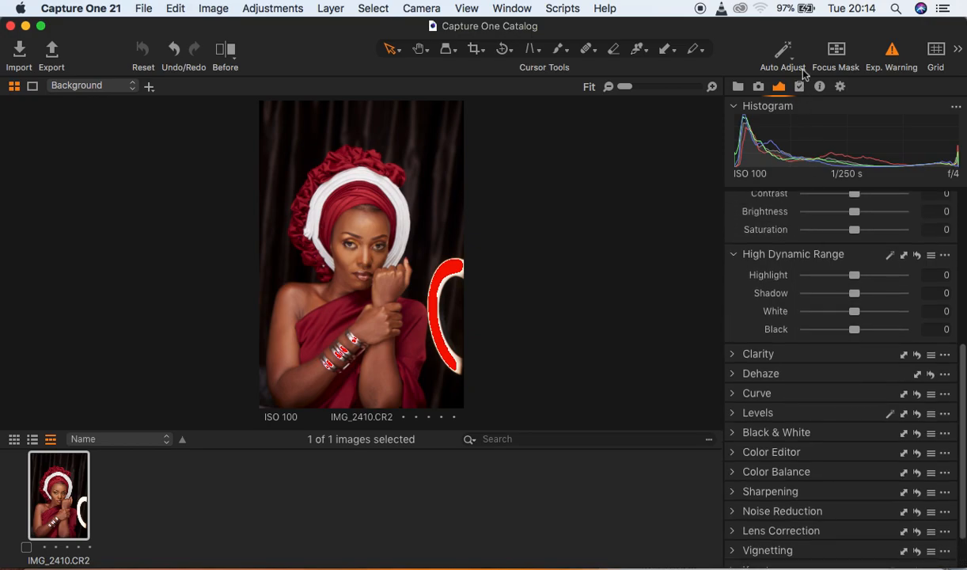
- Check the portrait with the focus mask and toggle the exposure warning, leaving the focus mask off and the warning on
{"action": "left_click", "coordinate": [838, 53]}
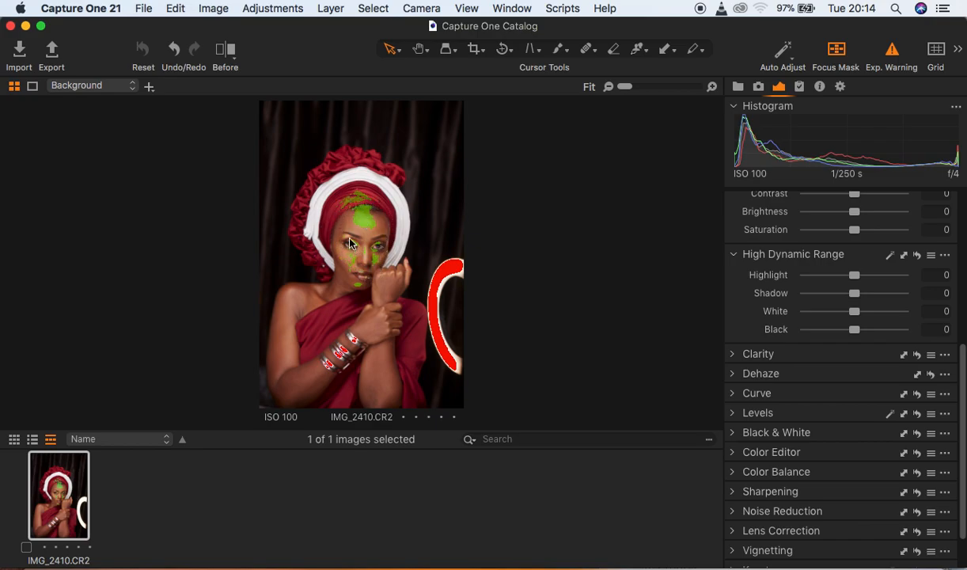
{"action": "left_click", "coordinate": [890, 53]}
{"action": "left_click", "coordinate": [890, 56]}
{"action": "left_click", "coordinate": [890, 56]}
{"action": "left_click", "coordinate": [889, 56]}
{"action": "left_click", "coordinate": [889, 56]}
{"action": "left_click", "coordinate": [889, 55]}
{"action": "left_click", "coordinate": [837, 50]}
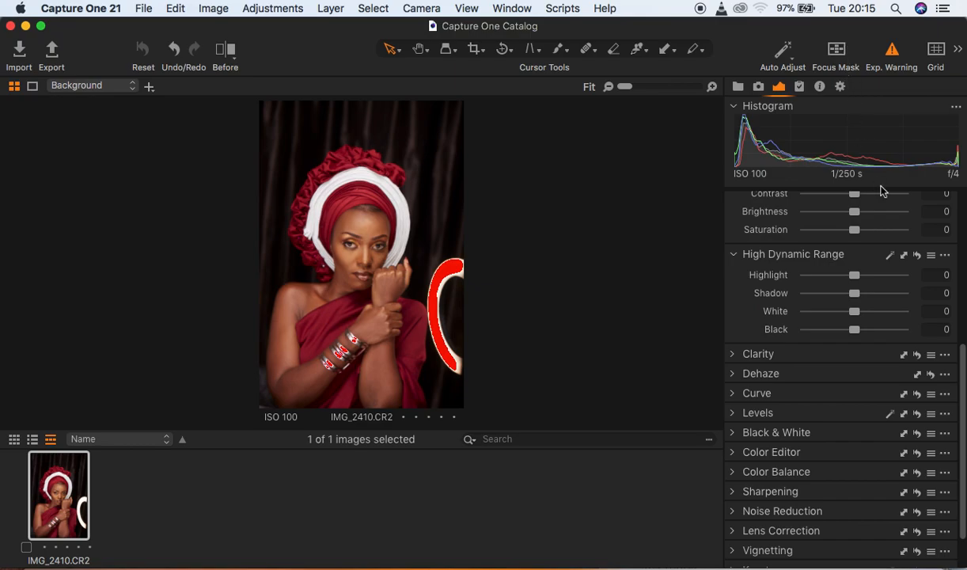
- Set the ICC profile in Base Characteristics to Canon EOS-6D ProStandard after trying Generic
{"action": "scroll", "coordinate": [964, 388], "scroll_direction": "down", "scroll_amount": 3}
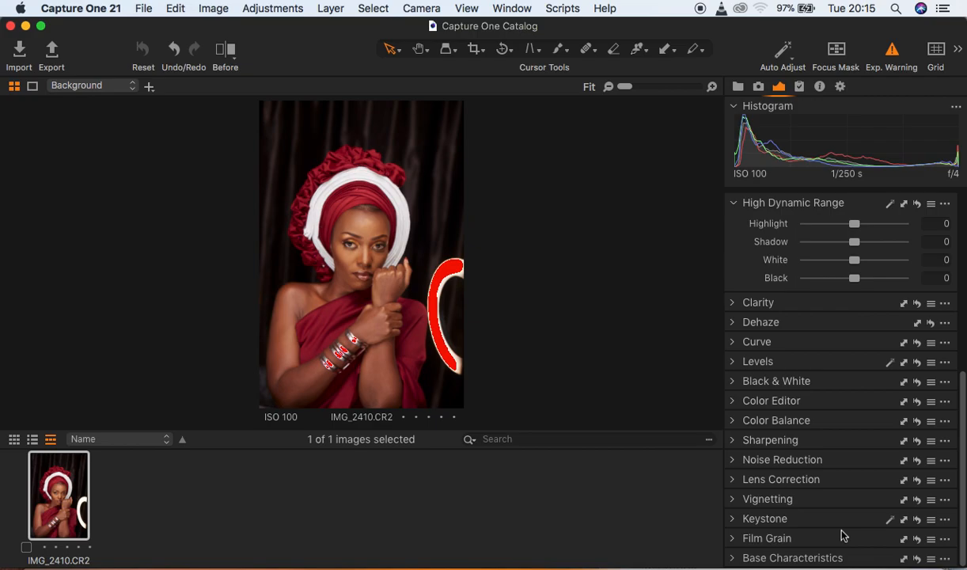
{"action": "left_click", "coordinate": [735, 561]}
{"action": "scroll", "coordinate": [829, 534], "scroll_direction": "down", "scroll_amount": 3}
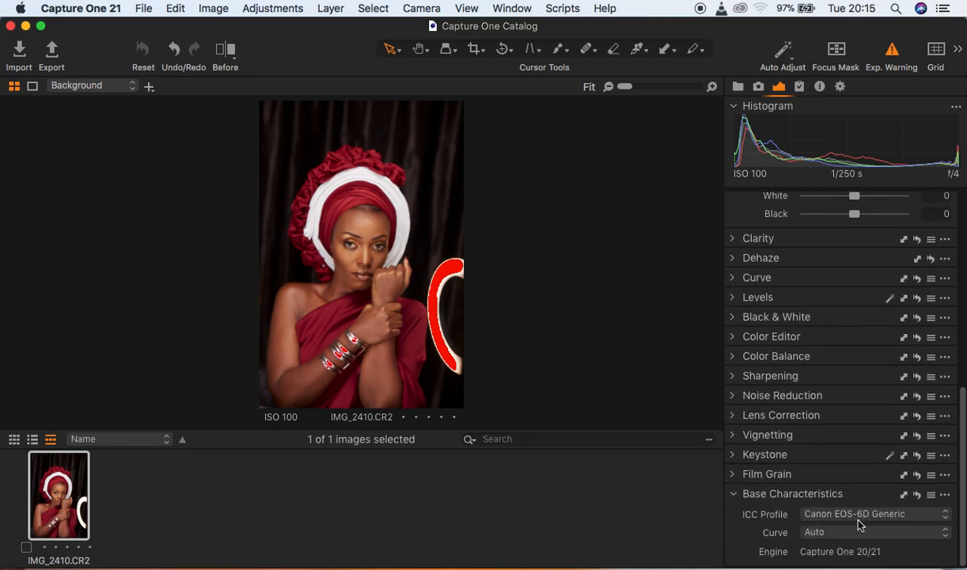
{"action": "left_click", "coordinate": [854, 516]}
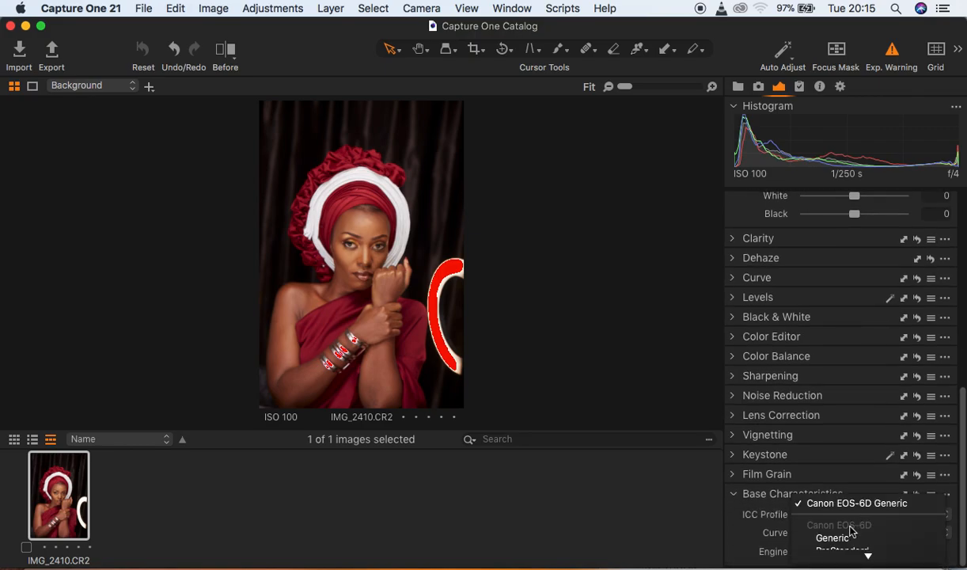
{"action": "left_click", "coordinate": [845, 538]}
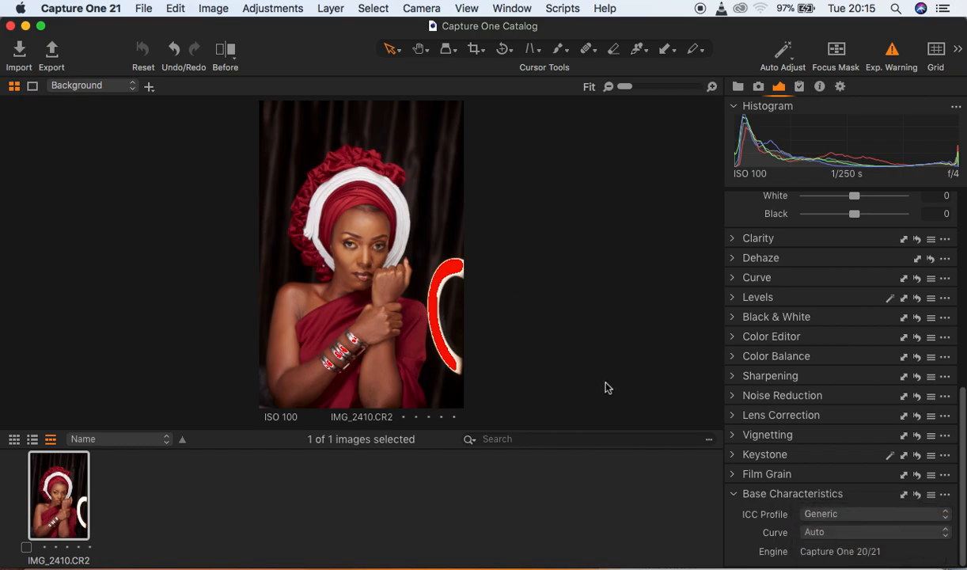
{"action": "left_click", "coordinate": [846, 516]}
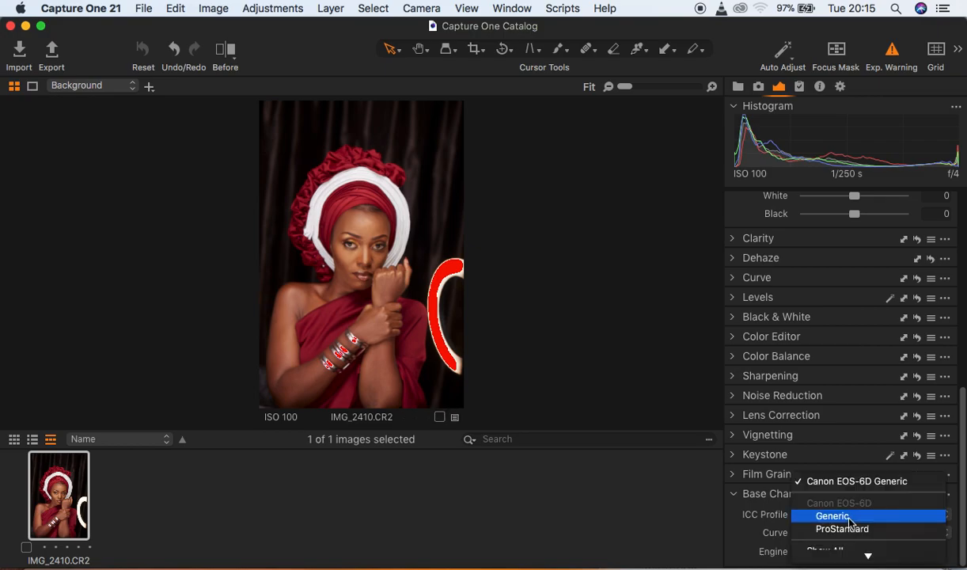
{"action": "left_click", "coordinate": [851, 528]}
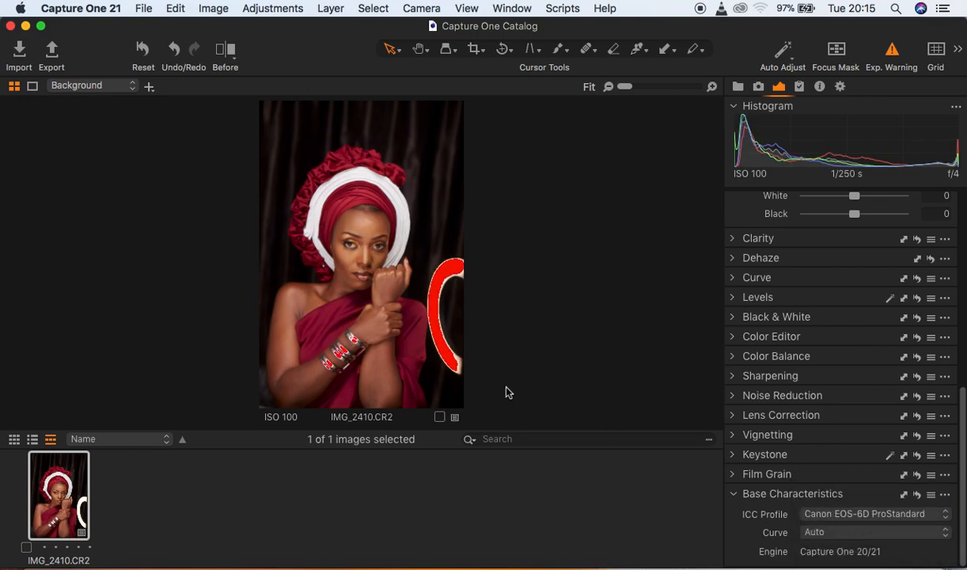
- Compare the face before and after the profile change with the split view, and return to the full image
{"action": "key", "text": "super+plus"}
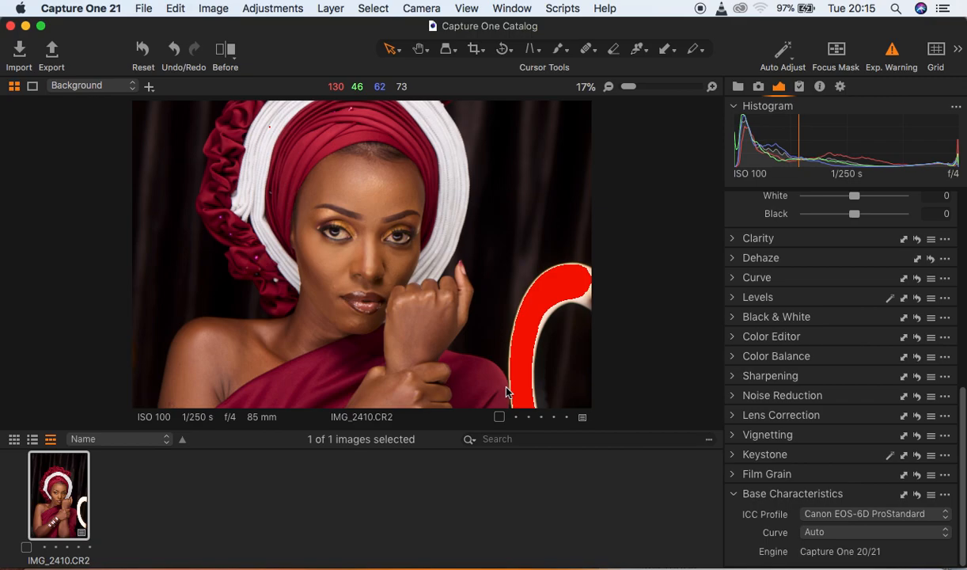
{"action": "left_click", "coordinate": [225, 51]}
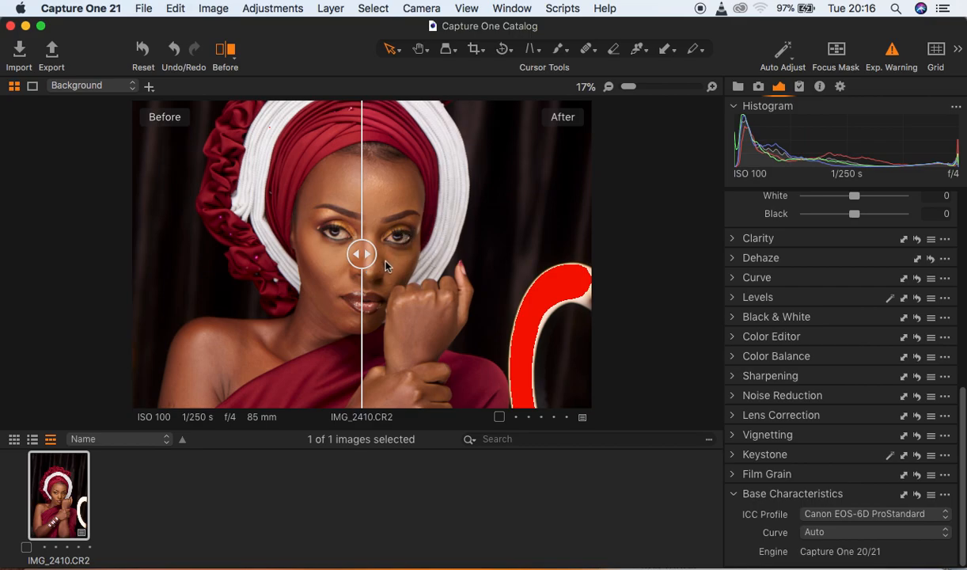
{"action": "mouse_move", "coordinate": [364, 253]}
{"action": "left_mouse_down"}
{"action": "mouse_move", "coordinate": [519, 252]}
{"action": "mouse_move", "coordinate": [272, 259]}
{"action": "mouse_move", "coordinate": [425, 266]}
{"action": "mouse_move", "coordinate": [529, 255]}
{"action": "mouse_move", "coordinate": [274, 269]}
{"action": "mouse_move", "coordinate": [257, 255]}
{"action": "mouse_move", "coordinate": [466, 258]}
{"action": "mouse_move", "coordinate": [216, 270]}
{"action": "mouse_move", "coordinate": [479, 264]}
{"action": "mouse_move", "coordinate": [232, 269]}
{"action": "mouse_move", "coordinate": [229, 255]}
{"action": "mouse_move", "coordinate": [350, 272]}
{"action": "mouse_move", "coordinate": [346, 252]}
{"action": "left_mouse_up"}
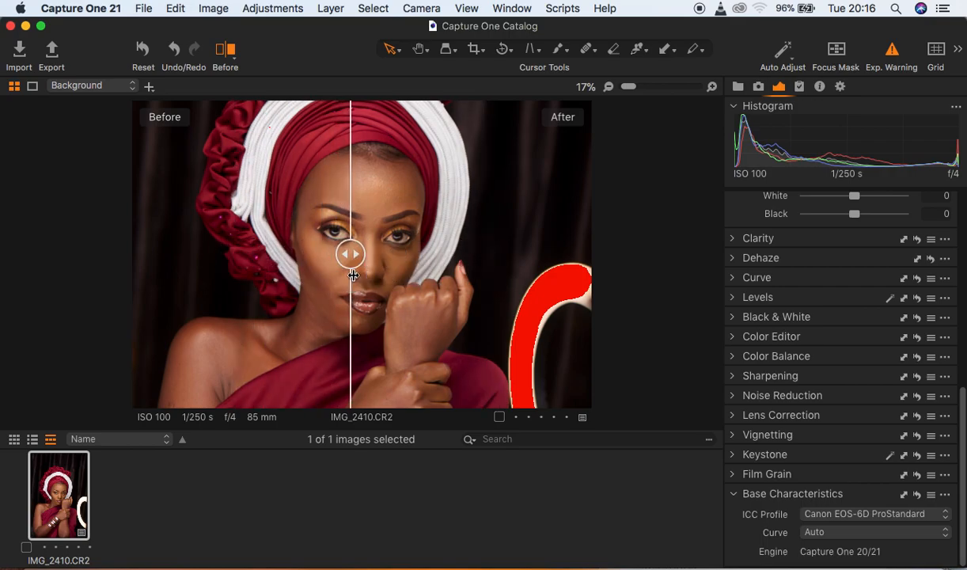
{"action": "left_click", "coordinate": [227, 54]}
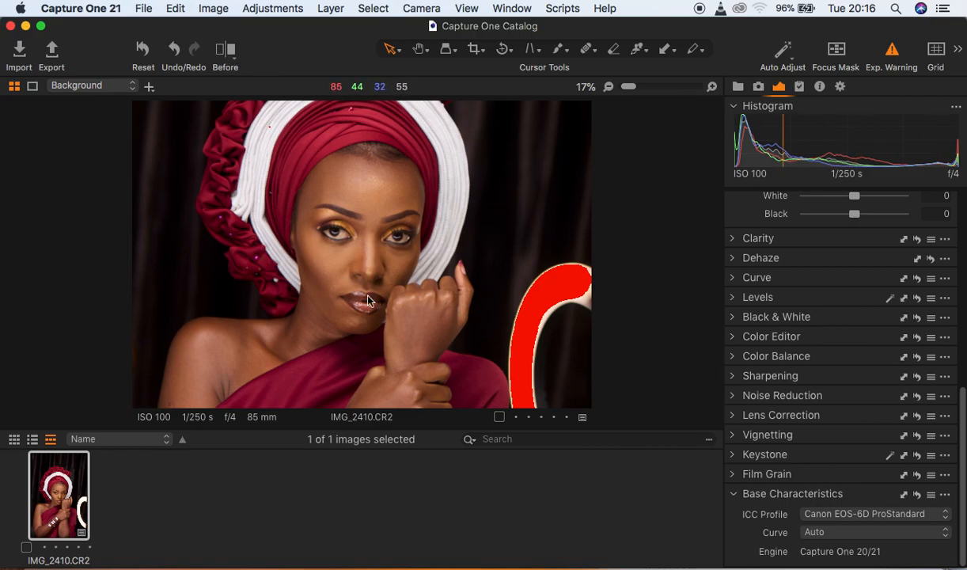
{"action": "scroll", "coordinate": [368, 300], "scroll_direction": "down", "scroll_amount": 2}
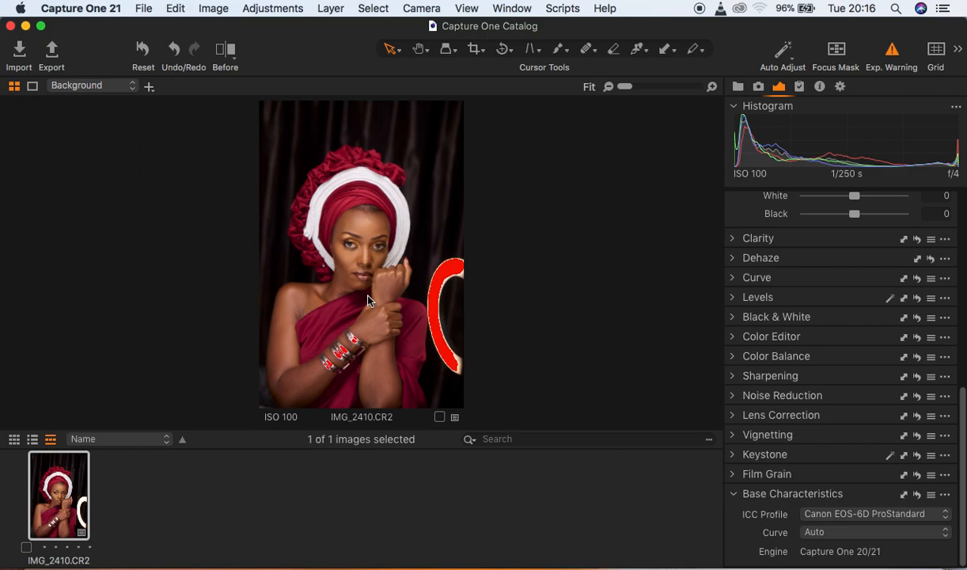
{"action": "scroll", "coordinate": [368, 301], "scroll_direction": "up", "scroll_amount": 2}
{"action": "scroll", "coordinate": [368, 301], "scroll_direction": "down", "scroll_amount": 2}
- Set the High Dynamic Range highlight to -100, shadow to 7 and black to -19, and the exposure contrast to 1
{"action": "left_click_drag", "start_coordinate": [964, 409], "coordinate": [961, 281]}
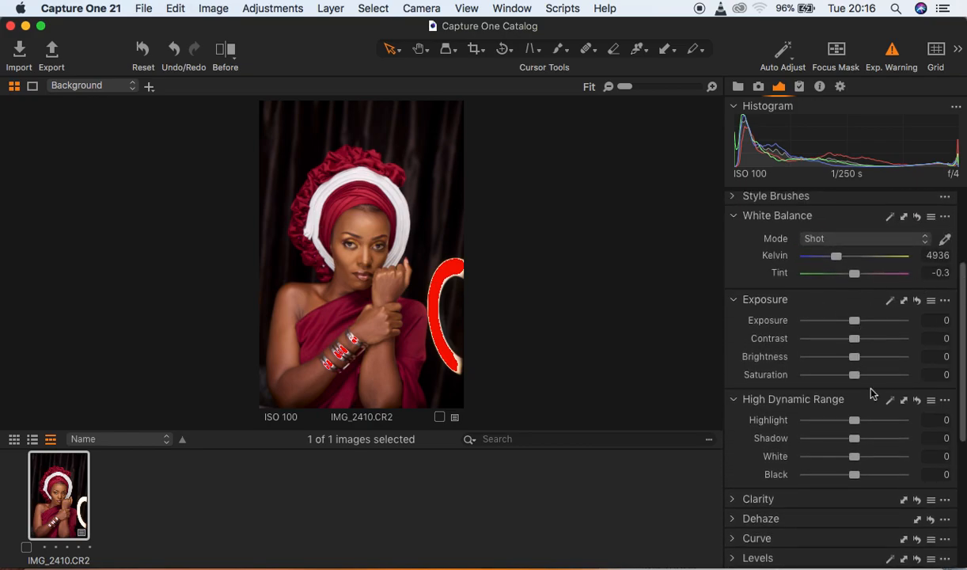
{"action": "left_click_drag", "start_coordinate": [853, 422], "coordinate": [914, 420]}
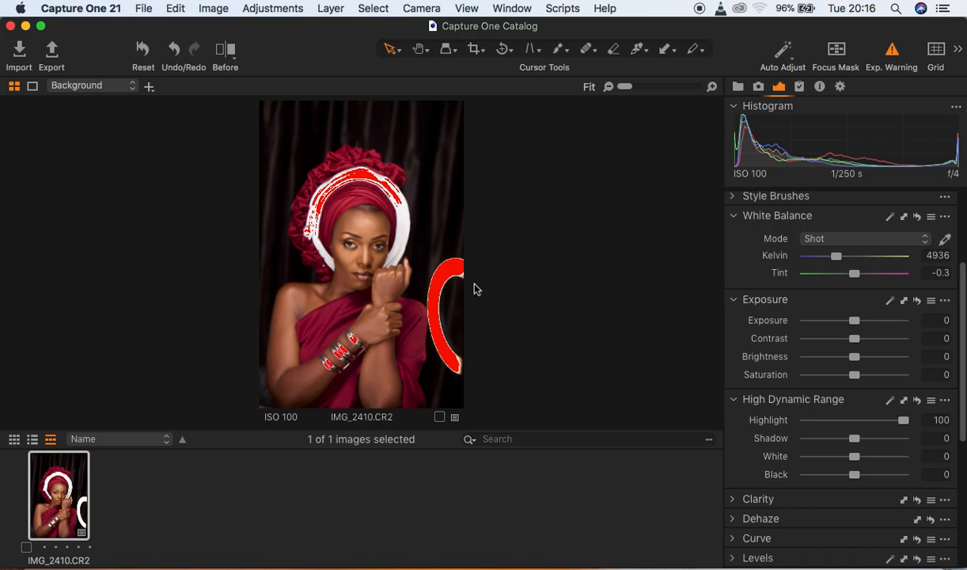
{"action": "left_click_drag", "start_coordinate": [904, 420], "coordinate": [806, 425]}
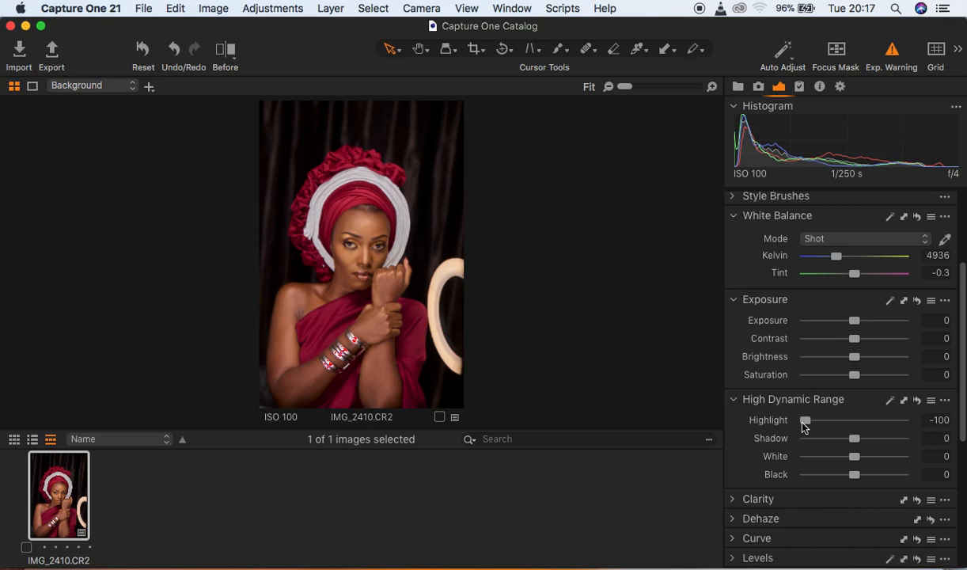
{"action": "left_click", "coordinate": [805, 424]}
{"action": "mouse_move", "coordinate": [857, 476]}
{"action": "left_mouse_down"}
{"action": "mouse_move", "coordinate": [831, 476]}
{"action": "mouse_move", "coordinate": [848, 479]}
{"action": "left_mouse_up"}
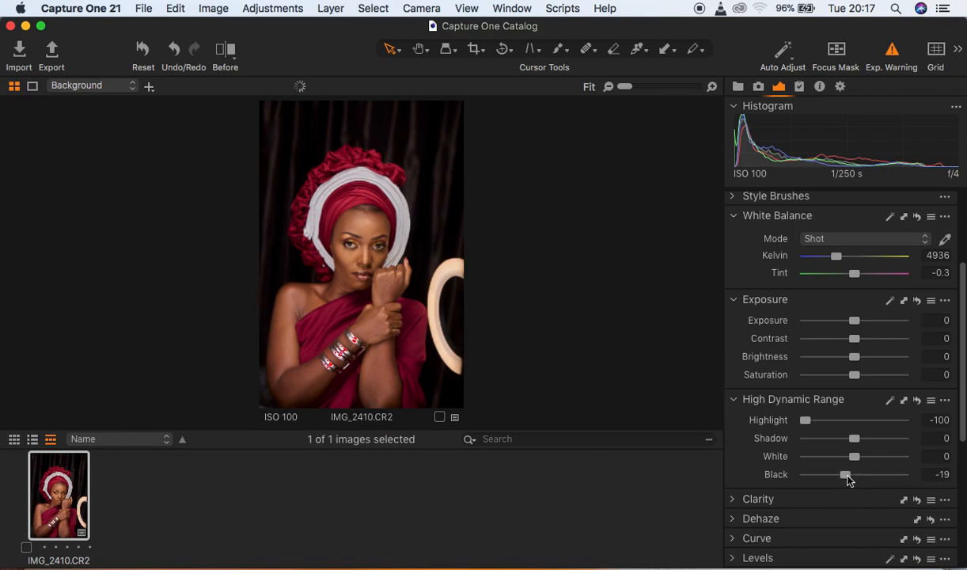
{"action": "mouse_move", "coordinate": [855, 438]}
{"action": "left_mouse_down"}
{"action": "mouse_move", "coordinate": [879, 442]}
{"action": "mouse_move", "coordinate": [863, 443]}
{"action": "left_mouse_up"}
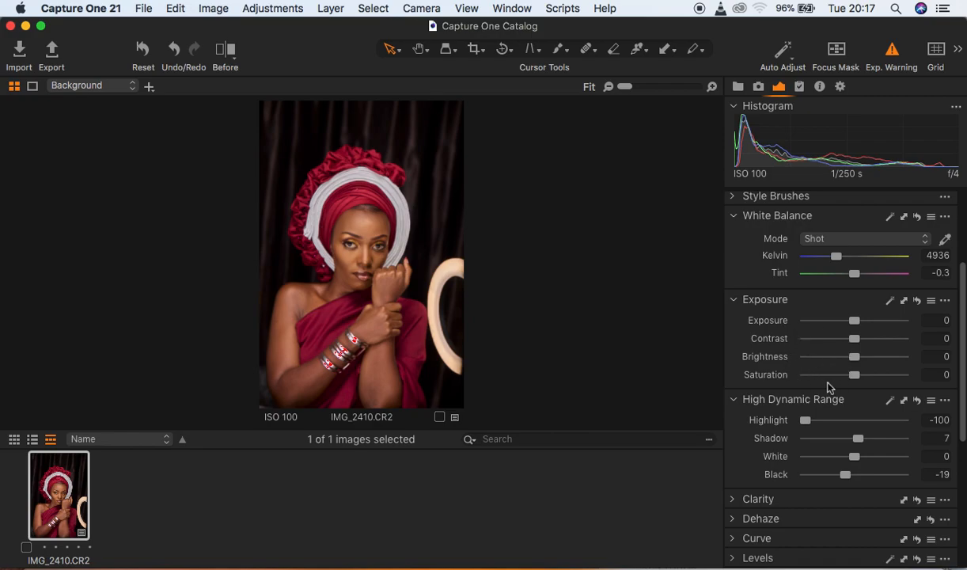
{"action": "left_click_drag", "start_coordinate": [854, 338], "coordinate": [857, 340]}
{"action": "double_click", "coordinate": [857, 277]}
- Set the RGB input levels to 235 for the white point and 0 for the black point
{"action": "left_click_drag", "start_coordinate": [964, 308], "coordinate": [961, 357]}
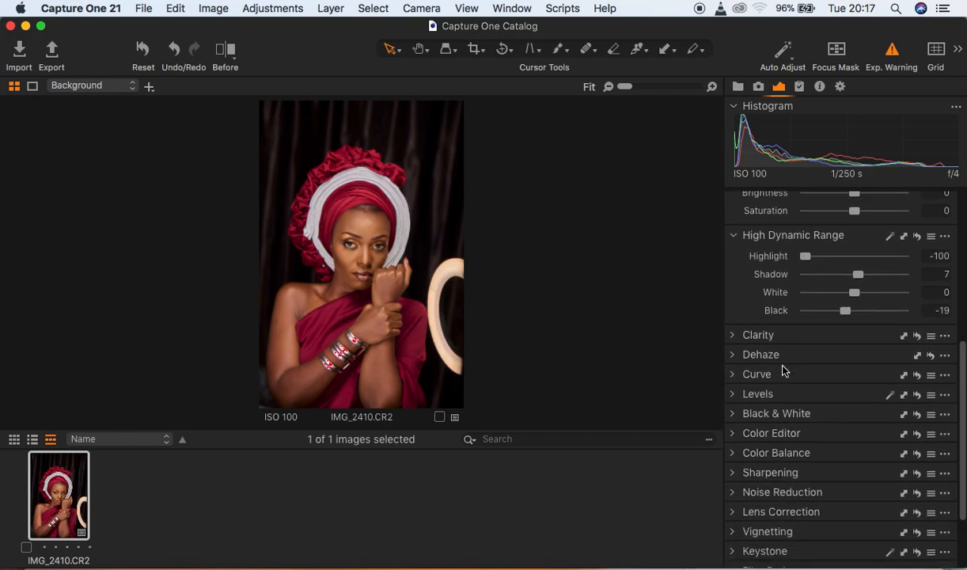
{"action": "left_click", "coordinate": [733, 395]}
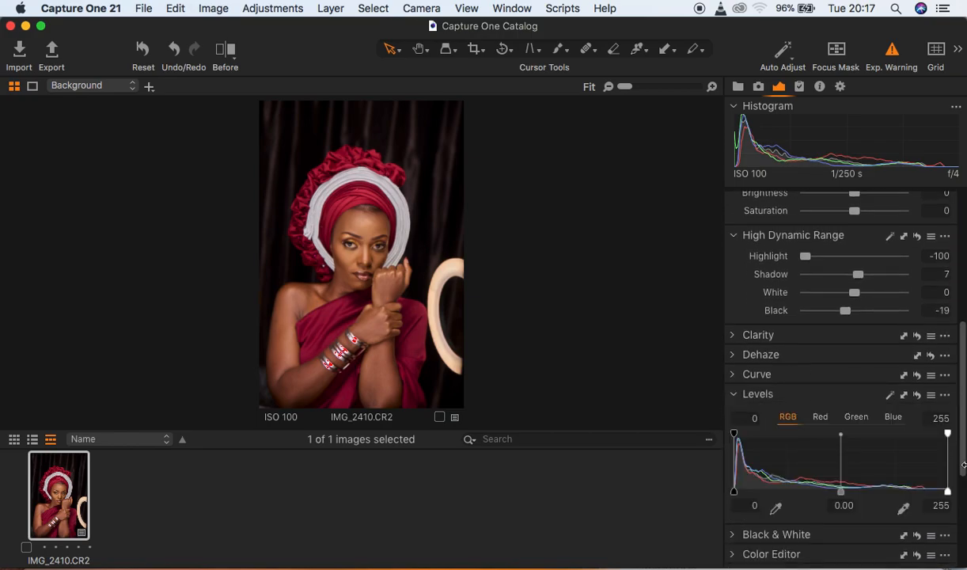
{"action": "left_click_drag", "start_coordinate": [963, 441], "coordinate": [964, 455]}
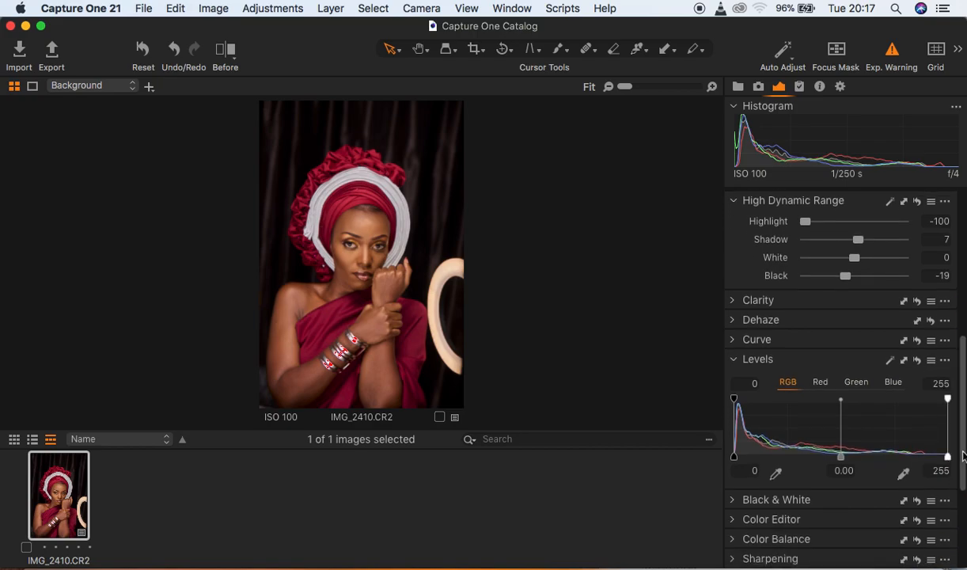
{"action": "left_click_drag", "start_coordinate": [948, 461], "coordinate": [929, 460]}
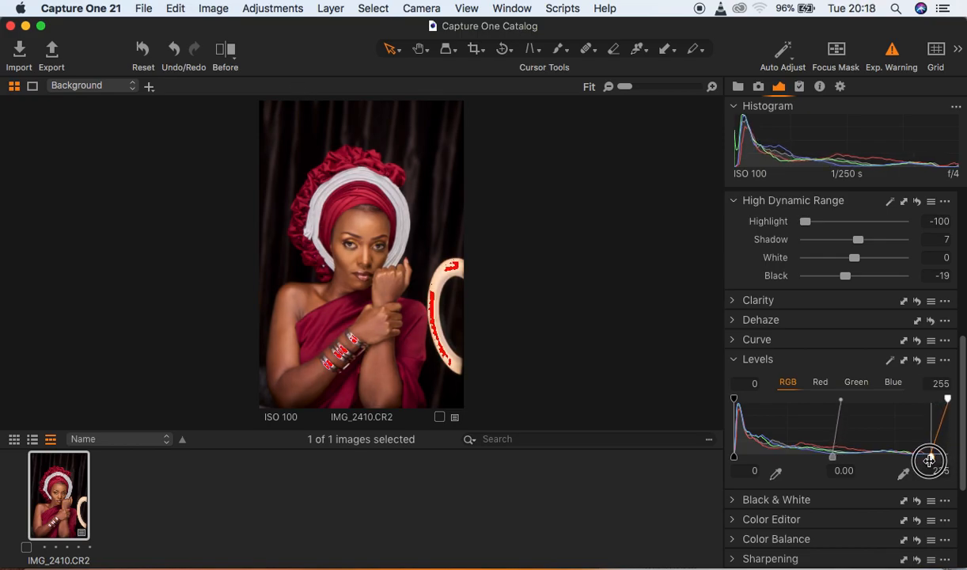
{"action": "mouse_move", "coordinate": [734, 457]}
{"action": "left_mouse_down"}
{"action": "mouse_move", "coordinate": [751, 457]}
{"action": "mouse_move", "coordinate": [737, 459]}
{"action": "left_mouse_up"}
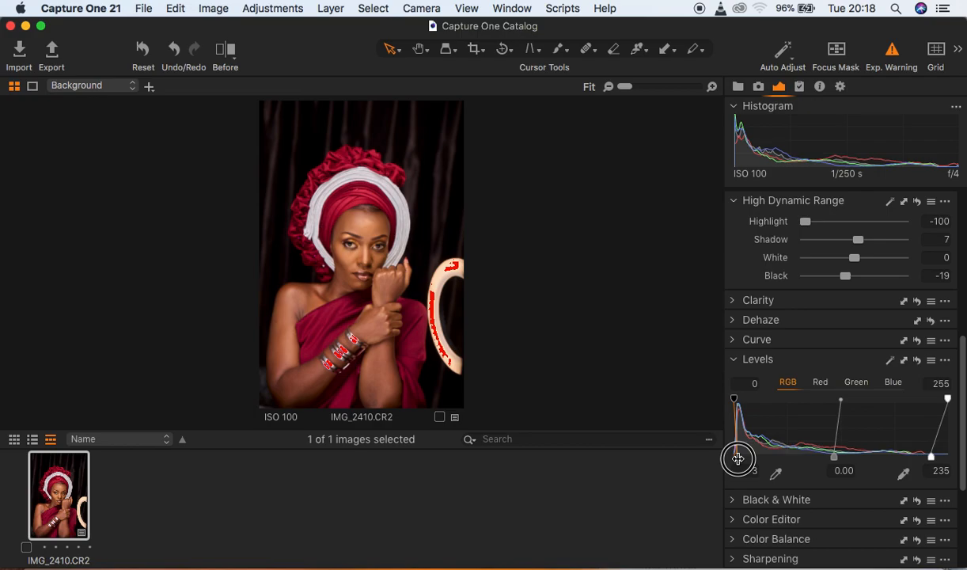
{"action": "left_click_drag", "start_coordinate": [737, 459], "coordinate": [734, 457]}
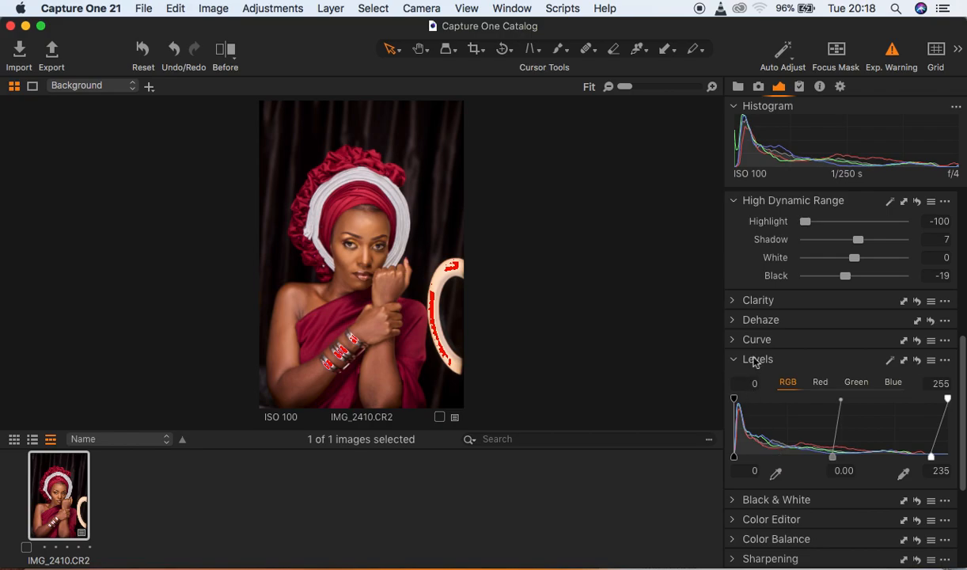
- Set clarity to 8 with the Natural method and inspect the face up close
{"action": "left_click", "coordinate": [734, 301]}
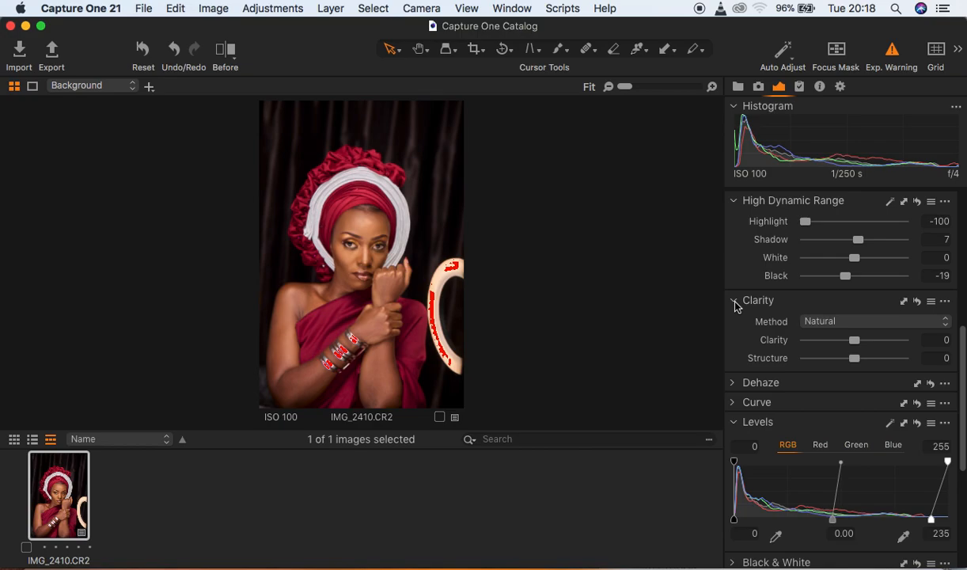
{"action": "left_click_drag", "start_coordinate": [852, 345], "coordinate": [857, 345]}
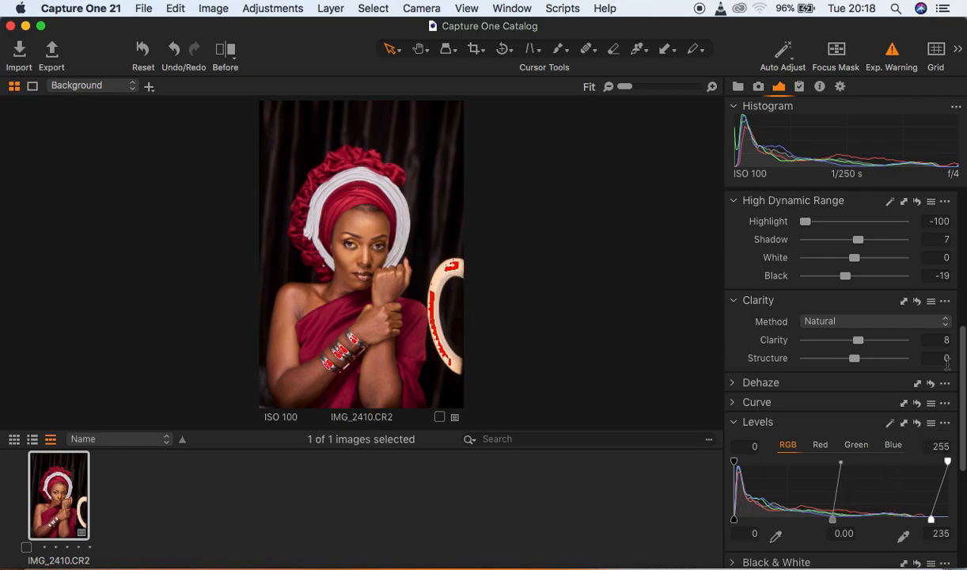
{"action": "left_click_drag", "start_coordinate": [962, 392], "coordinate": [964, 489]}
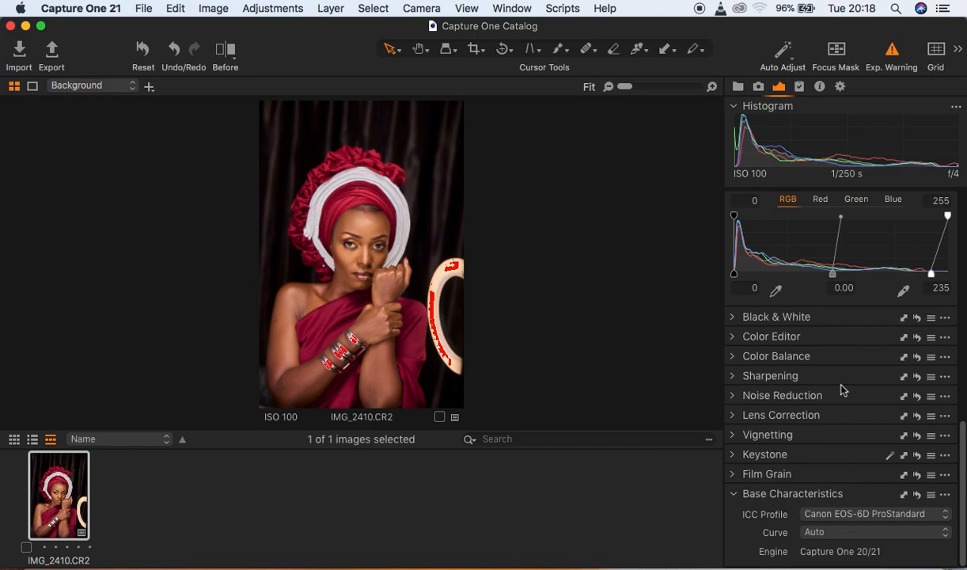
{"action": "key", "text": "super+equal"}
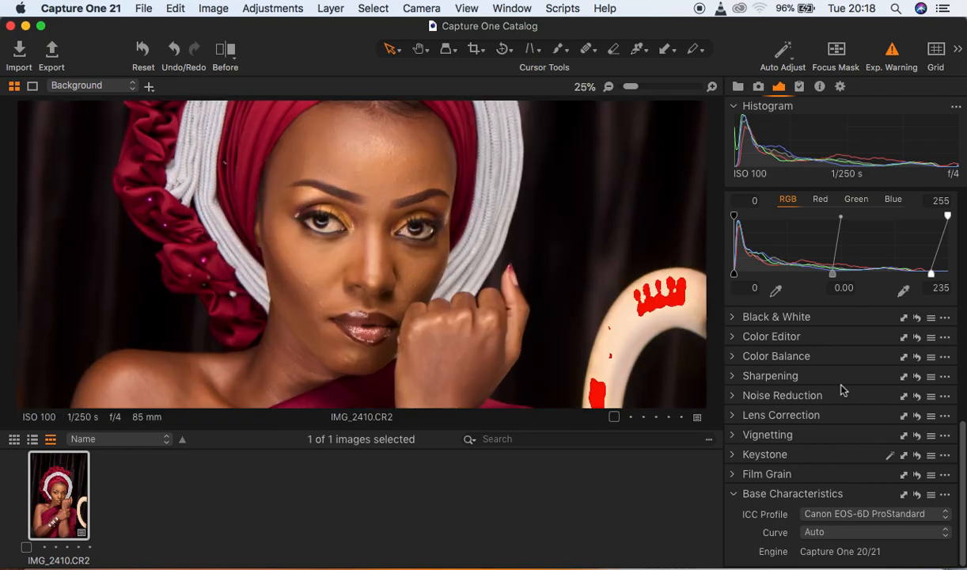
{"action": "key", "text": "super+minus"}
{"action": "key", "text": "super+equal"}
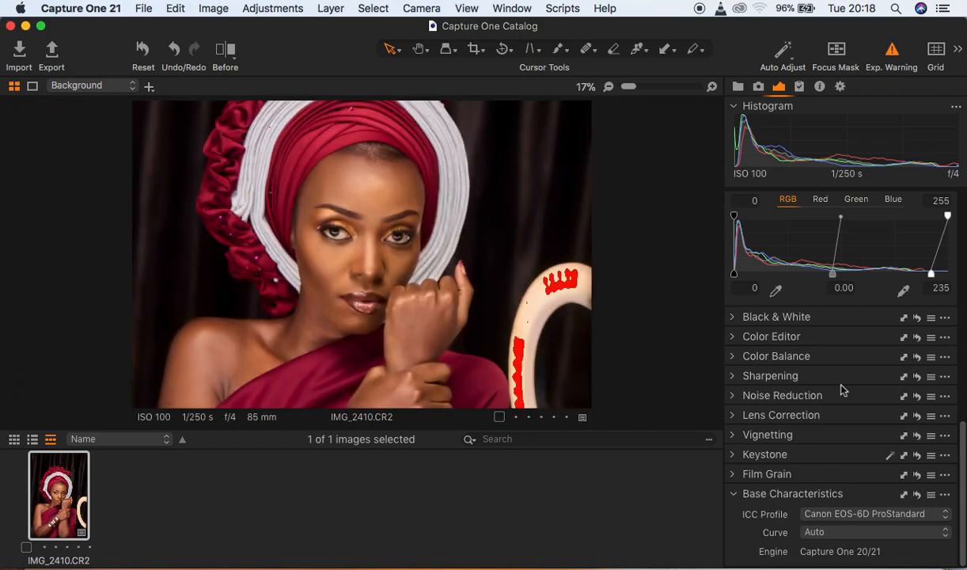
{"action": "key", "text": "super+minus"}
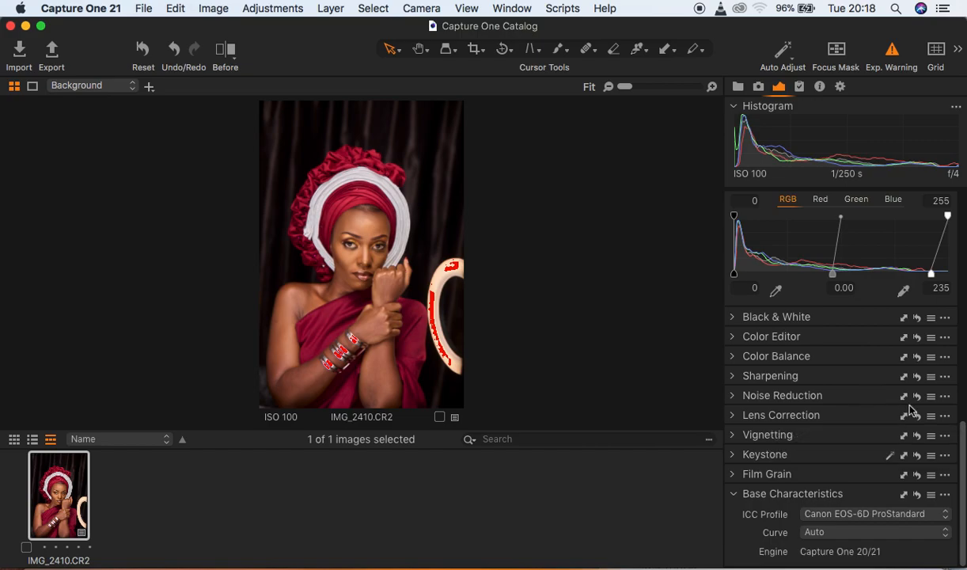
{"action": "left_click_drag", "start_coordinate": [962, 442], "coordinate": [964, 197]}
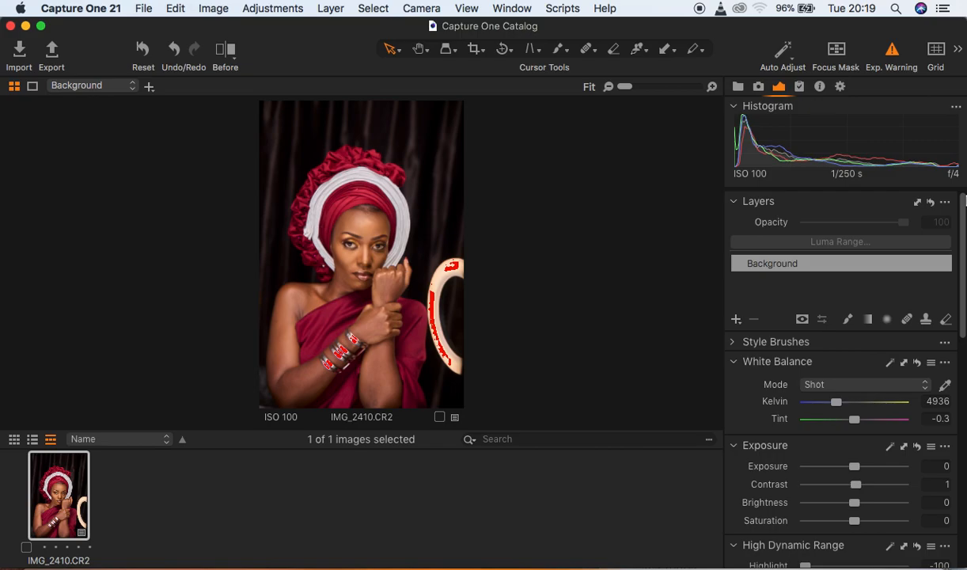
{"action": "left_click", "coordinate": [736, 319]}
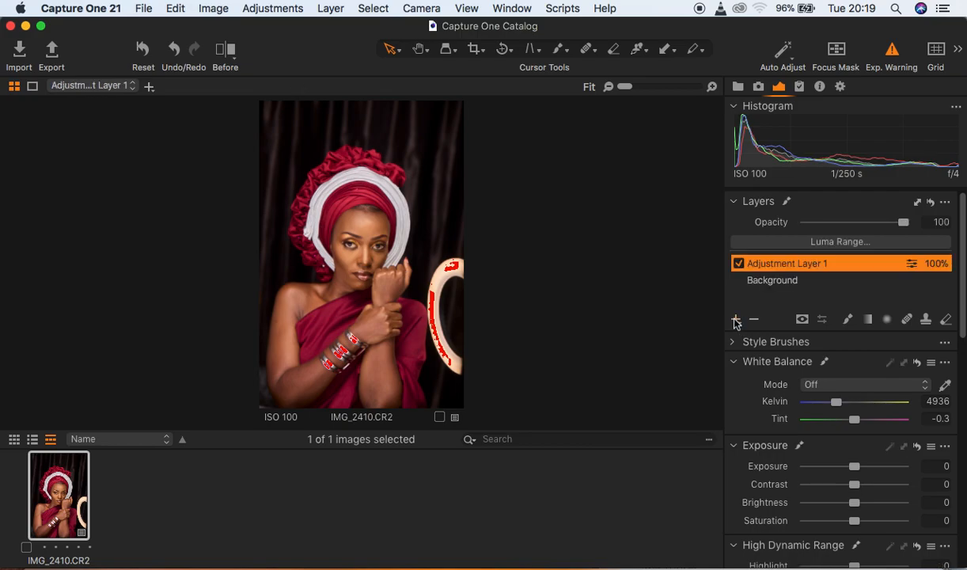
{"action": "double_click", "coordinate": [853, 266]}
{"action": "key", "text": "super+z"}
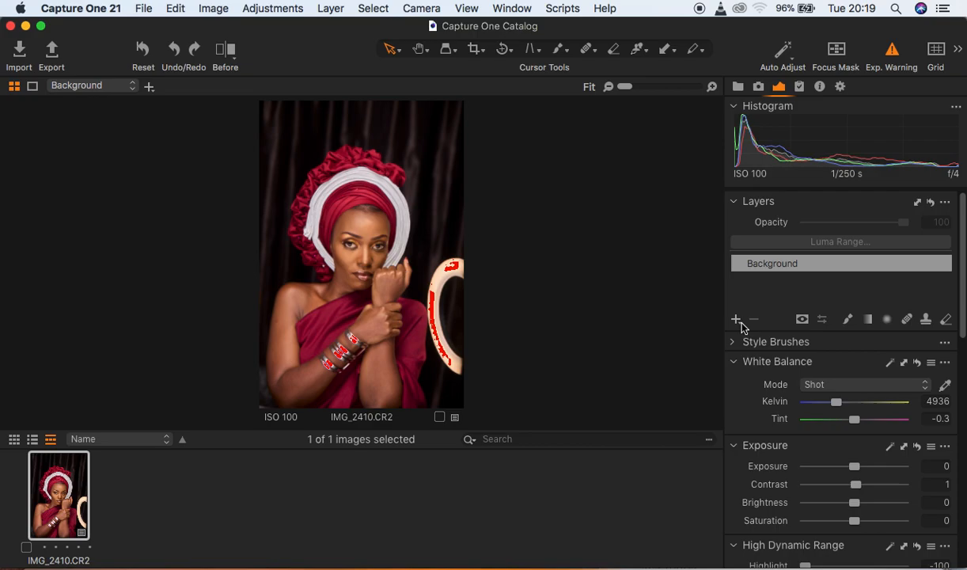
- Add a new empty adjustment layer above the background layer
{"action": "left_click", "coordinate": [737, 320]}
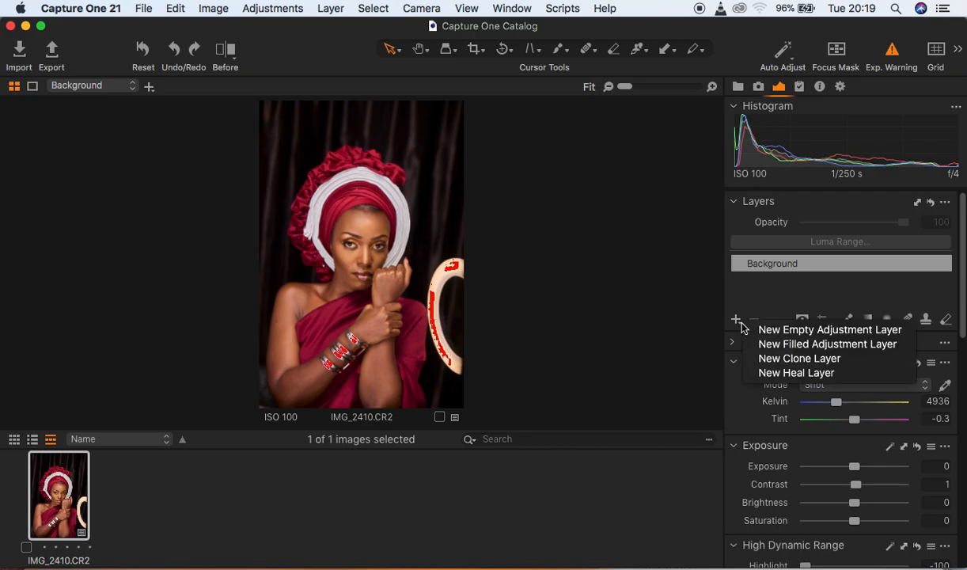
{"action": "left_click", "coordinate": [790, 331]}
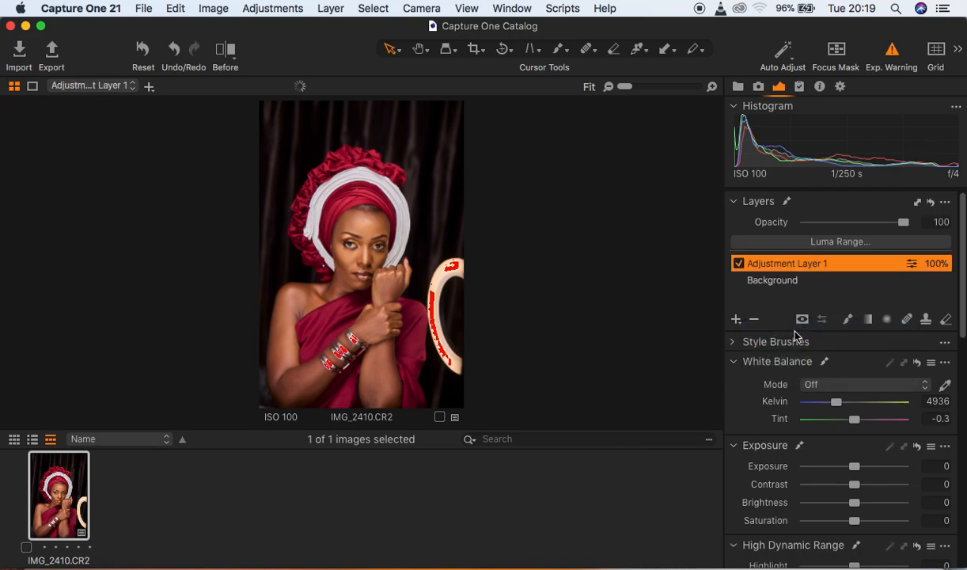
- Rename the new adjustment layer as SKIN TONES and turn off the exposure warning overlay
{"action": "double_click", "coordinate": [795, 265]}
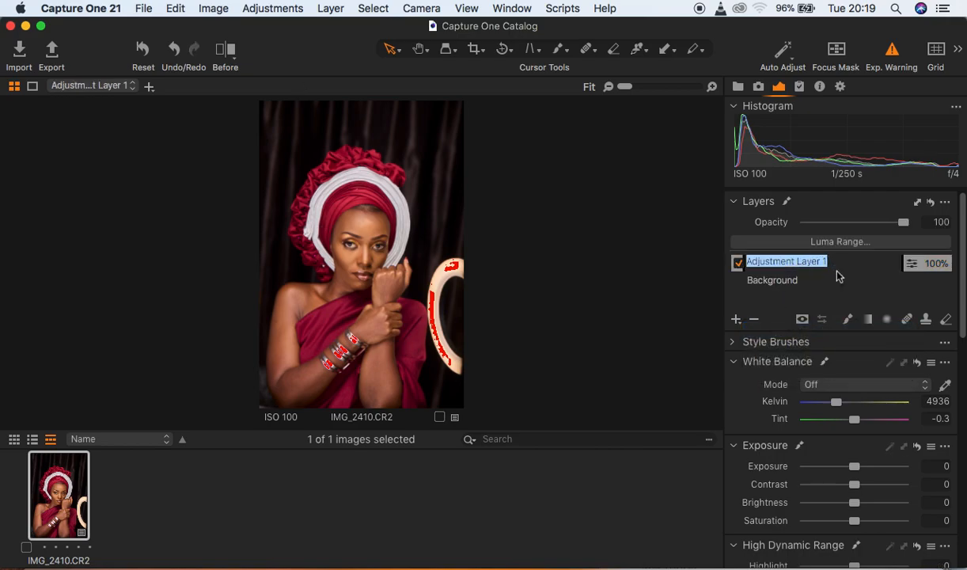
{"action": "type", "text": "SKIN TONES"}
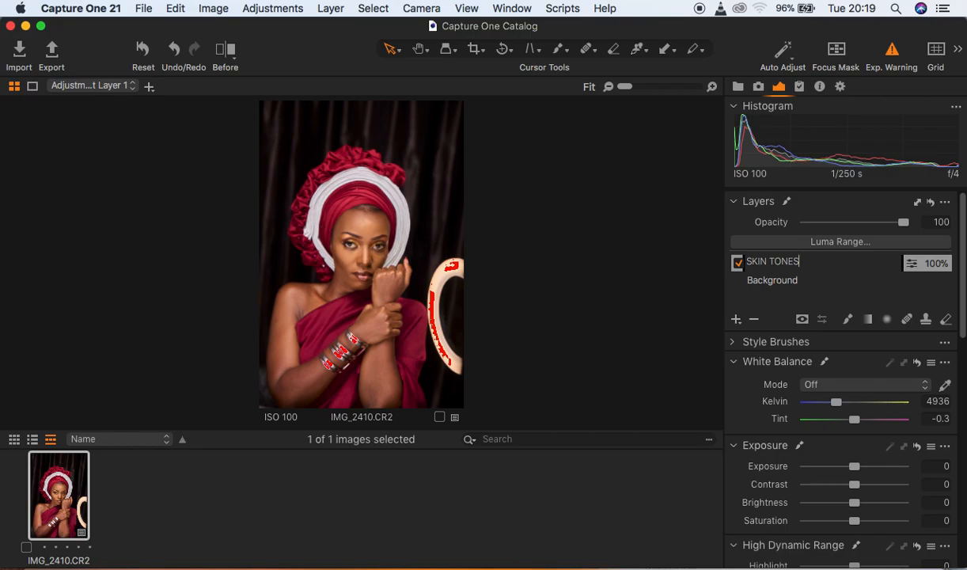
{"action": "key", "text": "Return"}
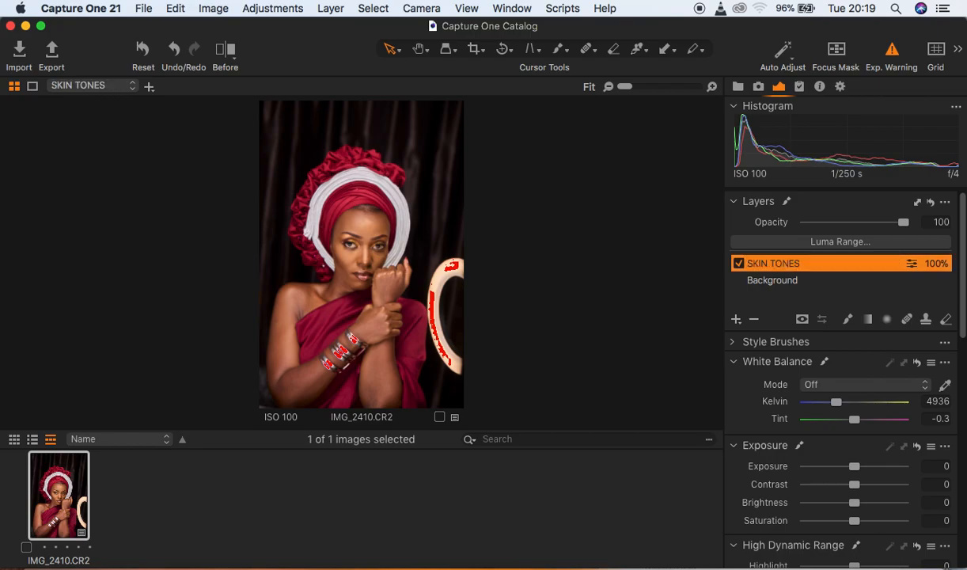
{"action": "left_click", "coordinate": [893, 57]}
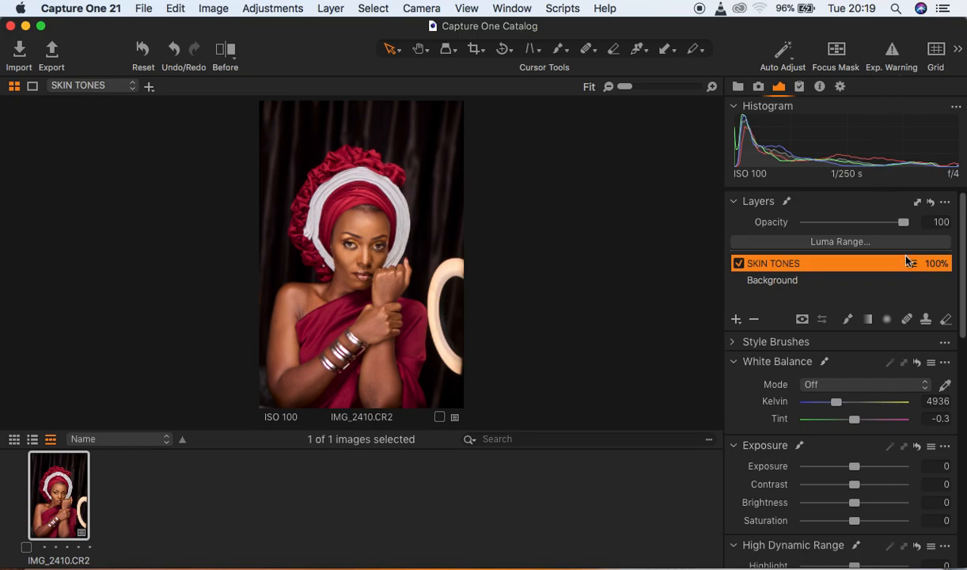
- Brush a mask over the face, neck and upper shoulder on the SKIN TONES layer
{"action": "left_click", "coordinate": [849, 323]}
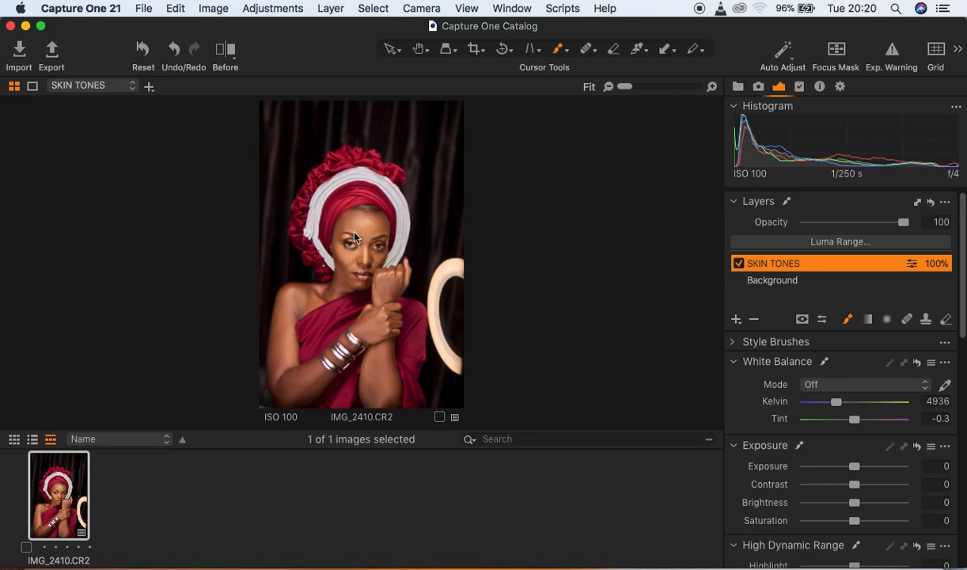
{"action": "scroll", "coordinate": [355, 237], "scroll_direction": "up", "scroll_amount": 2}
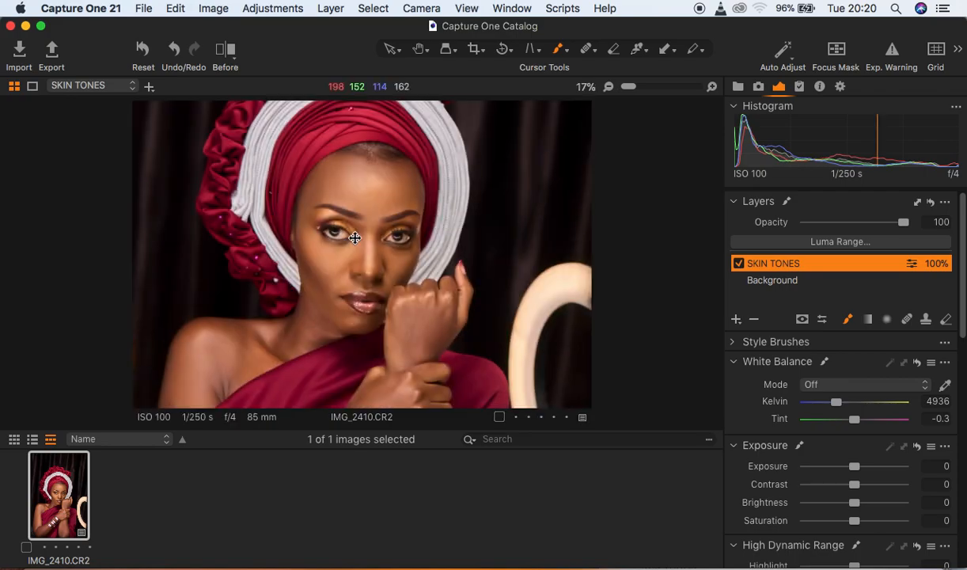
{"action": "scroll", "coordinate": [354, 238], "scroll_direction": "up", "scroll_amount": 1}
{"action": "scroll", "coordinate": [354, 237], "scroll_direction": "down", "scroll_amount": 1}
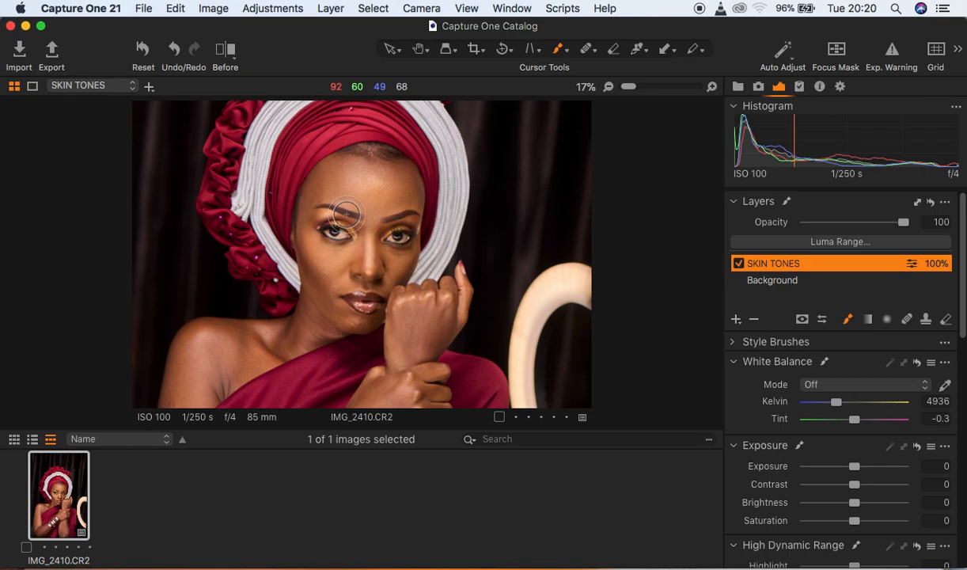
{"action": "mouse_move", "coordinate": [340, 222]}
{"action": "left_mouse_down"}
{"action": "mouse_move", "coordinate": [342, 173]}
{"action": "mouse_move", "coordinate": [369, 164]}
{"action": "mouse_move", "coordinate": [391, 201]}
{"action": "mouse_move", "coordinate": [370, 216]}
{"action": "mouse_move", "coordinate": [368, 185]}
{"action": "mouse_move", "coordinate": [372, 221]}
{"action": "mouse_move", "coordinate": [350, 225]}
{"action": "mouse_move", "coordinate": [345, 197]}
{"action": "mouse_move", "coordinate": [363, 188]}
{"action": "mouse_move", "coordinate": [321, 204]}
{"action": "mouse_move", "coordinate": [335, 173]}
{"action": "mouse_move", "coordinate": [356, 162]}
{"action": "mouse_move", "coordinate": [402, 178]}
{"action": "mouse_move", "coordinate": [407, 217]}
{"action": "mouse_move", "coordinate": [387, 274]}
{"action": "mouse_move", "coordinate": [346, 311]}
{"action": "mouse_move", "coordinate": [332, 285]}
{"action": "mouse_move", "coordinate": [363, 282]}
{"action": "mouse_move", "coordinate": [370, 300]}
{"action": "mouse_move", "coordinate": [352, 318]}
{"action": "mouse_move", "coordinate": [369, 311]}
{"action": "mouse_move", "coordinate": [323, 302]}
{"action": "mouse_move", "coordinate": [308, 238]}
{"action": "mouse_move", "coordinate": [321, 204]}
{"action": "mouse_move", "coordinate": [343, 240]}
{"action": "mouse_move", "coordinate": [346, 274]}
{"action": "mouse_move", "coordinate": [347, 241]}
{"action": "mouse_move", "coordinate": [371, 258]}
{"action": "mouse_move", "coordinate": [353, 257]}
{"action": "mouse_move", "coordinate": [378, 260]}
{"action": "mouse_move", "coordinate": [373, 251]}
{"action": "mouse_move", "coordinate": [390, 270]}
{"action": "mouse_move", "coordinate": [383, 229]}
{"action": "mouse_move", "coordinate": [396, 246]}
{"action": "mouse_move", "coordinate": [390, 284]}
{"action": "mouse_move", "coordinate": [404, 224]}
{"action": "mouse_move", "coordinate": [402, 236]}
{"action": "mouse_move", "coordinate": [391, 216]}
{"action": "mouse_move", "coordinate": [395, 270]}
{"action": "mouse_move", "coordinate": [380, 222]}
{"action": "mouse_move", "coordinate": [403, 225]}
{"action": "mouse_move", "coordinate": [395, 172]}
{"action": "mouse_move", "coordinate": [378, 162]}
{"action": "mouse_move", "coordinate": [324, 164]}
{"action": "mouse_move", "coordinate": [317, 263]}
{"action": "mouse_move", "coordinate": [318, 200]}
{"action": "mouse_move", "coordinate": [356, 132]}
{"action": "mouse_move", "coordinate": [372, 162]}
{"action": "mouse_move", "coordinate": [410, 183]}
{"action": "mouse_move", "coordinate": [392, 259]}
{"action": "mouse_move", "coordinate": [330, 225]}
{"action": "mouse_move", "coordinate": [321, 187]}
{"action": "mouse_move", "coordinate": [302, 195]}
{"action": "mouse_move", "coordinate": [314, 200]}
{"action": "mouse_move", "coordinate": [339, 168]}
{"action": "mouse_move", "coordinate": [385, 169]}
{"action": "mouse_move", "coordinate": [350, 160]}
{"action": "mouse_move", "coordinate": [303, 216]}
{"action": "mouse_move", "coordinate": [309, 255]}
{"action": "mouse_move", "coordinate": [345, 252]}
{"action": "mouse_move", "coordinate": [397, 192]}
{"action": "mouse_move", "coordinate": [401, 222]}
{"action": "mouse_move", "coordinate": [404, 193]}
{"action": "mouse_move", "coordinate": [374, 163]}
{"action": "mouse_move", "coordinate": [349, 175]}
{"action": "mouse_move", "coordinate": [320, 223]}
{"action": "mouse_move", "coordinate": [339, 227]}
{"action": "mouse_move", "coordinate": [350, 171]}
{"action": "mouse_move", "coordinate": [382, 165]}
{"action": "mouse_move", "coordinate": [352, 184]}
{"action": "mouse_move", "coordinate": [340, 265]}
{"action": "mouse_move", "coordinate": [334, 232]}
{"action": "left_mouse_up"}
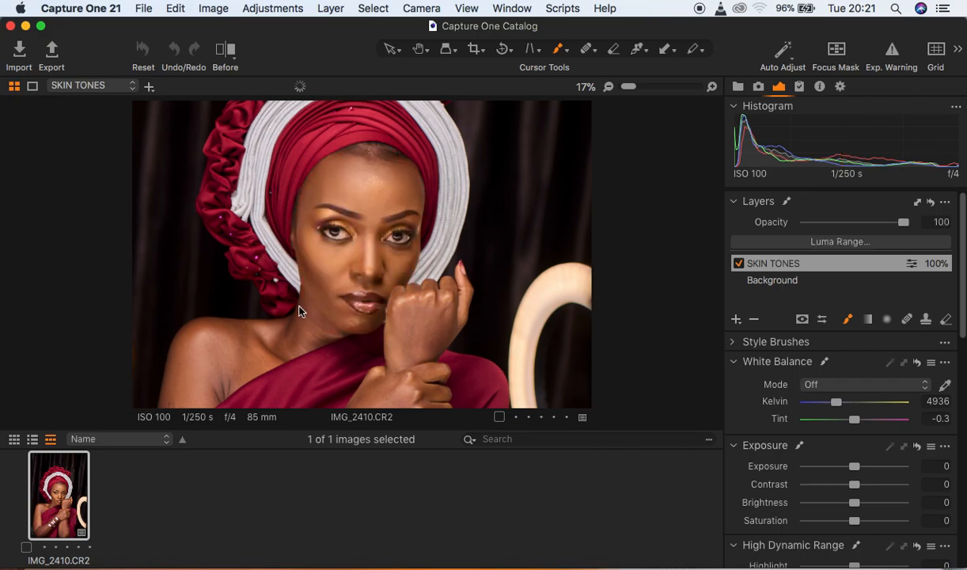
{"action": "mouse_move", "coordinate": [320, 314]}
{"action": "left_mouse_down"}
{"action": "mouse_move", "coordinate": [289, 336]}
{"action": "mouse_move", "coordinate": [312, 312]}
{"action": "mouse_move", "coordinate": [311, 293]}
{"action": "mouse_move", "coordinate": [333, 321]}
{"action": "mouse_move", "coordinate": [269, 354]}
{"action": "left_mouse_up"}
{"action": "mouse_move", "coordinate": [270, 353]}
{"action": "left_mouse_down"}
{"action": "mouse_move", "coordinate": [201, 376]}
{"action": "mouse_move", "coordinate": [194, 401]}
{"action": "mouse_move", "coordinate": [200, 392]}
{"action": "left_mouse_up"}
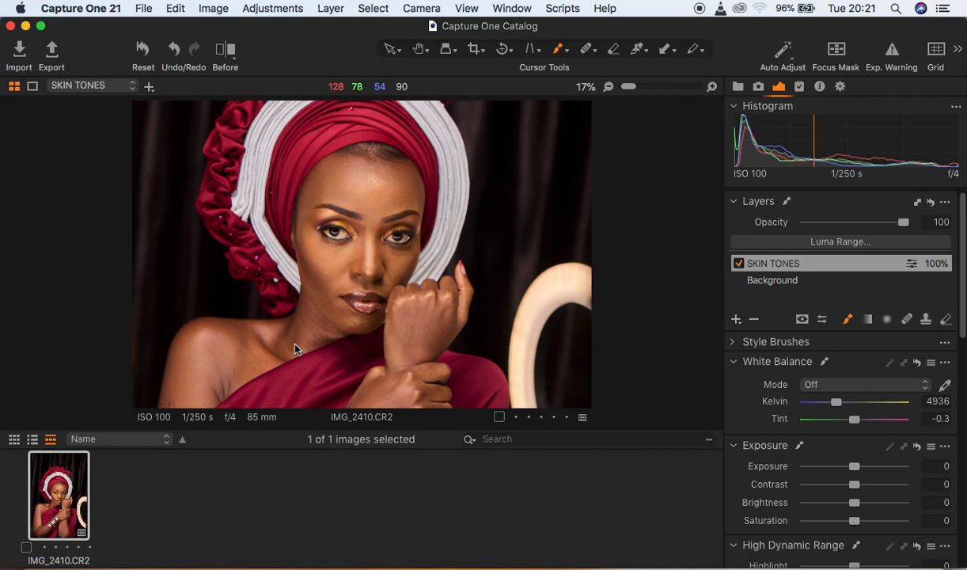
- Extend the SKIN TONES mask over the shoulder, both arms and the hands, reducing the brush size for the finer areas
{"action": "key", "text": "super+0"}
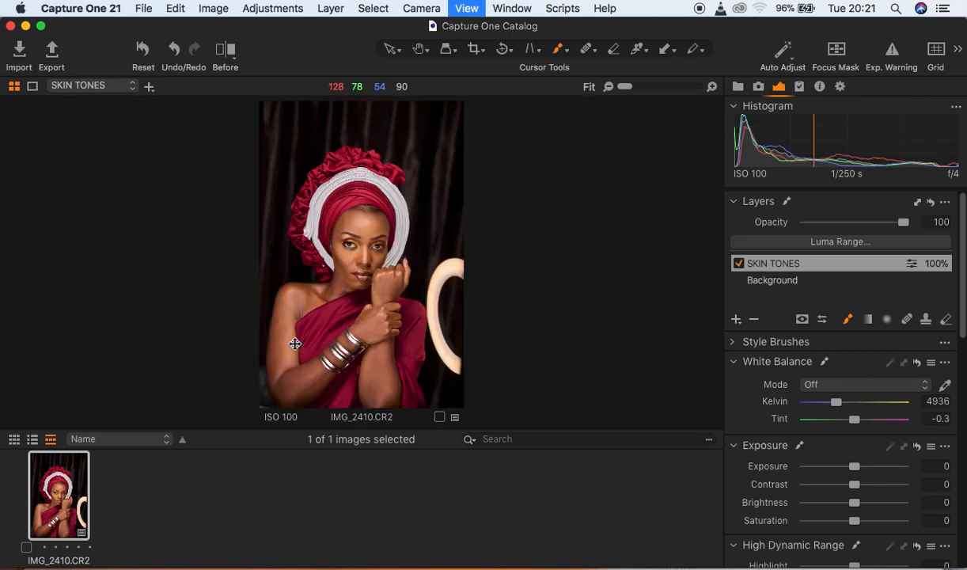
{"action": "mouse_move", "coordinate": [279, 283]}
{"action": "left_mouse_down"}
{"action": "mouse_move", "coordinate": [287, 319]}
{"action": "mouse_move", "coordinate": [296, 302]}
{"action": "mouse_move", "coordinate": [314, 298]}
{"action": "mouse_move", "coordinate": [286, 328]}
{"action": "mouse_move", "coordinate": [294, 384]}
{"action": "mouse_move", "coordinate": [281, 353]}
{"action": "mouse_move", "coordinate": [285, 395]}
{"action": "mouse_move", "coordinate": [279, 360]}
{"action": "mouse_move", "coordinate": [287, 392]}
{"action": "mouse_move", "coordinate": [376, 318]}
{"action": "mouse_move", "coordinate": [303, 378]}
{"action": "mouse_move", "coordinate": [283, 350]}
{"action": "mouse_move", "coordinate": [285, 402]}
{"action": "mouse_move", "coordinate": [349, 346]}
{"action": "mouse_move", "coordinate": [305, 398]}
{"action": "mouse_move", "coordinate": [331, 361]}
{"action": "mouse_move", "coordinate": [307, 375]}
{"action": "mouse_move", "coordinate": [315, 364]}
{"action": "mouse_move", "coordinate": [363, 326]}
{"action": "mouse_move", "coordinate": [372, 321]}
{"action": "mouse_move", "coordinate": [358, 342]}
{"action": "mouse_move", "coordinate": [378, 327]}
{"action": "mouse_move", "coordinate": [347, 343]}
{"action": "mouse_move", "coordinate": [368, 312]}
{"action": "mouse_move", "coordinate": [381, 315]}
{"action": "mouse_move", "coordinate": [385, 372]}
{"action": "mouse_move", "coordinate": [383, 338]}
{"action": "mouse_move", "coordinate": [356, 390]}
{"action": "mouse_move", "coordinate": [378, 367]}
{"action": "mouse_move", "coordinate": [389, 385]}
{"action": "mouse_move", "coordinate": [378, 404]}
{"action": "mouse_move", "coordinate": [367, 372]}
{"action": "mouse_move", "coordinate": [371, 335]}
{"action": "mouse_move", "coordinate": [368, 385]}
{"action": "mouse_move", "coordinate": [382, 387]}
{"action": "mouse_move", "coordinate": [389, 309]}
{"action": "mouse_move", "coordinate": [365, 326]}
{"action": "mouse_move", "coordinate": [381, 278]}
{"action": "mouse_move", "coordinate": [396, 270]}
{"action": "mouse_move", "coordinate": [385, 287]}
{"action": "mouse_move", "coordinate": [366, 269]}
{"action": "mouse_move", "coordinate": [362, 292]}
{"action": "mouse_move", "coordinate": [401, 271]}
{"action": "mouse_move", "coordinate": [379, 303]}
{"action": "left_mouse_up"}
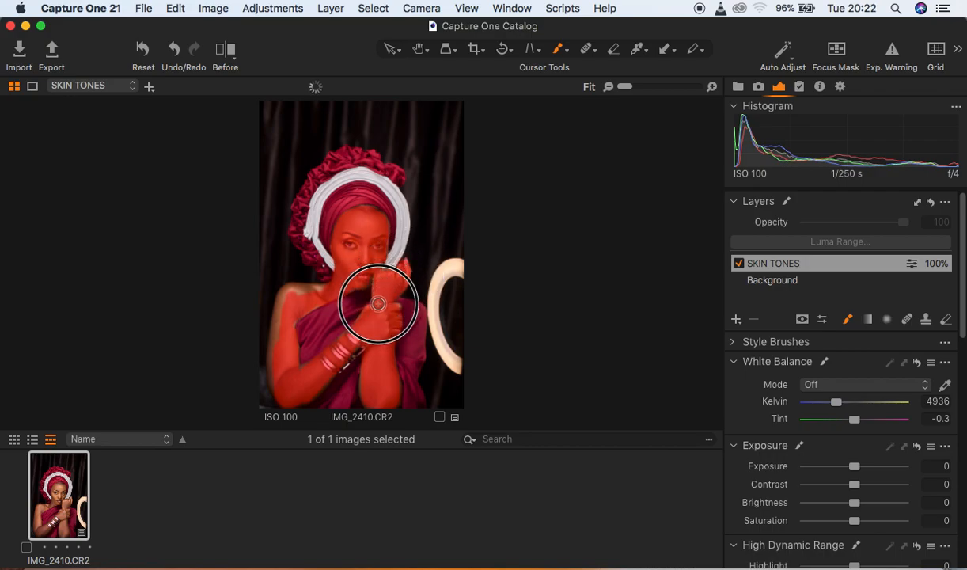
{"action": "key", "text": "["}
{"action": "key", "text": "["}
{"action": "key", "text": "["}
{"action": "key", "text": "["}
{"action": "key", "text": "["}
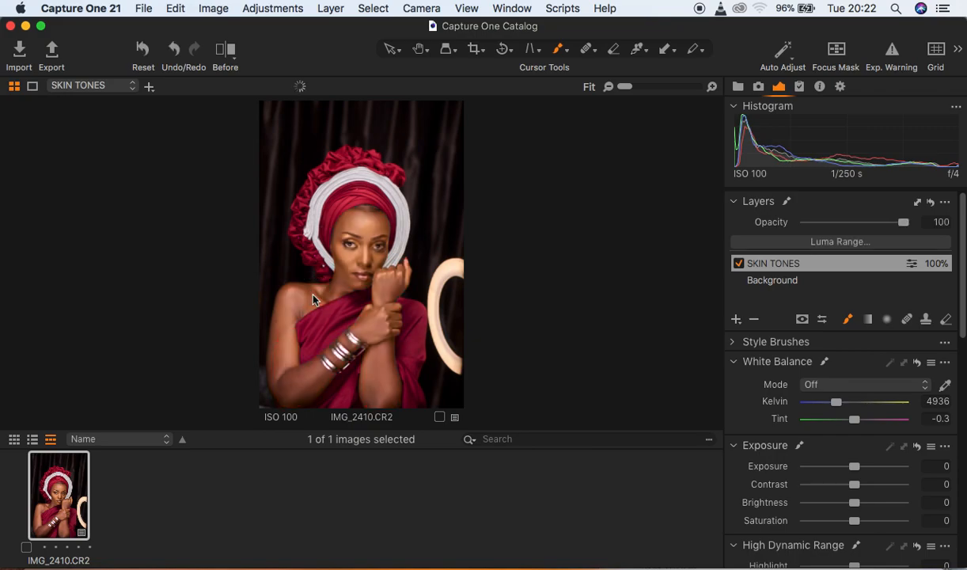
{"action": "mouse_move", "coordinate": [292, 299]}
{"action": "left_mouse_down"}
{"action": "mouse_move", "coordinate": [280, 366]}
{"action": "mouse_move", "coordinate": [272, 350]}
{"action": "mouse_move", "coordinate": [274, 388]}
{"action": "mouse_move", "coordinate": [279, 301]}
{"action": "mouse_move", "coordinate": [320, 286]}
{"action": "mouse_move", "coordinate": [299, 302]}
{"action": "mouse_move", "coordinate": [291, 334]}
{"action": "mouse_move", "coordinate": [302, 374]}
{"action": "left_mouse_up"}
{"action": "mouse_move", "coordinate": [372, 388]}
{"action": "left_mouse_down"}
{"action": "mouse_move", "coordinate": [364, 381]}
{"action": "mouse_move", "coordinate": [367, 388]}
{"action": "left_mouse_up"}
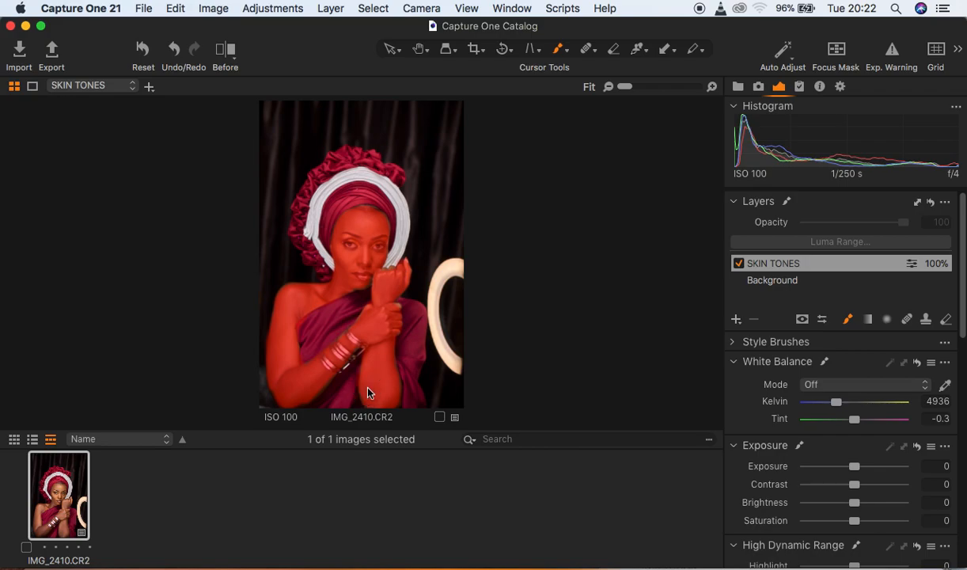
{"action": "mouse_move", "coordinate": [389, 276]}
{"action": "left_mouse_down"}
{"action": "mouse_move", "coordinate": [403, 274]}
{"action": "mouse_move", "coordinate": [395, 318]}
{"action": "mouse_move", "coordinate": [373, 324]}
{"action": "left_mouse_up"}
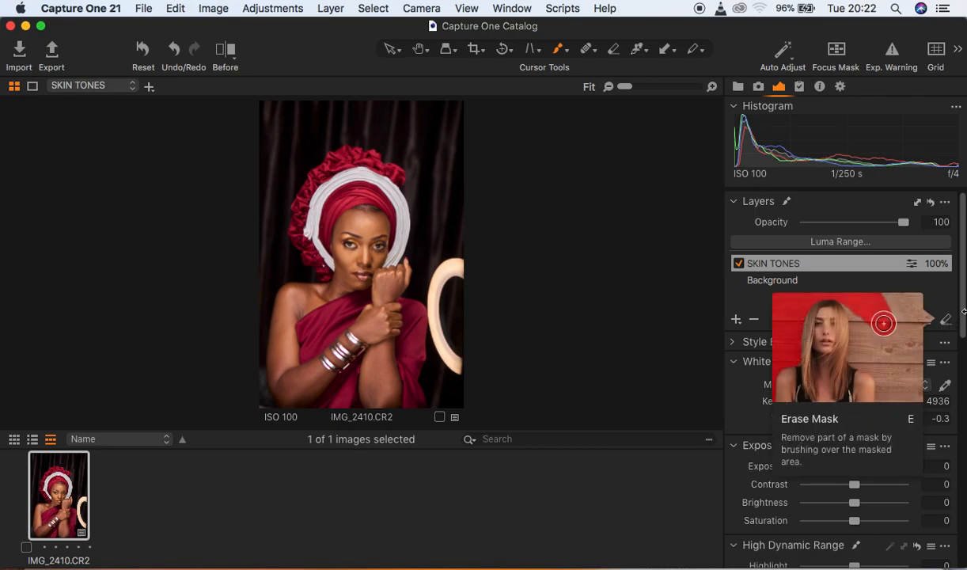
- Sample the forehead's skin colour with the Color Editor's Skin Tone picker and expand the Color Balance tool
{"action": "left_click_drag", "start_coordinate": [956, 307], "coordinate": [960, 533]}
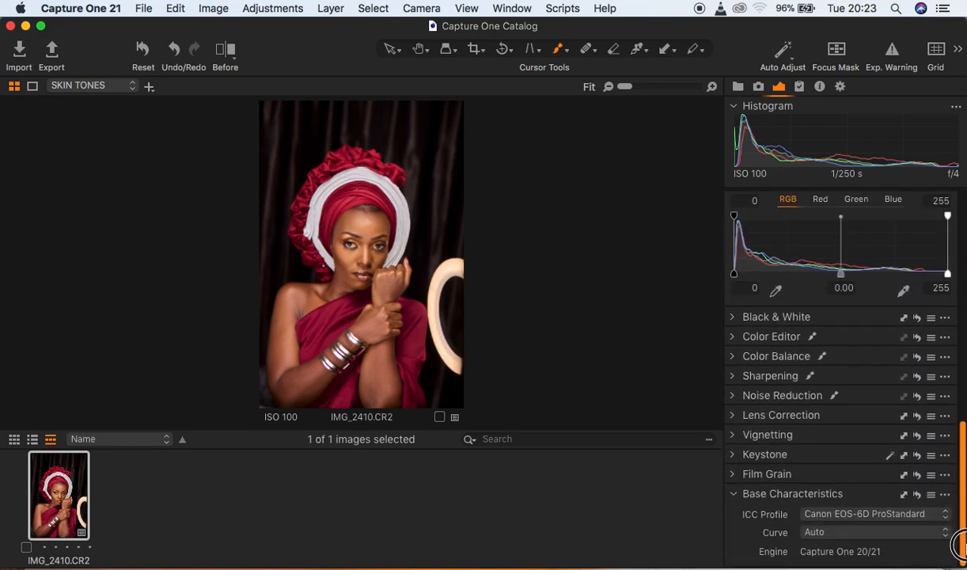
{"action": "left_click", "coordinate": [734, 358]}
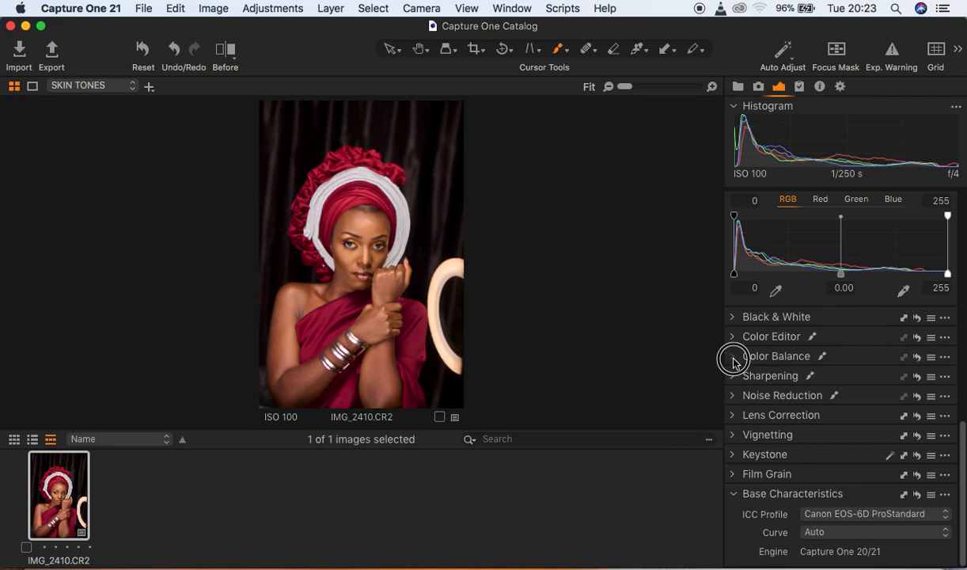
{"action": "left_click", "coordinate": [733, 338]}
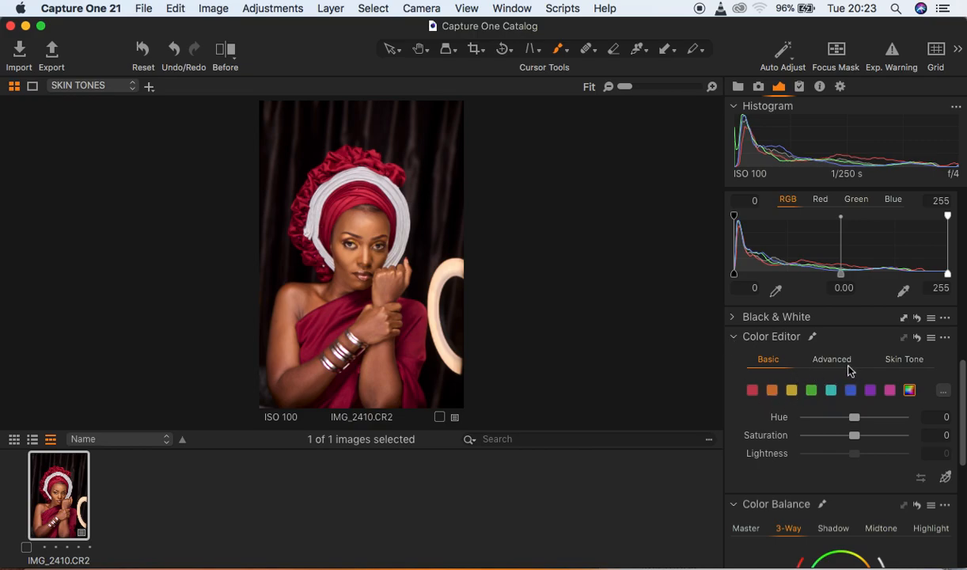
{"action": "left_click", "coordinate": [896, 360]}
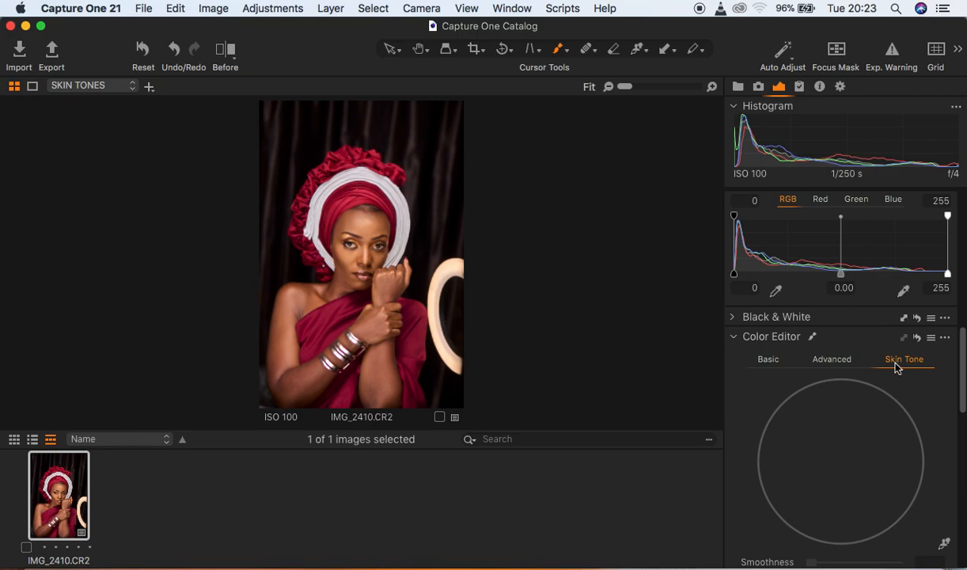
{"action": "left_click_drag", "start_coordinate": [964, 380], "coordinate": [963, 413]}
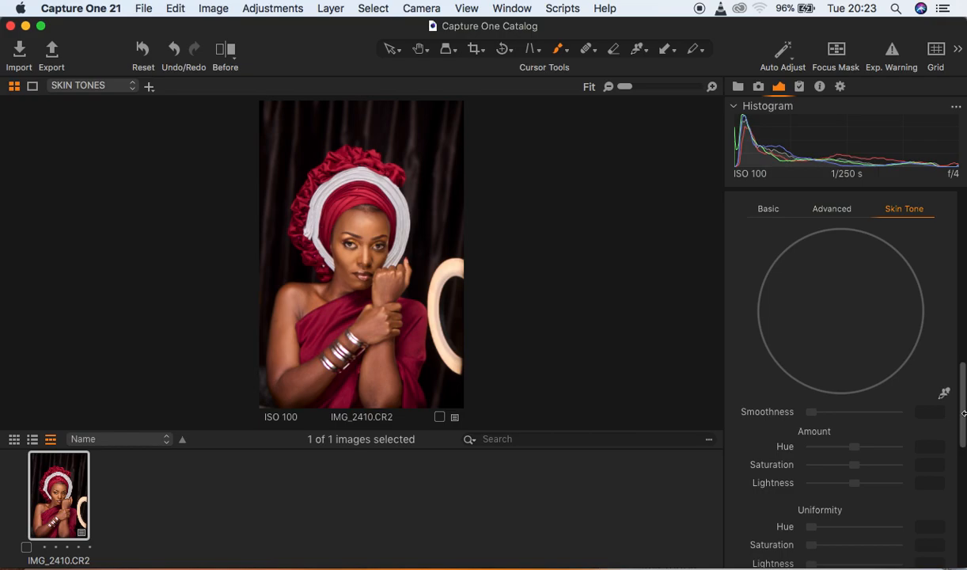
{"action": "left_click", "coordinate": [945, 395]}
{"action": "left_click", "coordinate": [356, 220]}
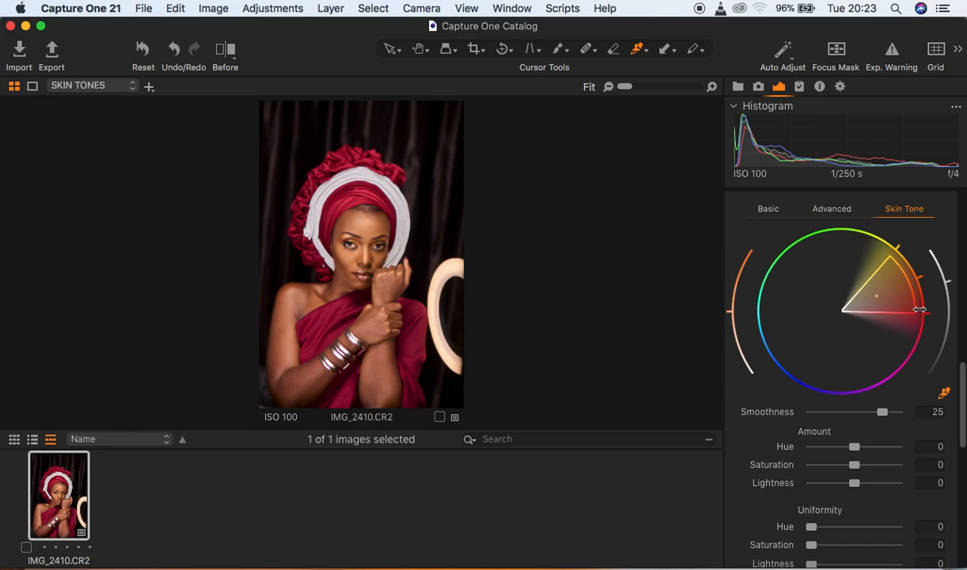
- Slightly darken the picked skin colour while previewing the selected color range, and turn the preview off
{"action": "left_click_drag", "start_coordinate": [963, 377], "coordinate": [964, 415]}
{"action": "left_click", "coordinate": [737, 428]}
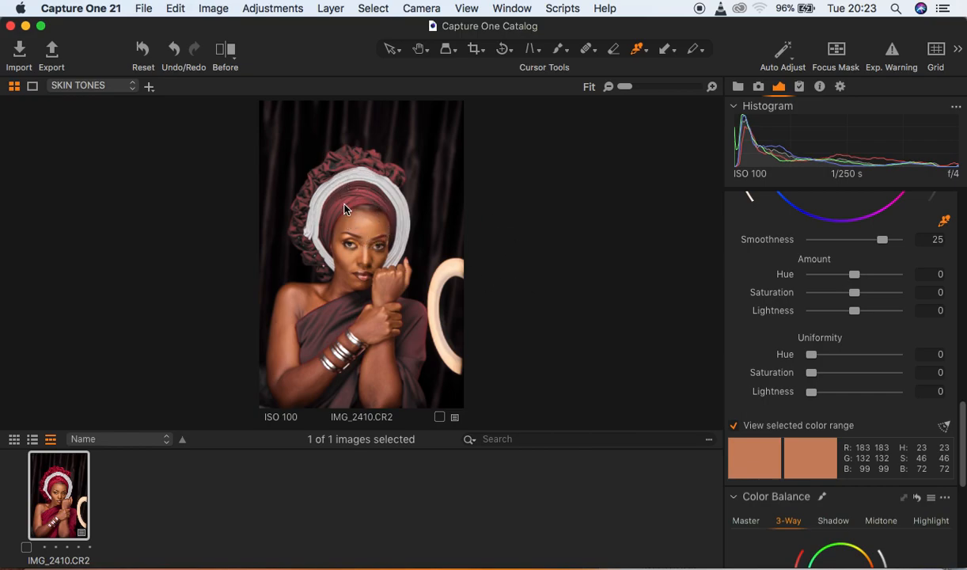
{"action": "left_click_drag", "start_coordinate": [956, 410], "coordinate": [961, 383]}
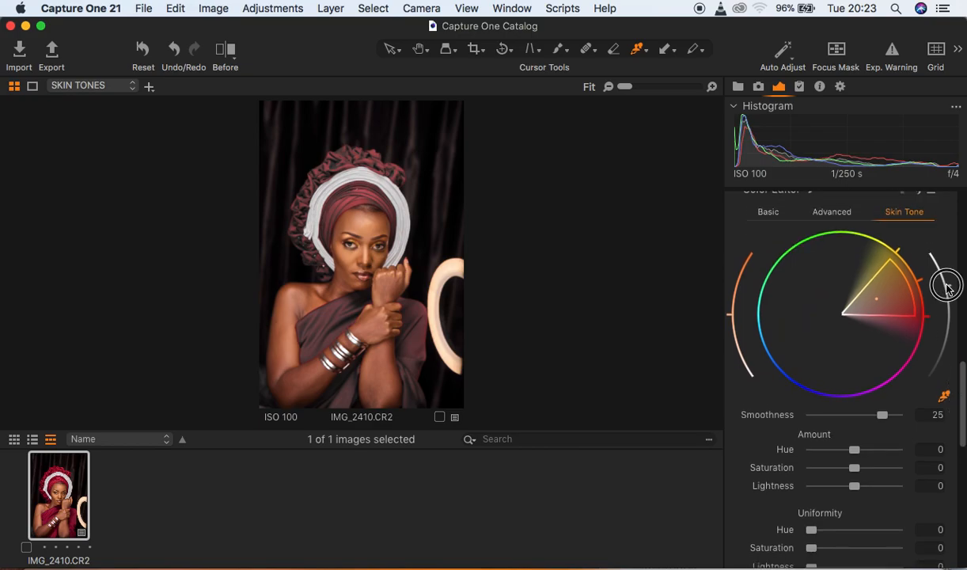
{"action": "mouse_move", "coordinate": [950, 290]}
{"action": "left_mouse_down"}
{"action": "mouse_move", "coordinate": [955, 331]}
{"action": "mouse_move", "coordinate": [928, 264]}
{"action": "mouse_move", "coordinate": [942, 266]}
{"action": "mouse_move", "coordinate": [957, 298]}
{"action": "left_mouse_up"}
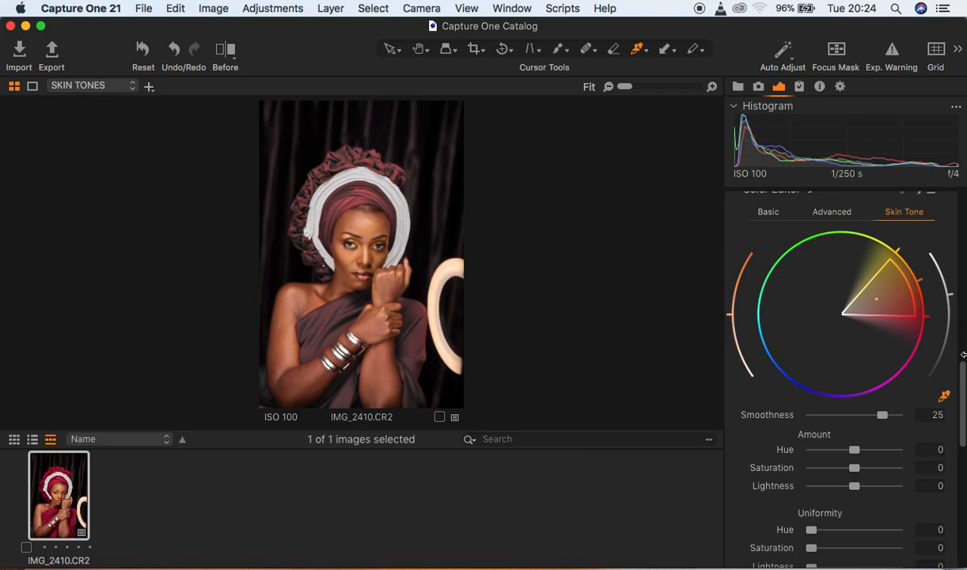
{"action": "scroll", "coordinate": [963, 380], "scroll_direction": "down", "scroll_amount": 3}
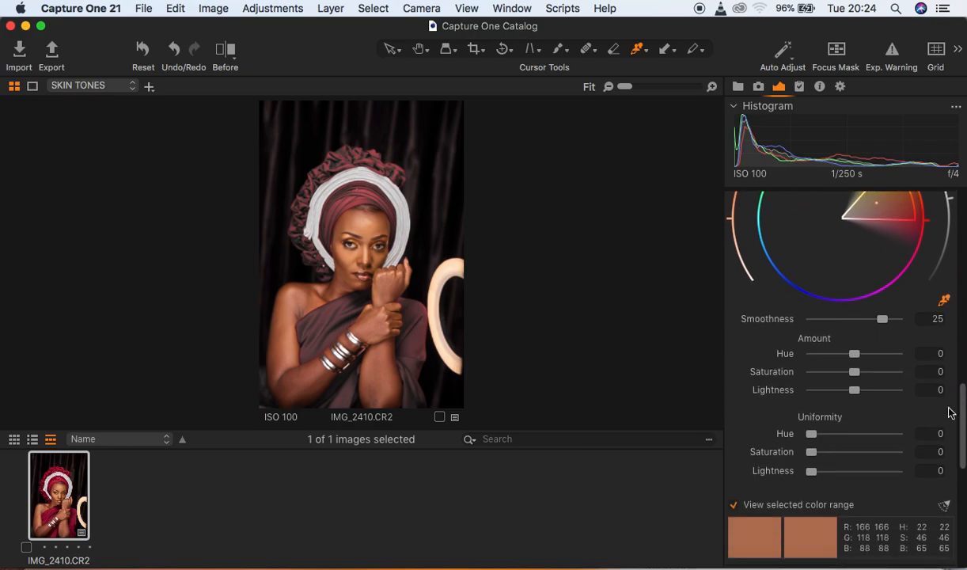
{"action": "left_click", "coordinate": [733, 506]}
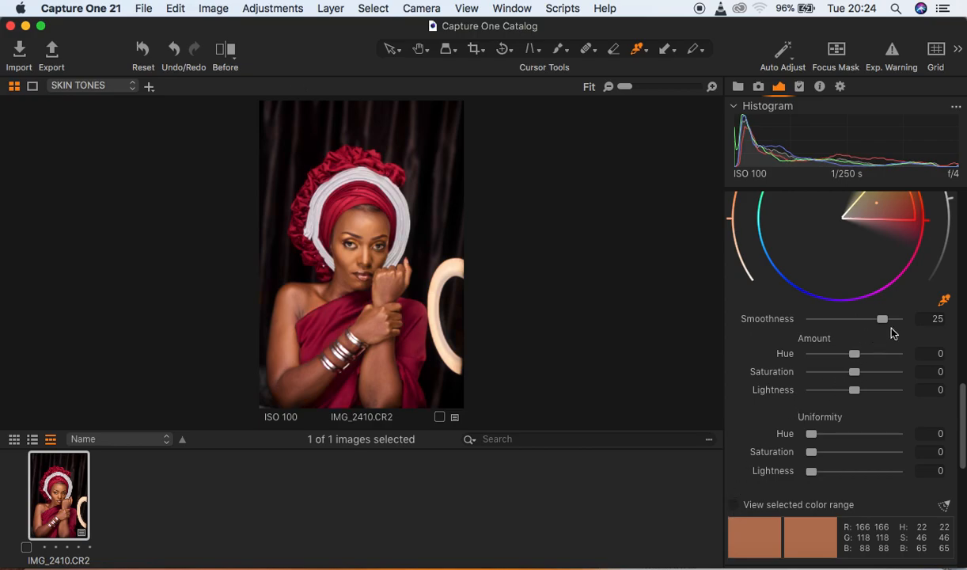
- Set the Skin Tone amounts to hue 0.4, saturation 3.1 and lightness 2
{"action": "left_click_drag", "start_coordinate": [854, 355], "coordinate": [800, 360]}
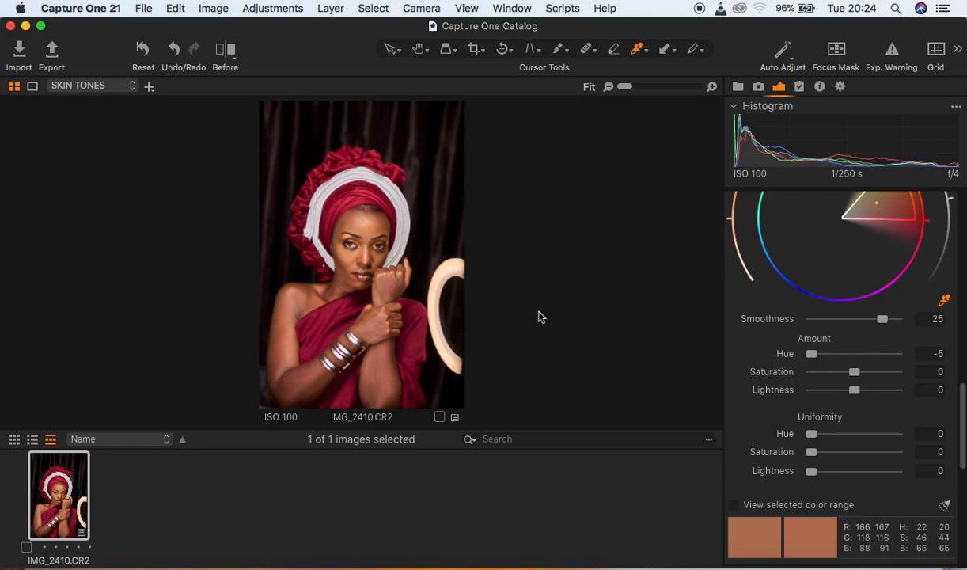
{"action": "left_click_drag", "start_coordinate": [811, 353], "coordinate": [923, 354]}
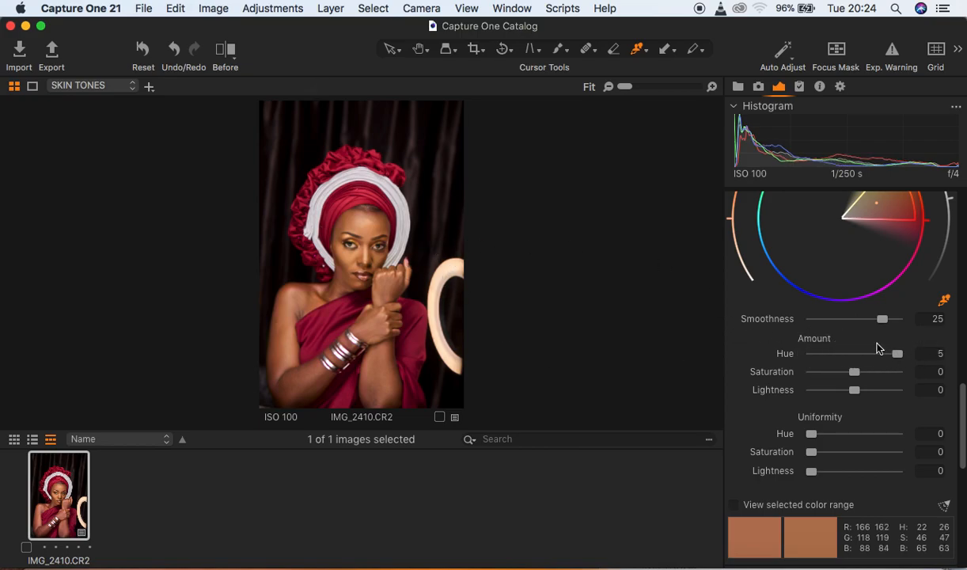
{"action": "left_click_drag", "start_coordinate": [897, 353], "coordinate": [783, 394]}
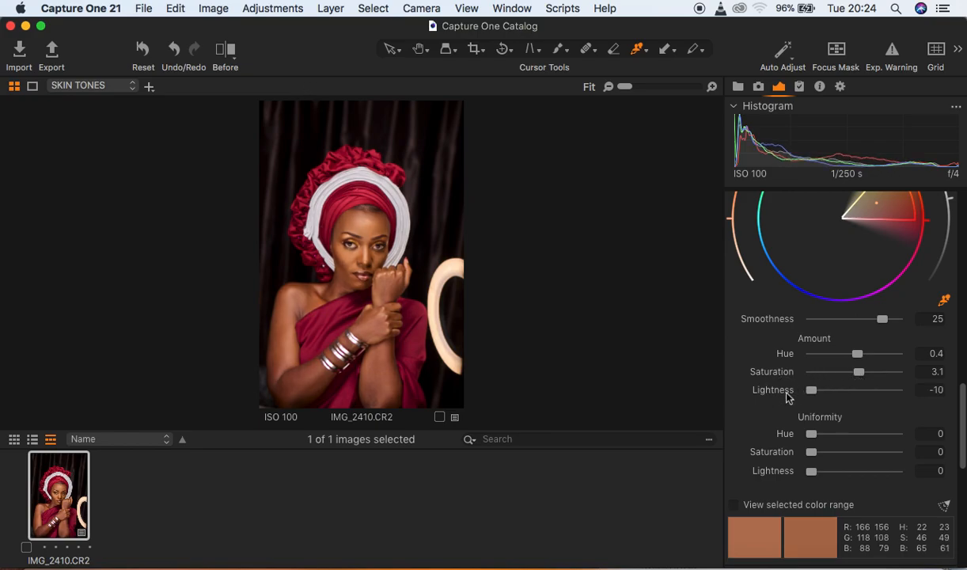
{"action": "left_click_drag", "start_coordinate": [816, 393], "coordinate": [863, 395]}
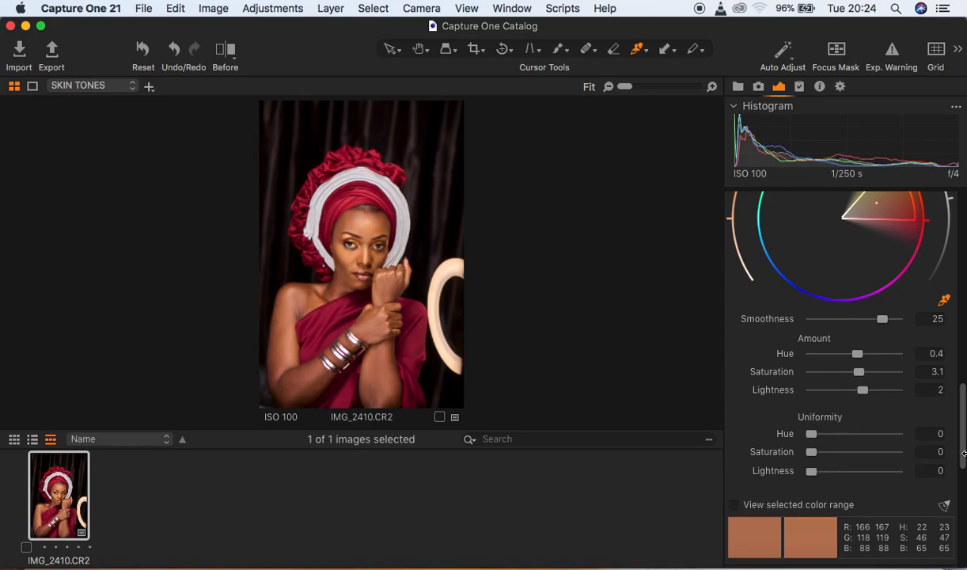
- Set the hue of all colours to -1 in the Basic mode of the Color Editor
{"action": "left_click_drag", "start_coordinate": [964, 440], "coordinate": [960, 389]}
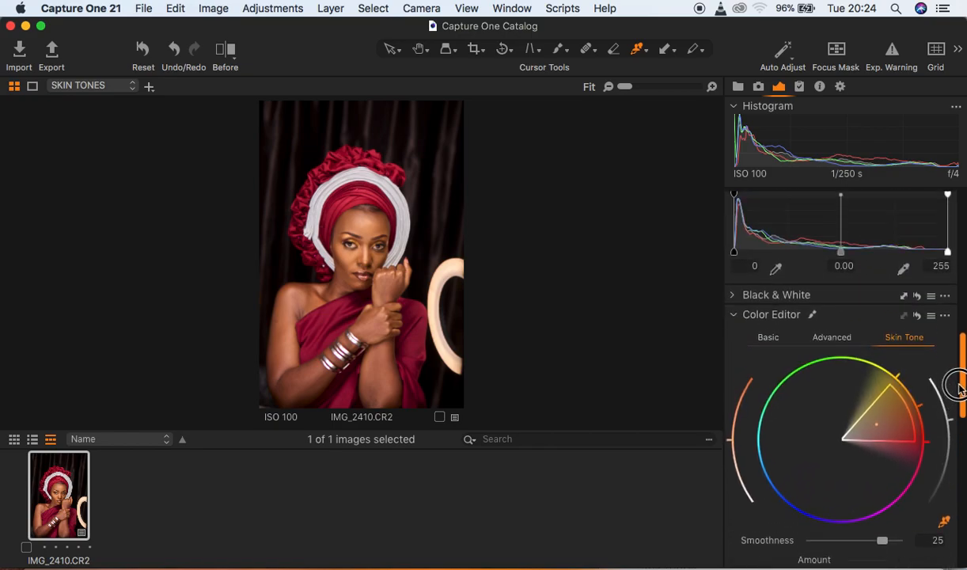
{"action": "left_click", "coordinate": [769, 353]}
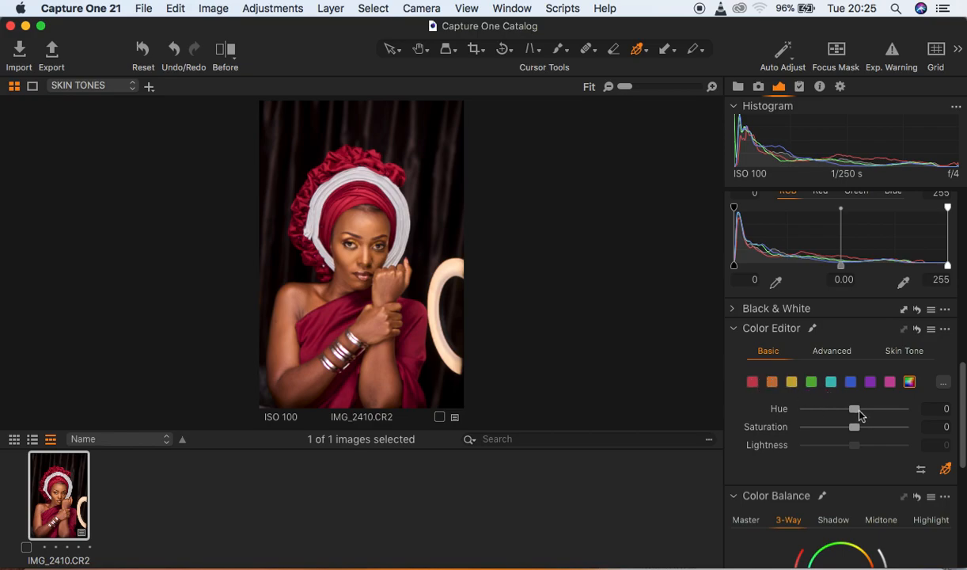
{"action": "left_click_drag", "start_coordinate": [860, 414], "coordinate": [919, 415]}
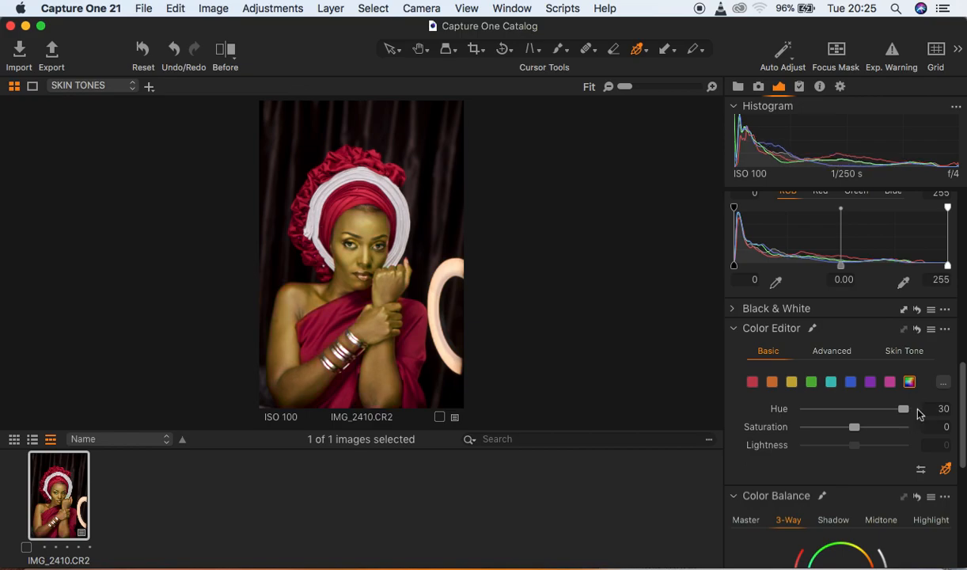
{"action": "mouse_move", "coordinate": [863, 404]}
{"action": "left_mouse_down"}
{"action": "mouse_move", "coordinate": [788, 410]}
{"action": "mouse_move", "coordinate": [858, 412]}
{"action": "left_mouse_up"}
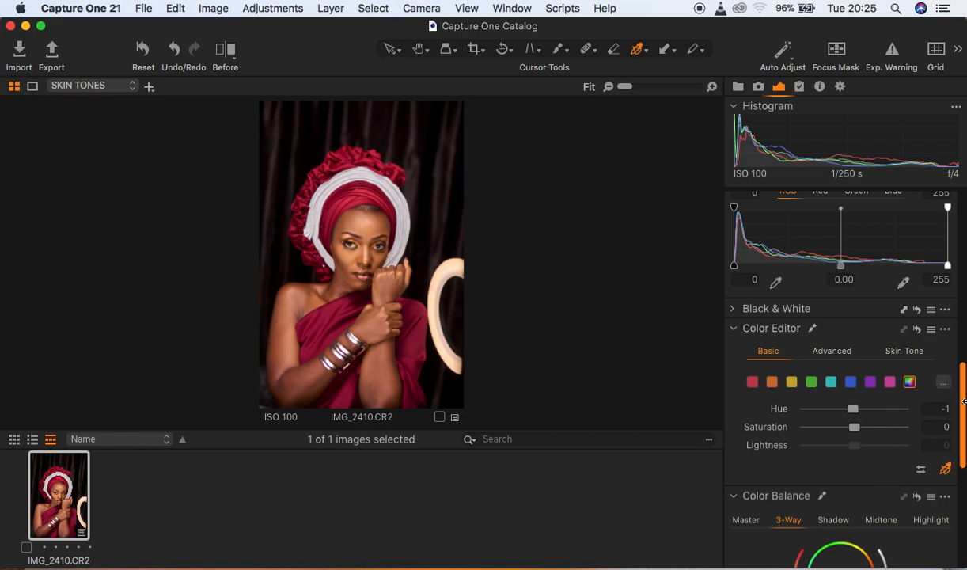
- In the 3-Way Color Balance, tint the midtones very slightly towards yellow-green and the highlights towards warm yellow
{"action": "left_click_drag", "start_coordinate": [963, 402], "coordinate": [959, 456]}
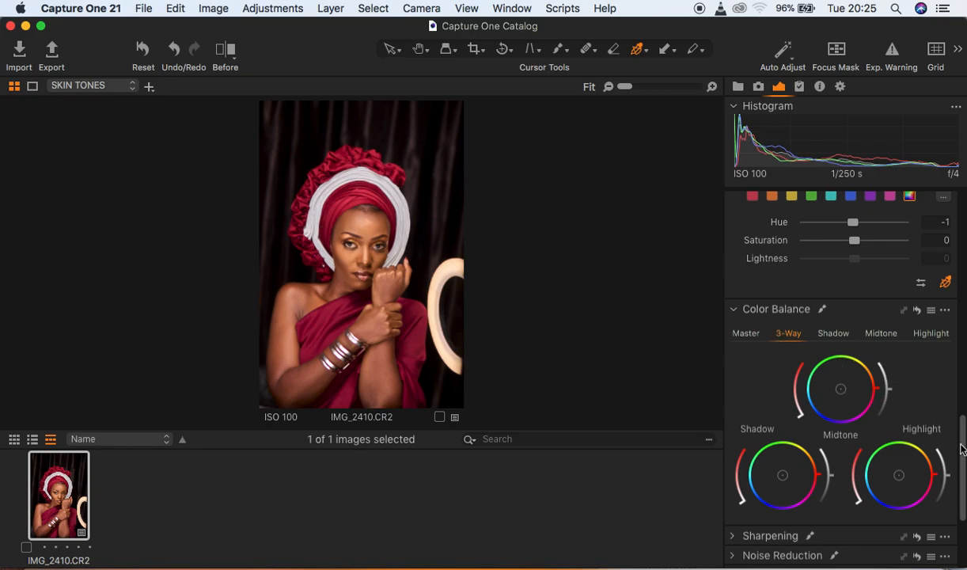
{"action": "left_click_drag", "start_coordinate": [964, 452], "coordinate": [954, 458]}
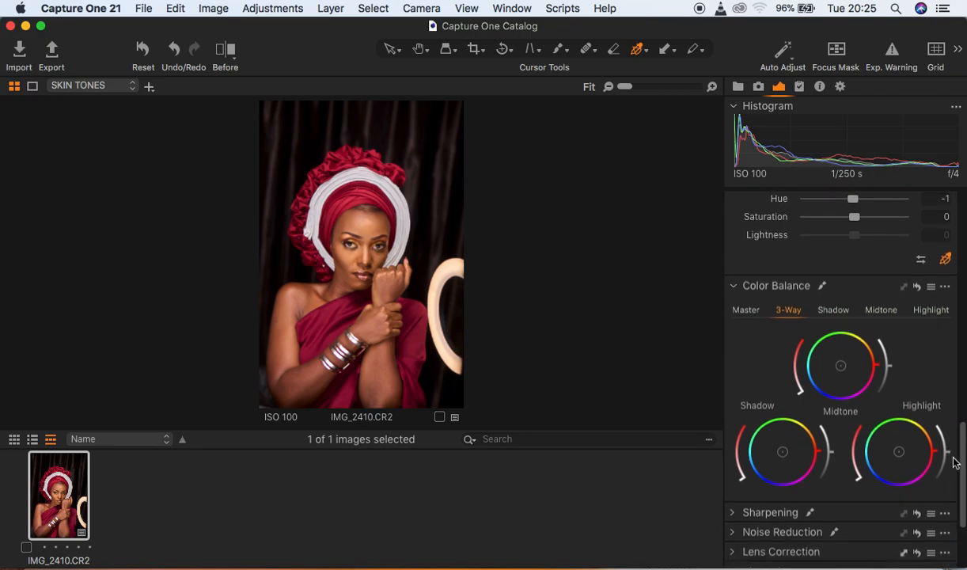
{"action": "left_click", "coordinate": [843, 370]}
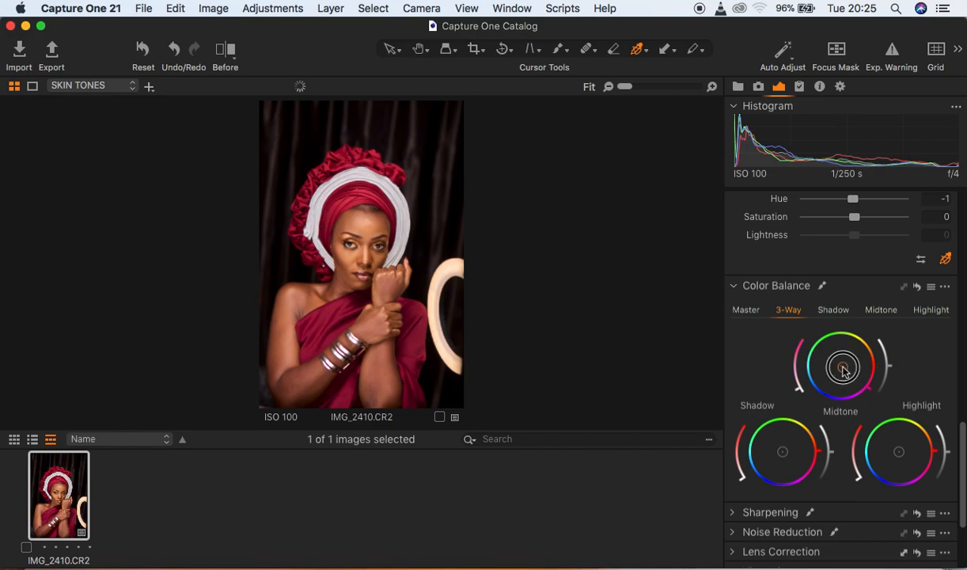
{"action": "mouse_move", "coordinate": [844, 370]}
{"action": "left_mouse_down"}
{"action": "mouse_move", "coordinate": [827, 342]}
{"action": "mouse_move", "coordinate": [815, 350]}
{"action": "mouse_move", "coordinate": [864, 368]}
{"action": "mouse_move", "coordinate": [858, 395]}
{"action": "mouse_move", "coordinate": [858, 381]}
{"action": "mouse_move", "coordinate": [836, 364]}
{"action": "mouse_move", "coordinate": [844, 368]}
{"action": "left_mouse_up"}
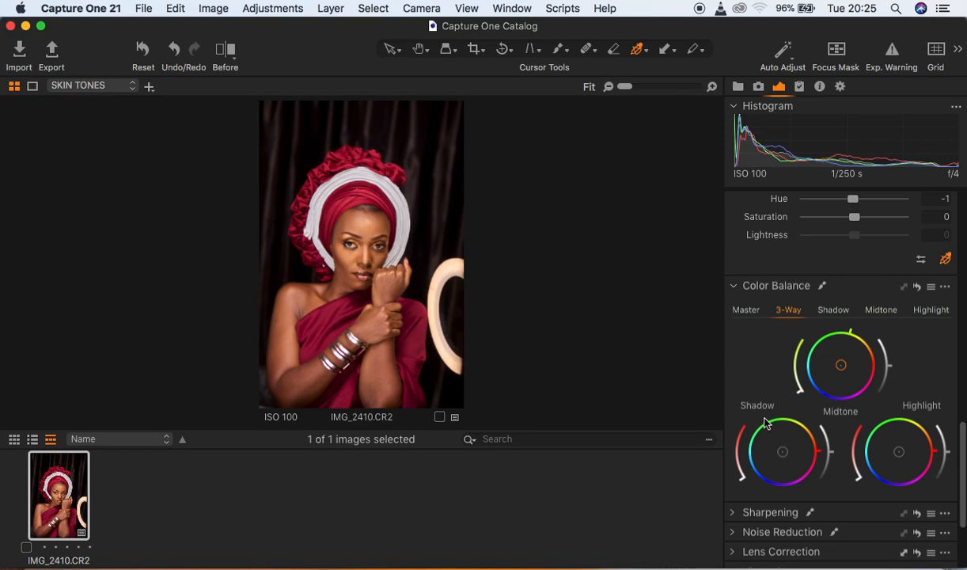
{"action": "left_click_drag", "start_coordinate": [900, 456], "coordinate": [906, 447]}
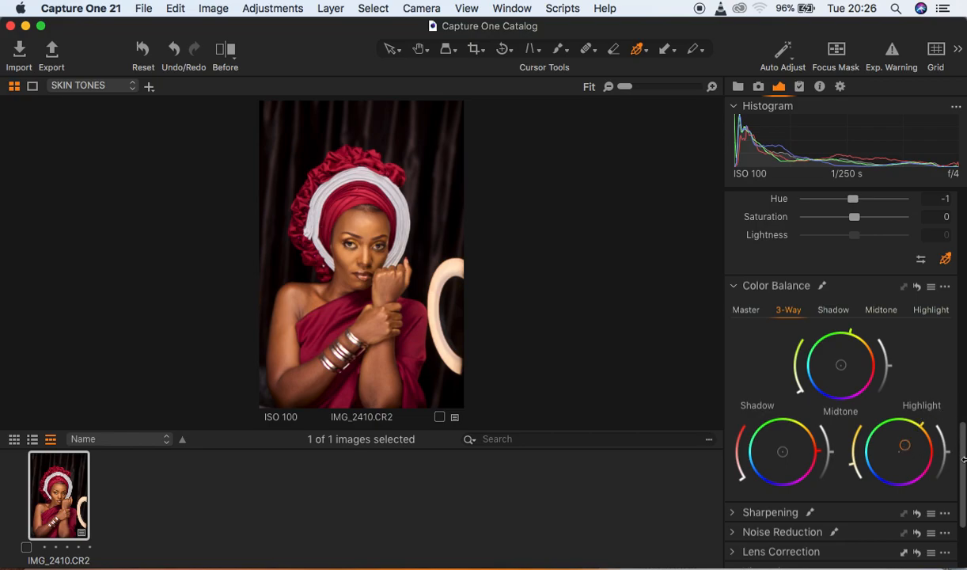
- Set the SKIN TONES layer's Dehaze amount to 6 and compare the portrait with its unedited version using the before/after split
{"action": "left_click_drag", "start_coordinate": [964, 459], "coordinate": [964, 358]}
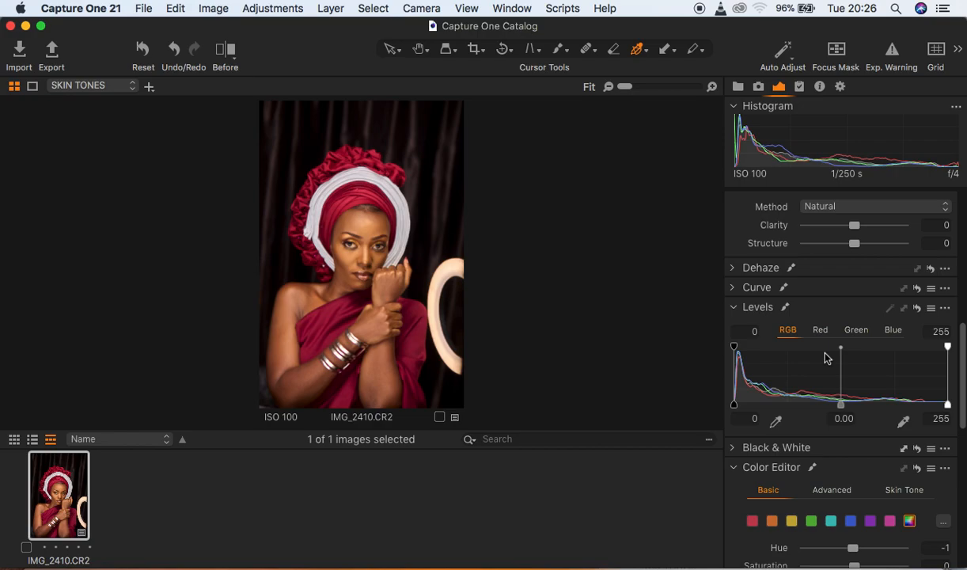
{"action": "left_click", "coordinate": [733, 269]}
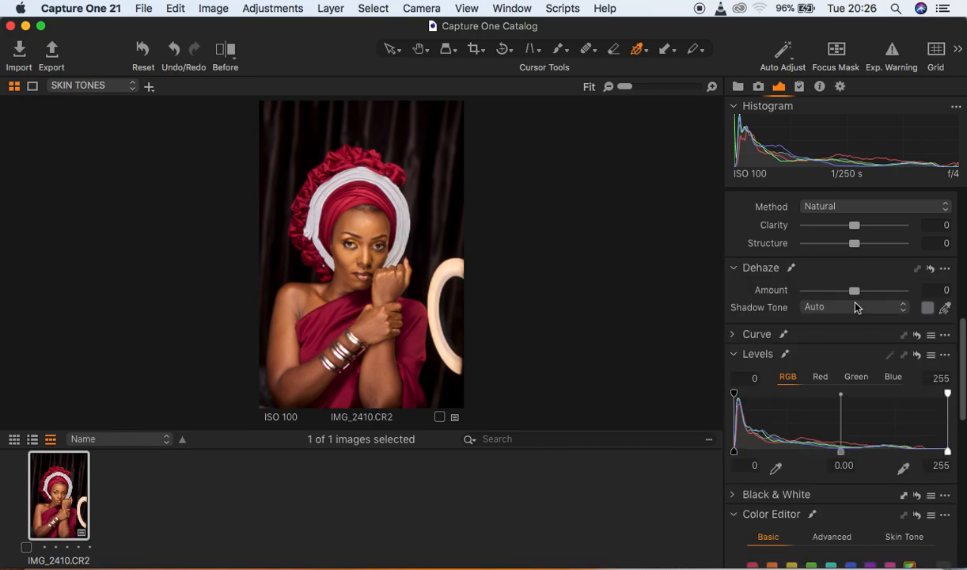
{"action": "mouse_move", "coordinate": [855, 291]}
{"action": "left_mouse_down"}
{"action": "mouse_move", "coordinate": [875, 288]}
{"action": "mouse_move", "coordinate": [760, 301]}
{"action": "mouse_move", "coordinate": [772, 289]}
{"action": "mouse_move", "coordinate": [863, 294]}
{"action": "left_mouse_up"}
{"action": "left_click_drag", "start_coordinate": [864, 294], "coordinate": [862, 294]}
{"action": "left_click", "coordinate": [226, 50]}
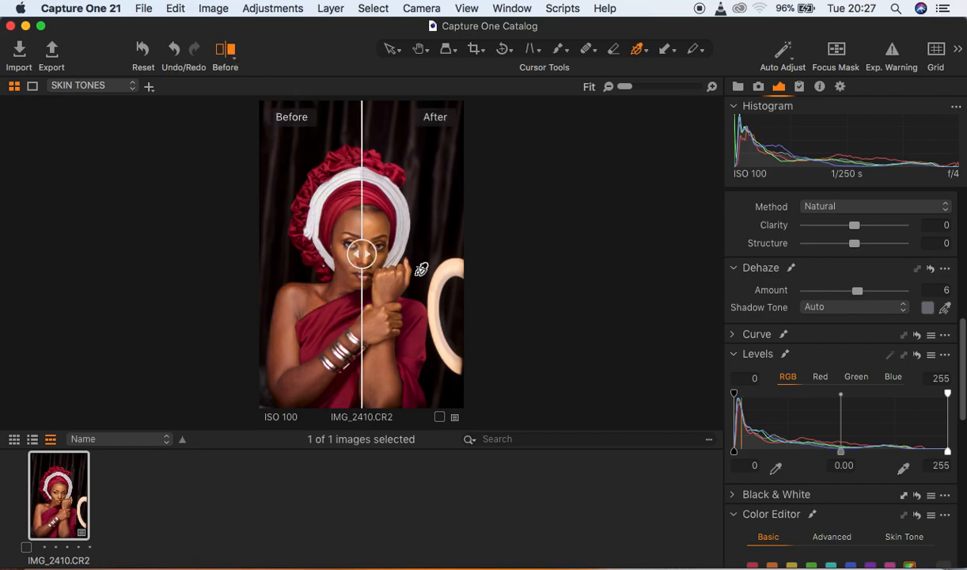
{"action": "left_click_drag", "start_coordinate": [358, 264], "coordinate": [261, 281]}
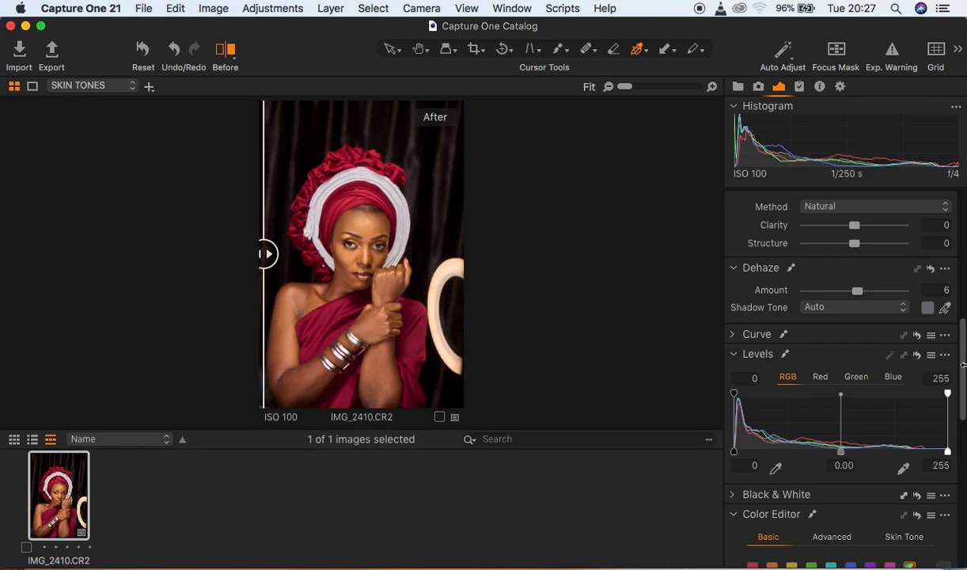
- Set the High Dynamic Range values to Highlight -55, Shadow 10 and Black -6 on the SKIN TONES layer
{"action": "left_click_drag", "start_coordinate": [963, 356], "coordinate": [961, 281]}
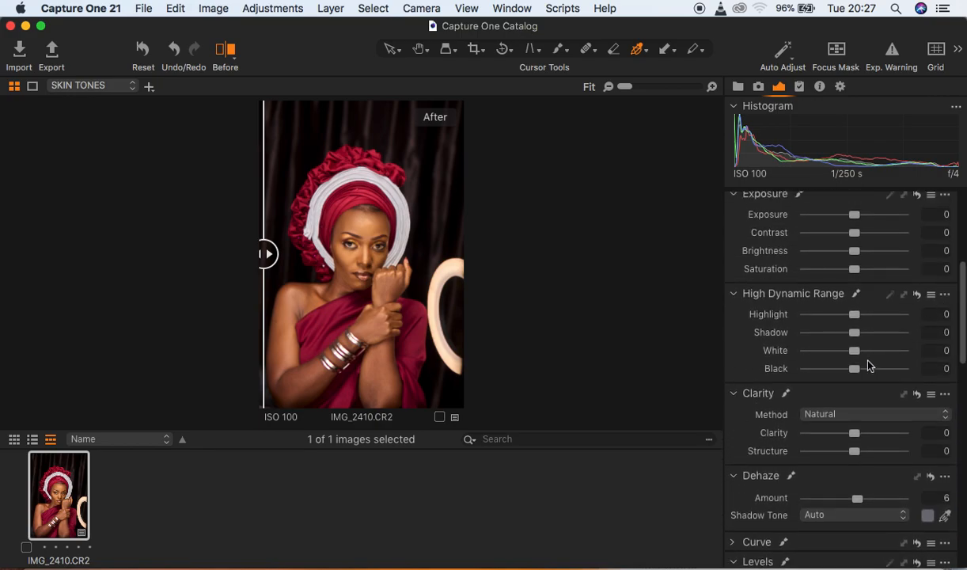
{"action": "mouse_move", "coordinate": [962, 335]}
{"action": "left_mouse_down"}
{"action": "mouse_move", "coordinate": [958, 294]}
{"action": "mouse_move", "coordinate": [960, 304]}
{"action": "left_mouse_up"}
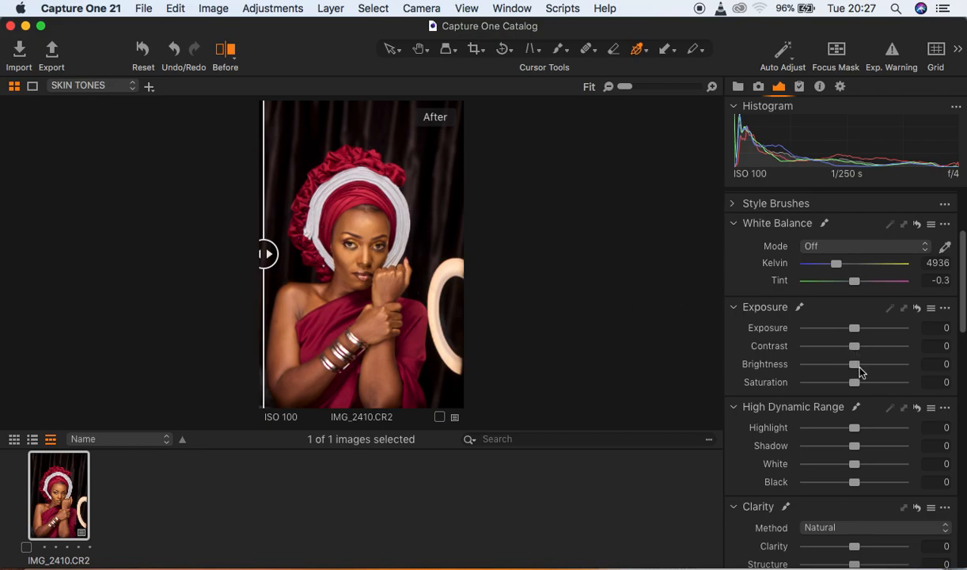
{"action": "left_click_drag", "start_coordinate": [855, 428], "coordinate": [792, 429]}
{"action": "left_click_drag", "start_coordinate": [803, 428], "coordinate": [831, 428]}
{"action": "mouse_move", "coordinate": [854, 482]}
{"action": "left_mouse_down"}
{"action": "mouse_move", "coordinate": [805, 480]}
{"action": "mouse_move", "coordinate": [851, 485]}
{"action": "left_mouse_up"}
{"action": "left_click_drag", "start_coordinate": [855, 446], "coordinate": [863, 449]}
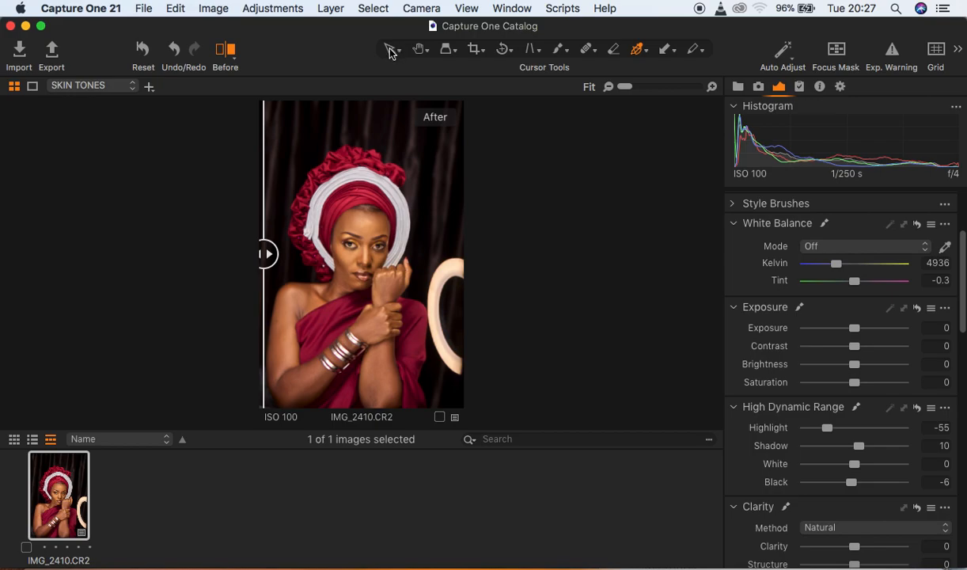
- Send the portrait to Adobe Photoshop 2020 as an uncompressed 16-bit TIFF in Adobe RGB (1998) at 300 px/in and 100% scale
{"action": "right_click", "coordinate": [379, 241]}
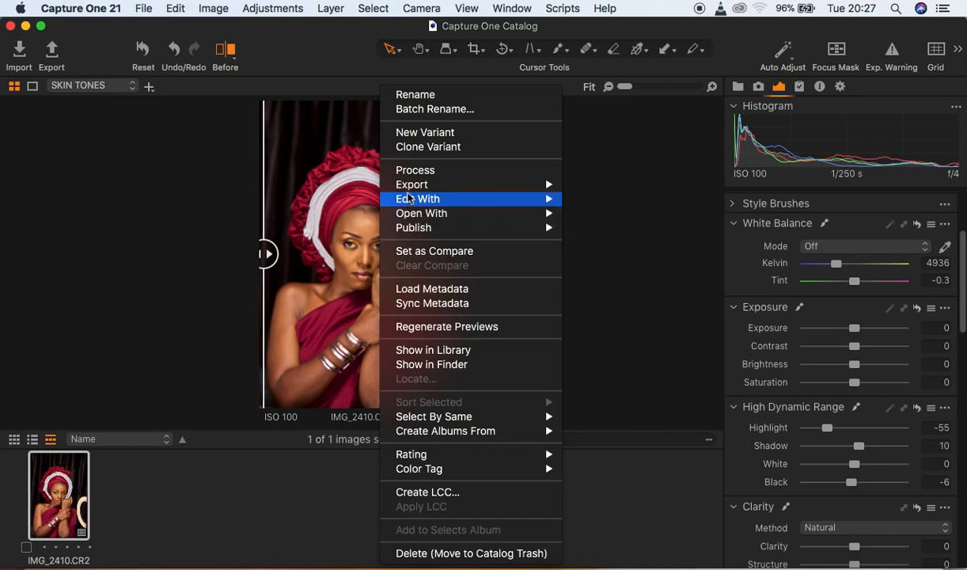
{"action": "mouse_move", "coordinate": [431, 205]}
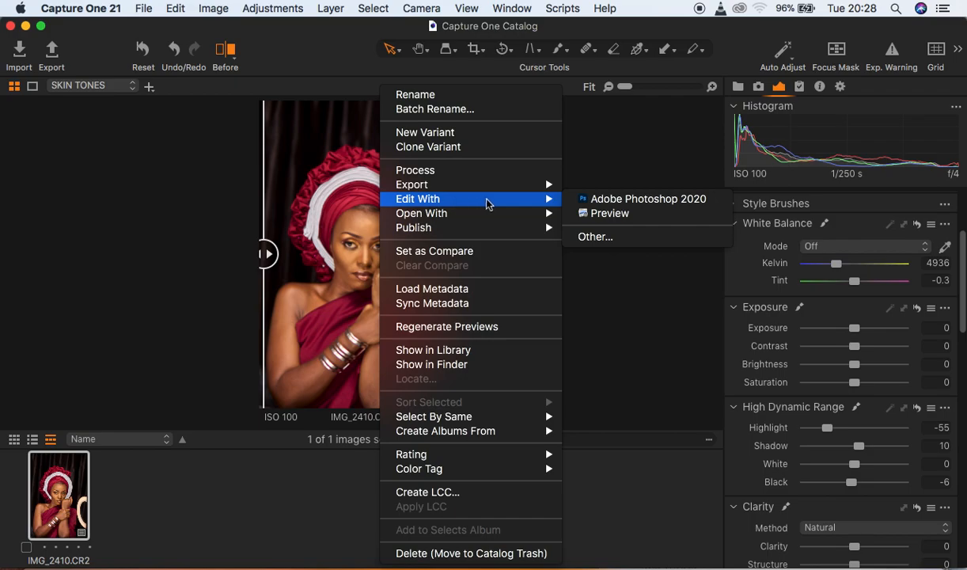
{"action": "left_click", "coordinate": [625, 201]}
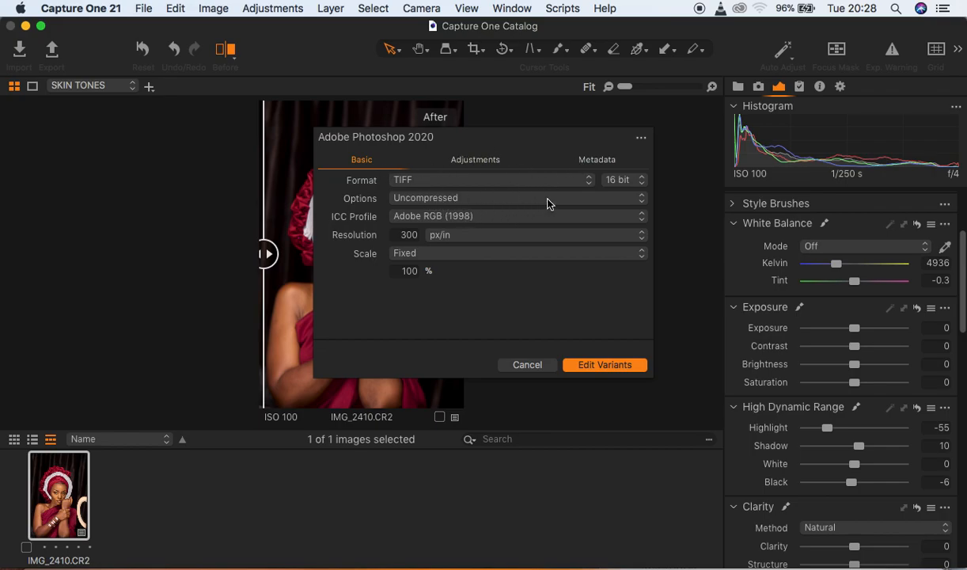
{"action": "left_click", "coordinate": [515, 203]}
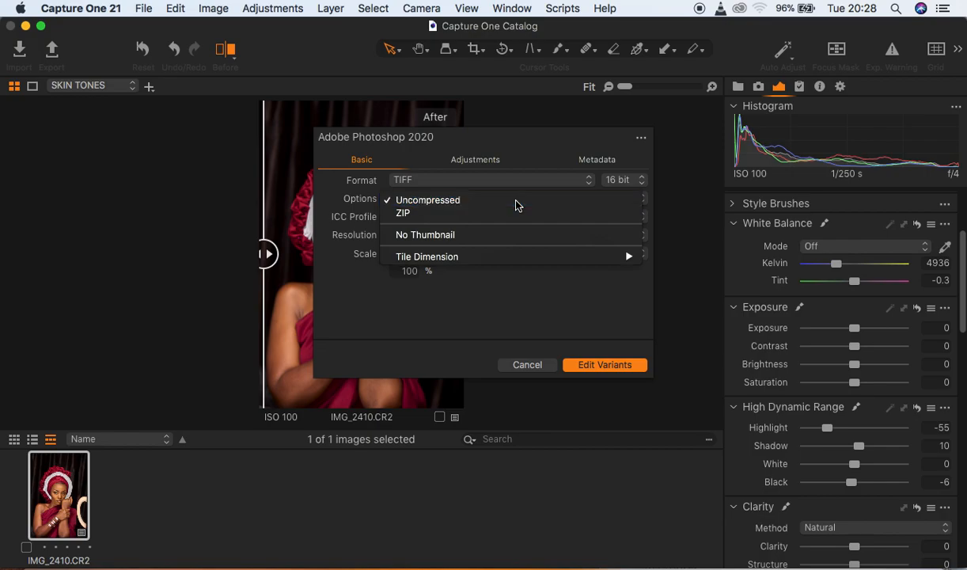
{"action": "left_click", "coordinate": [515, 204]}
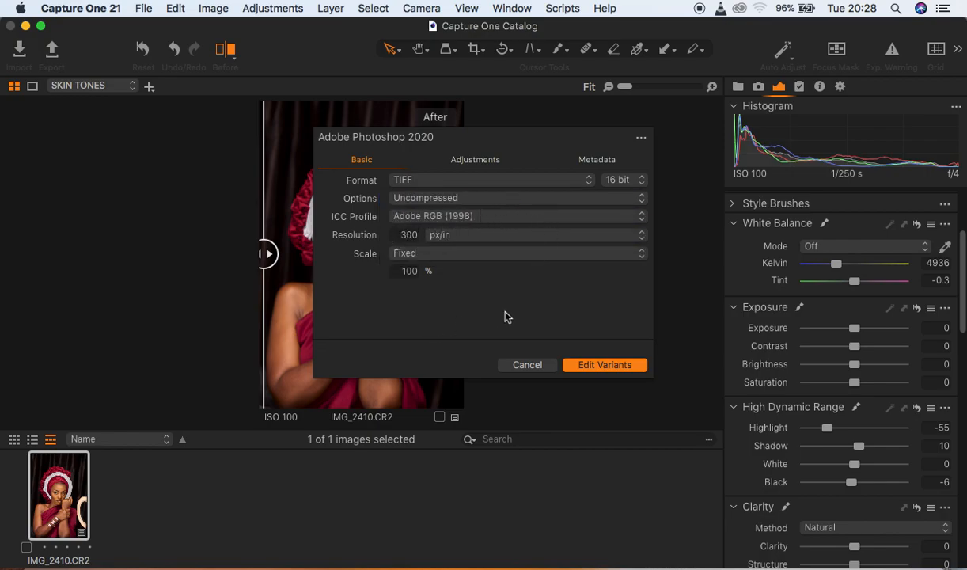
{"action": "left_click", "coordinate": [600, 365]}
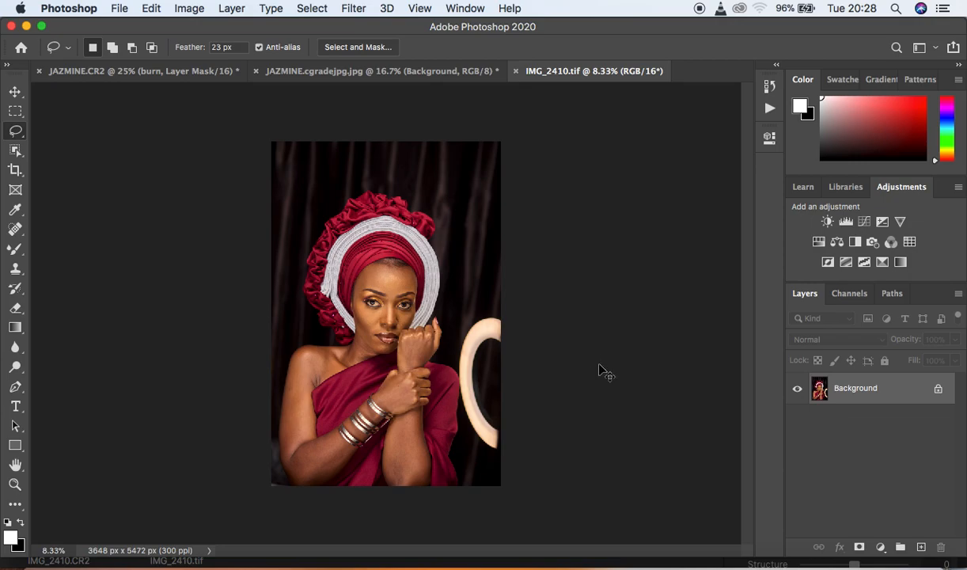
- Examine the opened TIFF portrait both close up on the face and as a whole
{"action": "key", "text": "super+plus"}
{"action": "key", "text": "super+plus"}
{"action": "key", "text": "super+plus"}
{"action": "key", "text": "super+plus"}
{"action": "key", "text": "super+plus"}
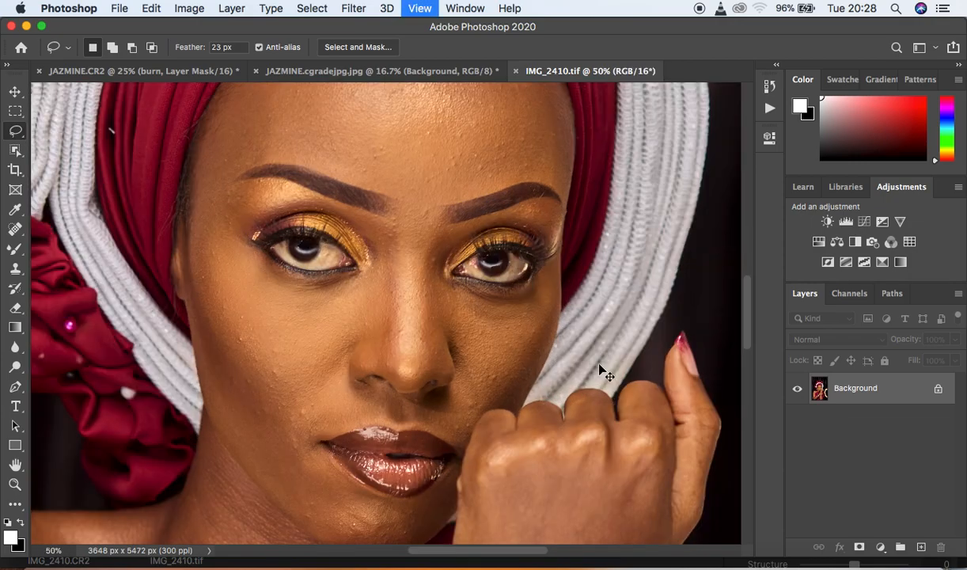
{"action": "key", "text": "super+minus"}
{"action": "key", "text": "super+minus"}
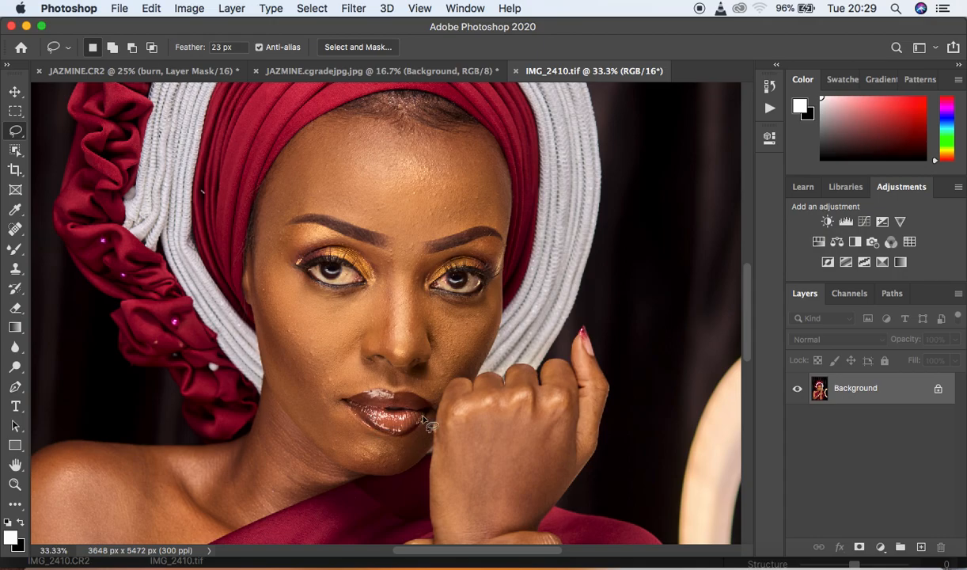
{"action": "key", "text": "super+minus"}
{"action": "key", "text": "super+minus"}
{"action": "key", "text": "super+minus"}
{"action": "key", "text": "super+minus"}
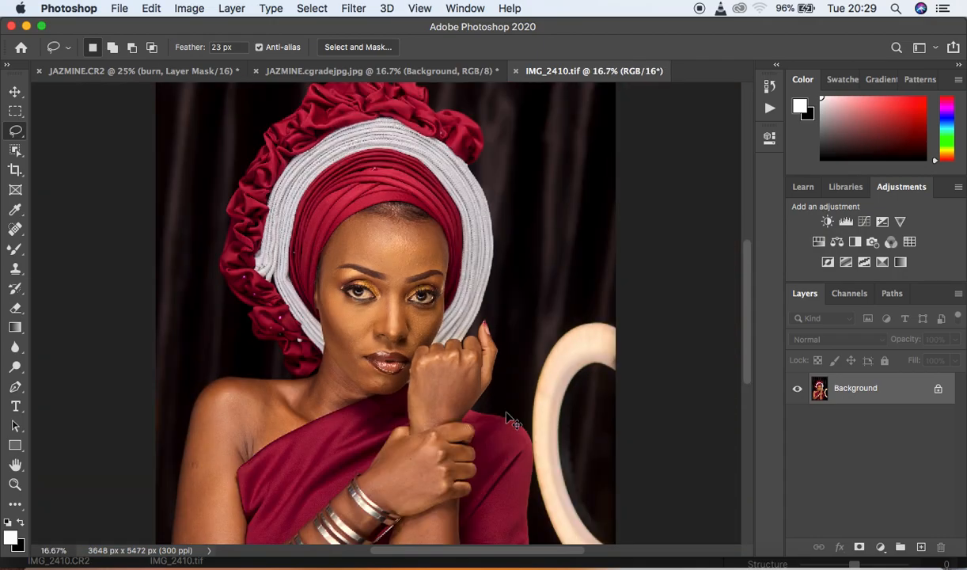
{"action": "key", "text": "super+plus"}
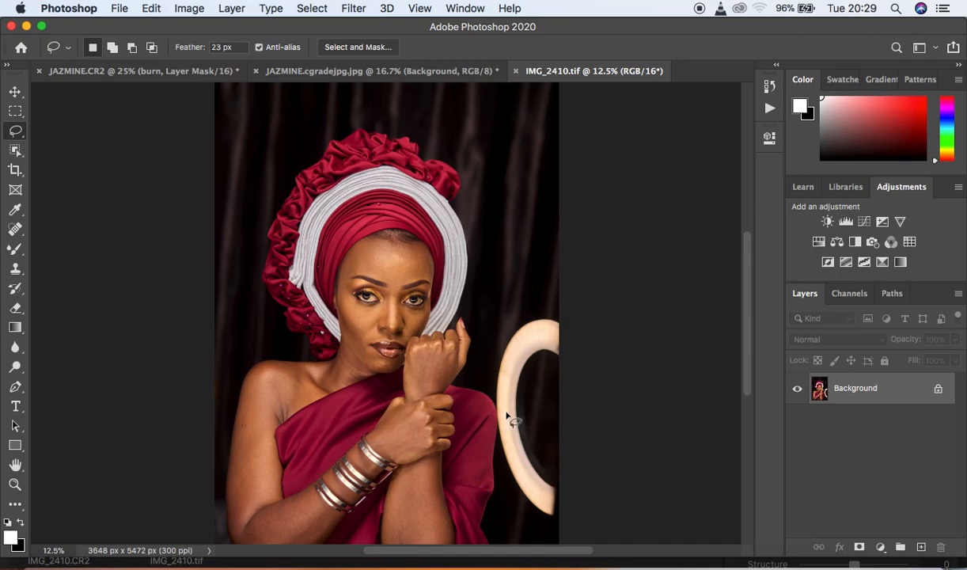
{"action": "key", "text": "super+minus"}
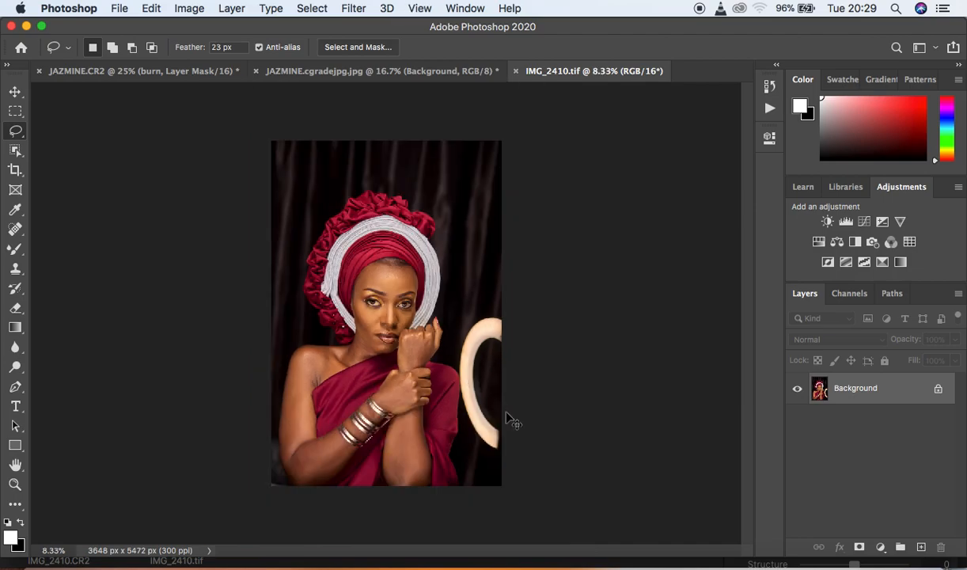
{"action": "key", "text": "super+plus"}
{"action": "key", "text": "super+plus"}
{"action": "key", "text": "super+plus"}
{"action": "key", "text": "super+minus"}
{"action": "key", "text": "super+minus"}
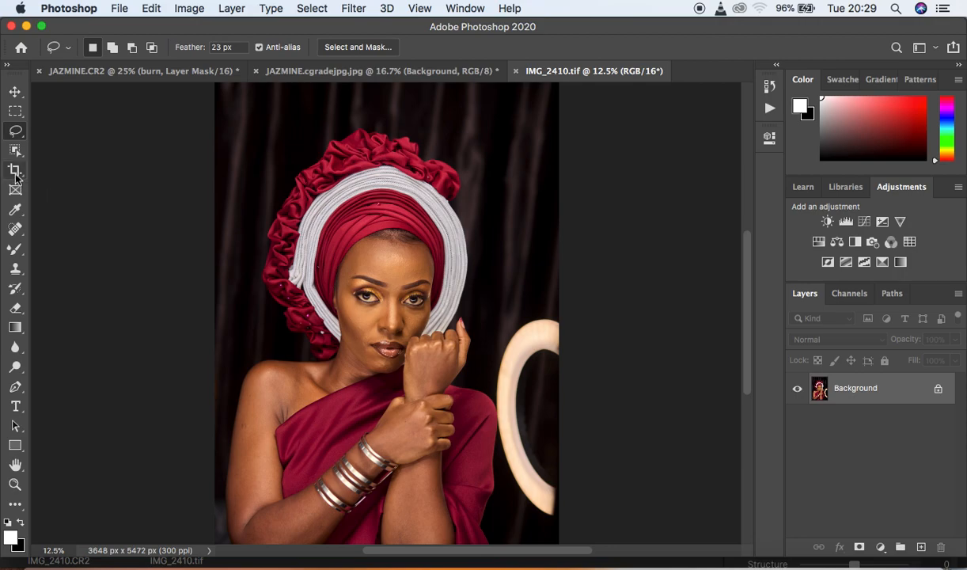
- Crop the portrait to a 4:5 (8:10) ratio, rotating the image slightly counterclockwise
{"action": "left_click", "coordinate": [15, 172]}
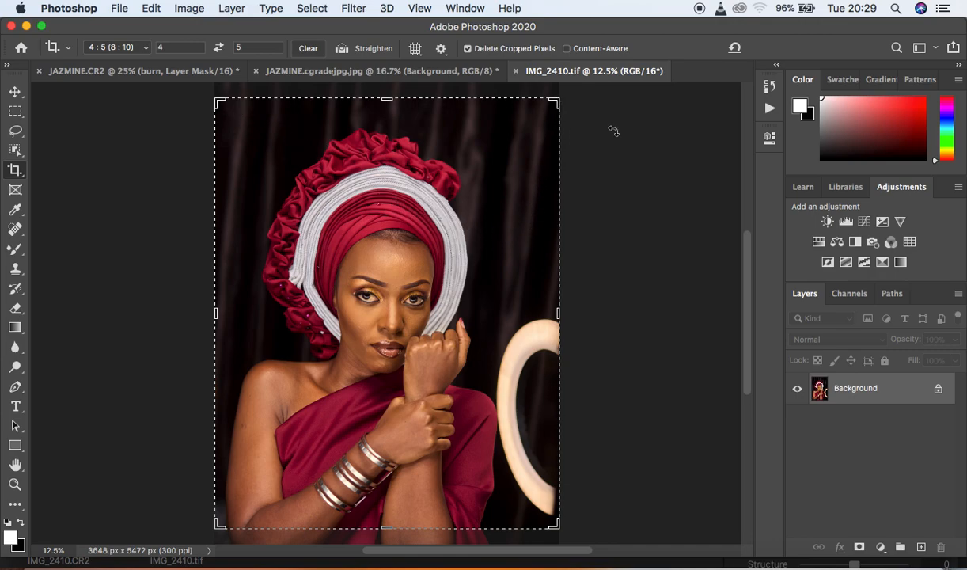
{"action": "left_click_drag", "start_coordinate": [613, 131], "coordinate": [614, 118]}
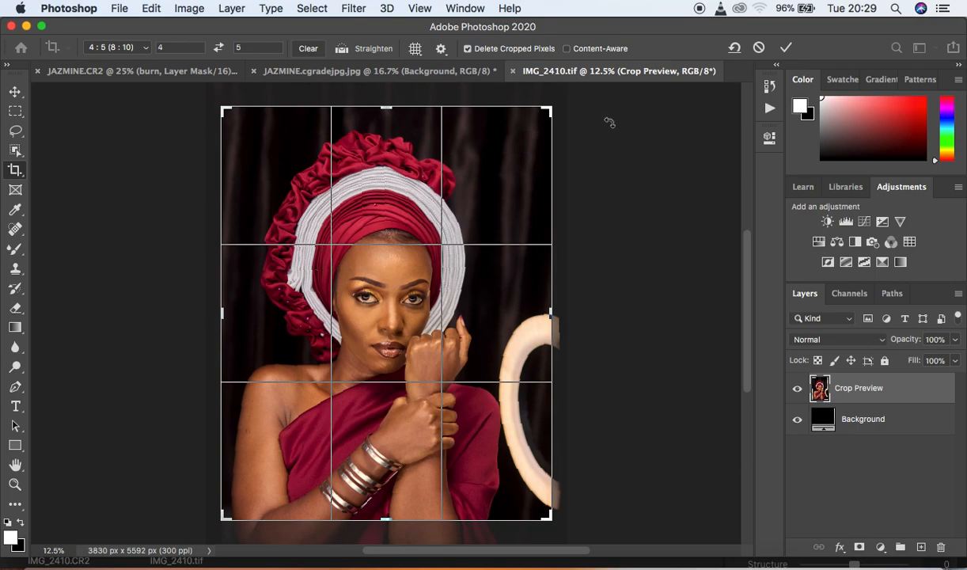
{"action": "left_click_drag", "start_coordinate": [602, 186], "coordinate": [599, 170]}
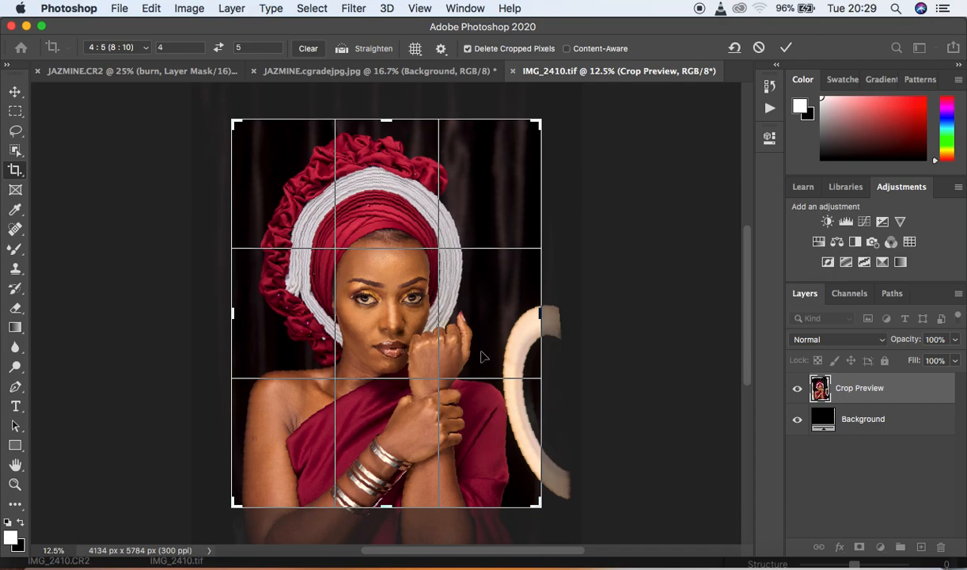
{"action": "key", "text": "Return"}
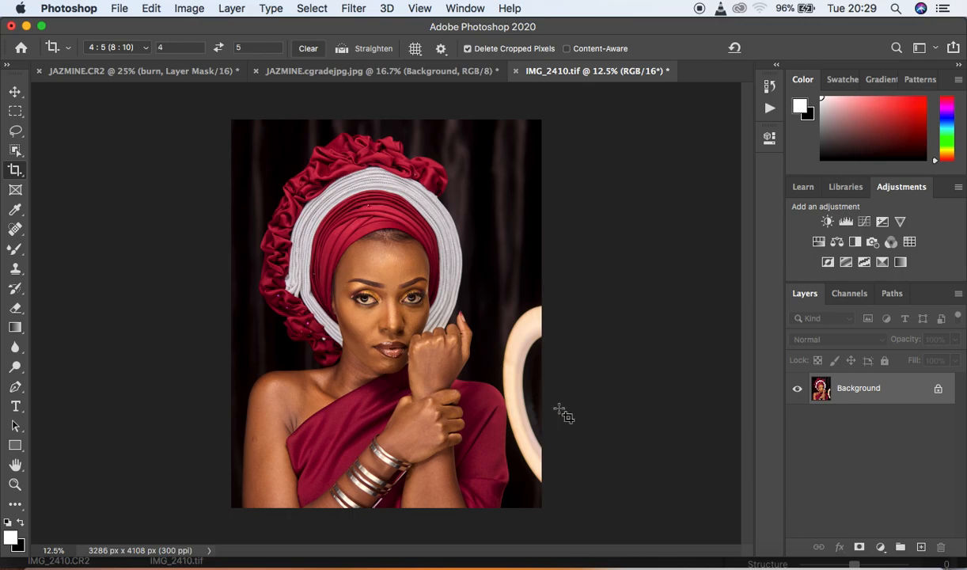
- Inspect the facial skin of the cropped portrait up close, then return to the full image
{"action": "key", "text": "super+plus"}
{"action": "key", "text": "super+plus"}
{"action": "key", "text": "super+plus"}
{"action": "key", "text": "super+plus"}
{"action": "key", "text": "super+plus"}
{"action": "key", "text": "super+plus"}
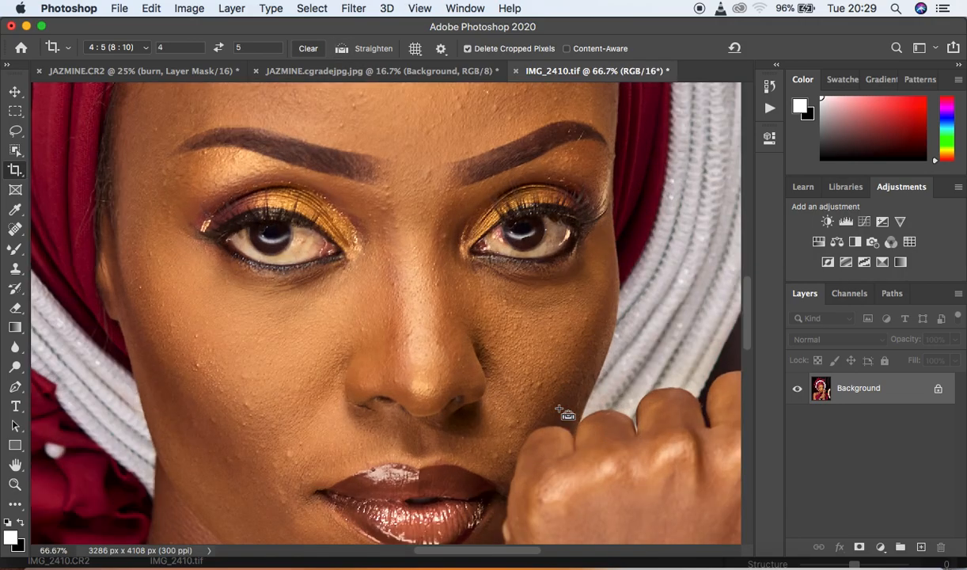
{"action": "key", "text": "super+minus"}
{"action": "key", "text": "super+minus"}
{"action": "key", "text": "super+minus"}
{"action": "key", "text": "super+minus"}
{"action": "key", "text": "super+minus"}
{"action": "key", "text": "super+minus"}
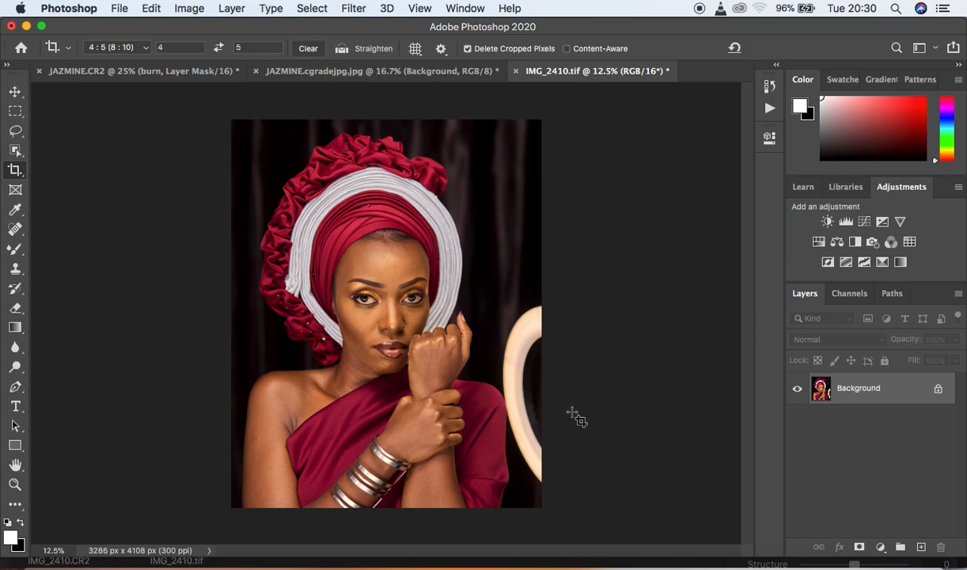
- Add a new empty layer above the Background and set up the Spot Healing Brush at size 25 for the face
{"action": "left_click", "coordinate": [922, 547]}
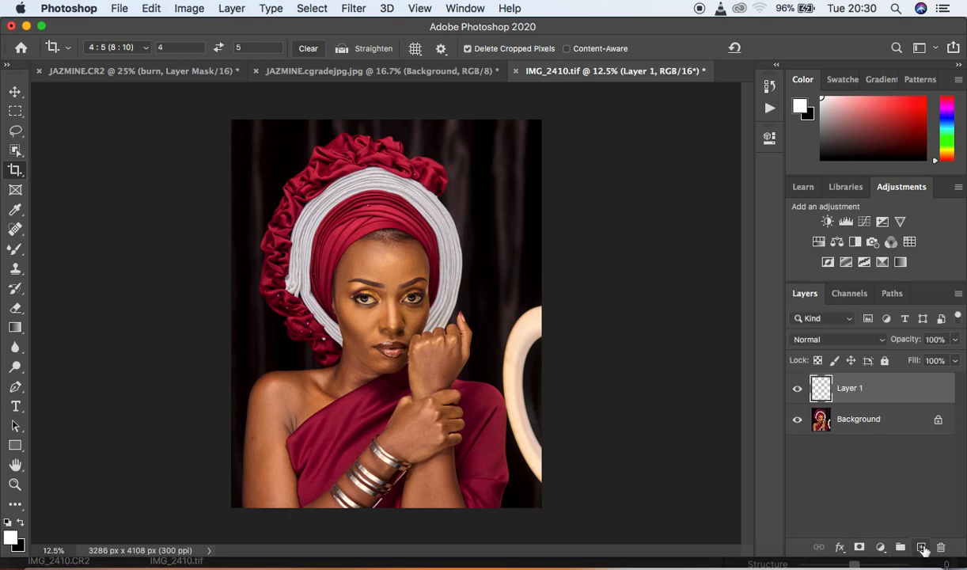
{"action": "left_click", "coordinate": [15, 228]}
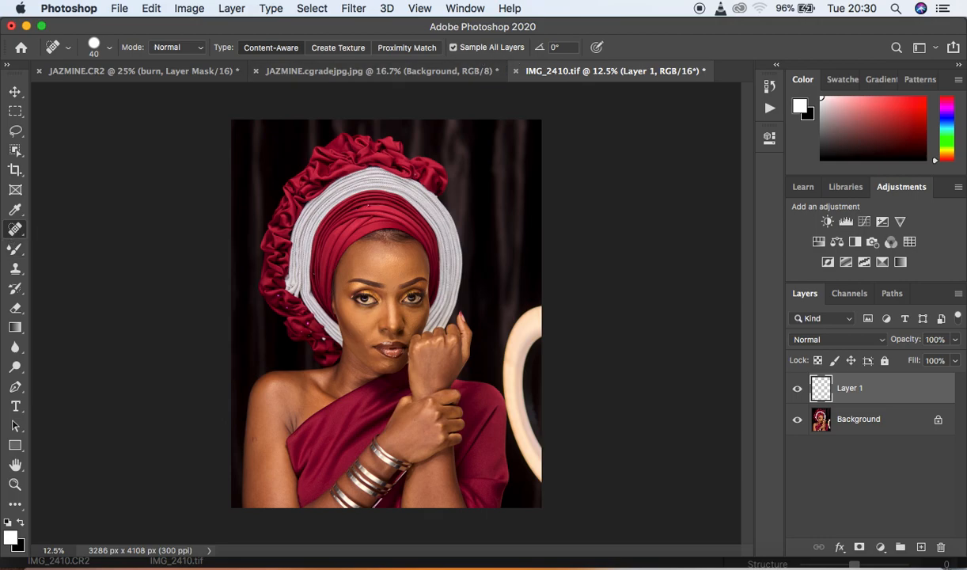
{"action": "key", "text": "super+plus"}
{"action": "key", "text": "super+plus"}
{"action": "key", "text": "super+plus"}
{"action": "key", "text": "super+plus"}
{"action": "key", "text": "super+plus"}
{"action": "key", "text": "super+plus"}
{"action": "key", "text": "super+minus"}
{"action": "key", "text": "bracketleft"}
{"action": "key", "text": "bracketleft"}
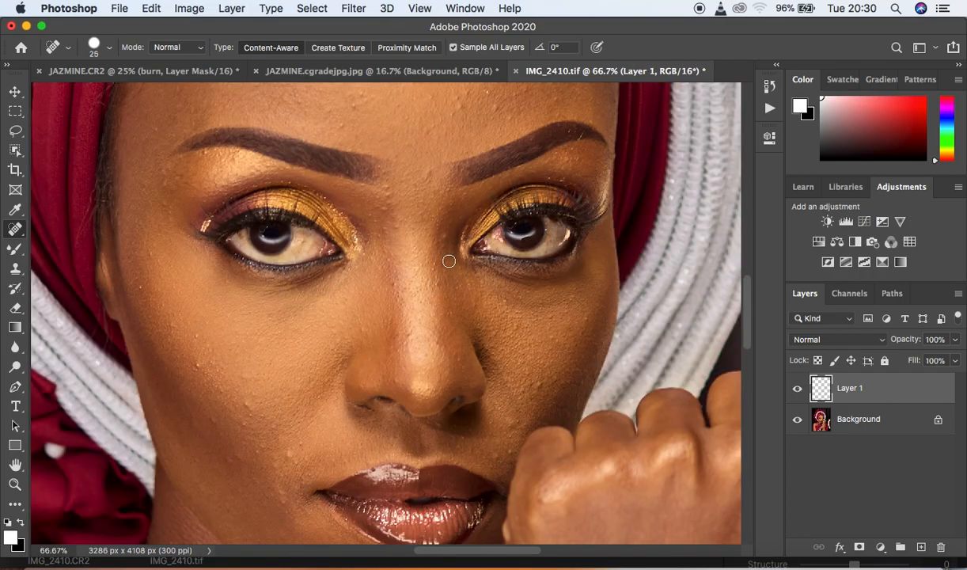
- Heal the small bumps and blemishes on both cheeks, the jaw and beside the mouth on the new layer
{"action": "left_click", "coordinate": [519, 421]}
{"action": "left_click", "coordinate": [542, 387]}
{"action": "left_click", "coordinate": [570, 382]}
{"action": "left_click", "coordinate": [197, 364]}
{"action": "left_click", "coordinate": [198, 333]}
{"action": "left_click", "coordinate": [246, 415]}
{"action": "left_click", "coordinate": [278, 434]}
{"action": "left_click", "coordinate": [294, 440]}
{"action": "left_click", "coordinate": [500, 456]}
{"action": "left_click", "coordinate": [228, 457]}
{"action": "left_click", "coordinate": [196, 423]}
{"action": "left_click", "coordinate": [246, 424]}
{"action": "mouse_move", "coordinate": [248, 429]}
{"action": "left_mouse_down"}
{"action": "mouse_move", "coordinate": [259, 462]}
{"action": "mouse_move", "coordinate": [276, 458]}
{"action": "mouse_move", "coordinate": [272, 487]}
{"action": "left_mouse_up"}
- Heal the bumps on the temple and outer cheek on the side of the face away from the fist
{"action": "left_click", "coordinate": [141, 289]}
{"action": "left_click", "coordinate": [144, 241]}
{"action": "left_click", "coordinate": [155, 174]}
{"action": "left_click", "coordinate": [182, 182]}
{"action": "left_click", "coordinate": [162, 170]}
{"action": "left_click", "coordinate": [140, 183]}
{"action": "left_click", "coordinate": [157, 134]}
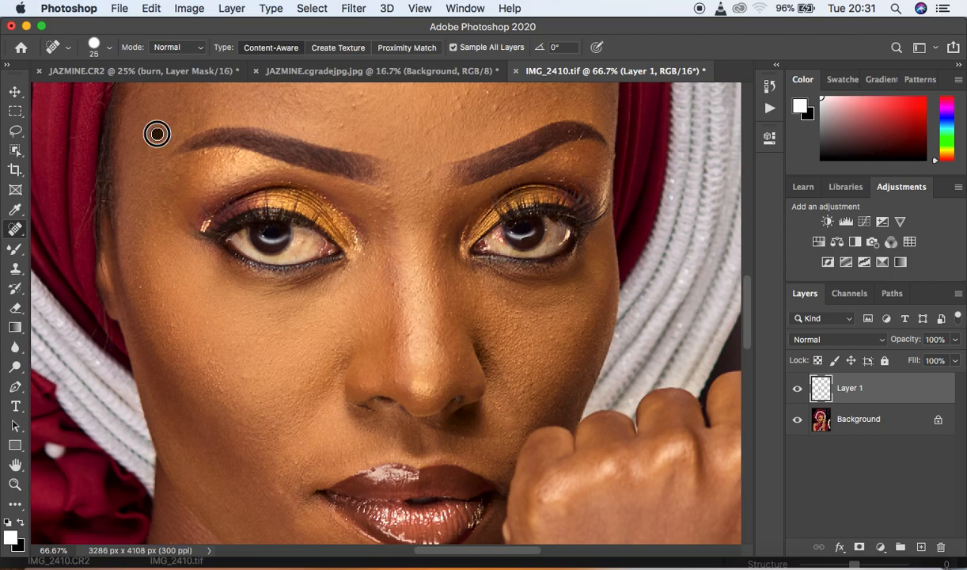
{"action": "left_click", "coordinate": [195, 150]}
- Heal the spots between the eyebrows, along the bridge of the nose and on its side
{"action": "left_click", "coordinate": [412, 169]}
{"action": "left_click", "coordinate": [383, 209]}
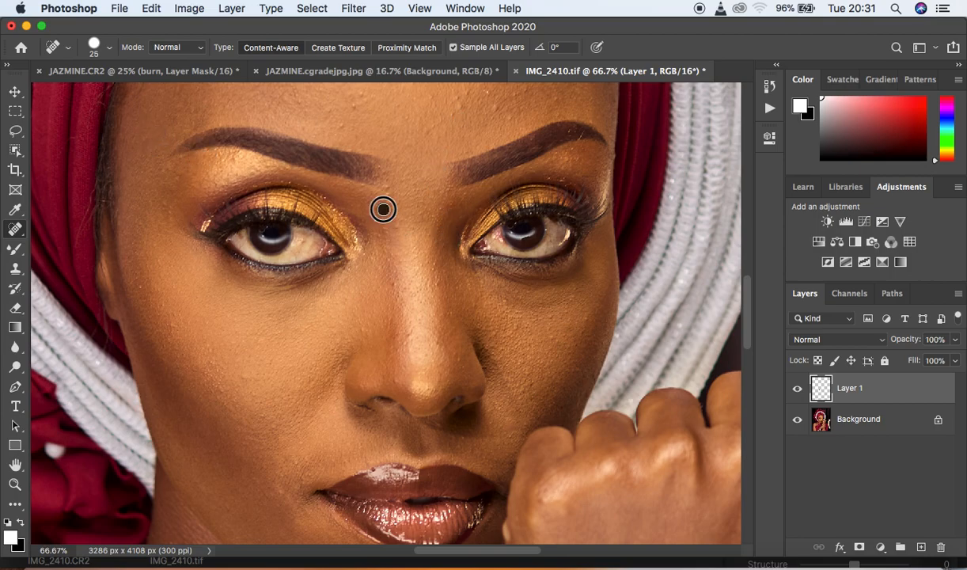
{"action": "left_click", "coordinate": [439, 235]}
{"action": "left_click", "coordinate": [394, 229]}
{"action": "left_click", "coordinate": [389, 191]}
{"action": "left_click", "coordinate": [388, 283]}
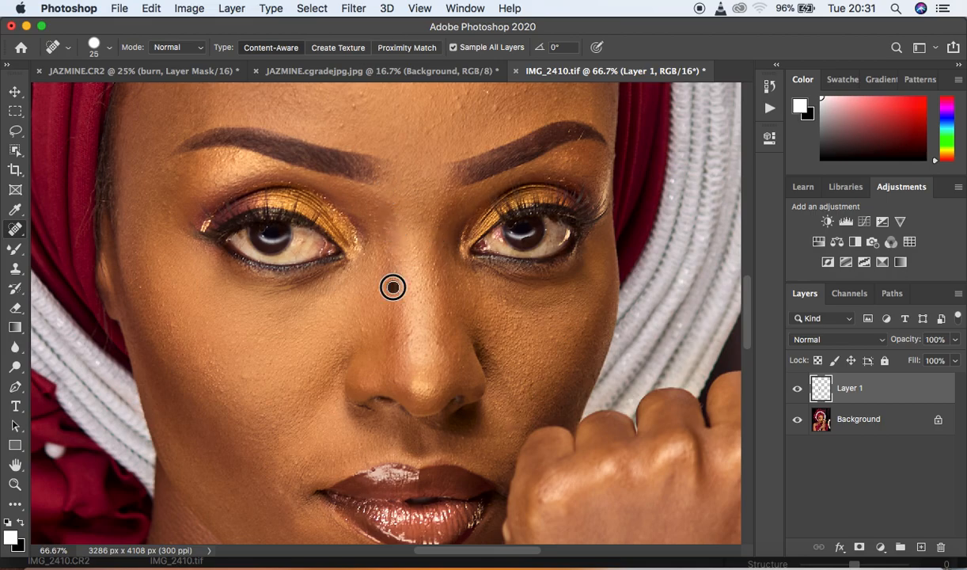
- Heal the rough spots on the cheek above the fist, beside the nostril and above the upper lip
{"action": "left_click", "coordinate": [551, 323]}
{"action": "left_click_drag", "start_coordinate": [530, 325], "coordinate": [510, 334]}
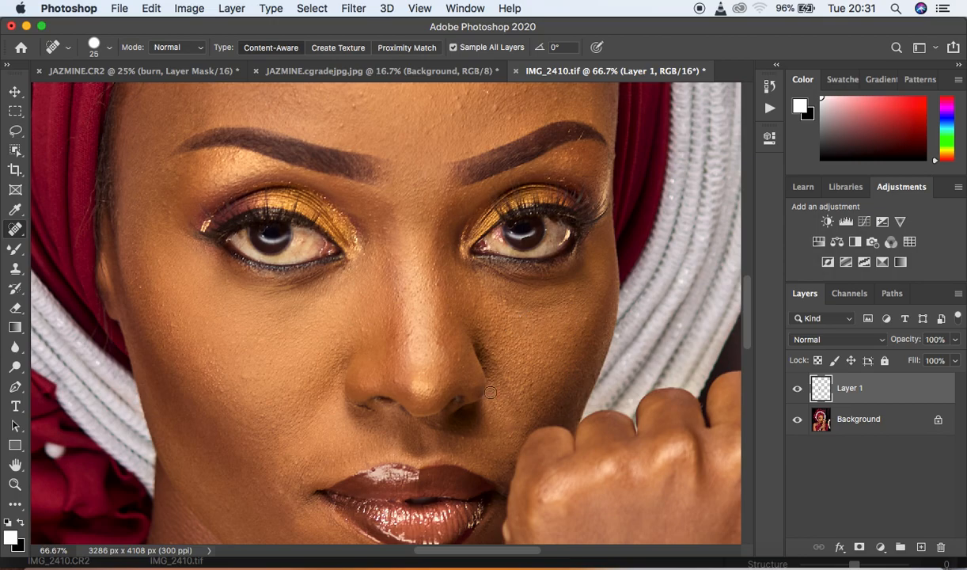
{"action": "left_click", "coordinate": [439, 430]}
{"action": "left_click", "coordinate": [511, 368]}
{"action": "left_click", "coordinate": [585, 320]}
- Heal the bumps on the forehead above the eyebrow on the fist side
{"action": "left_click_drag", "start_coordinate": [748, 334], "coordinate": [745, 296]}
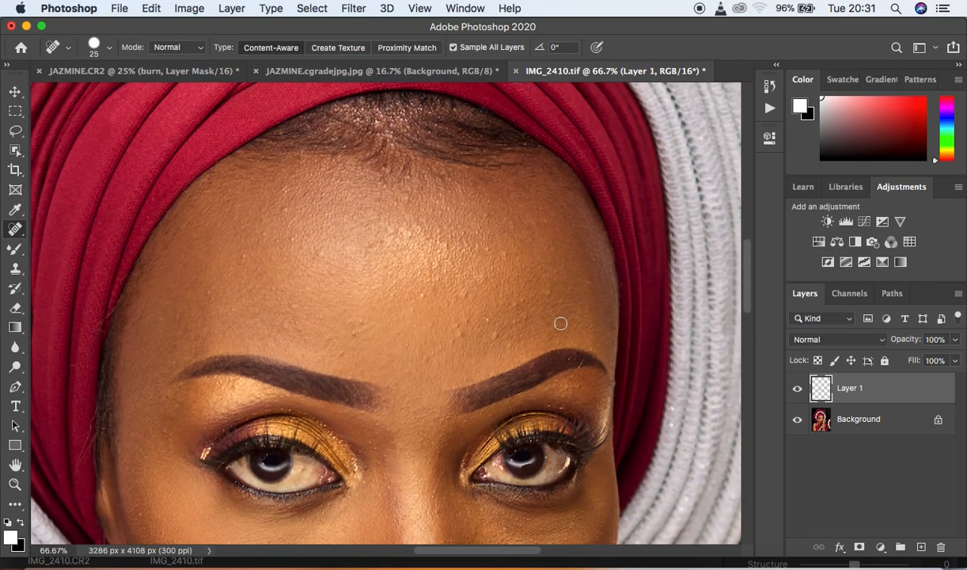
{"action": "left_click", "coordinate": [524, 285]}
{"action": "left_click", "coordinate": [527, 321]}
{"action": "left_click", "coordinate": [516, 305]}
{"action": "left_click", "coordinate": [500, 335]}
{"action": "left_click", "coordinate": [458, 324]}
{"action": "left_click", "coordinate": [431, 346]}
{"action": "left_click", "coordinate": [459, 287]}
{"action": "left_click", "coordinate": [475, 269]}
{"action": "left_click", "coordinate": [494, 249]}
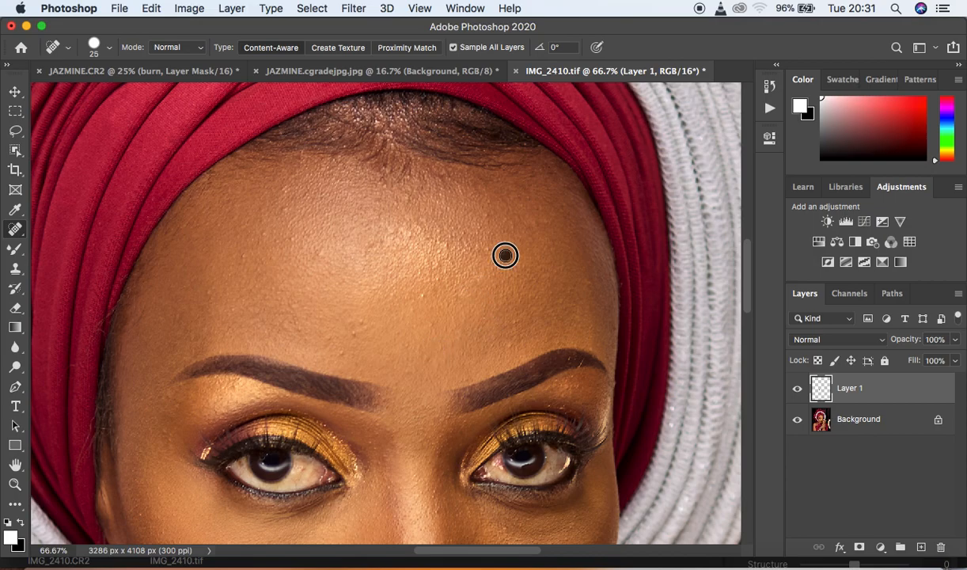
- Heal the remaining bumps across the centre and far side of the forehead and near the hairline
{"action": "left_click", "coordinate": [278, 228]}
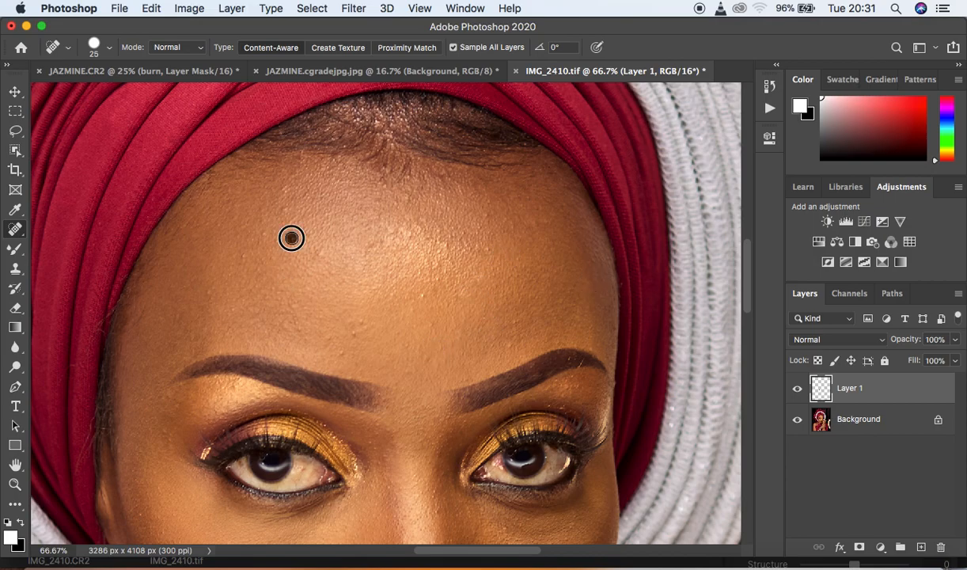
{"action": "left_click", "coordinate": [275, 185]}
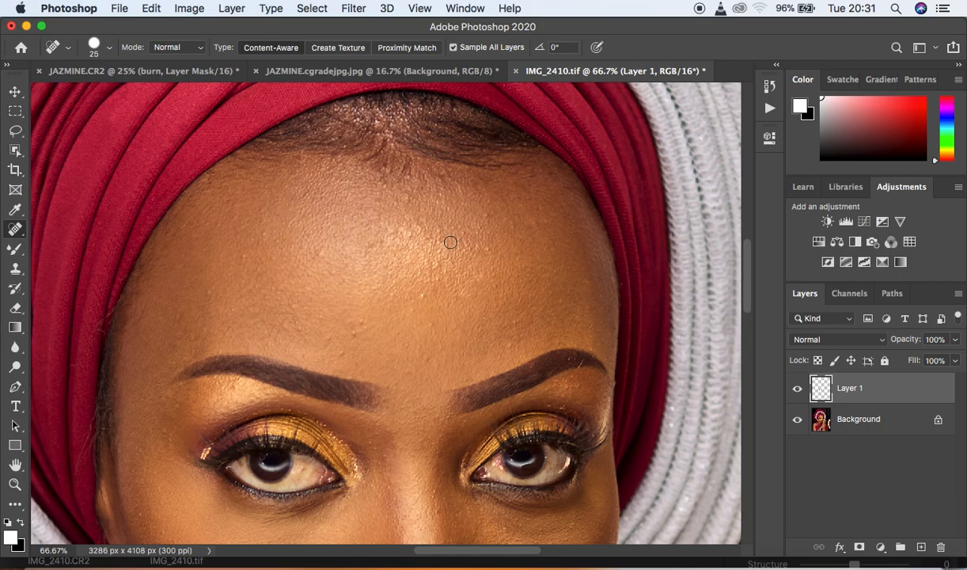
{"action": "left_click_drag", "start_coordinate": [424, 229], "coordinate": [369, 244]}
{"action": "left_click", "coordinate": [339, 320]}
{"action": "left_click_drag", "start_coordinate": [335, 333], "coordinate": [338, 352]}
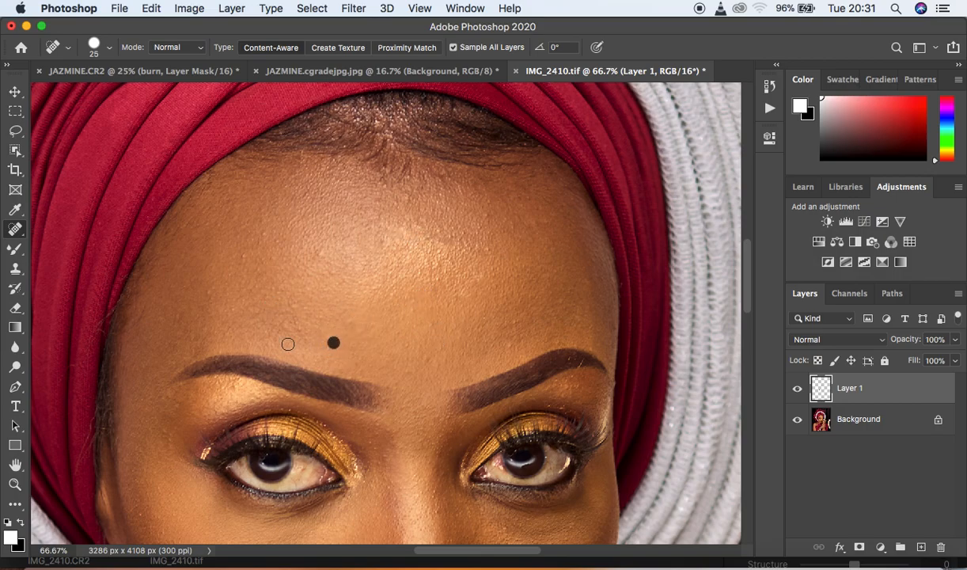
{"action": "left_click", "coordinate": [242, 258]}
{"action": "left_click", "coordinate": [319, 251]}
{"action": "left_click", "coordinate": [490, 205]}
- Heal spots under the fist-side eyebrow and on the opposite temple, using brush sizes 10 and 20
{"action": "key", "text": "bracketleft"}
{"action": "key", "text": "bracketleft"}
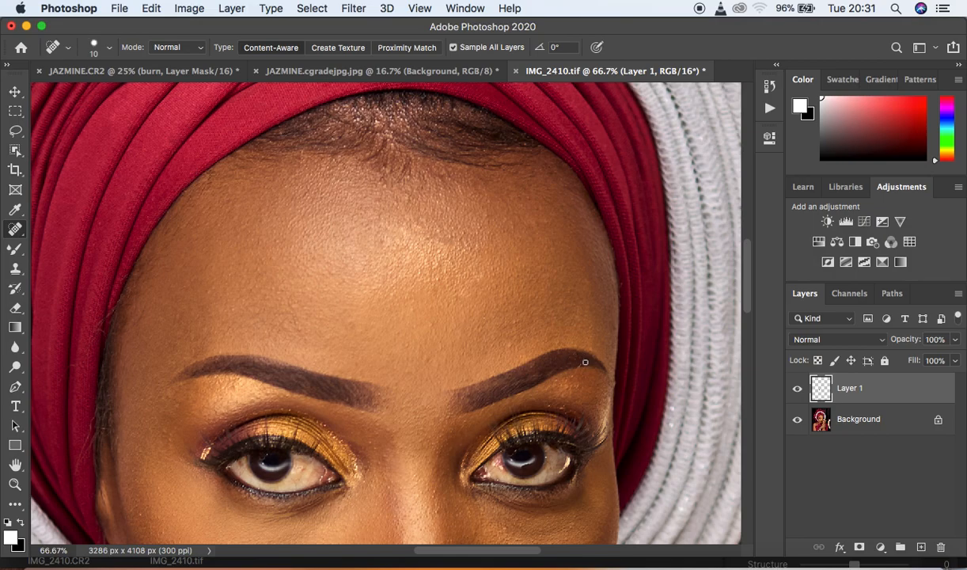
{"action": "left_click_drag", "start_coordinate": [572, 392], "coordinate": [567, 390]}
{"action": "key", "text": "bracketright"}
{"action": "left_click", "coordinate": [168, 429]}
{"action": "left_click", "coordinate": [167, 407]}
{"action": "left_click", "coordinate": [177, 407]}
{"action": "left_click", "coordinate": [562, 407]}
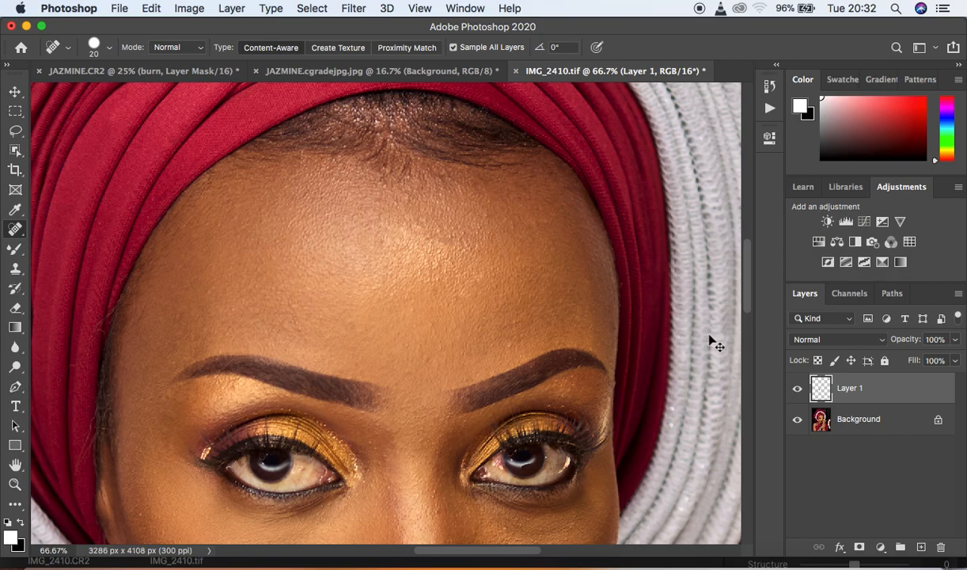
- Heal the leftover blemishes on the cheek, nose, chin, neck and forehead with the brush at size 25
{"action": "key", "text": "super+minus"}
{"action": "key", "text": "super+minus"}
{"action": "key", "text": "super+minus"}
{"action": "key", "text": "super+minus"}
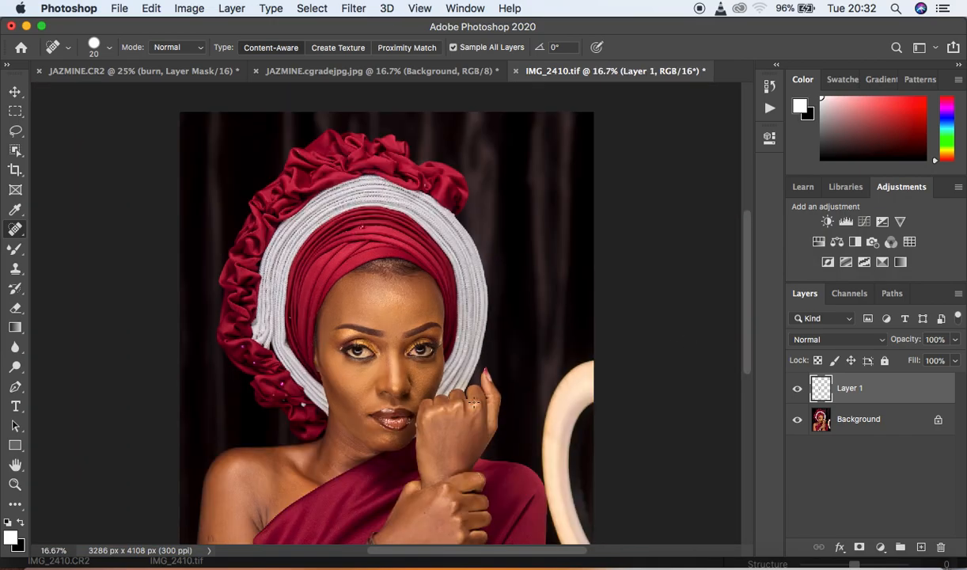
{"action": "key", "text": "super+plus"}
{"action": "key", "text": "super+plus"}
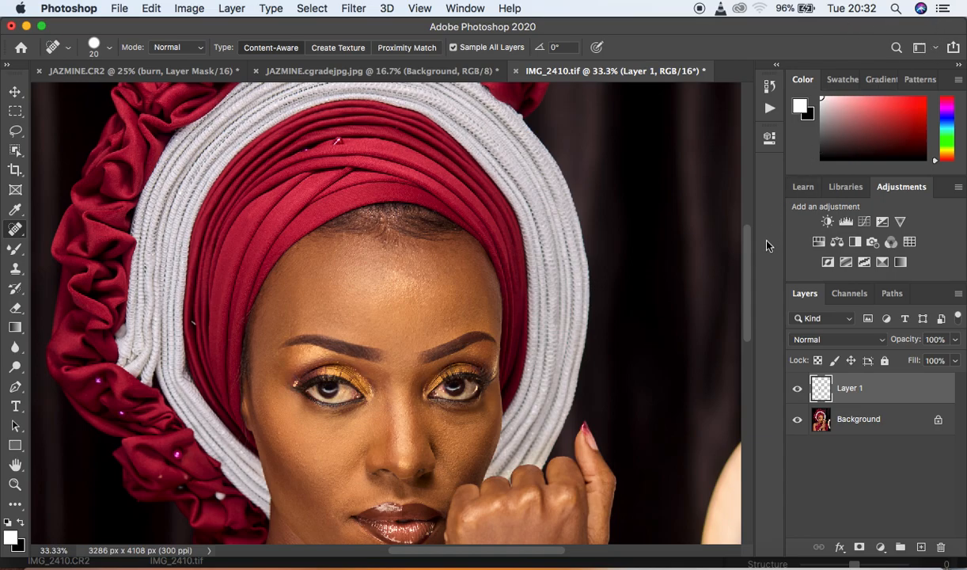
{"action": "left_click_drag", "start_coordinate": [749, 264], "coordinate": [750, 293]}
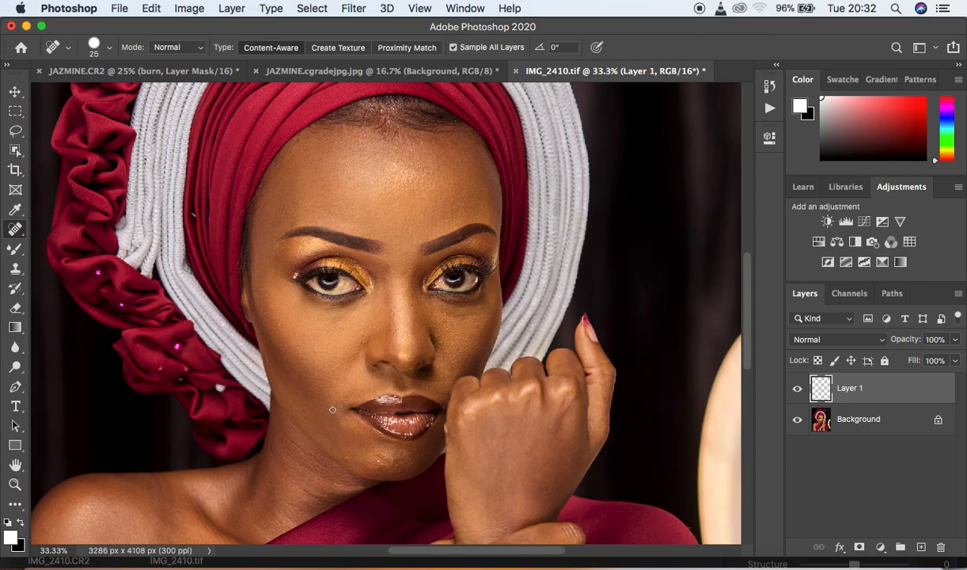
{"action": "left_click", "coordinate": [331, 384]}
{"action": "left_click_drag", "start_coordinate": [404, 471], "coordinate": [400, 465]}
{"action": "left_click", "coordinate": [378, 454]}
{"action": "left_click", "coordinate": [428, 316]}
{"action": "left_click", "coordinate": [425, 300]}
{"action": "left_click", "coordinate": [269, 314]}
{"action": "left_click", "coordinate": [292, 441]}
{"action": "left_click", "coordinate": [381, 465]}
{"action": "left_click", "coordinate": [435, 193]}
- Heal the skin creases at the armpit beside the dress edge with the brush at size 30
{"action": "left_click_drag", "start_coordinate": [745, 297], "coordinate": [747, 388]}
{"action": "mouse_move", "coordinate": [146, 340]}
{"action": "left_mouse_down"}
{"action": "mouse_move", "coordinate": [144, 311]}
{"action": "mouse_move", "coordinate": [140, 351]}
{"action": "left_mouse_up"}
{"action": "left_click", "coordinate": [146, 348]}
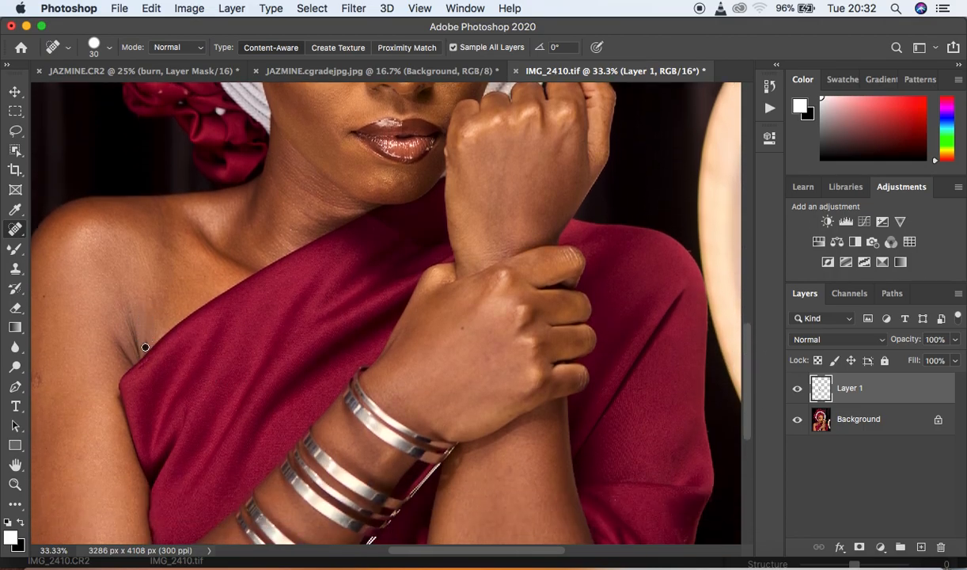
{"action": "mouse_move", "coordinate": [140, 341]}
{"action": "left_mouse_down"}
{"action": "mouse_move", "coordinate": [126, 298]}
{"action": "mouse_move", "coordinate": [135, 351]}
{"action": "mouse_move", "coordinate": [119, 321]}
{"action": "mouse_move", "coordinate": [137, 339]}
{"action": "mouse_move", "coordinate": [136, 331]}
{"action": "left_mouse_up"}
{"action": "left_click", "coordinate": [145, 343]}
{"action": "left_click", "coordinate": [129, 360]}
- Merge the healing layer down into the Background
{"action": "key", "text": "super+minus"}
{"action": "key", "text": "super+minus"}
{"action": "key", "text": "super+minus"}
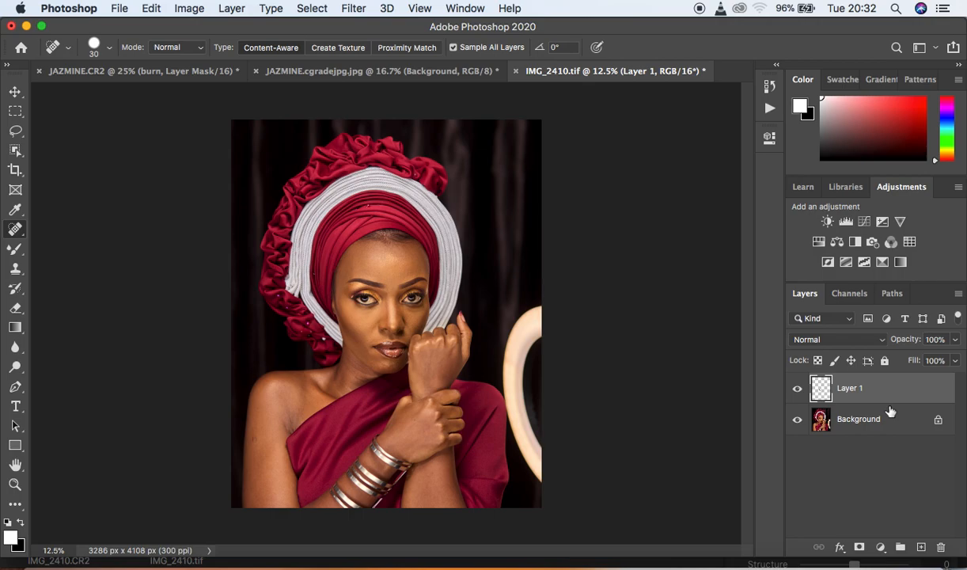
{"action": "key", "text": "super+e"}
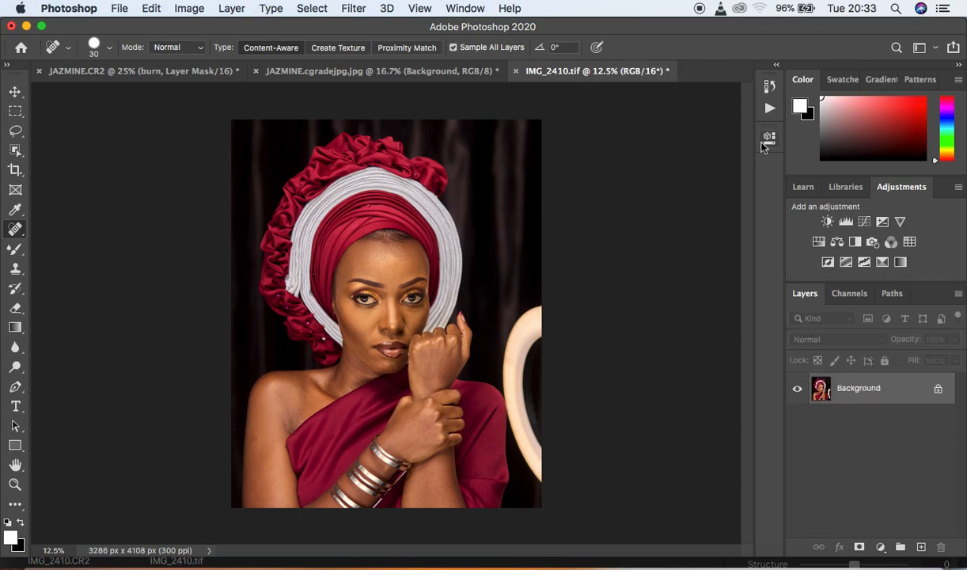
- Look through the recorded actions and check the image's bit depth
{"action": "left_click", "coordinate": [465, 10]}
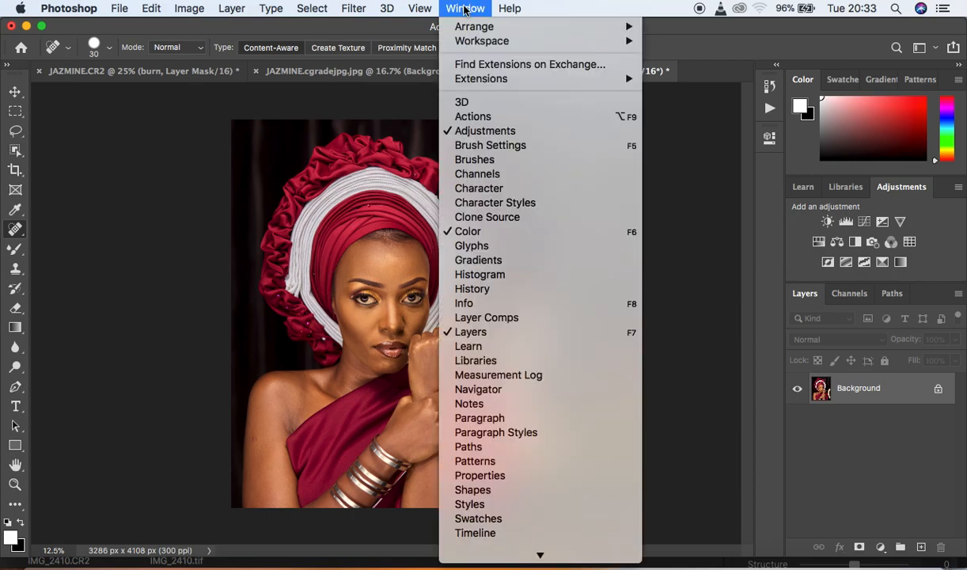
{"action": "left_click", "coordinate": [494, 113]}
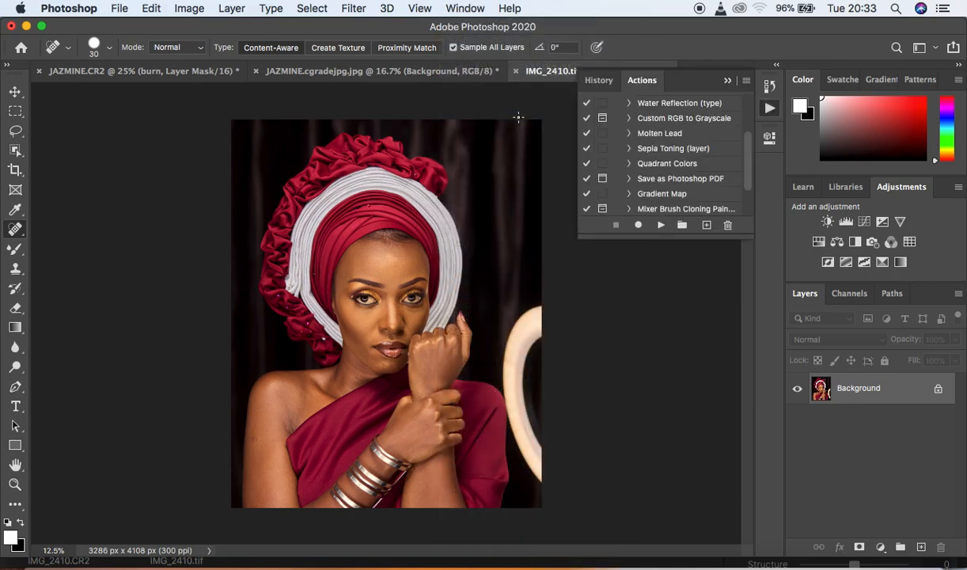
{"action": "left_click_drag", "start_coordinate": [747, 166], "coordinate": [747, 199]}
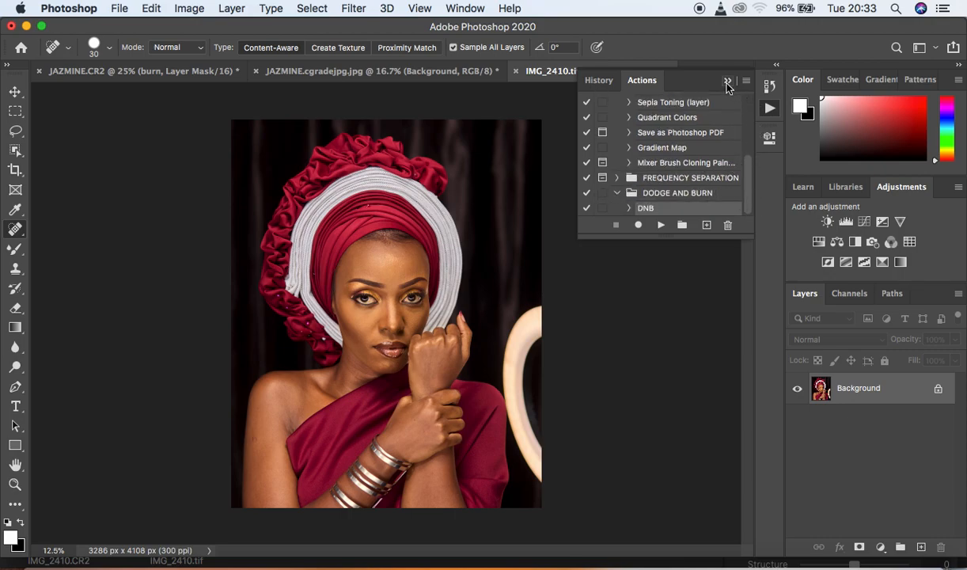
{"action": "left_click", "coordinate": [727, 81]}
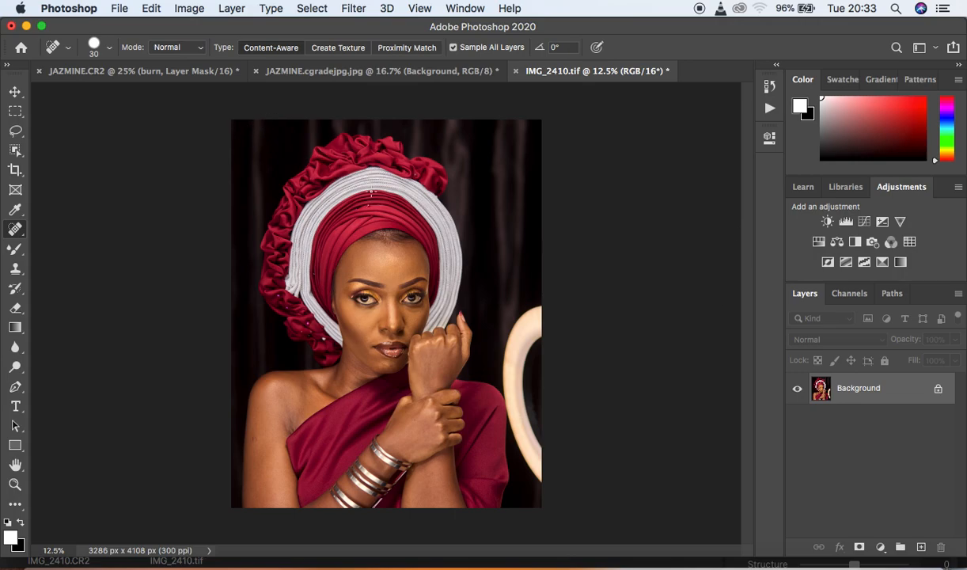
{"action": "left_click", "coordinate": [190, 11]}
{"action": "mouse_move", "coordinate": [227, 31]}
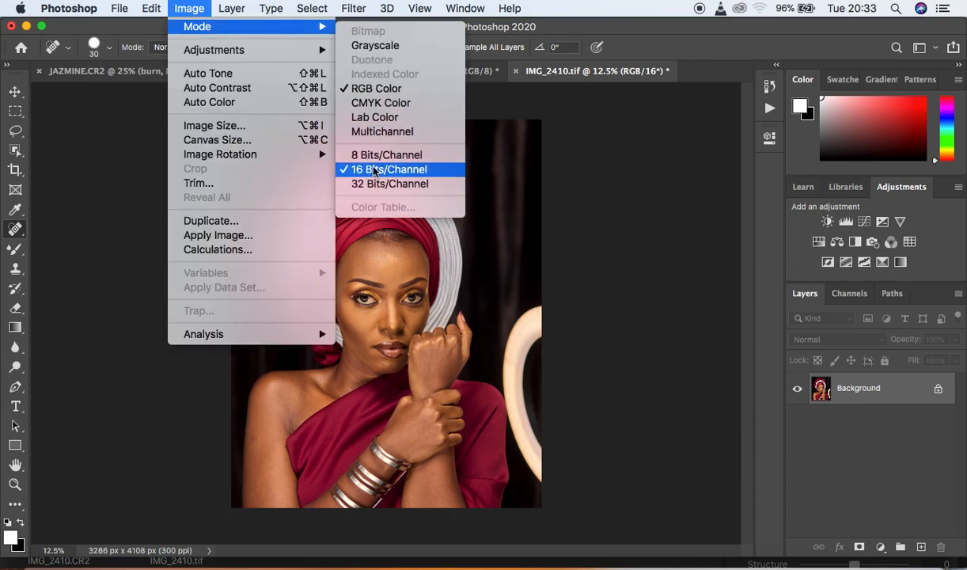
{"action": "left_click", "coordinate": [624, 207]}
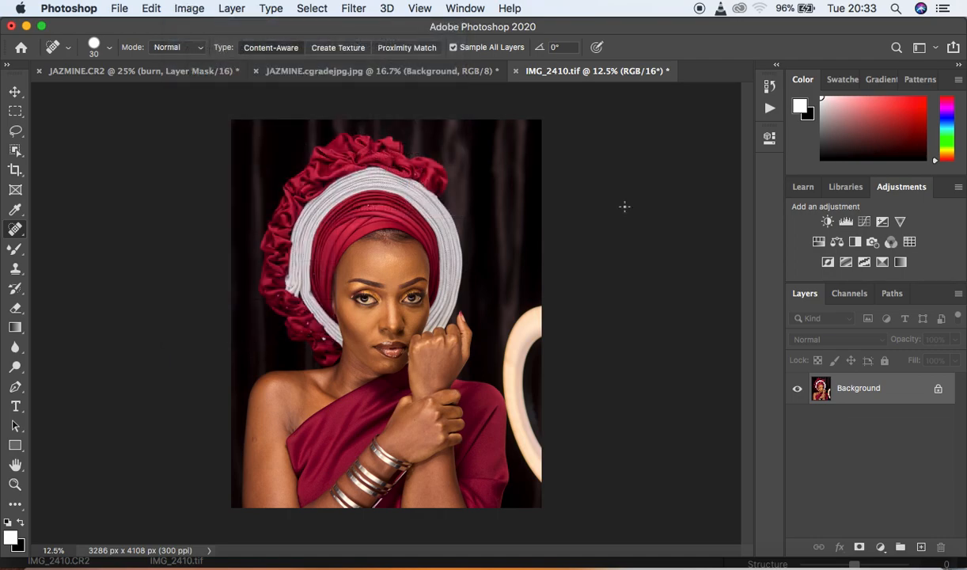
- Play the 16 bit action from the FREQUENCY SEPARATION set
{"action": "left_click", "coordinate": [768, 86]}
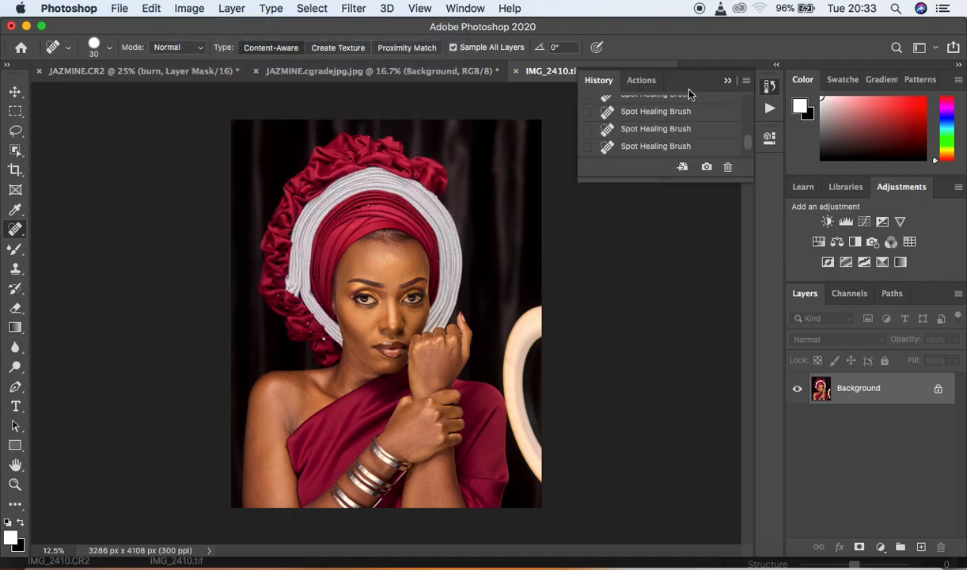
{"action": "left_click", "coordinate": [641, 80]}
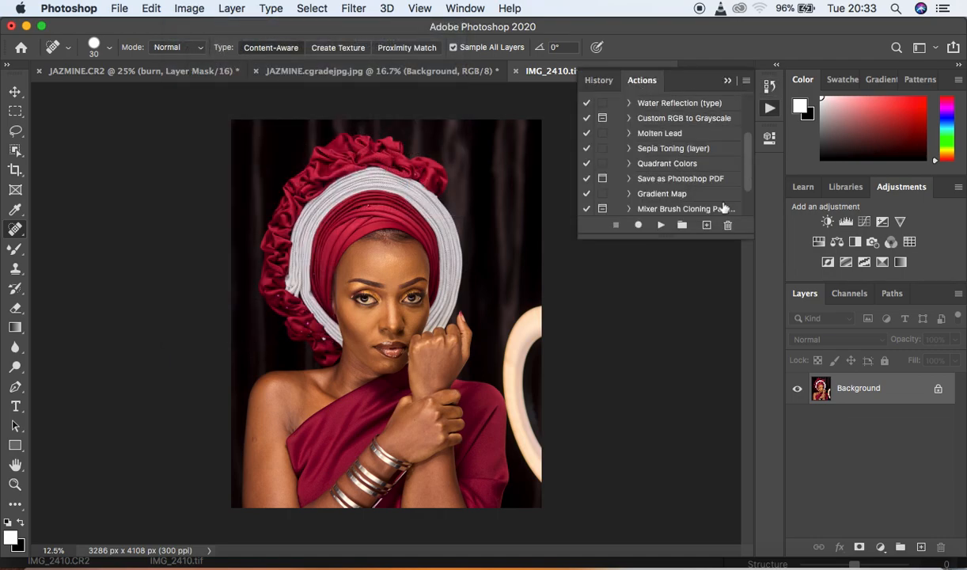
{"action": "scroll", "coordinate": [725, 208], "scroll_direction": "down", "scroll_amount": 3}
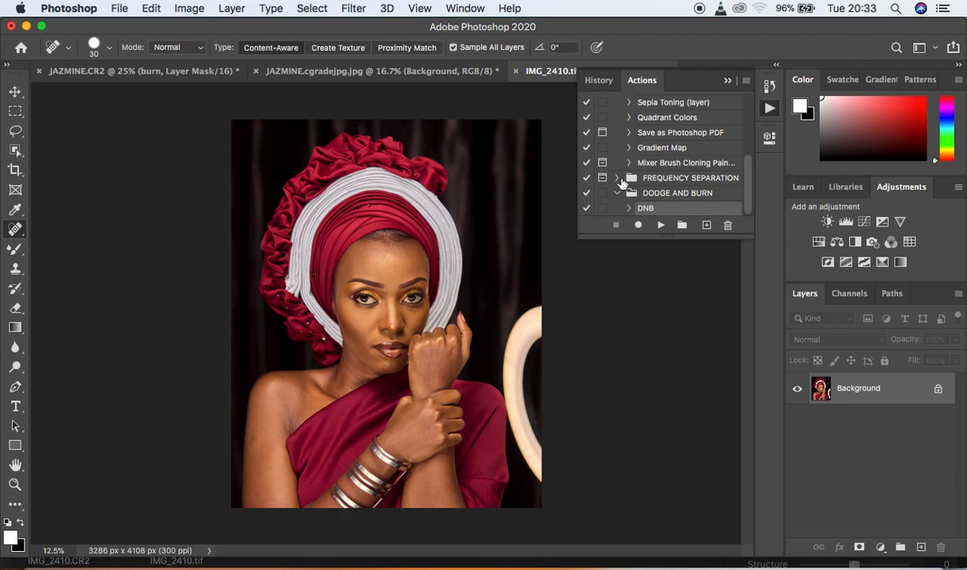
{"action": "left_click", "coordinate": [619, 178]}
{"action": "left_click", "coordinate": [654, 209]}
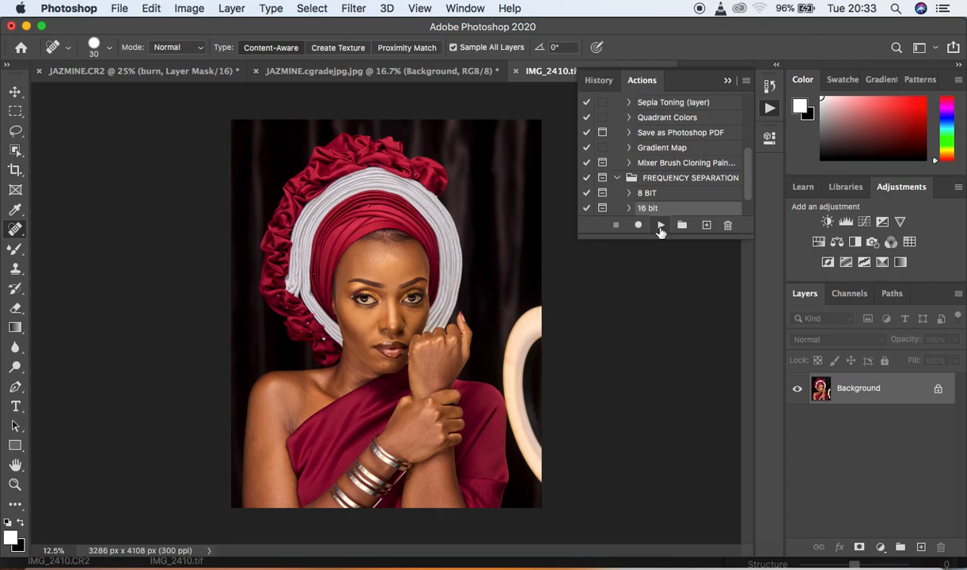
{"action": "left_click", "coordinate": [661, 226]}
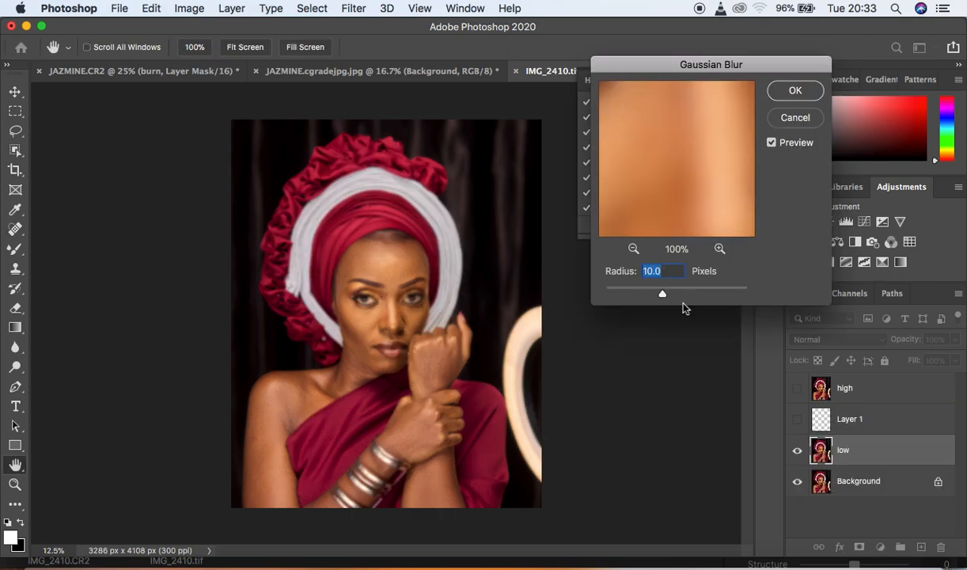
- Preview different blur amounts on the face and apply a Gaussian Blur radius of 10 pixels to the low layer
{"action": "left_click", "coordinate": [634, 250]}
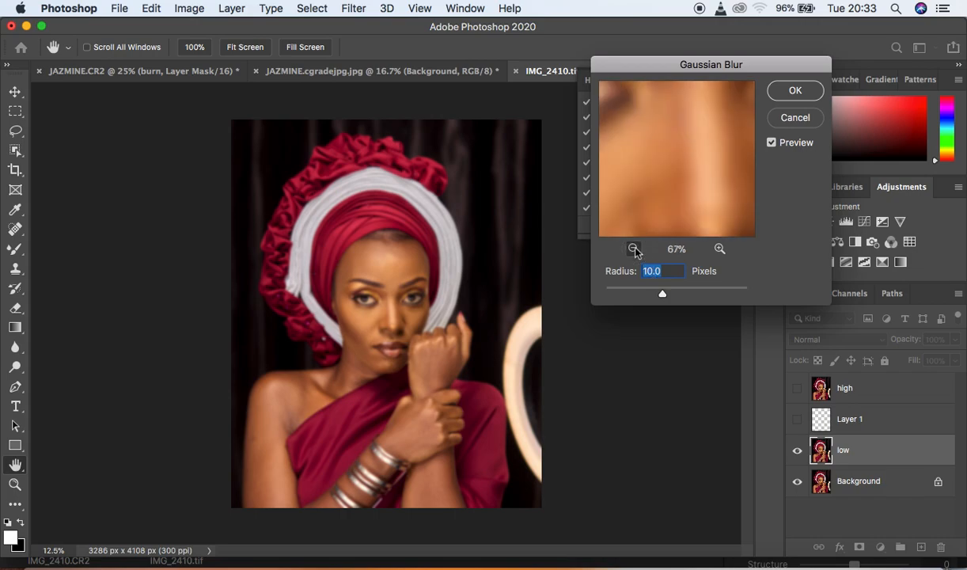
{"action": "left_click", "coordinate": [634, 250]}
{"action": "left_click_drag", "start_coordinate": [663, 293], "coordinate": [606, 295]}
{"action": "left_click_drag", "start_coordinate": [686, 197], "coordinate": [686, 223]}
{"action": "left_click_drag", "start_coordinate": [615, 300], "coordinate": [663, 300]}
{"action": "type", "text": "10"}
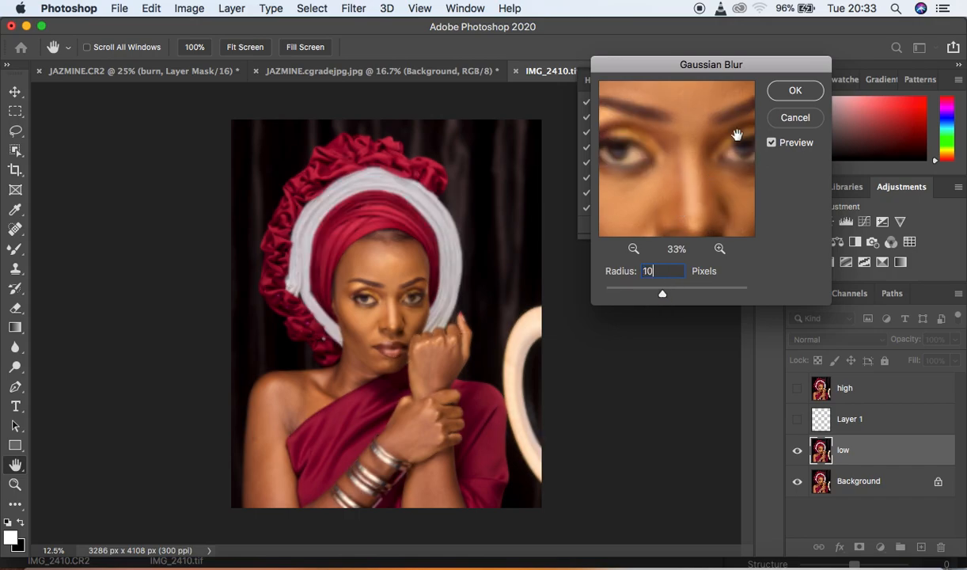
{"action": "left_click", "coordinate": [796, 91]}
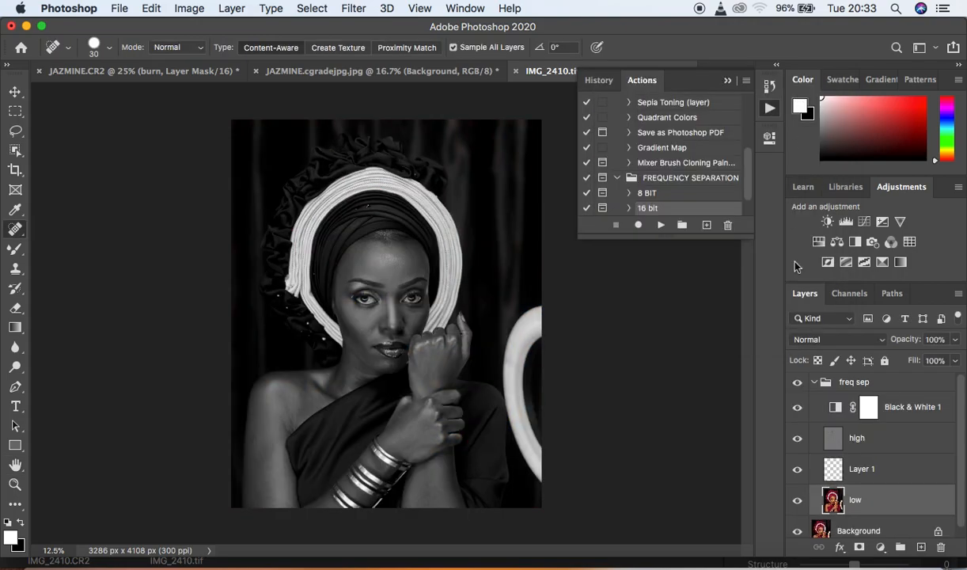
{"action": "left_click", "coordinate": [728, 81]}
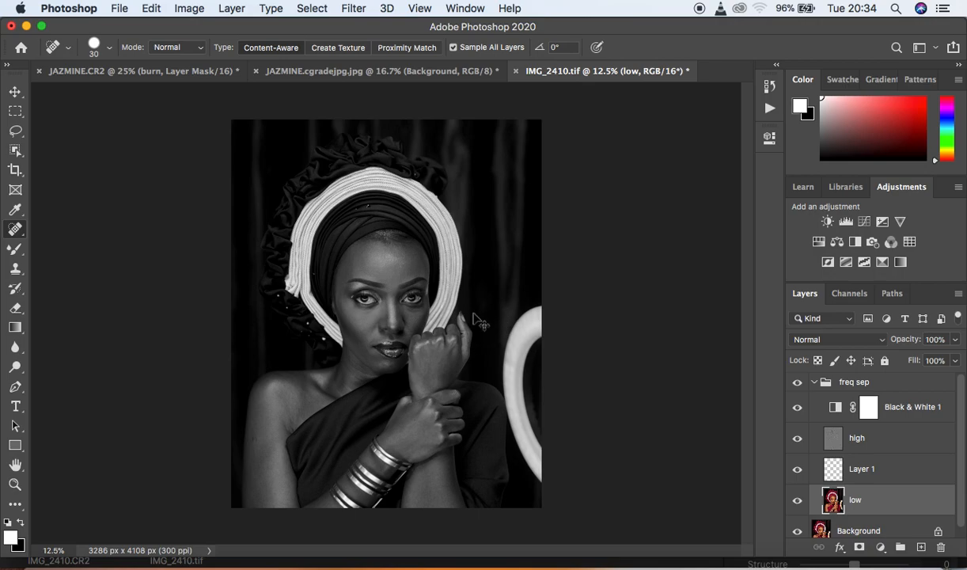
- Set Reds to -32 in the Black & White adjustment of the freq sep group
{"action": "key", "text": "super+plus"}
{"action": "key", "text": "super+plus"}
{"action": "key", "text": "super+plus"}
{"action": "key", "text": "super+minus"}
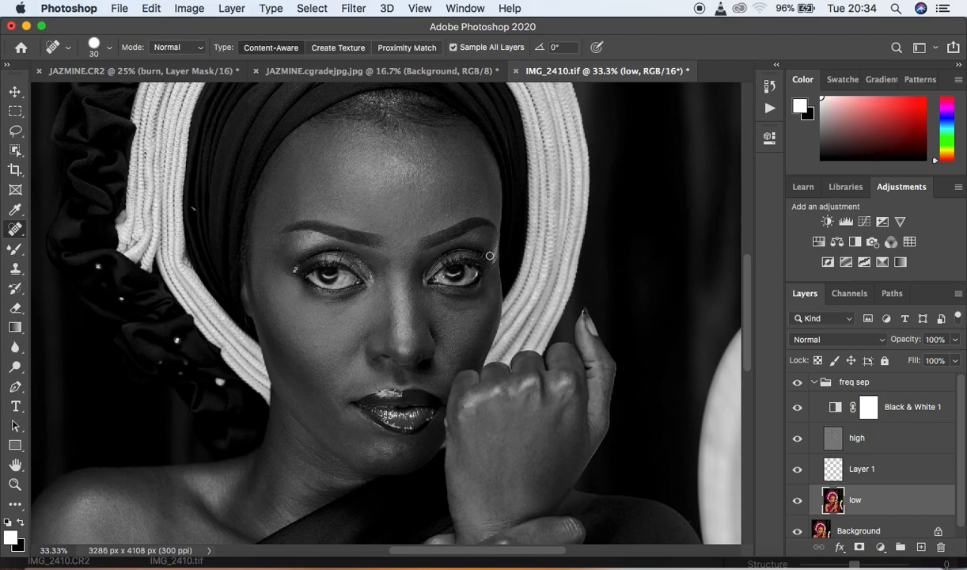
{"action": "double_click", "coordinate": [835, 407]}
{"action": "left_click_drag", "start_coordinate": [614, 239], "coordinate": [611, 241]}
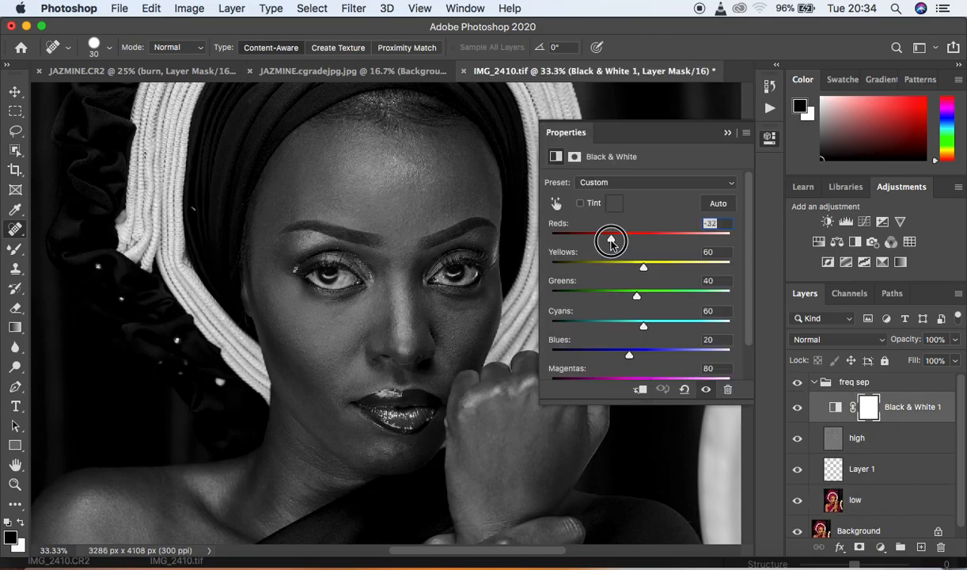
{"action": "left_click", "coordinate": [727, 133]}
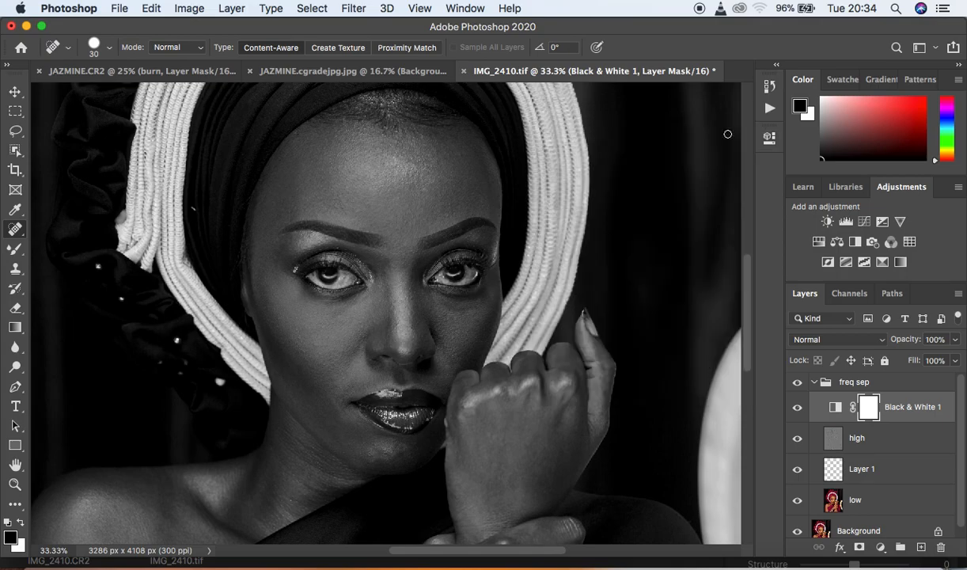
- Blend the tones of the forehead, brow area and outer cheek on the low layer with the Mixer Brush
{"action": "left_click", "coordinate": [894, 508]}
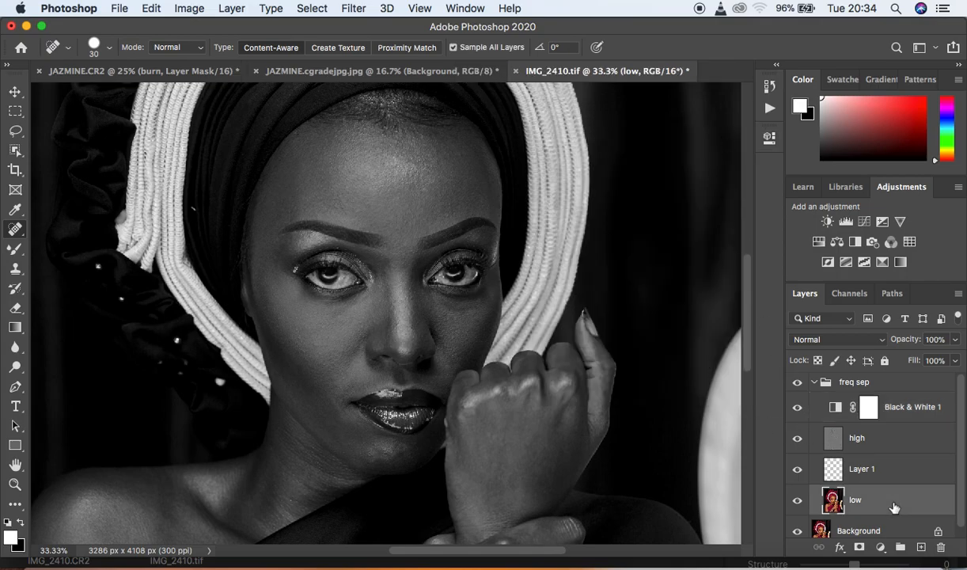
{"action": "right_click", "coordinate": [11, 252]}
{"action": "left_click", "coordinate": [82, 277]}
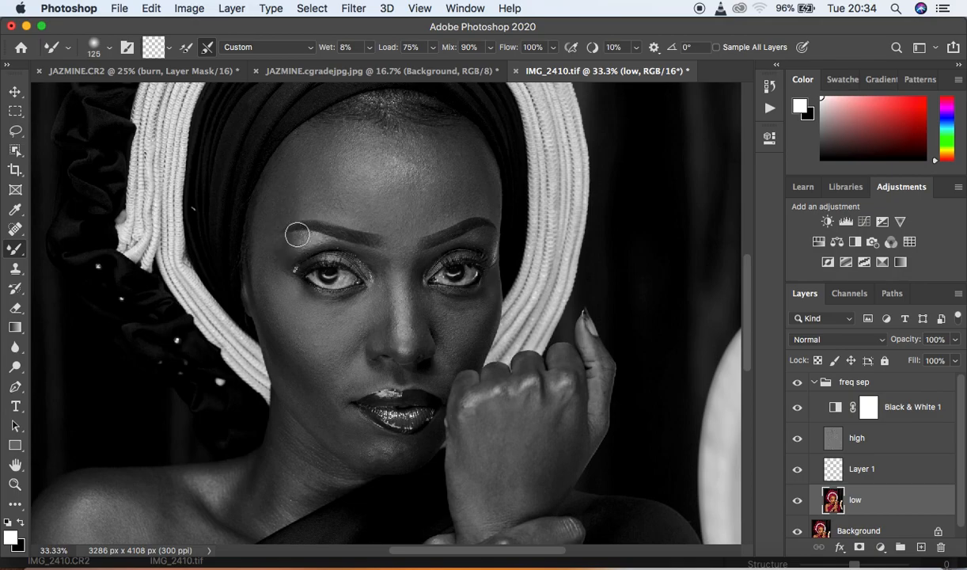
{"action": "left_click", "coordinate": [167, 49]}
{"action": "left_click", "coordinate": [170, 76]}
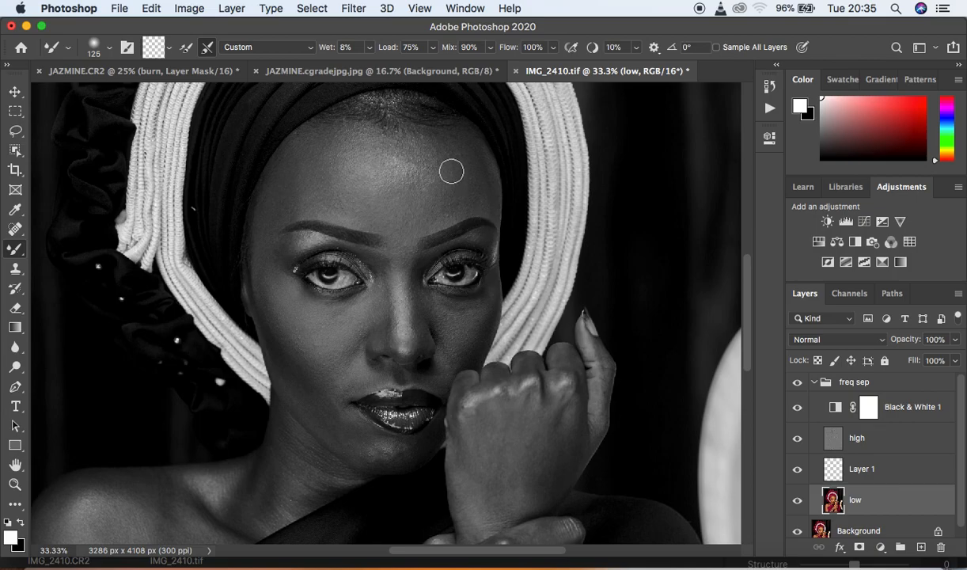
{"action": "mouse_move", "coordinate": [451, 171]}
{"action": "left_mouse_down"}
{"action": "mouse_move", "coordinate": [482, 195]}
{"action": "mouse_move", "coordinate": [469, 153]}
{"action": "mouse_move", "coordinate": [468, 200]}
{"action": "mouse_move", "coordinate": [455, 170]}
{"action": "mouse_move", "coordinate": [467, 194]}
{"action": "mouse_move", "coordinate": [440, 213]}
{"action": "mouse_move", "coordinate": [472, 197]}
{"action": "mouse_move", "coordinate": [460, 158]}
{"action": "mouse_move", "coordinate": [485, 175]}
{"action": "mouse_move", "coordinate": [424, 149]}
{"action": "mouse_move", "coordinate": [425, 202]}
{"action": "mouse_move", "coordinate": [459, 190]}
{"action": "left_mouse_up"}
{"action": "key", "text": "bracketright"}
{"action": "mouse_move", "coordinate": [341, 157]}
{"action": "left_mouse_down"}
{"action": "mouse_move", "coordinate": [291, 174]}
{"action": "mouse_move", "coordinate": [281, 198]}
{"action": "mouse_move", "coordinate": [330, 203]}
{"action": "mouse_move", "coordinate": [311, 168]}
{"action": "mouse_move", "coordinate": [327, 186]}
{"action": "mouse_move", "coordinate": [342, 158]}
{"action": "mouse_move", "coordinate": [348, 191]}
{"action": "mouse_move", "coordinate": [375, 207]}
{"action": "mouse_move", "coordinate": [406, 217]}
{"action": "mouse_move", "coordinate": [442, 206]}
{"action": "mouse_move", "coordinate": [410, 219]}
{"action": "mouse_move", "coordinate": [435, 181]}
{"action": "mouse_move", "coordinate": [424, 142]}
{"action": "mouse_move", "coordinate": [454, 146]}
{"action": "left_mouse_up"}
{"action": "mouse_move", "coordinate": [370, 156]}
{"action": "left_mouse_down"}
{"action": "mouse_move", "coordinate": [389, 170]}
{"action": "mouse_move", "coordinate": [404, 160]}
{"action": "mouse_move", "coordinate": [410, 130]}
{"action": "mouse_move", "coordinate": [306, 162]}
{"action": "mouse_move", "coordinate": [279, 204]}
{"action": "mouse_move", "coordinate": [274, 187]}
{"action": "left_mouse_up"}
{"action": "mouse_move", "coordinate": [404, 221]}
{"action": "left_mouse_down"}
{"action": "mouse_move", "coordinate": [434, 208]}
{"action": "mouse_move", "coordinate": [418, 221]}
{"action": "mouse_move", "coordinate": [431, 204]}
{"action": "mouse_move", "coordinate": [423, 177]}
{"action": "mouse_move", "coordinate": [415, 184]}
{"action": "mouse_move", "coordinate": [389, 165]}
{"action": "mouse_move", "coordinate": [397, 149]}
{"action": "mouse_move", "coordinate": [456, 184]}
{"action": "mouse_move", "coordinate": [452, 158]}
{"action": "left_mouse_up"}
{"action": "mouse_move", "coordinate": [306, 308]}
{"action": "left_mouse_down"}
{"action": "mouse_move", "coordinate": [269, 261]}
{"action": "mouse_move", "coordinate": [324, 352]}
{"action": "mouse_move", "coordinate": [319, 332]}
{"action": "mouse_move", "coordinate": [279, 331]}
{"action": "mouse_move", "coordinate": [273, 320]}
{"action": "mouse_move", "coordinate": [320, 377]}
{"action": "mouse_move", "coordinate": [260, 283]}
{"action": "left_mouse_up"}
- Compare the face in colour with the freq sep group off and on, then restore the Black & White view
{"action": "left_click", "coordinate": [798, 407]}
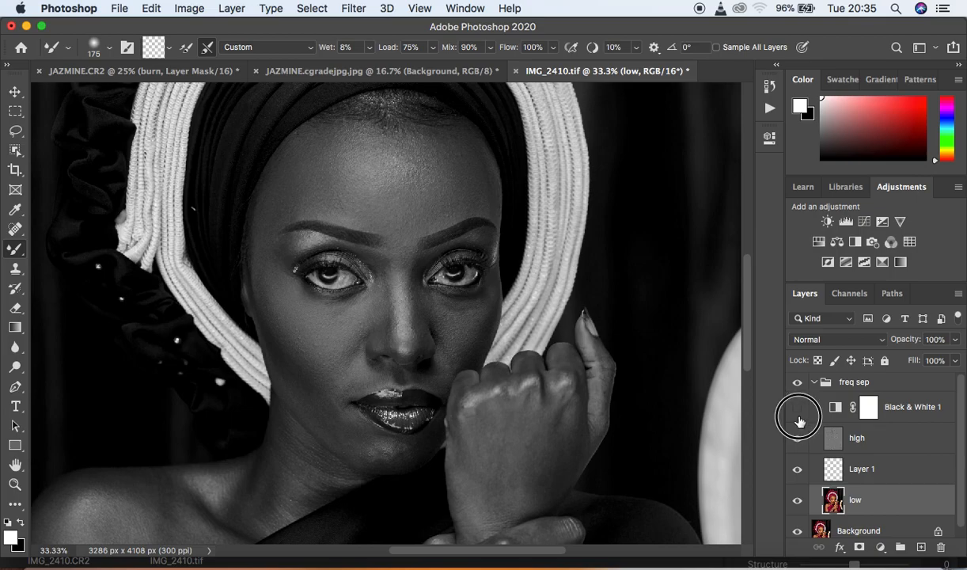
{"action": "left_click", "coordinate": [798, 383]}
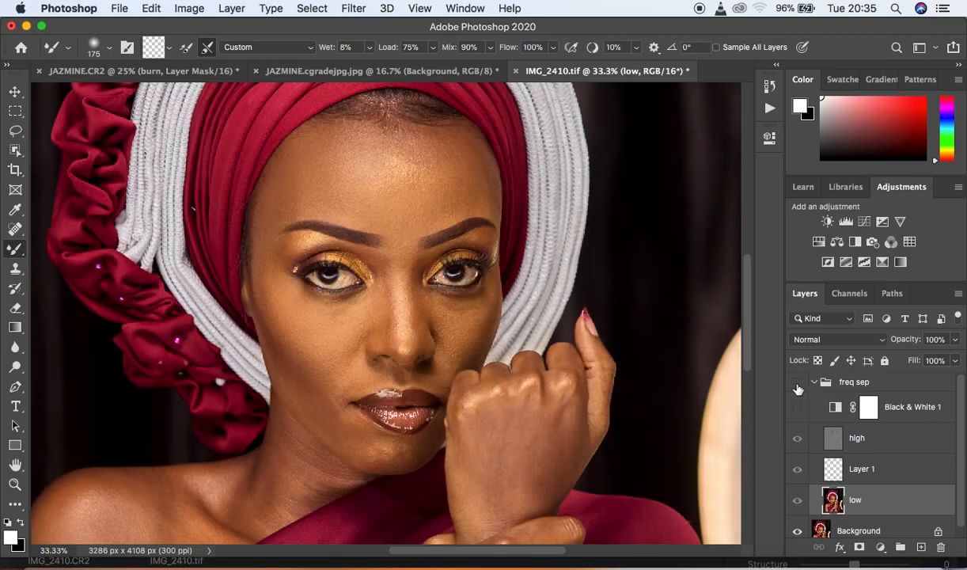
{"action": "left_click", "coordinate": [798, 383]}
{"action": "left_click", "coordinate": [798, 407]}
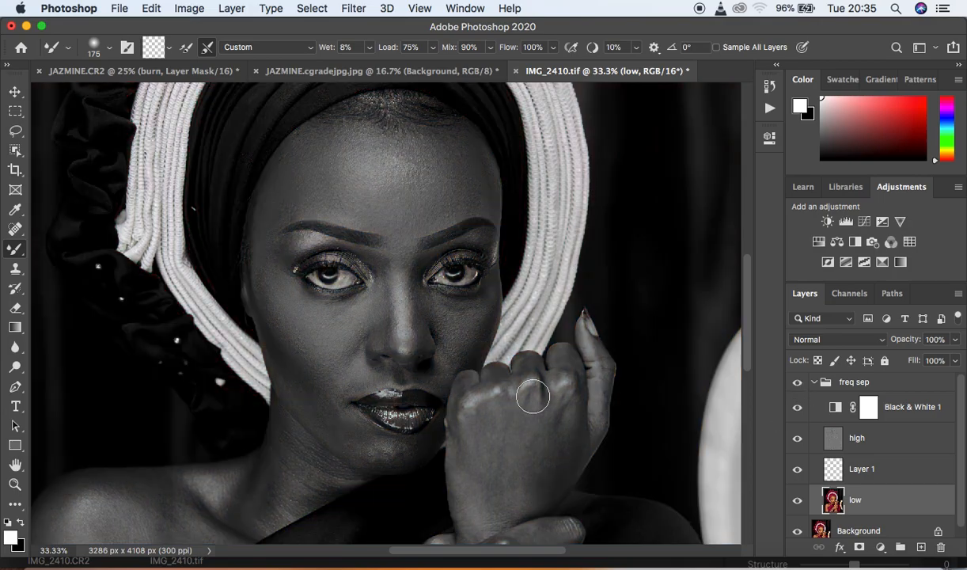
- Smooth the cheeks, jaw, nose and temple on the low layer with Mixer Brush strokes, using a size of 90 around the nose
{"action": "mouse_move", "coordinate": [300, 367]}
{"action": "left_mouse_down"}
{"action": "mouse_move", "coordinate": [319, 399]}
{"action": "mouse_move", "coordinate": [315, 389]}
{"action": "left_mouse_up"}
{"action": "mouse_move", "coordinate": [303, 346]}
{"action": "left_mouse_down"}
{"action": "mouse_move", "coordinate": [308, 356]}
{"action": "mouse_move", "coordinate": [288, 320]}
{"action": "mouse_move", "coordinate": [299, 320]}
{"action": "left_mouse_up"}
{"action": "mouse_move", "coordinate": [373, 452]}
{"action": "left_mouse_down"}
{"action": "mouse_move", "coordinate": [408, 455]}
{"action": "mouse_move", "coordinate": [339, 439]}
{"action": "mouse_move", "coordinate": [326, 408]}
{"action": "mouse_move", "coordinate": [339, 419]}
{"action": "mouse_move", "coordinate": [309, 392]}
{"action": "mouse_move", "coordinate": [317, 387]}
{"action": "left_mouse_up"}
{"action": "mouse_move", "coordinate": [466, 344]}
{"action": "left_mouse_down"}
{"action": "mouse_move", "coordinate": [477, 322]}
{"action": "mouse_move", "coordinate": [475, 335]}
{"action": "mouse_move", "coordinate": [443, 321]}
{"action": "mouse_move", "coordinate": [456, 323]}
{"action": "mouse_move", "coordinate": [451, 313]}
{"action": "mouse_move", "coordinate": [484, 303]}
{"action": "mouse_move", "coordinate": [467, 297]}
{"action": "left_mouse_up"}
{"action": "mouse_move", "coordinate": [388, 289]}
{"action": "left_mouse_down"}
{"action": "mouse_move", "coordinate": [383, 270]}
{"action": "mouse_move", "coordinate": [391, 328]}
{"action": "mouse_move", "coordinate": [373, 264]}
{"action": "mouse_move", "coordinate": [383, 273]}
{"action": "mouse_move", "coordinate": [375, 323]}
{"action": "mouse_move", "coordinate": [390, 324]}
{"action": "mouse_move", "coordinate": [393, 311]}
{"action": "mouse_move", "coordinate": [410, 318]}
{"action": "mouse_move", "coordinate": [418, 297]}
{"action": "mouse_move", "coordinate": [397, 256]}
{"action": "left_mouse_up"}
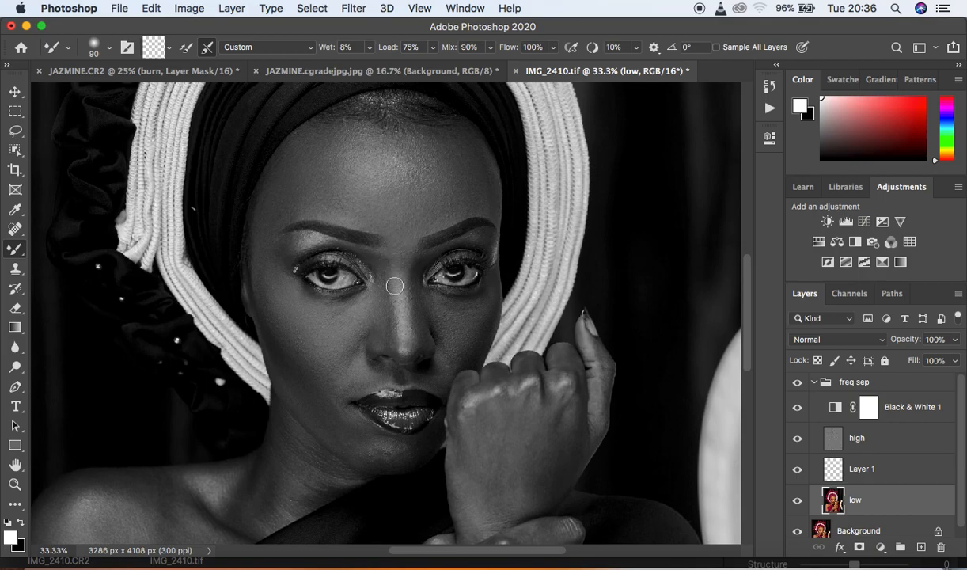
{"action": "mouse_move", "coordinate": [401, 320]}
{"action": "left_mouse_down"}
{"action": "mouse_move", "coordinate": [400, 341]}
{"action": "mouse_move", "coordinate": [401, 285]}
{"action": "left_mouse_up"}
{"action": "left_click_drag", "start_coordinate": [409, 233], "coordinate": [401, 228]}
{"action": "mouse_move", "coordinate": [355, 372]}
{"action": "left_mouse_down"}
{"action": "mouse_move", "coordinate": [350, 382]}
{"action": "mouse_move", "coordinate": [330, 378]}
{"action": "mouse_move", "coordinate": [352, 389]}
{"action": "mouse_move", "coordinate": [316, 389]}
{"action": "mouse_move", "coordinate": [364, 439]}
{"action": "mouse_move", "coordinate": [339, 440]}
{"action": "mouse_move", "coordinate": [339, 376]}
{"action": "mouse_move", "coordinate": [354, 370]}
{"action": "left_mouse_up"}
{"action": "mouse_move", "coordinate": [438, 368]}
{"action": "left_mouse_down"}
{"action": "mouse_move", "coordinate": [448, 369]}
{"action": "mouse_move", "coordinate": [363, 375]}
{"action": "mouse_move", "coordinate": [359, 358]}
{"action": "left_mouse_up"}
{"action": "left_click_drag", "start_coordinate": [286, 338], "coordinate": [259, 277]}
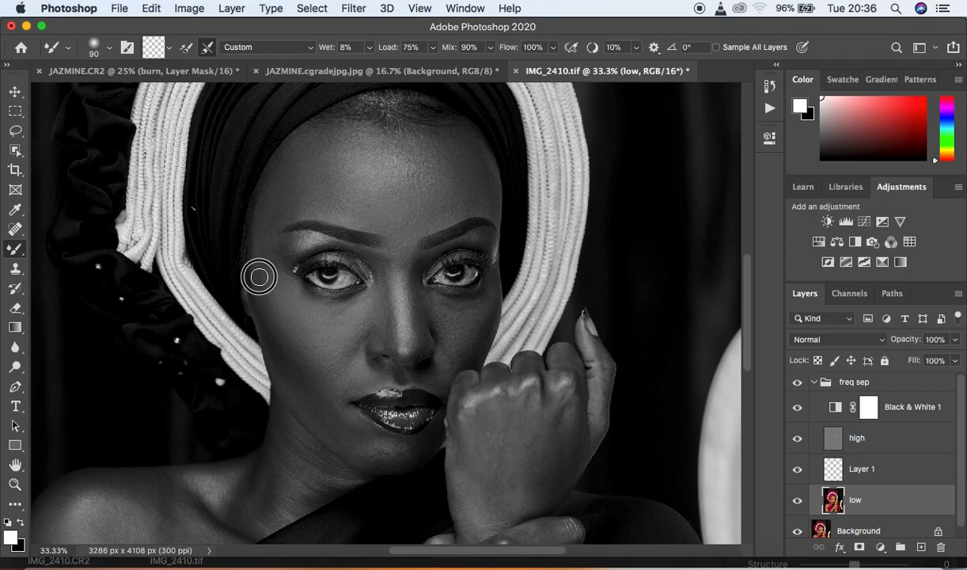
- Hide the Black & White adjustment and compare the portrait with the freq sep group off and on
{"action": "left_click", "coordinate": [798, 412]}
{"action": "left_click", "coordinate": [799, 383]}
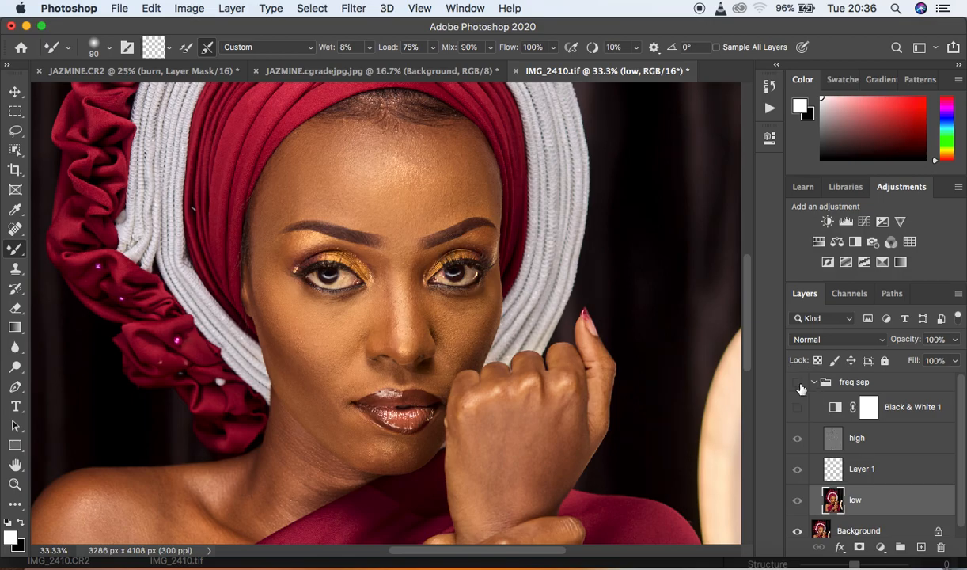
{"action": "left_click", "coordinate": [798, 385]}
{"action": "left_click", "coordinate": [799, 384]}
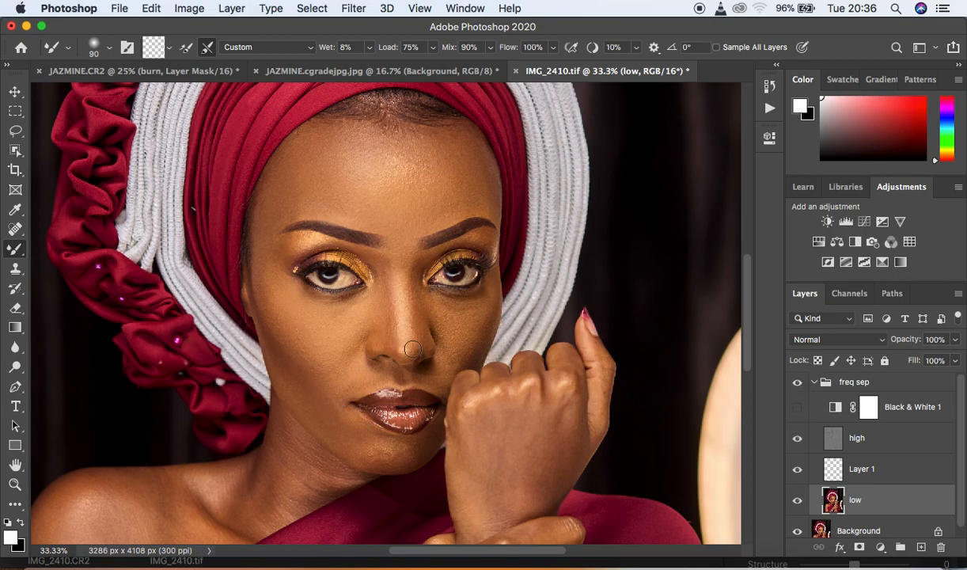
- Blend the remaining uneven tones on the nose, under-eye cheek, temple and jaw with the Mixer Brush in the colour view
{"action": "left_click_drag", "start_coordinate": [414, 315], "coordinate": [394, 289]}
{"action": "left_click_drag", "start_coordinate": [423, 324], "coordinate": [426, 310]}
{"action": "left_click_drag", "start_coordinate": [479, 325], "coordinate": [479, 331]}
{"action": "left_click_drag", "start_coordinate": [276, 262], "coordinate": [259, 285]}
{"action": "key", "text": "super+minus"}
{"action": "key", "text": "super+minus"}
{"action": "key", "text": "super+minus"}
{"action": "key", "text": "super+equal"}
{"action": "key", "text": "super+equal"}
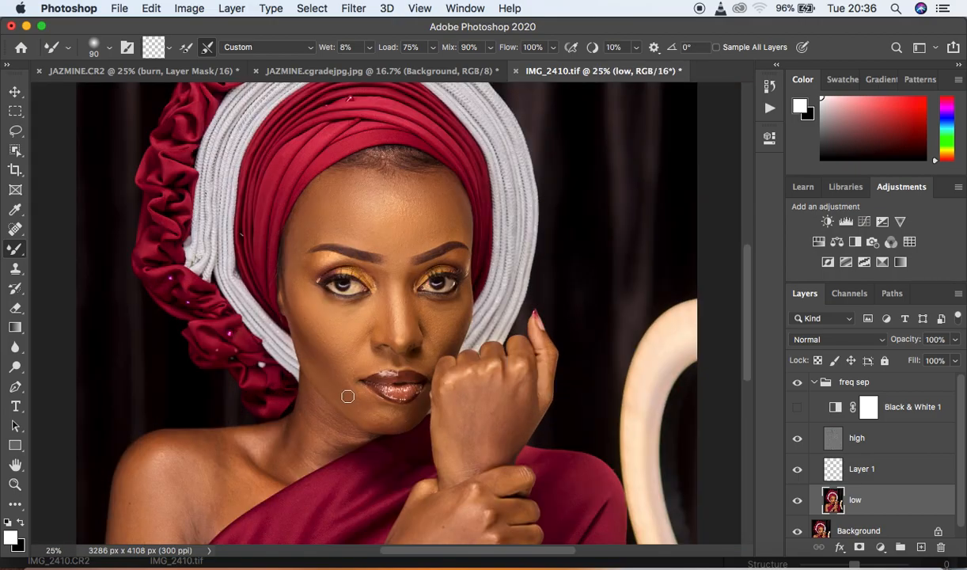
{"action": "left_click_drag", "start_coordinate": [311, 360], "coordinate": [329, 381]}
{"action": "left_click_drag", "start_coordinate": [373, 408], "coordinate": [352, 377]}
- Show the Black & White adjustment and blend the shoulder and upper arm with the Mixer Brush at 9% Wet
{"action": "left_click_drag", "start_coordinate": [744, 356], "coordinate": [757, 409]}
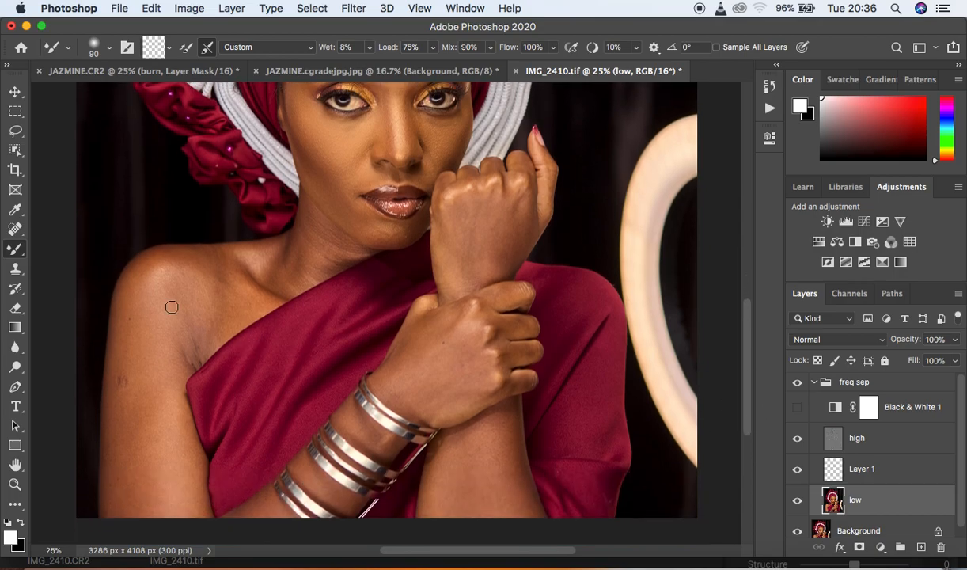
{"action": "left_click", "coordinate": [798, 408]}
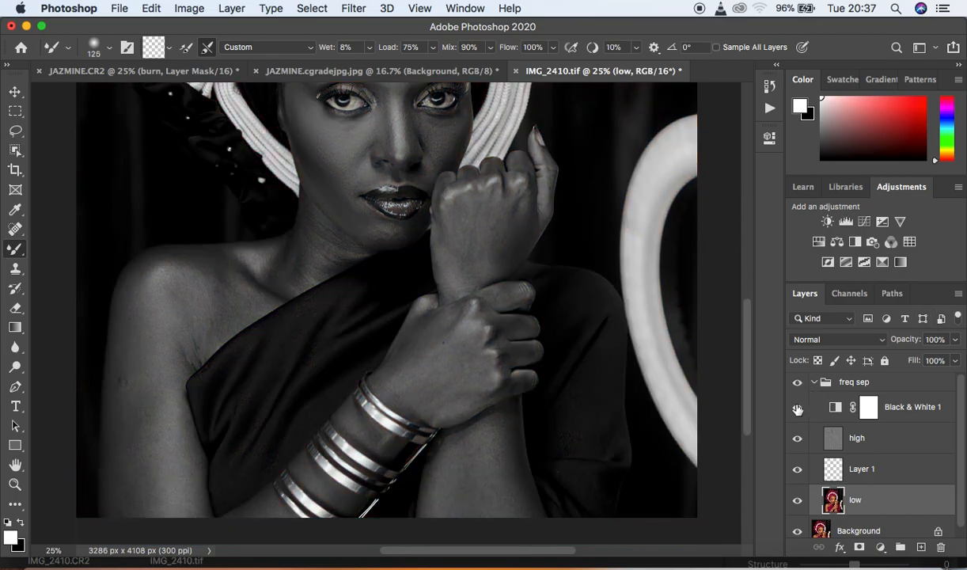
{"action": "left_click", "coordinate": [368, 49]}
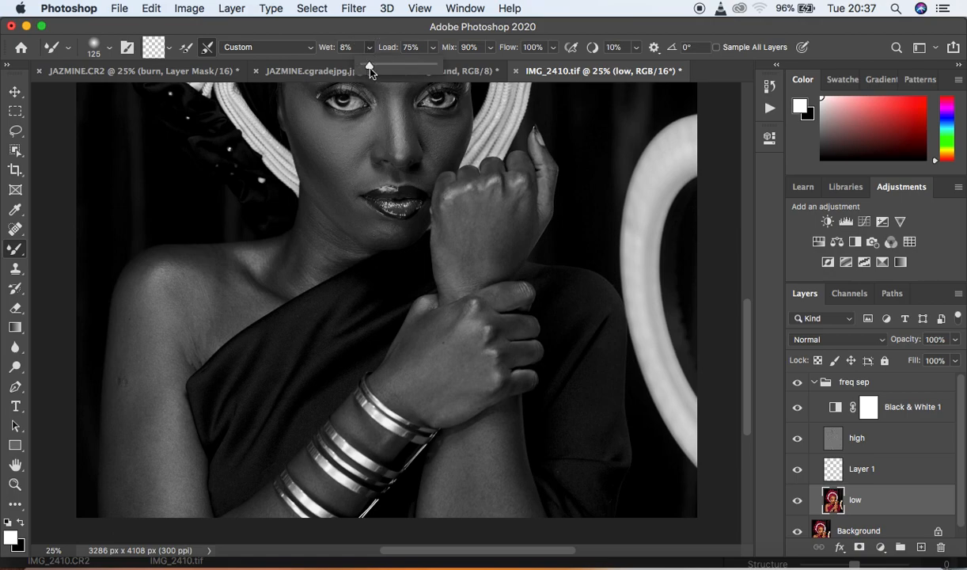
{"action": "left_click", "coordinate": [369, 67]}
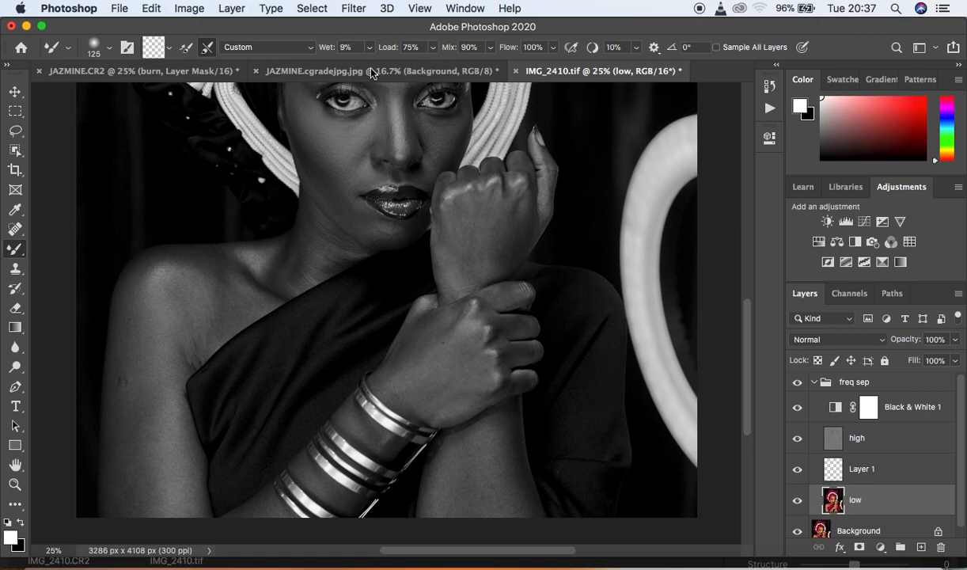
{"action": "mouse_move", "coordinate": [148, 349]}
{"action": "left_mouse_down"}
{"action": "mouse_move", "coordinate": [156, 469]}
{"action": "mouse_move", "coordinate": [140, 371]}
{"action": "mouse_move", "coordinate": [148, 485]}
{"action": "mouse_move", "coordinate": [133, 486]}
{"action": "mouse_move", "coordinate": [121, 439]}
{"action": "mouse_move", "coordinate": [126, 519]}
{"action": "mouse_move", "coordinate": [127, 385]}
{"action": "left_mouse_up"}
{"action": "mouse_move", "coordinate": [125, 324]}
{"action": "left_mouse_down"}
{"action": "mouse_move", "coordinate": [131, 348]}
{"action": "mouse_move", "coordinate": [146, 275]}
{"action": "left_mouse_up"}
{"action": "mouse_move", "coordinate": [174, 432]}
{"action": "left_mouse_down"}
{"action": "mouse_move", "coordinate": [173, 484]}
{"action": "mouse_move", "coordinate": [147, 509]}
{"action": "mouse_move", "coordinate": [119, 453]}
{"action": "left_mouse_up"}
{"action": "mouse_move", "coordinate": [164, 271]}
{"action": "left_mouse_down"}
{"action": "mouse_move", "coordinate": [222, 282]}
{"action": "mouse_move", "coordinate": [207, 266]}
{"action": "mouse_move", "coordinate": [217, 292]}
{"action": "mouse_move", "coordinate": [178, 356]}
{"action": "mouse_move", "coordinate": [191, 351]}
{"action": "mouse_move", "coordinate": [191, 302]}
{"action": "mouse_move", "coordinate": [169, 279]}
{"action": "mouse_move", "coordinate": [197, 299]}
{"action": "mouse_move", "coordinate": [181, 344]}
{"action": "mouse_move", "coordinate": [175, 455]}
{"action": "left_mouse_up"}
- Blend the skin tones of the forearm and both hands on the low layer with the Mixer Brush
{"action": "mouse_move", "coordinate": [455, 371]}
{"action": "left_mouse_down"}
{"action": "mouse_move", "coordinate": [432, 342]}
{"action": "mouse_move", "coordinate": [419, 346]}
{"action": "mouse_move", "coordinate": [438, 378]}
{"action": "mouse_move", "coordinate": [461, 345]}
{"action": "mouse_move", "coordinate": [472, 368]}
{"action": "mouse_move", "coordinate": [432, 404]}
{"action": "mouse_move", "coordinate": [404, 382]}
{"action": "mouse_move", "coordinate": [430, 322]}
{"action": "mouse_move", "coordinate": [462, 377]}
{"action": "left_mouse_up"}
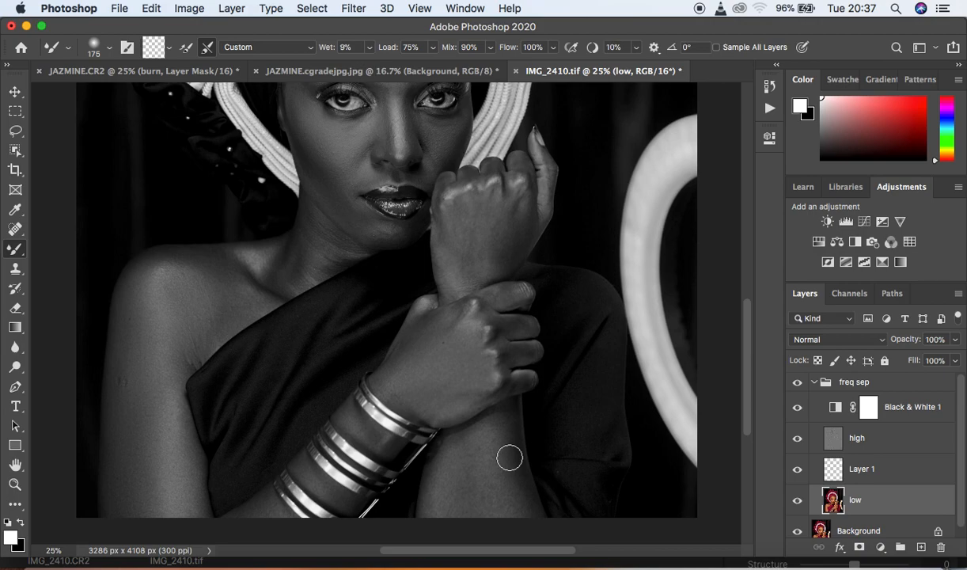
{"action": "mouse_move", "coordinate": [506, 444]}
{"action": "left_mouse_down"}
{"action": "mouse_move", "coordinate": [495, 471]}
{"action": "mouse_move", "coordinate": [480, 463]}
{"action": "mouse_move", "coordinate": [468, 470]}
{"action": "mouse_move", "coordinate": [449, 518]}
{"action": "mouse_move", "coordinate": [443, 479]}
{"action": "mouse_move", "coordinate": [495, 436]}
{"action": "mouse_move", "coordinate": [472, 420]}
{"action": "left_mouse_up"}
{"action": "mouse_move", "coordinate": [439, 336]}
{"action": "left_mouse_down"}
{"action": "mouse_move", "coordinate": [437, 318]}
{"action": "mouse_move", "coordinate": [516, 299]}
{"action": "mouse_move", "coordinate": [491, 296]}
{"action": "left_mouse_up"}
{"action": "mouse_move", "coordinate": [492, 332]}
{"action": "left_mouse_down"}
{"action": "mouse_move", "coordinate": [473, 321]}
{"action": "mouse_move", "coordinate": [536, 329]}
{"action": "mouse_move", "coordinate": [499, 331]}
{"action": "mouse_move", "coordinate": [476, 315]}
{"action": "left_mouse_up"}
{"action": "mouse_move", "coordinate": [512, 349]}
{"action": "left_mouse_down"}
{"action": "mouse_move", "coordinate": [525, 354]}
{"action": "mouse_move", "coordinate": [501, 367]}
{"action": "mouse_move", "coordinate": [488, 400]}
{"action": "mouse_move", "coordinate": [475, 406]}
{"action": "mouse_move", "coordinate": [467, 387]}
{"action": "left_mouse_up"}
{"action": "mouse_move", "coordinate": [457, 227]}
{"action": "left_mouse_down"}
{"action": "mouse_move", "coordinate": [457, 255]}
{"action": "mouse_move", "coordinate": [454, 217]}
{"action": "mouse_move", "coordinate": [460, 262]}
{"action": "mouse_move", "coordinate": [471, 270]}
{"action": "mouse_move", "coordinate": [478, 221]}
{"action": "mouse_move", "coordinate": [516, 232]}
{"action": "mouse_move", "coordinate": [509, 222]}
{"action": "mouse_move", "coordinate": [504, 267]}
{"action": "mouse_move", "coordinate": [524, 192]}
{"action": "mouse_move", "coordinate": [494, 259]}
{"action": "mouse_move", "coordinate": [456, 215]}
{"action": "mouse_move", "coordinate": [446, 256]}
{"action": "mouse_move", "coordinate": [469, 276]}
{"action": "mouse_move", "coordinate": [481, 241]}
{"action": "left_mouse_up"}
{"action": "key", "text": "bracketleft"}
{"action": "mouse_move", "coordinate": [520, 157]}
{"action": "left_mouse_down"}
{"action": "mouse_move", "coordinate": [523, 208]}
{"action": "mouse_move", "coordinate": [522, 179]}
{"action": "mouse_move", "coordinate": [473, 176]}
{"action": "left_mouse_up"}
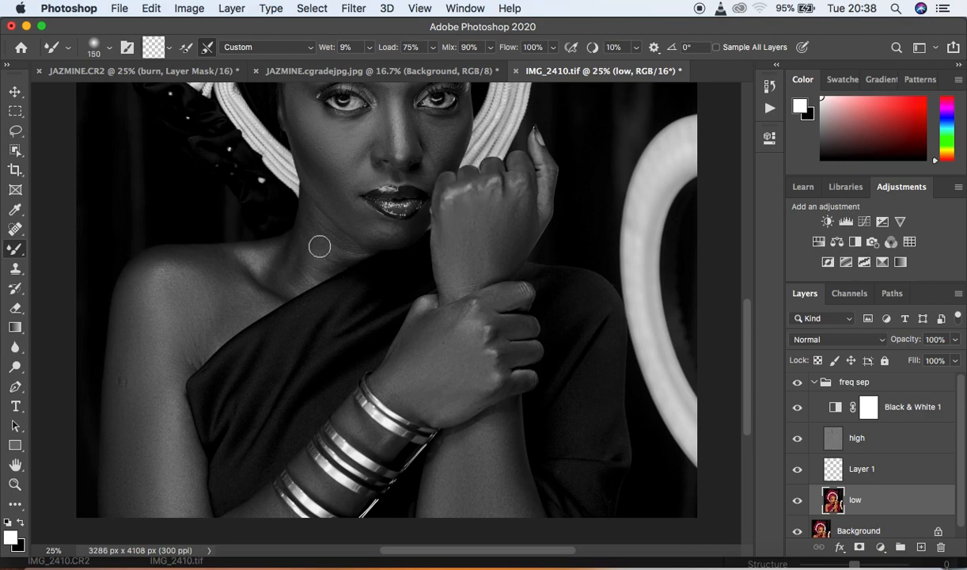
- Smooth the neck, collarbone, upper arm, chin and cheeks on the low layer with the Mixer Brush
{"action": "mouse_move", "coordinate": [321, 232]}
{"action": "left_mouse_down"}
{"action": "mouse_move", "coordinate": [309, 262]}
{"action": "mouse_move", "coordinate": [303, 234]}
{"action": "mouse_move", "coordinate": [295, 275]}
{"action": "mouse_move", "coordinate": [299, 257]}
{"action": "mouse_move", "coordinate": [333, 249]}
{"action": "mouse_move", "coordinate": [304, 267]}
{"action": "mouse_move", "coordinate": [309, 238]}
{"action": "mouse_move", "coordinate": [291, 278]}
{"action": "mouse_move", "coordinate": [305, 247]}
{"action": "mouse_move", "coordinate": [337, 242]}
{"action": "mouse_move", "coordinate": [315, 244]}
{"action": "mouse_move", "coordinate": [309, 228]}
{"action": "mouse_move", "coordinate": [300, 247]}
{"action": "mouse_move", "coordinate": [253, 261]}
{"action": "mouse_move", "coordinate": [275, 263]}
{"action": "mouse_move", "coordinate": [268, 281]}
{"action": "mouse_move", "coordinate": [282, 278]}
{"action": "mouse_move", "coordinate": [272, 271]}
{"action": "mouse_move", "coordinate": [345, 264]}
{"action": "mouse_move", "coordinate": [319, 258]}
{"action": "mouse_move", "coordinate": [314, 239]}
{"action": "mouse_move", "coordinate": [264, 263]}
{"action": "mouse_move", "coordinate": [209, 258]}
{"action": "mouse_move", "coordinate": [231, 258]}
{"action": "mouse_move", "coordinate": [181, 256]}
{"action": "left_mouse_up"}
{"action": "left_click_drag", "start_coordinate": [149, 349], "coordinate": [129, 322]}
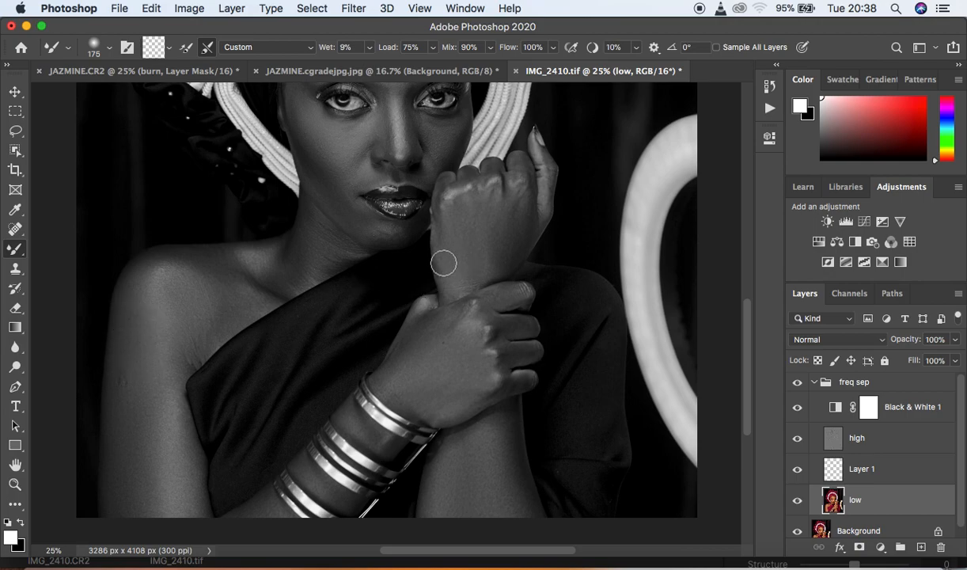
{"action": "left_click_drag", "start_coordinate": [372, 227], "coordinate": [329, 179]}
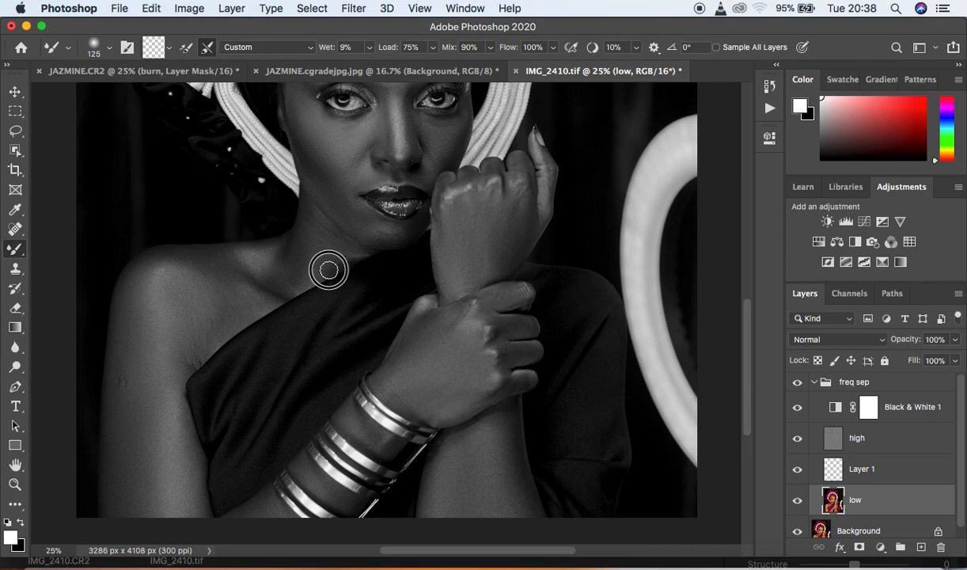
{"action": "mouse_move", "coordinate": [452, 152]}
{"action": "left_mouse_down"}
{"action": "mouse_move", "coordinate": [444, 131]}
{"action": "mouse_move", "coordinate": [434, 145]}
{"action": "mouse_move", "coordinate": [423, 123]}
{"action": "left_mouse_up"}
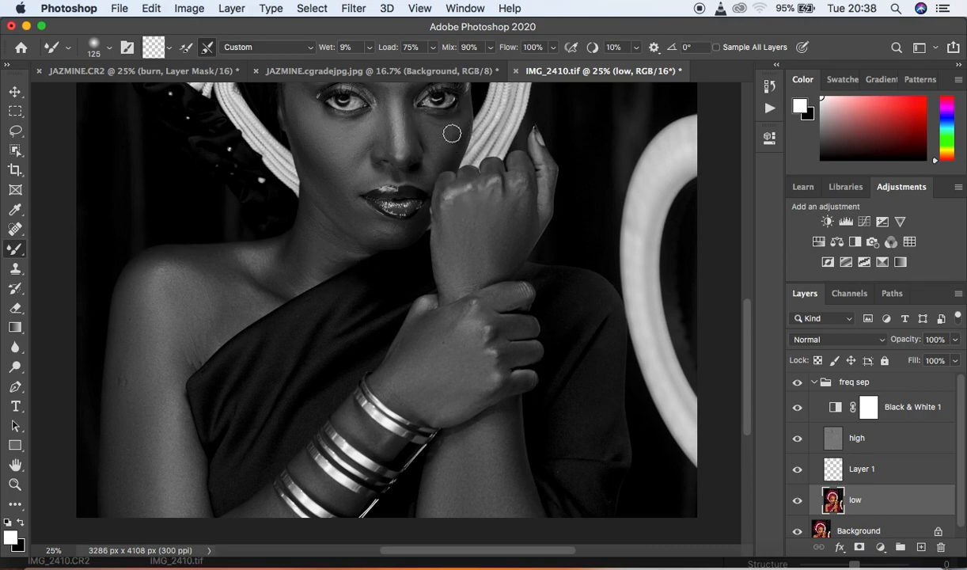
{"action": "left_click_drag", "start_coordinate": [313, 142], "coordinate": [315, 141]}
- Hide the Black & White adjustment and compare the whole portrait with the freq sep group off and on
{"action": "key", "text": "super+minus"}
{"action": "key", "text": "super+minus"}
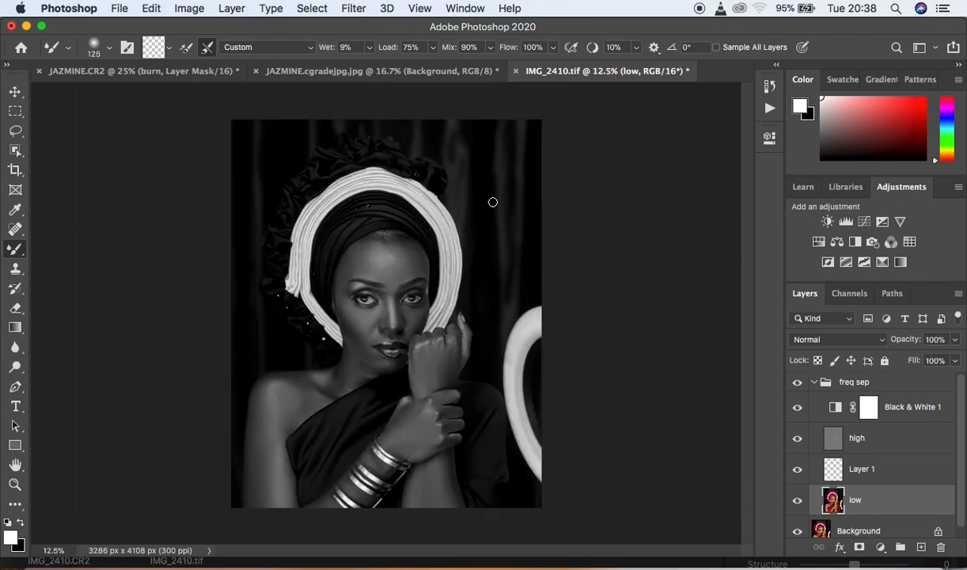
{"action": "left_click", "coordinate": [797, 407]}
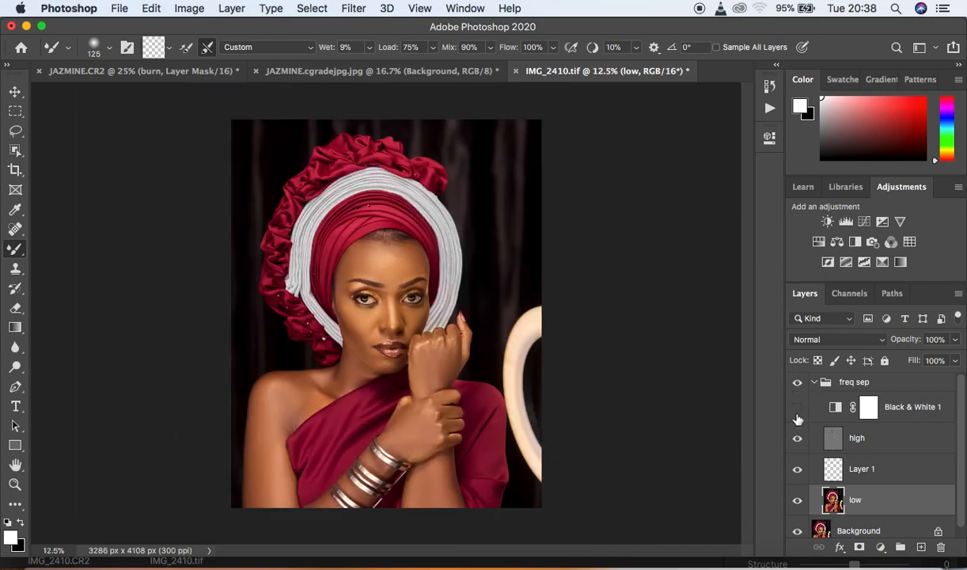
{"action": "left_click", "coordinate": [796, 383]}
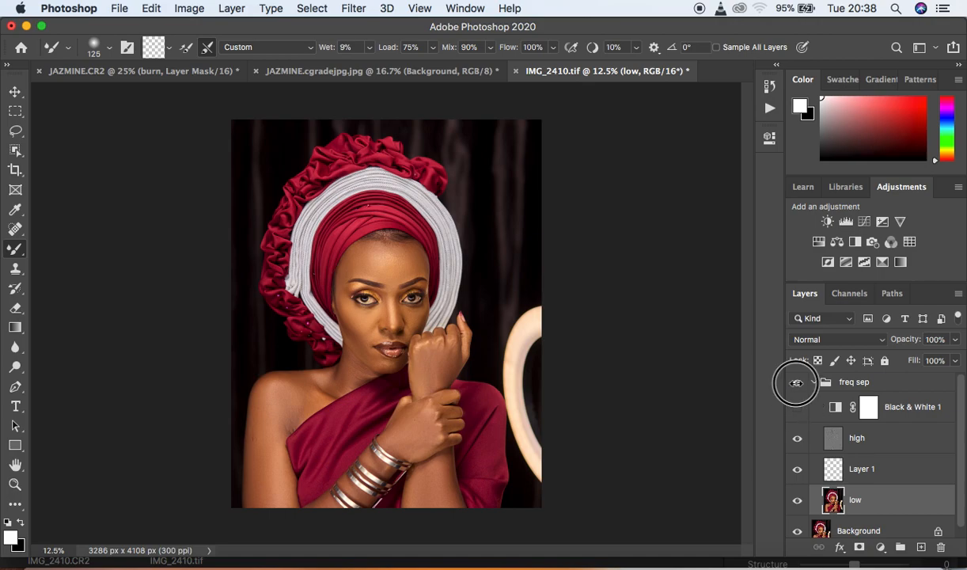
{"action": "left_click", "coordinate": [796, 383]}
{"action": "left_click", "coordinate": [796, 383]}
{"action": "left_click", "coordinate": [796, 383]}
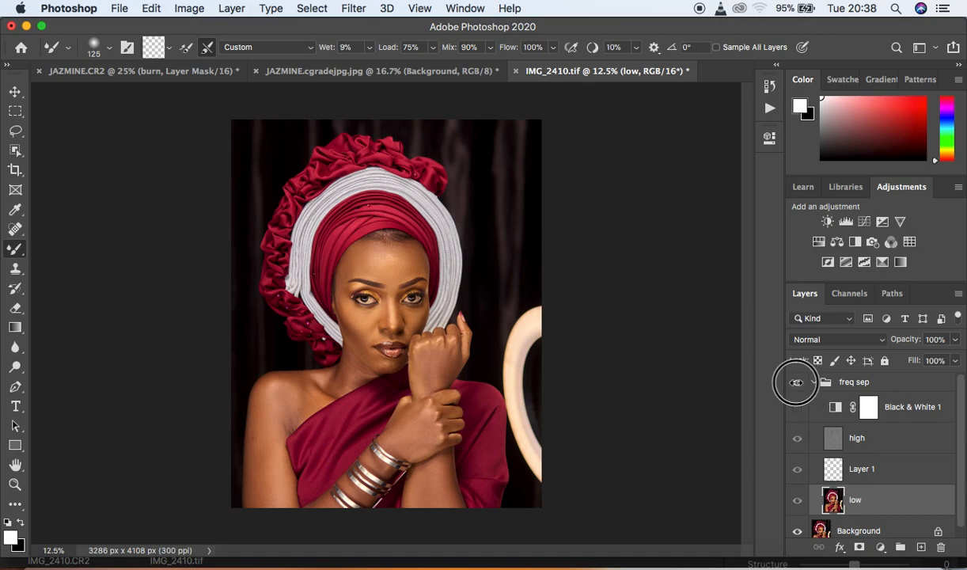
{"action": "left_click", "coordinate": [797, 384]}
{"action": "left_click", "coordinate": [797, 384]}
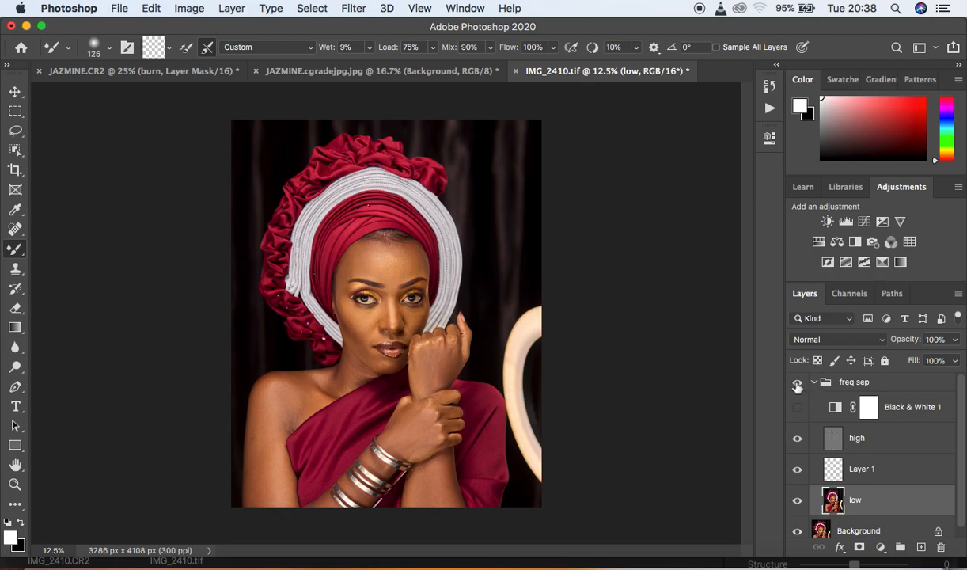
- Delete the Black & White adjustment layer from the freq sep group
{"action": "left_click", "coordinate": [916, 414]}
{"action": "key", "text": "Delete"}
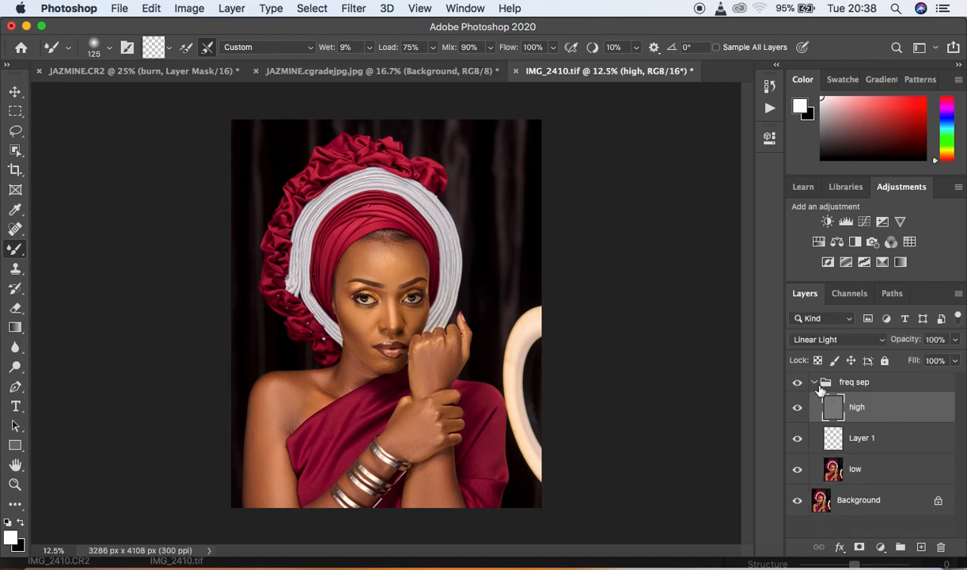
- Select the forehead skin above and between the eyebrows on the low layer with the Lasso at 23 px feather
{"action": "left_click", "coordinate": [877, 474]}
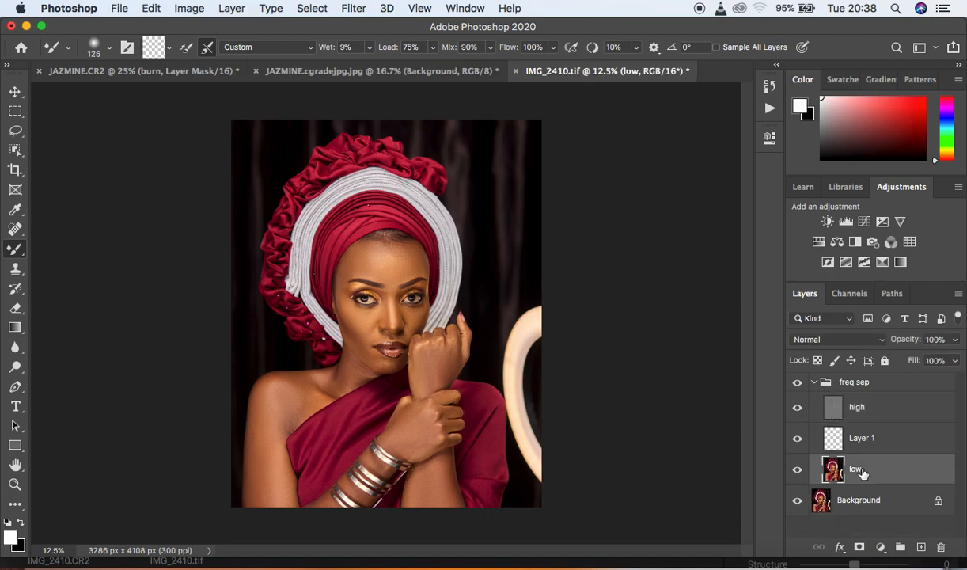
{"action": "left_click", "coordinate": [18, 136]}
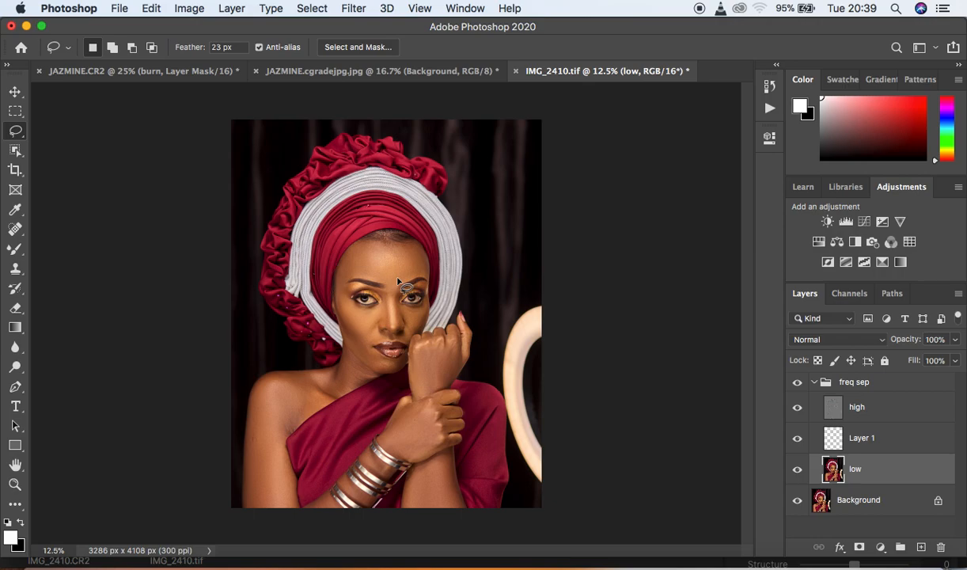
{"action": "key", "text": "super+equal"}
{"action": "key", "text": "super+equal"}
{"action": "key", "text": "super+equal"}
{"action": "key", "text": "super+equal"}
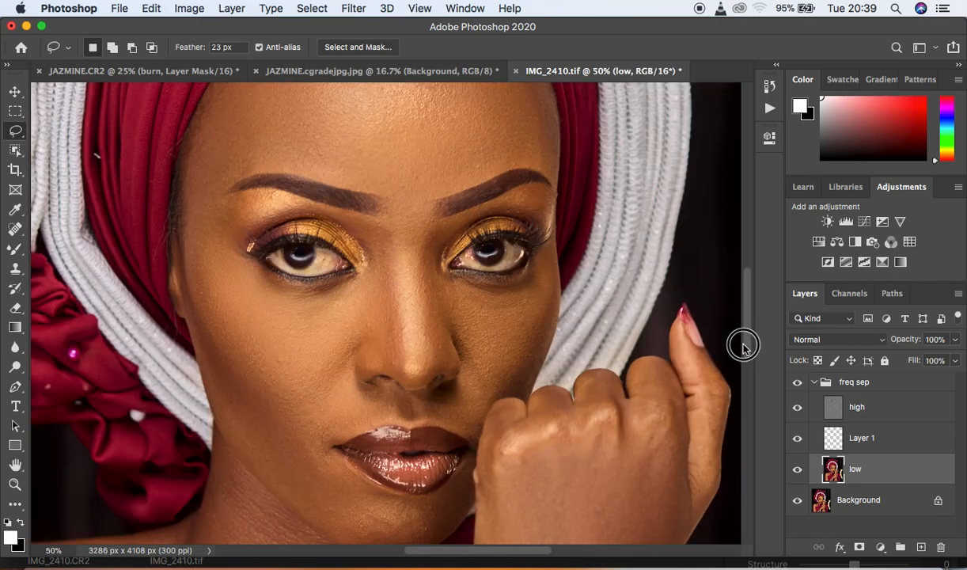
{"action": "left_click_drag", "start_coordinate": [744, 345], "coordinate": [745, 309]}
{"action": "mouse_move", "coordinate": [256, 231]}
{"action": "left_mouse_down"}
{"action": "mouse_move", "coordinate": [300, 201]}
{"action": "mouse_move", "coordinate": [460, 201]}
{"action": "mouse_move", "coordinate": [501, 223]}
{"action": "mouse_move", "coordinate": [543, 278]}
{"action": "mouse_move", "coordinate": [551, 349]}
{"action": "mouse_move", "coordinate": [485, 352]}
{"action": "mouse_move", "coordinate": [443, 378]}
{"action": "mouse_move", "coordinate": [406, 425]}
{"action": "mouse_move", "coordinate": [392, 388]}
{"action": "mouse_move", "coordinate": [308, 336]}
{"action": "left_mouse_up"}
{"action": "left_click", "coordinate": [439, 309]}
{"action": "mouse_move", "coordinate": [196, 322]}
{"action": "left_mouse_down"}
{"action": "mouse_move", "coordinate": [270, 227]}
{"action": "mouse_move", "coordinate": [332, 198]}
{"action": "mouse_move", "coordinate": [436, 187]}
{"action": "mouse_move", "coordinate": [486, 198]}
{"action": "mouse_move", "coordinate": [516, 232]}
{"action": "mouse_move", "coordinate": [549, 320]}
{"action": "mouse_move", "coordinate": [545, 341]}
{"action": "mouse_move", "coordinate": [457, 371]}
{"action": "mouse_move", "coordinate": [413, 410]}
{"action": "mouse_move", "coordinate": [390, 404]}
{"action": "mouse_move", "coordinate": [380, 373]}
{"action": "mouse_move", "coordinate": [250, 348]}
{"action": "mouse_move", "coordinate": [217, 376]}
{"action": "mouse_move", "coordinate": [228, 425]}
{"action": "mouse_move", "coordinate": [199, 426]}
{"action": "mouse_move", "coordinate": [189, 342]}
{"action": "left_mouse_up"}
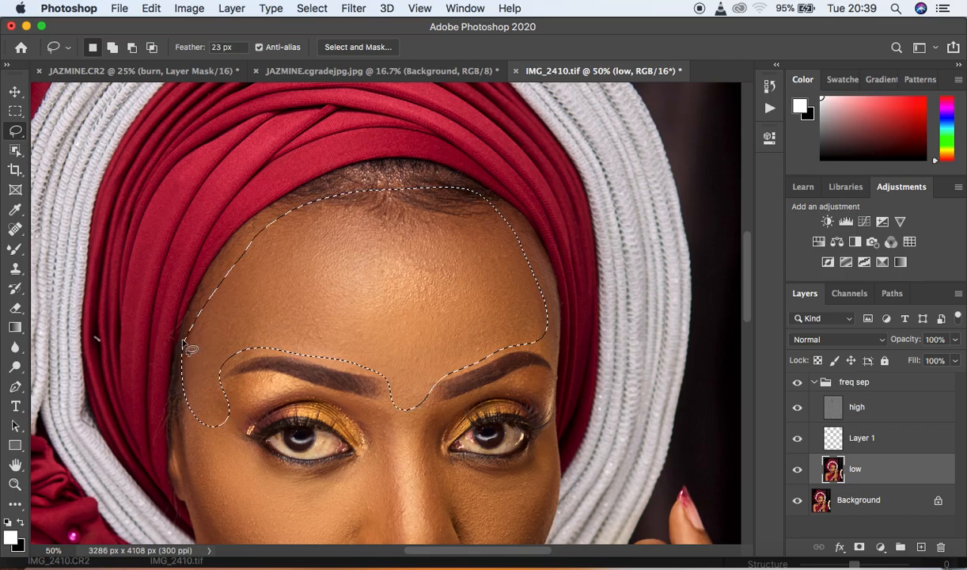
- Apply Gaussian Blur with a 30.3 pixel radius to the selected forehead skin and clear the selection
{"action": "left_click", "coordinate": [354, 8]}
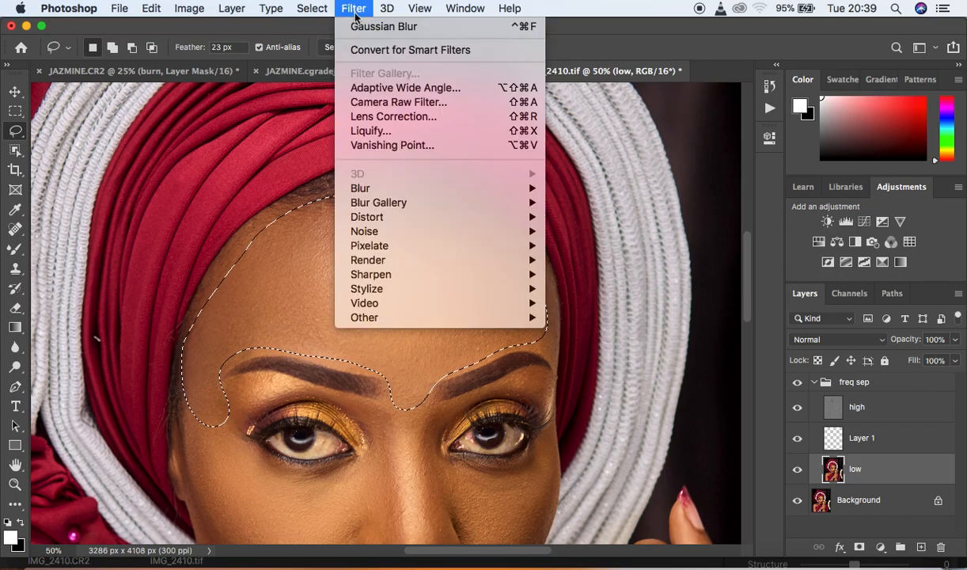
{"action": "mouse_move", "coordinate": [438, 192]}
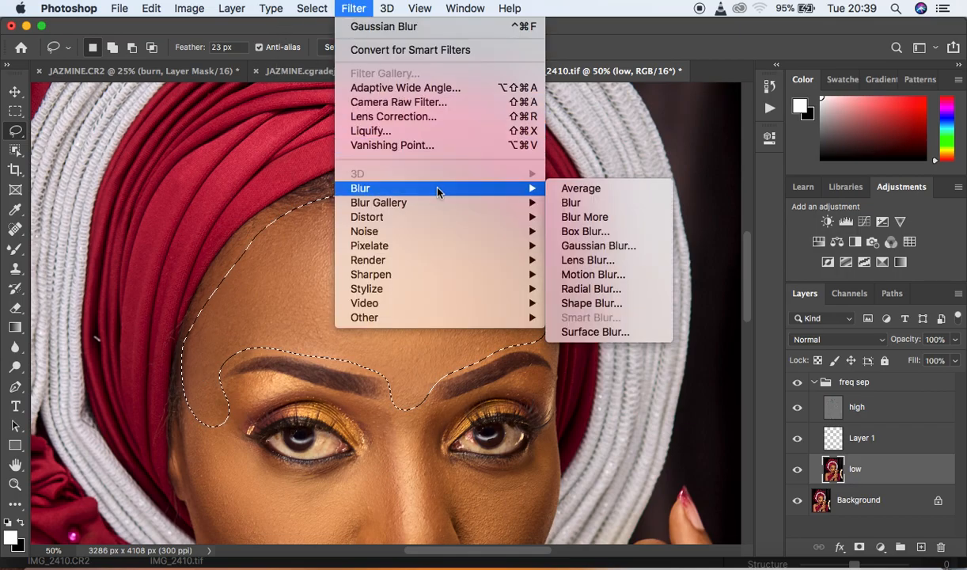
{"action": "left_click", "coordinate": [603, 247]}
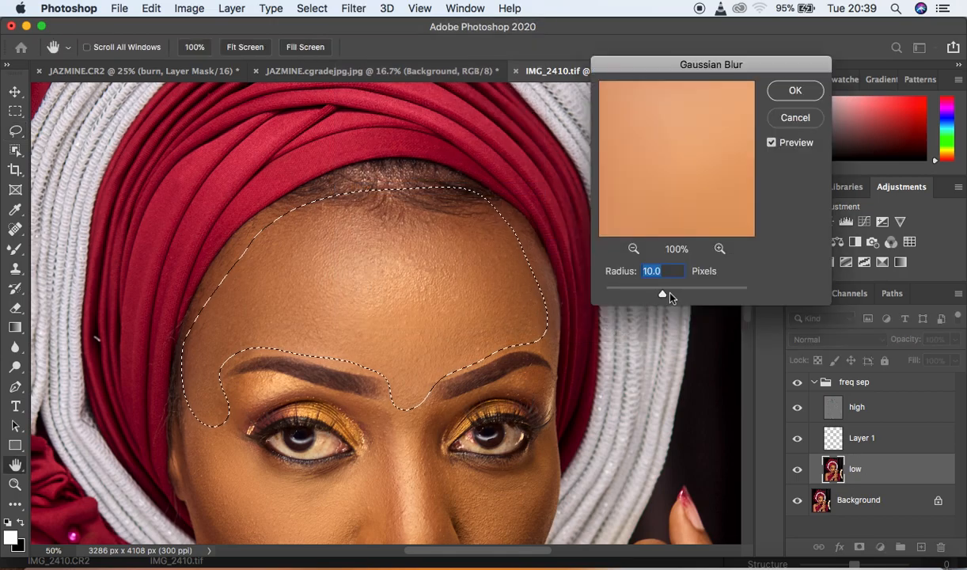
{"action": "left_click_drag", "start_coordinate": [663, 294], "coordinate": [670, 296]}
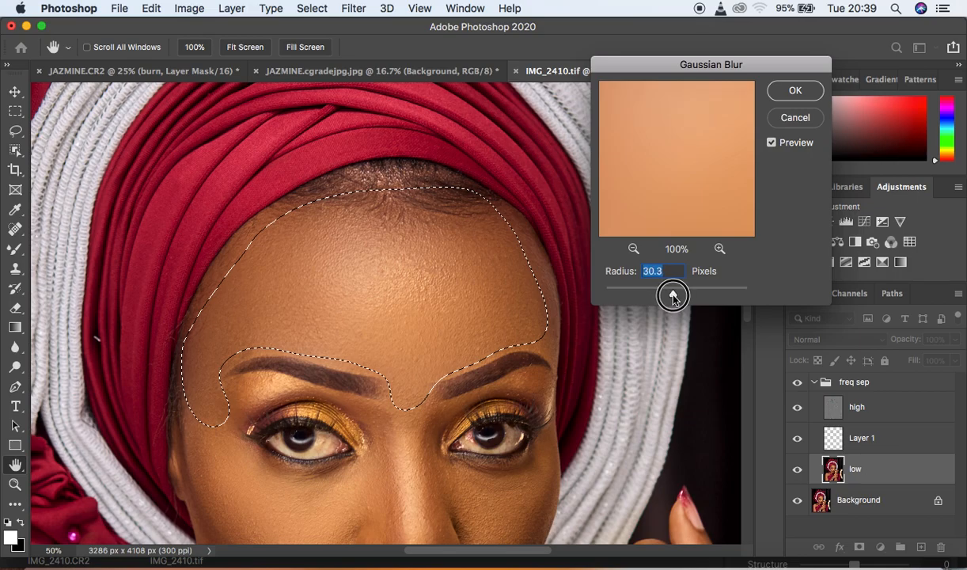
{"action": "key", "text": "super+minus"}
{"action": "key", "text": "super+minus"}
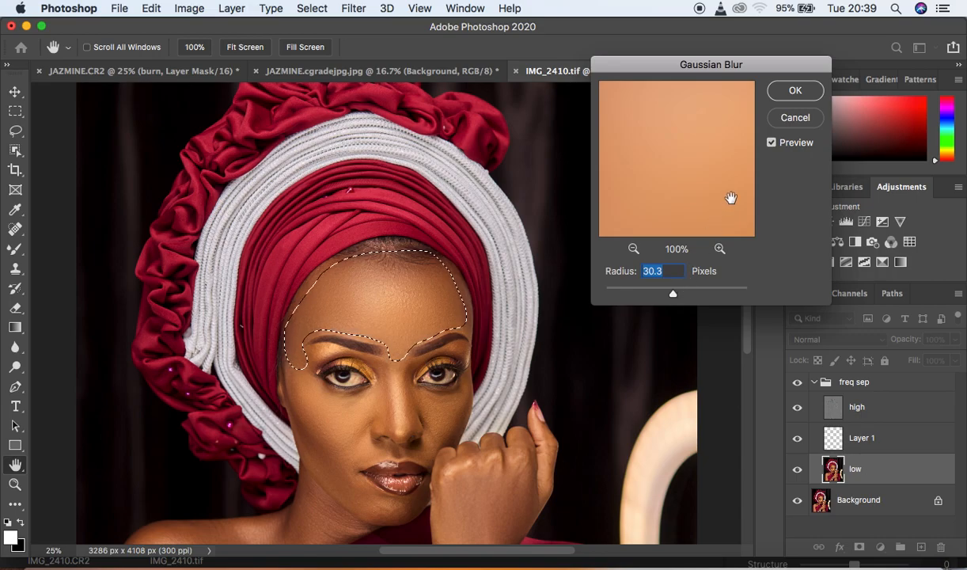
{"action": "left_click", "coordinate": [794, 93]}
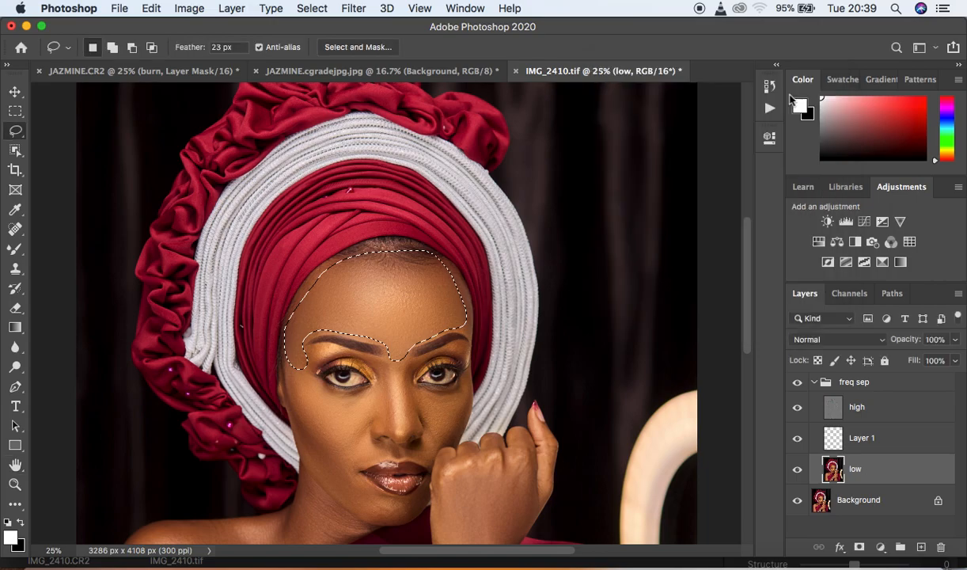
{"action": "left_click", "coordinate": [670, 274]}
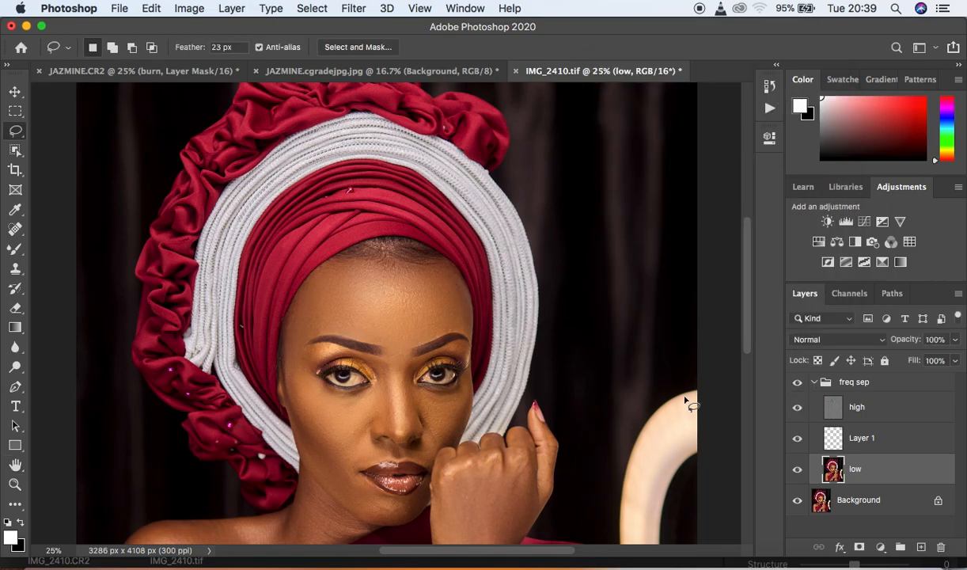
- Lasso the cheek on the picture's left side on the low layer and apply Gaussian Blur to it
{"action": "key", "text": "super+plus"}
{"action": "left_click_drag", "start_coordinate": [748, 306], "coordinate": [749, 358]}
{"action": "mouse_move", "coordinate": [258, 176]}
{"action": "left_mouse_down"}
{"action": "mouse_move", "coordinate": [264, 249]}
{"action": "mouse_move", "coordinate": [290, 282]}
{"action": "mouse_move", "coordinate": [321, 301]}
{"action": "mouse_move", "coordinate": [341, 295]}
{"action": "mouse_move", "coordinate": [364, 273]}
{"action": "mouse_move", "coordinate": [377, 230]}
{"action": "mouse_move", "coordinate": [370, 221]}
{"action": "mouse_move", "coordinate": [316, 227]}
{"action": "mouse_move", "coordinate": [273, 189]}
{"action": "left_mouse_up"}
{"action": "right_click", "coordinate": [273, 189]}
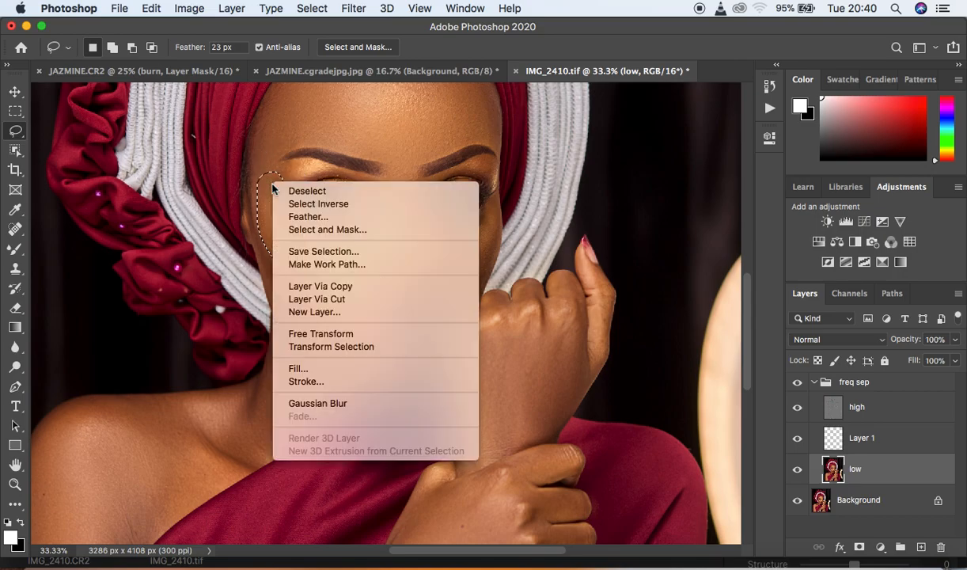
{"action": "left_click", "coordinate": [351, 404]}
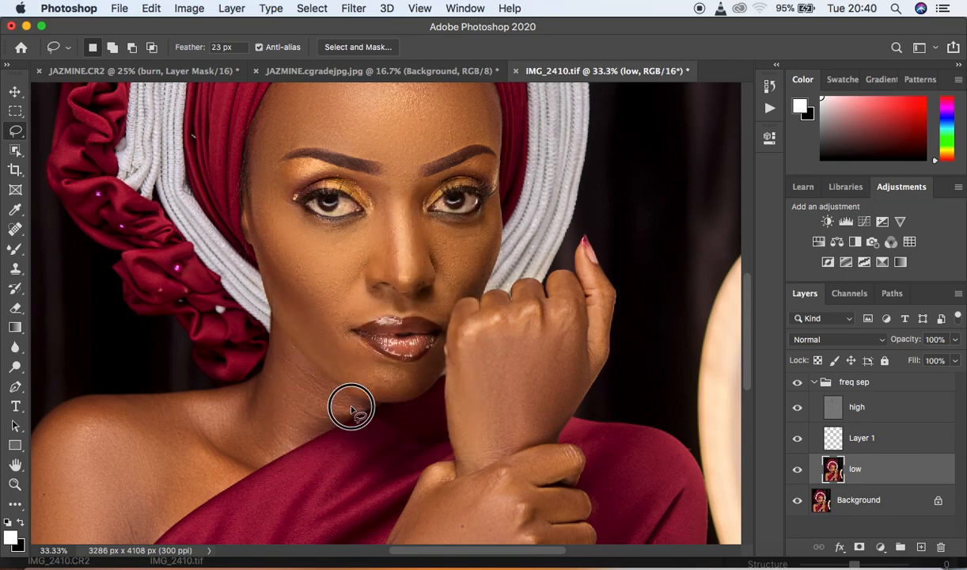
- Lasso the cheek below the eye on the picture's right side, apply Gaussian Blur and deselect
{"action": "mouse_move", "coordinate": [494, 193]}
{"action": "left_mouse_down"}
{"action": "mouse_move", "coordinate": [477, 220]}
{"action": "mouse_move", "coordinate": [426, 227]}
{"action": "mouse_move", "coordinate": [445, 281]}
{"action": "mouse_move", "coordinate": [484, 277]}
{"action": "mouse_move", "coordinate": [496, 197]}
{"action": "left_mouse_up"}
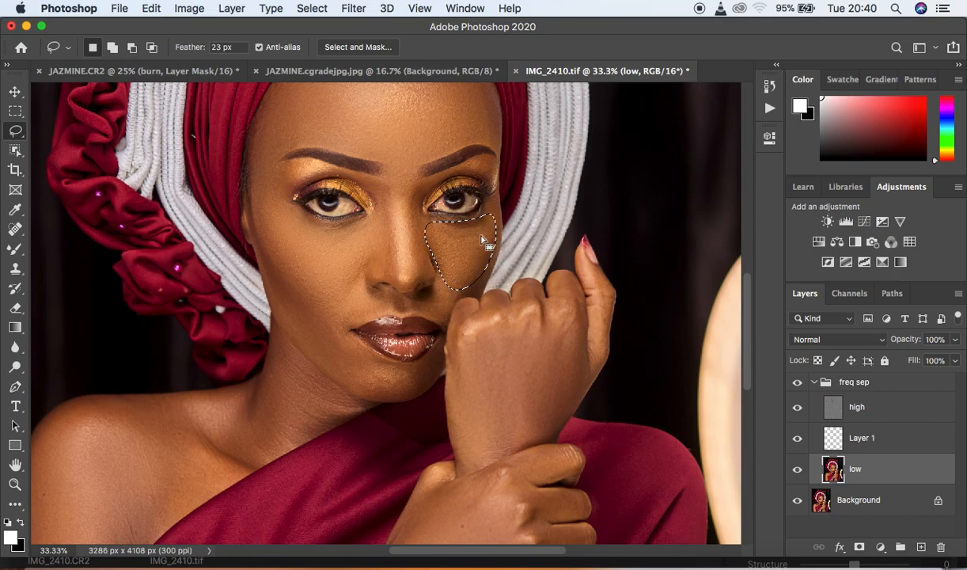
{"action": "right_click", "coordinate": [472, 243]}
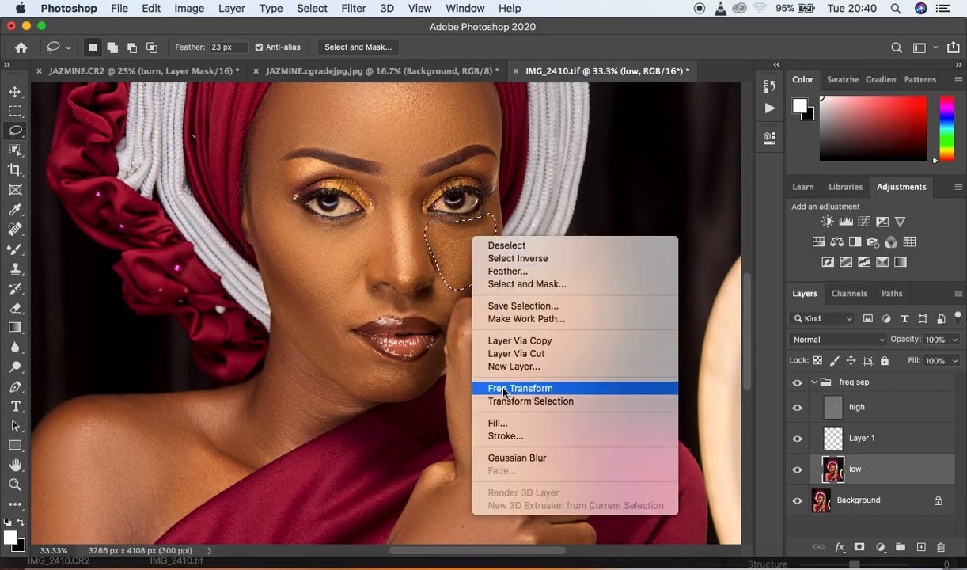
{"action": "left_click", "coordinate": [525, 456]}
{"action": "left_click", "coordinate": [528, 459]}
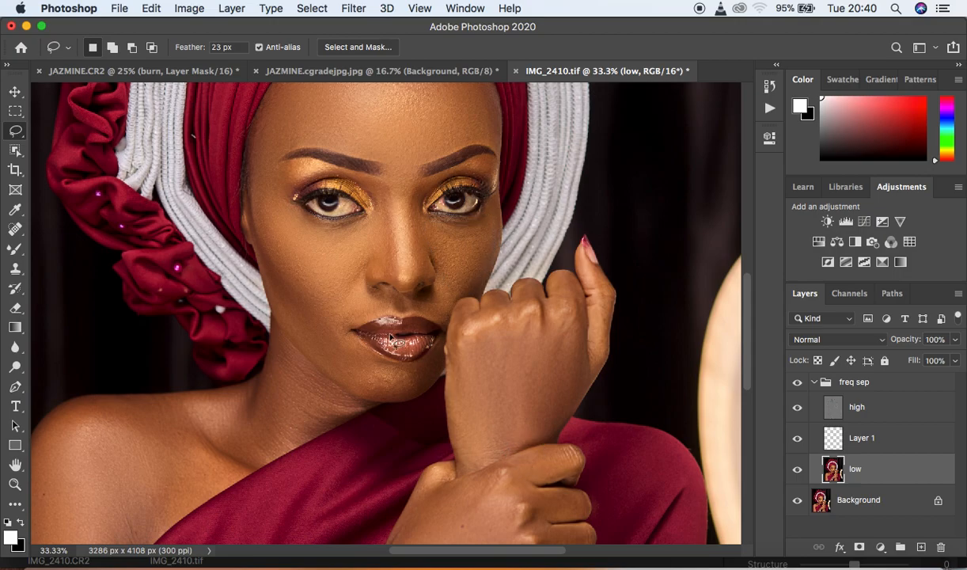
- Lasso the lower cheek from beside the nostril to the mouth corner, apply Gaussian Blur and deselect
{"action": "mouse_move", "coordinate": [349, 282]}
{"action": "left_mouse_down"}
{"action": "mouse_move", "coordinate": [380, 290]}
{"action": "mouse_move", "coordinate": [385, 305]}
{"action": "mouse_move", "coordinate": [336, 338]}
{"action": "mouse_move", "coordinate": [305, 343]}
{"action": "mouse_move", "coordinate": [287, 315]}
{"action": "mouse_move", "coordinate": [321, 310]}
{"action": "mouse_move", "coordinate": [349, 282]}
{"action": "left_mouse_up"}
{"action": "right_click", "coordinate": [346, 309]}
{"action": "left_click", "coordinate": [430, 506]}
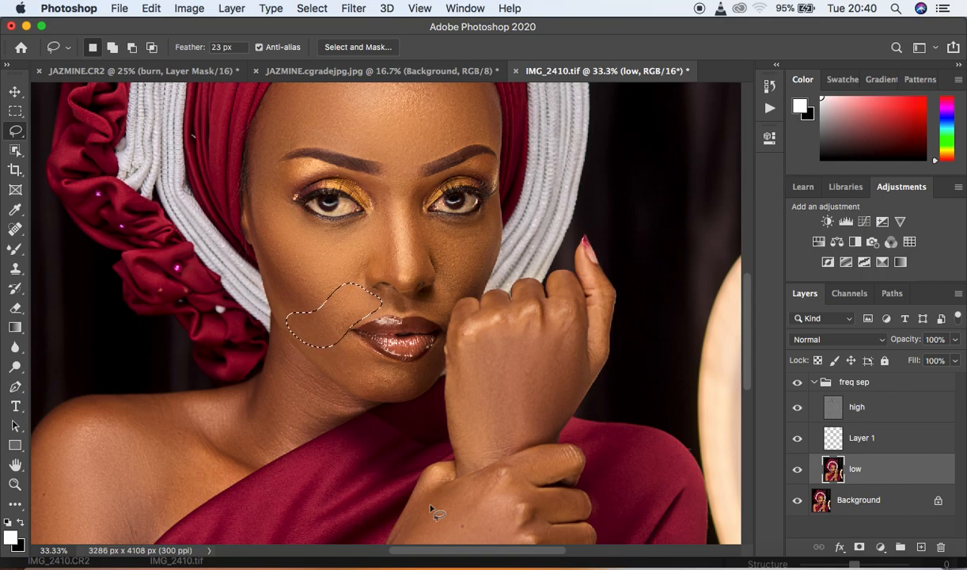
{"action": "key", "text": "super+shift+f"}
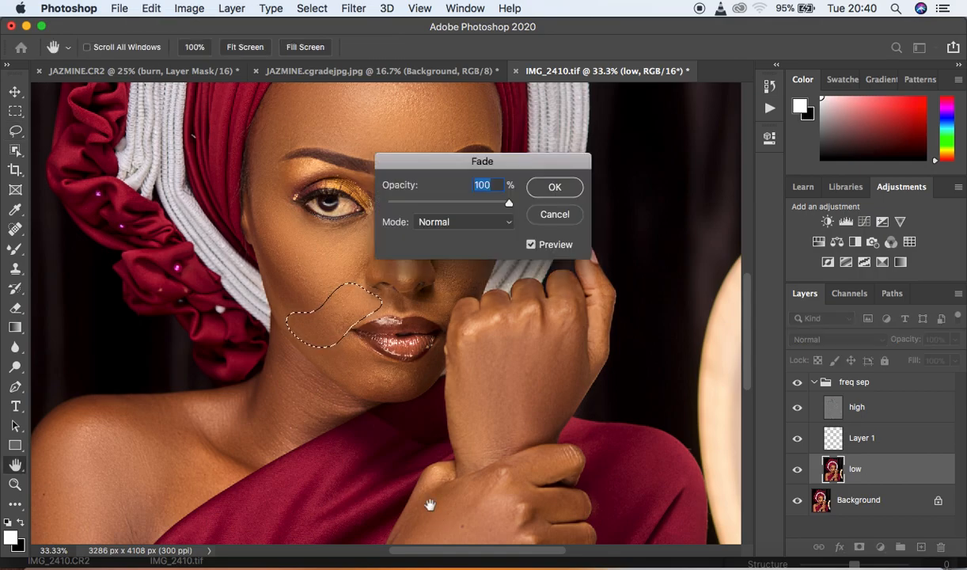
{"action": "left_click", "coordinate": [553, 214]}
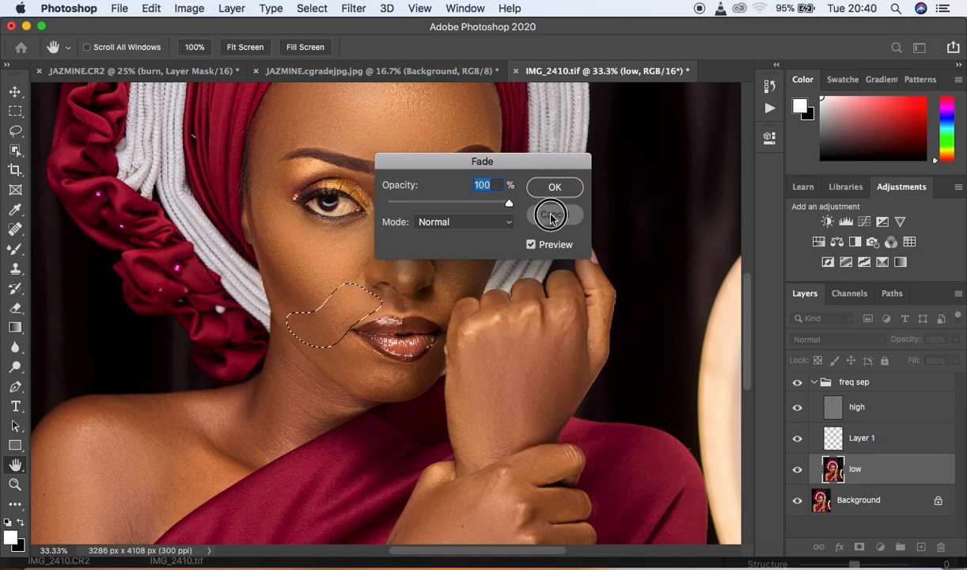
{"action": "key", "text": "super+d"}
- Blur the chin below the lips and the small patch between nostril and knuckles with Lasso selections and Gaussian Blur
{"action": "mouse_move", "coordinate": [343, 332]}
{"action": "left_mouse_down"}
{"action": "mouse_move", "coordinate": [408, 369]}
{"action": "mouse_move", "coordinate": [430, 352]}
{"action": "mouse_move", "coordinate": [425, 376]}
{"action": "mouse_move", "coordinate": [395, 395]}
{"action": "mouse_move", "coordinate": [375, 394]}
{"action": "mouse_move", "coordinate": [331, 361]}
{"action": "left_mouse_up"}
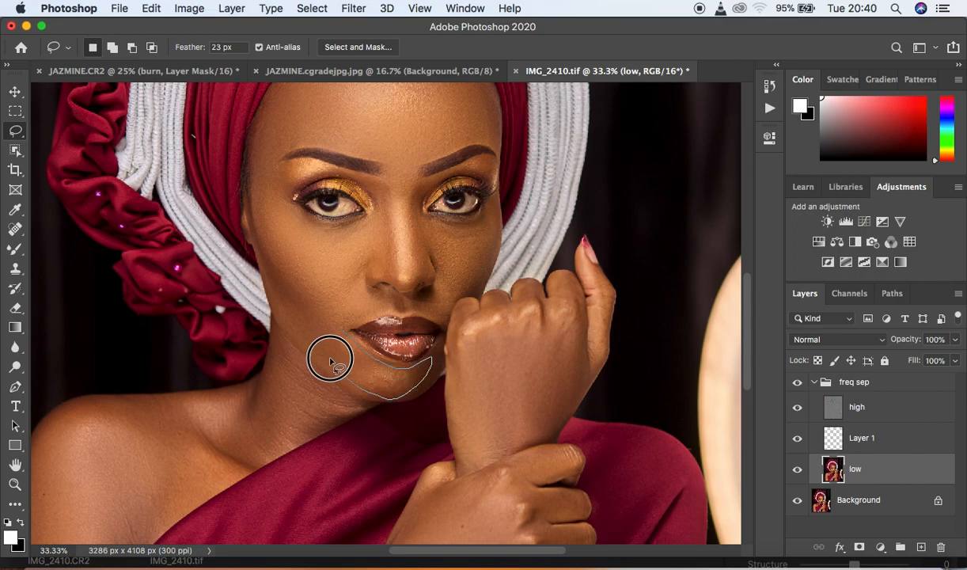
{"action": "right_click", "coordinate": [360, 372]}
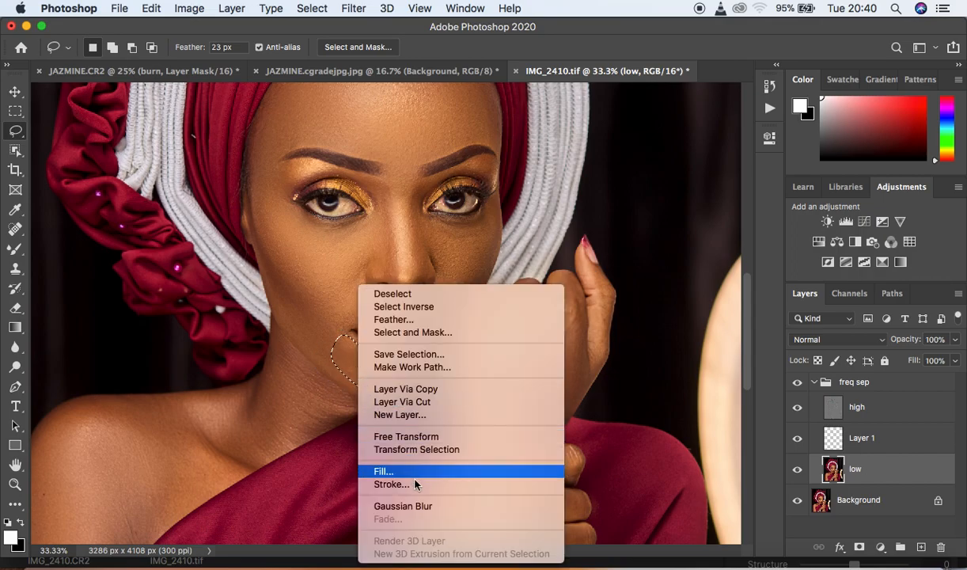
{"action": "left_click", "coordinate": [424, 506]}
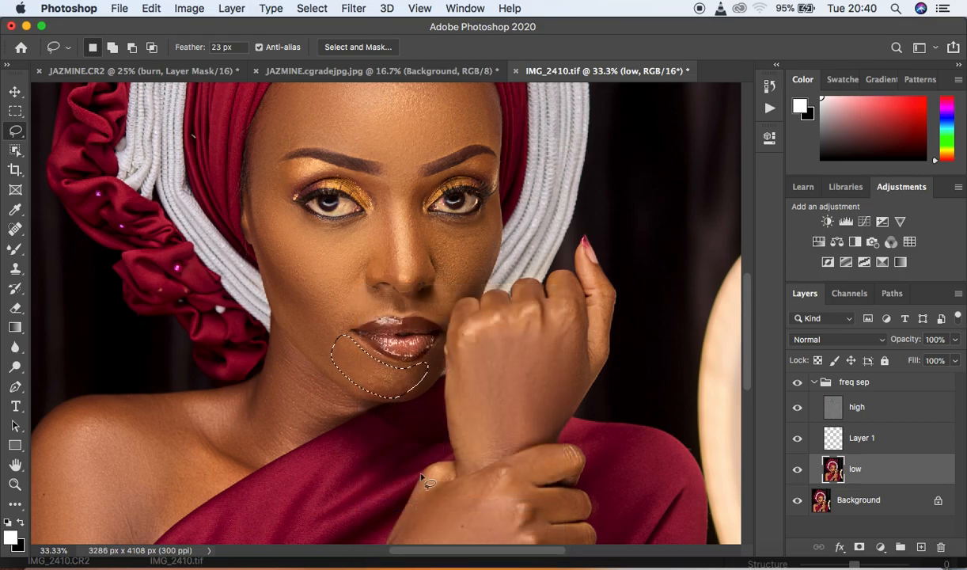
{"action": "mouse_move", "coordinate": [428, 299]}
{"action": "left_mouse_down"}
{"action": "mouse_move", "coordinate": [421, 303]}
{"action": "mouse_move", "coordinate": [438, 318]}
{"action": "mouse_move", "coordinate": [449, 287]}
{"action": "mouse_move", "coordinate": [431, 301]}
{"action": "left_mouse_up"}
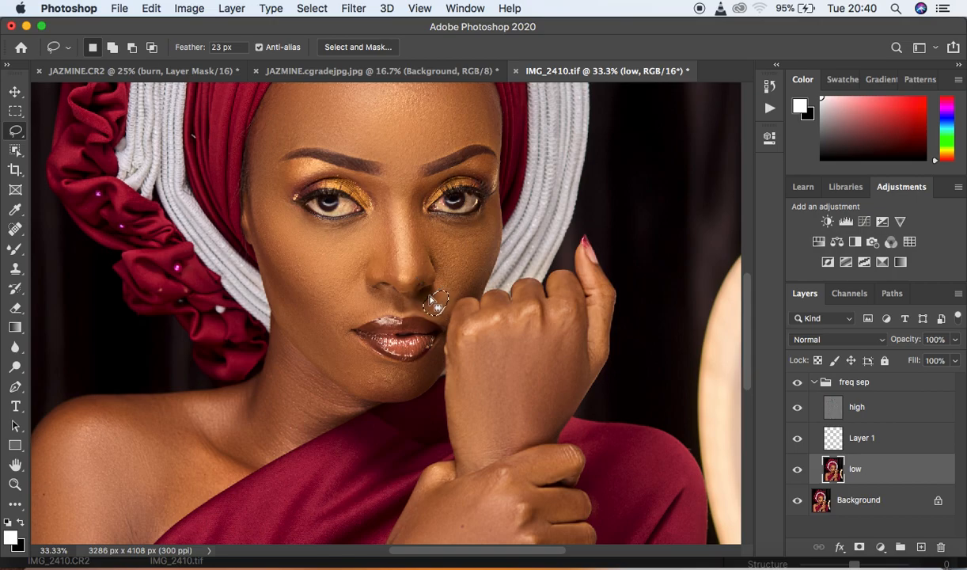
{"action": "right_click", "coordinate": [434, 306]}
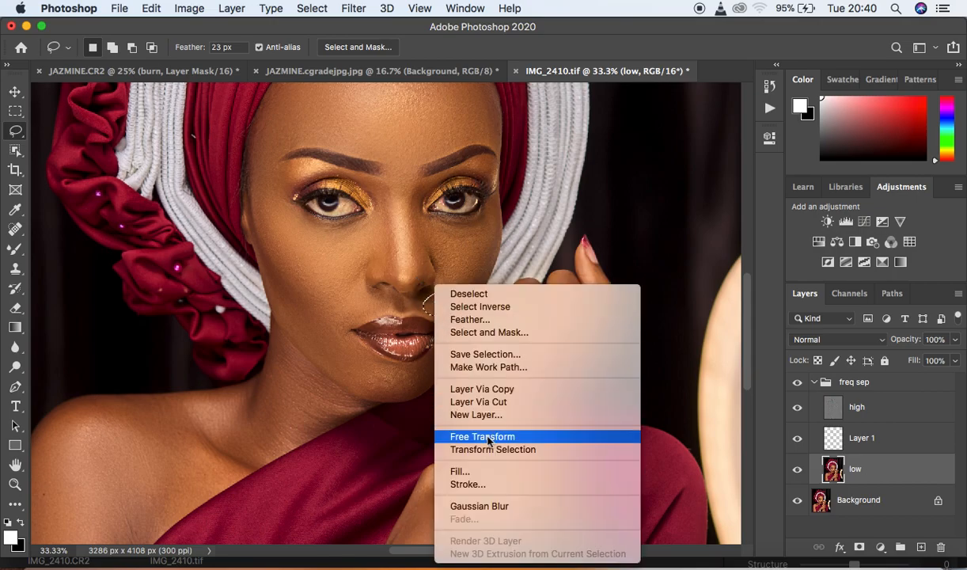
{"action": "left_click", "coordinate": [513, 510]}
{"action": "left_click", "coordinate": [515, 285]}
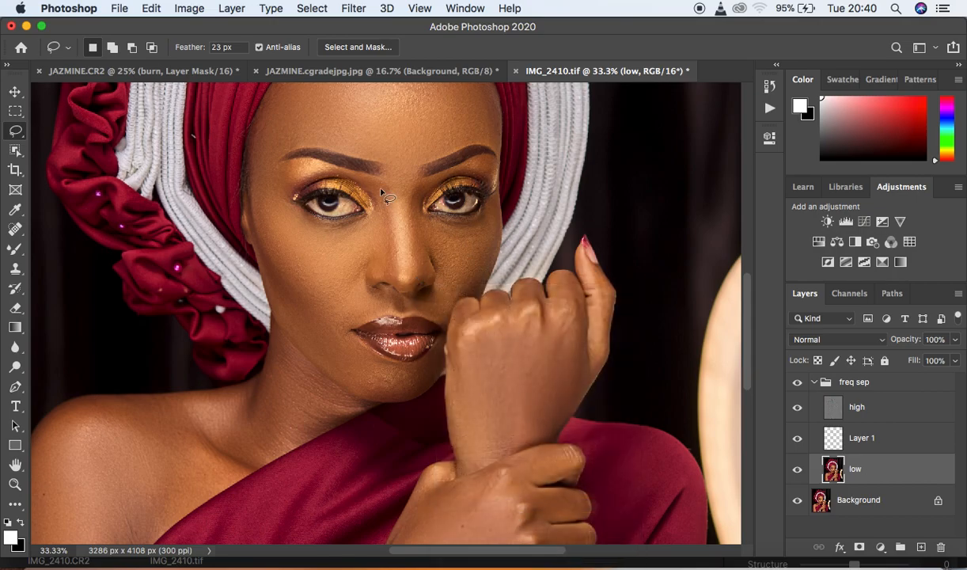
- Lasso each side of the nose in turn, apply Gaussian Blur to both areas and deselect
{"action": "mouse_move", "coordinate": [380, 181]}
{"action": "left_mouse_down"}
{"action": "mouse_move", "coordinate": [399, 280]}
{"action": "mouse_move", "coordinate": [361, 261]}
{"action": "mouse_move", "coordinate": [381, 230]}
{"action": "mouse_move", "coordinate": [372, 192]}
{"action": "left_mouse_up"}
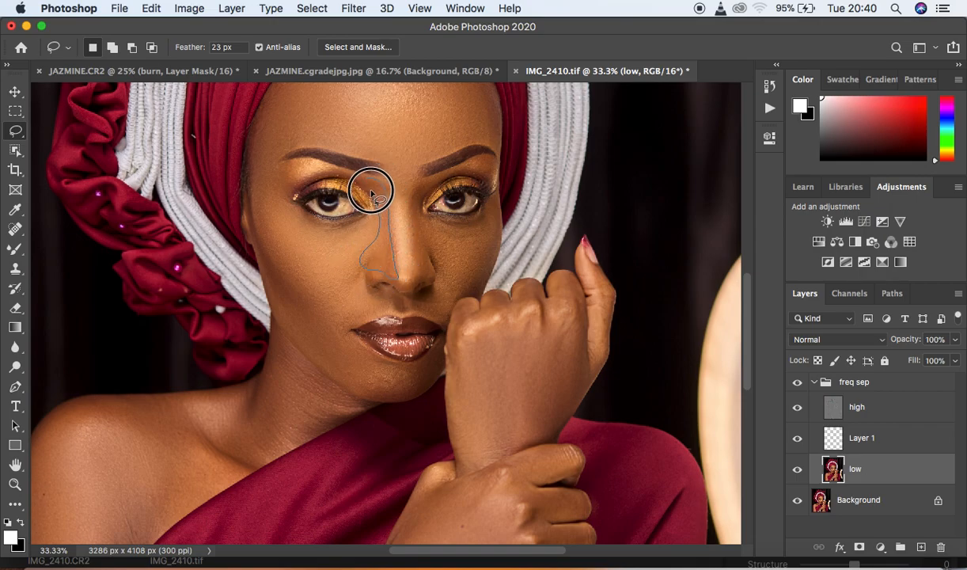
{"action": "right_click", "coordinate": [382, 251]}
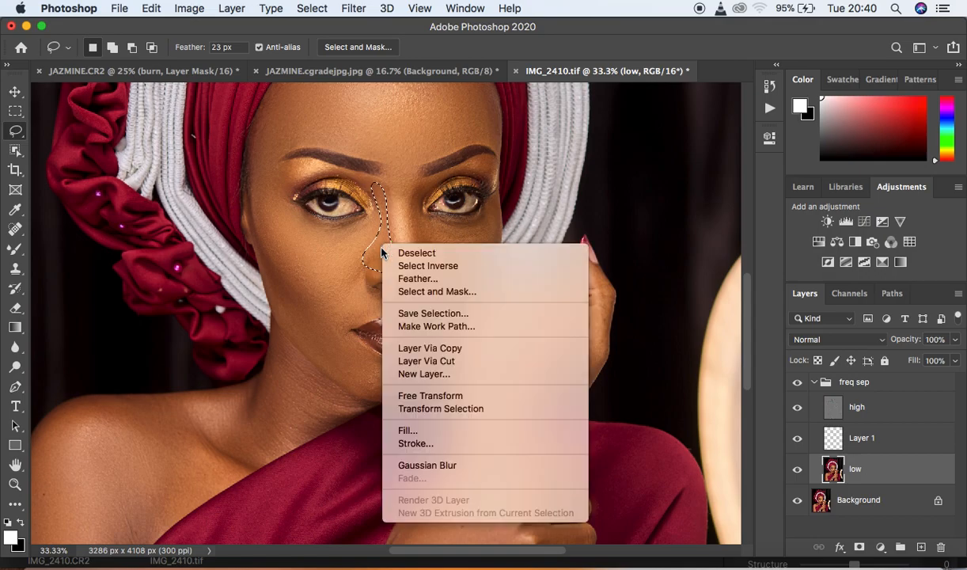
{"action": "left_click", "coordinate": [448, 465]}
{"action": "mouse_move", "coordinate": [421, 182]}
{"action": "left_mouse_down"}
{"action": "mouse_move", "coordinate": [411, 227]}
{"action": "mouse_move", "coordinate": [422, 277]}
{"action": "mouse_move", "coordinate": [429, 258]}
{"action": "mouse_move", "coordinate": [439, 260]}
{"action": "mouse_move", "coordinate": [422, 205]}
{"action": "left_mouse_up"}
{"action": "right_click", "coordinate": [421, 239]}
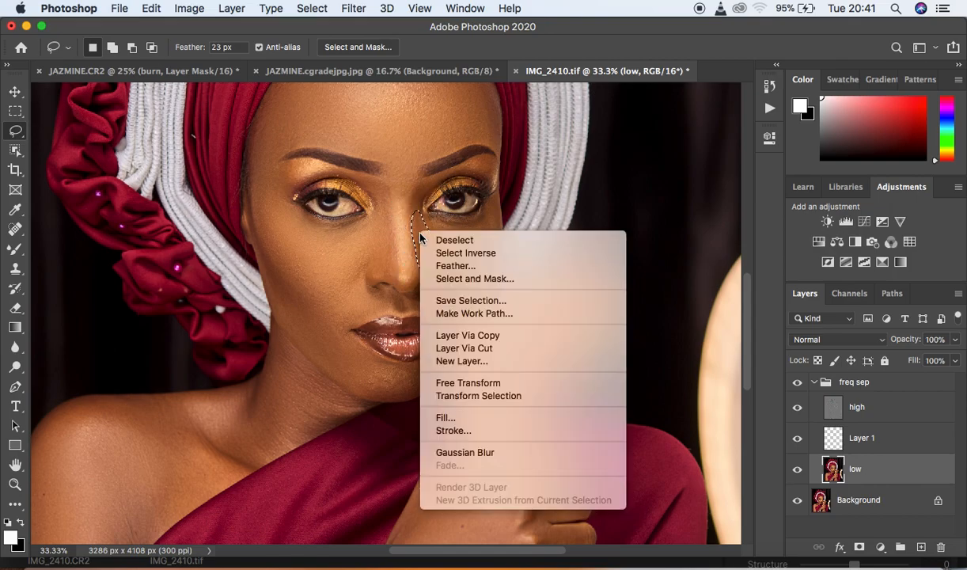
{"action": "left_click", "coordinate": [483, 453]}
{"action": "left_click", "coordinate": [523, 370]}
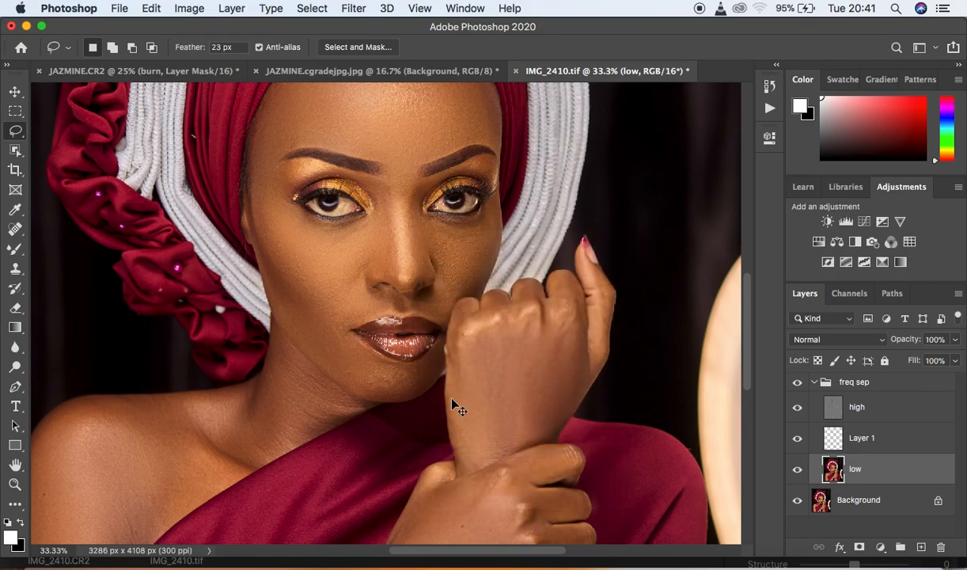
- Compare the whole portrait with the freq sep group off and on
{"action": "key", "text": "super+minus"}
{"action": "key", "text": "super+minus"}
{"action": "key", "text": "super+minus"}
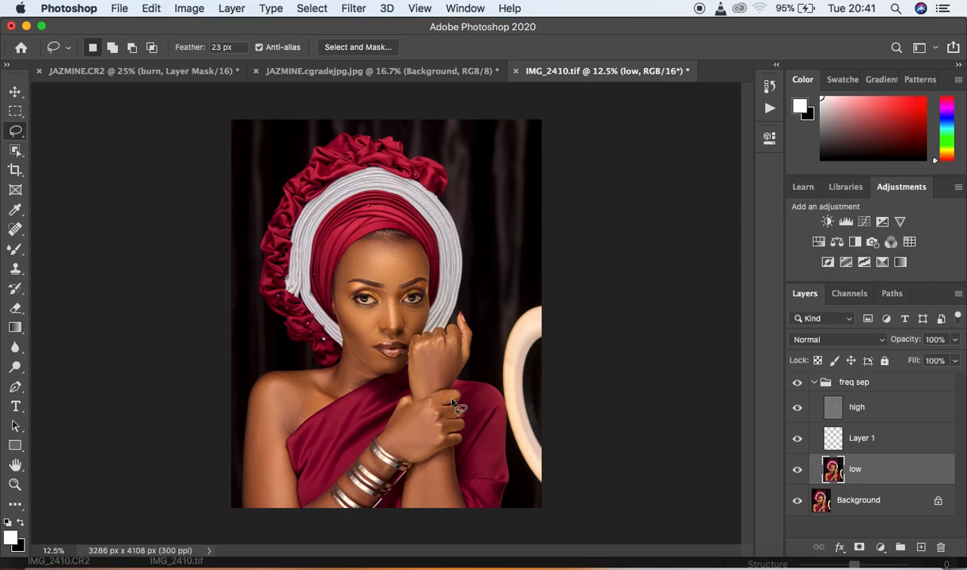
{"action": "left_click", "coordinate": [804, 383]}
{"action": "left_click", "coordinate": [798, 383]}
{"action": "left_click", "coordinate": [804, 383]}
{"action": "left_click", "coordinate": [804, 383]}
{"action": "left_click", "coordinate": [803, 383]}
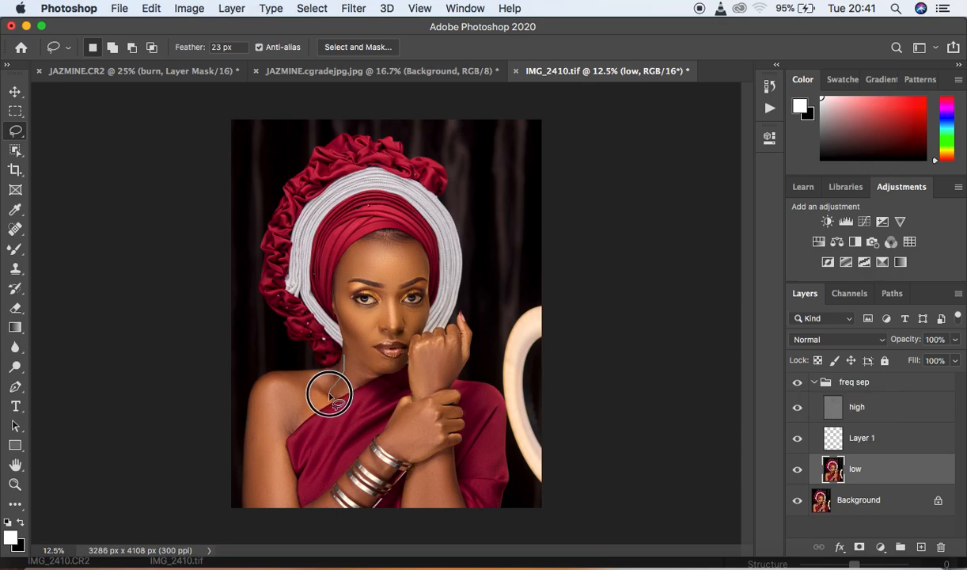
- Lasso the neck below the jaw on the low layer, apply Gaussian Blur and deselect
{"action": "left_click_drag", "start_coordinate": [362, 369], "coordinate": [353, 363]}
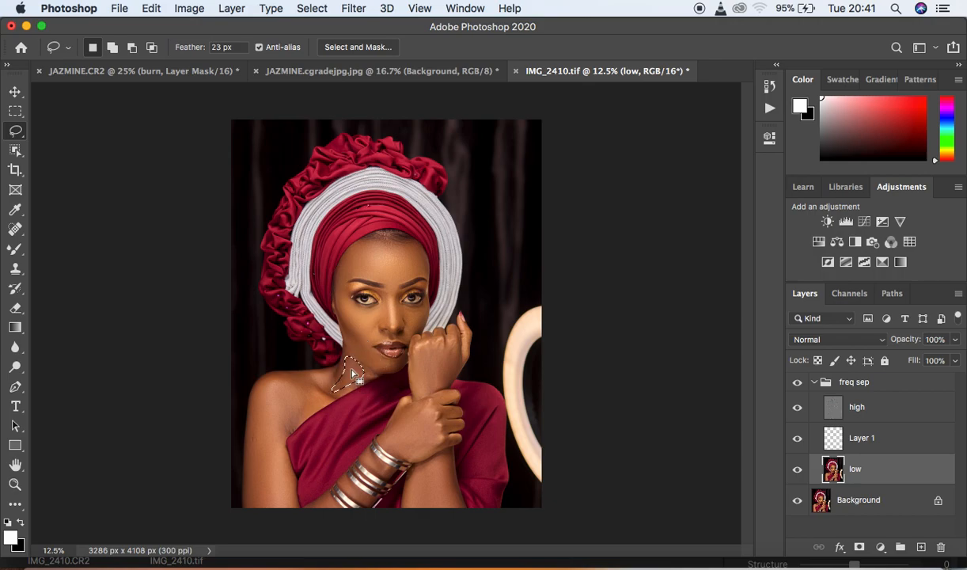
{"action": "right_click", "coordinate": [353, 370]}
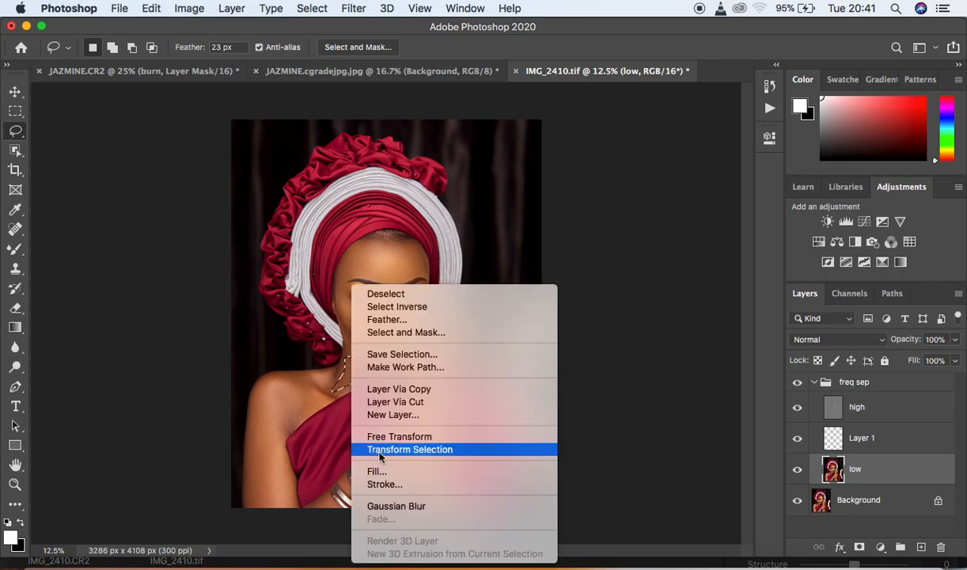
{"action": "left_click", "coordinate": [401, 506]}
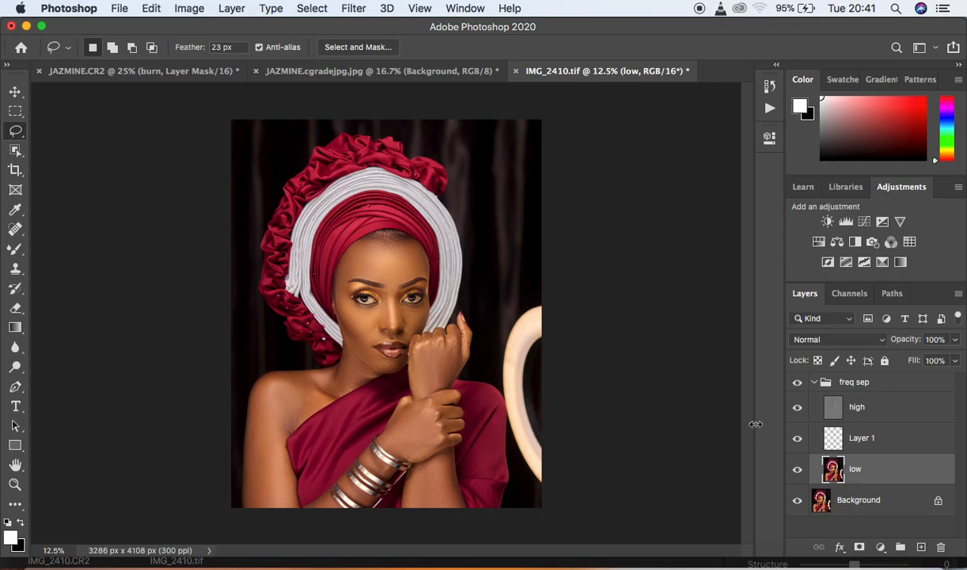
- Clone Stamp clean skin texture over the cheek beside the nose on the high layer
{"action": "left_click", "coordinate": [823, 396]}
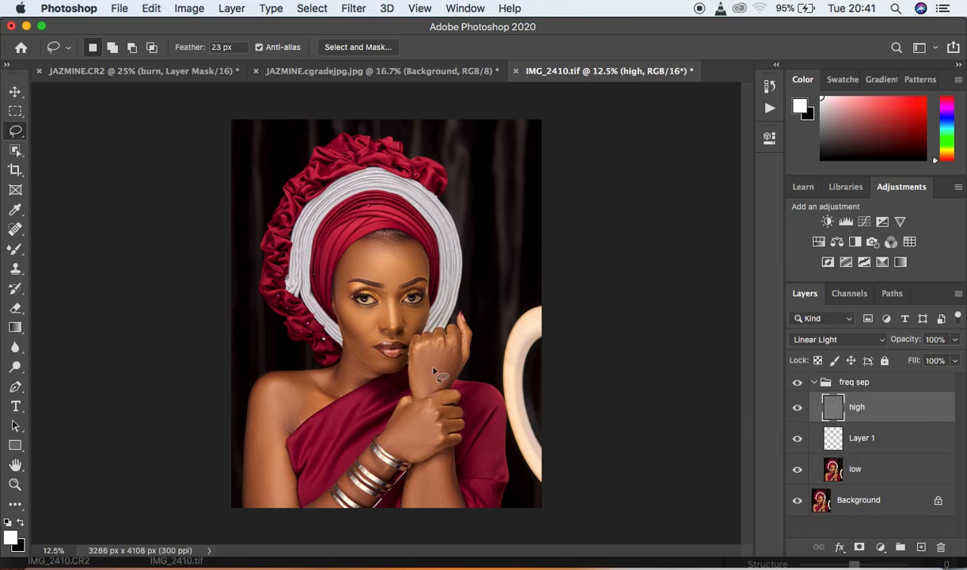
{"action": "left_click", "coordinate": [15, 269]}
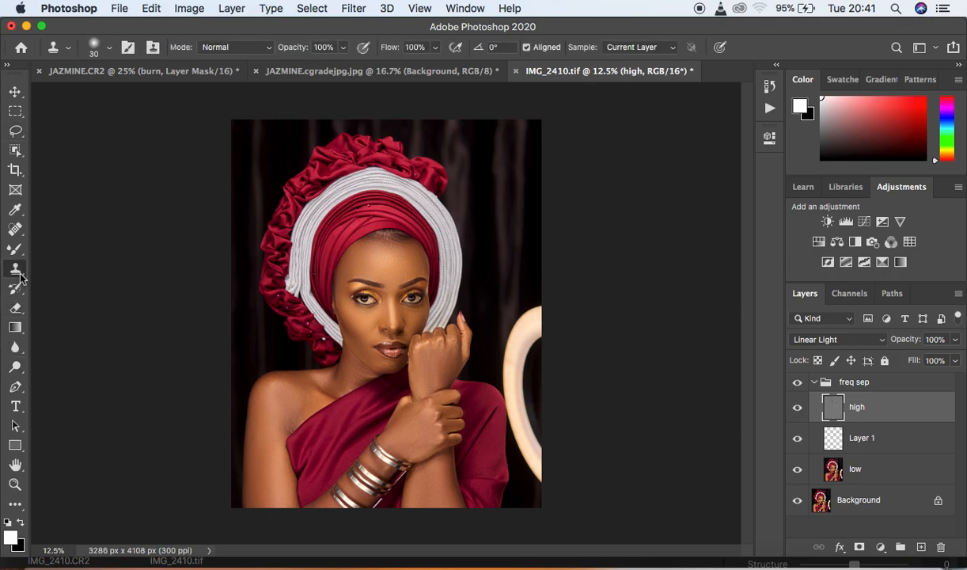
{"action": "key", "text": "super+plus"}
{"action": "key", "text": "super+plus"}
{"action": "key", "text": "super+plus"}
{"action": "key", "text": "super+plus"}
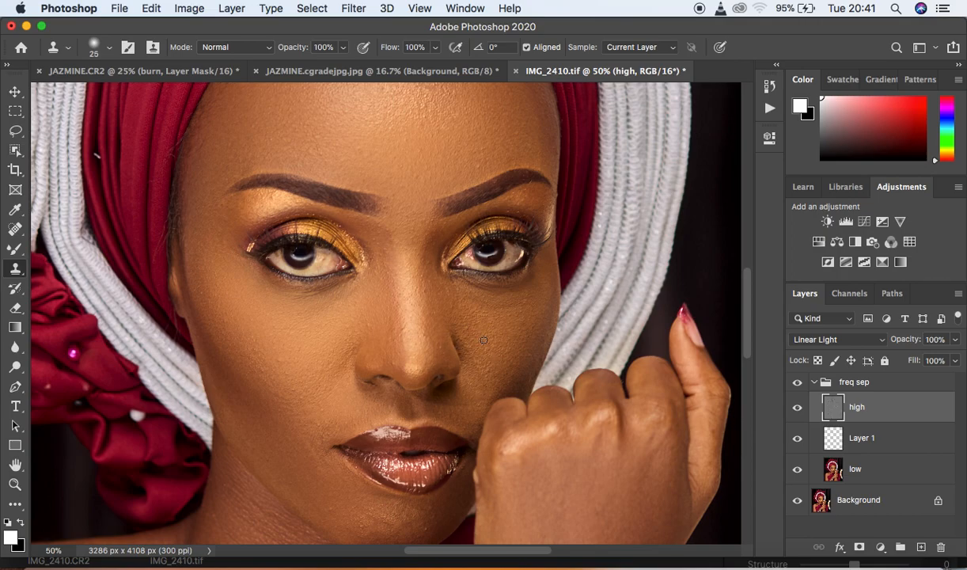
{"action": "left_click", "coordinate": [486, 335], "text": "alt"}
{"action": "left_click", "coordinate": [480, 336], "text": "alt"}
{"action": "left_click_drag", "start_coordinate": [462, 340], "coordinate": [473, 337]}
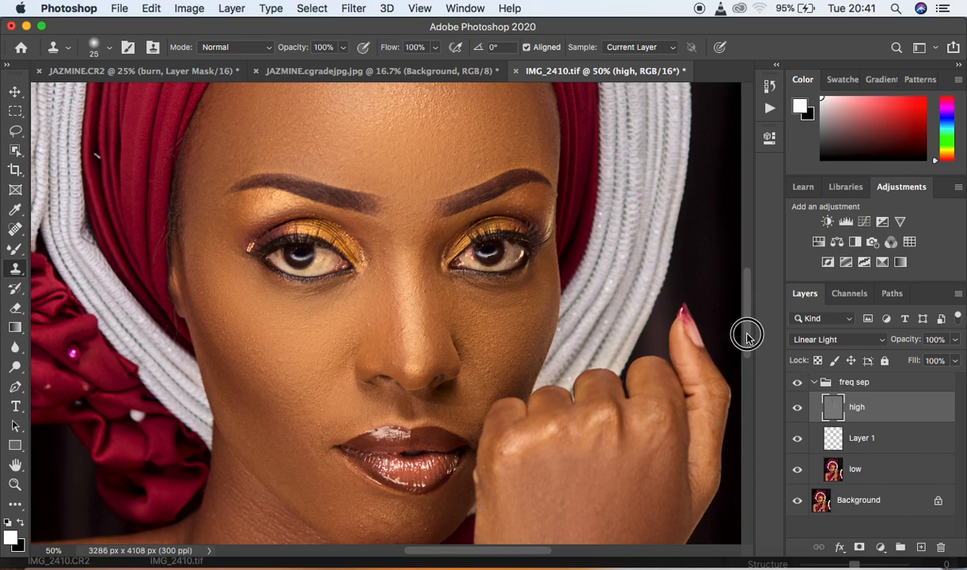
- Clone away the blemishes on the chin and the cheek beside the mouth on the high layer
{"action": "scroll", "coordinate": [748, 341], "scroll_direction": "down", "scroll_amount": 3}
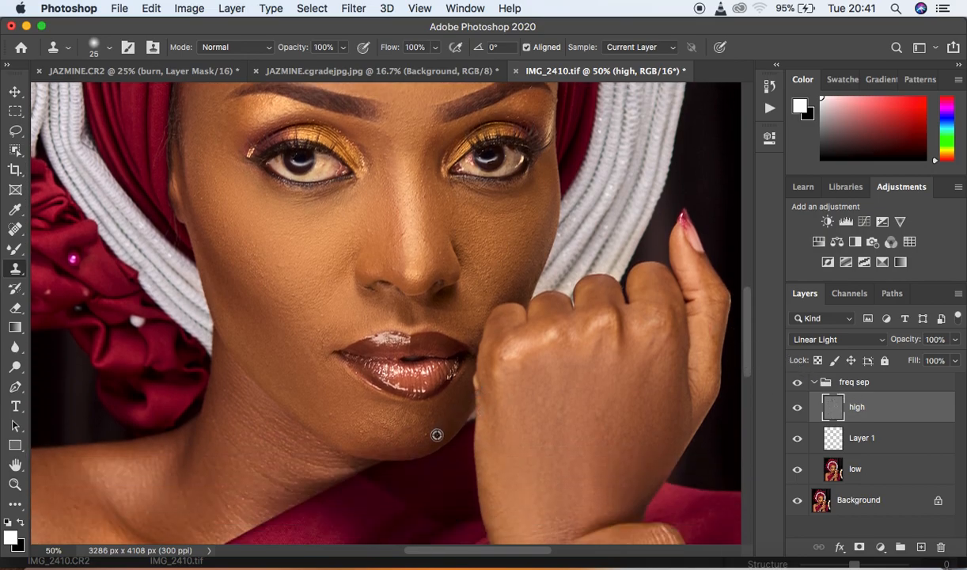
{"action": "left_click", "coordinate": [449, 421], "text": "alt"}
{"action": "left_click", "coordinate": [433, 422]}
{"action": "left_click", "coordinate": [443, 418], "text": "alt"}
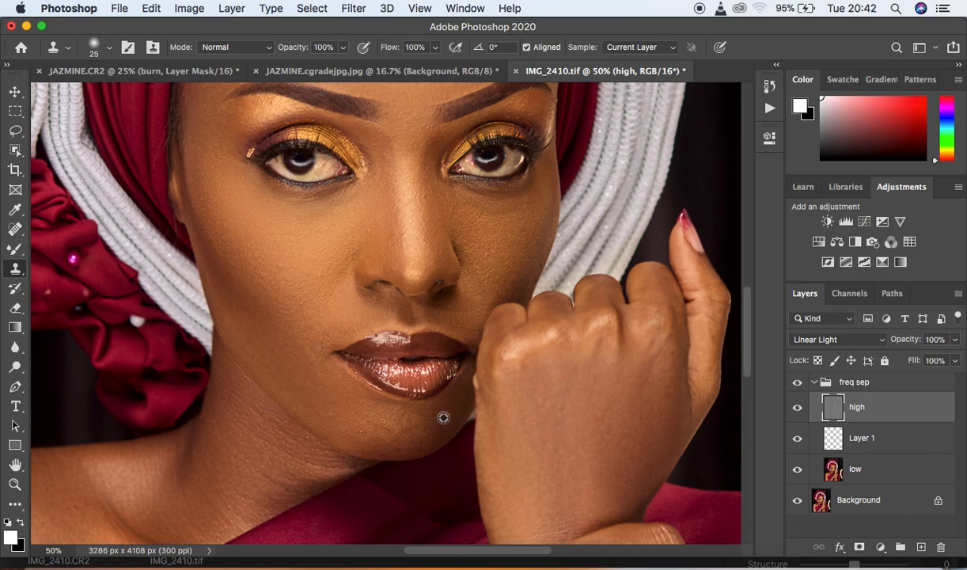
{"action": "left_click", "coordinate": [428, 414]}
{"action": "left_click", "coordinate": [434, 428], "text": "alt"}
{"action": "left_click", "coordinate": [425, 432]}
{"action": "left_click", "coordinate": [330, 374], "text": "alt"}
{"action": "left_click", "coordinate": [326, 351]}
{"action": "key", "text": "super+minus"}
{"action": "key", "text": "super+minus"}
{"action": "key", "text": "super+minus"}
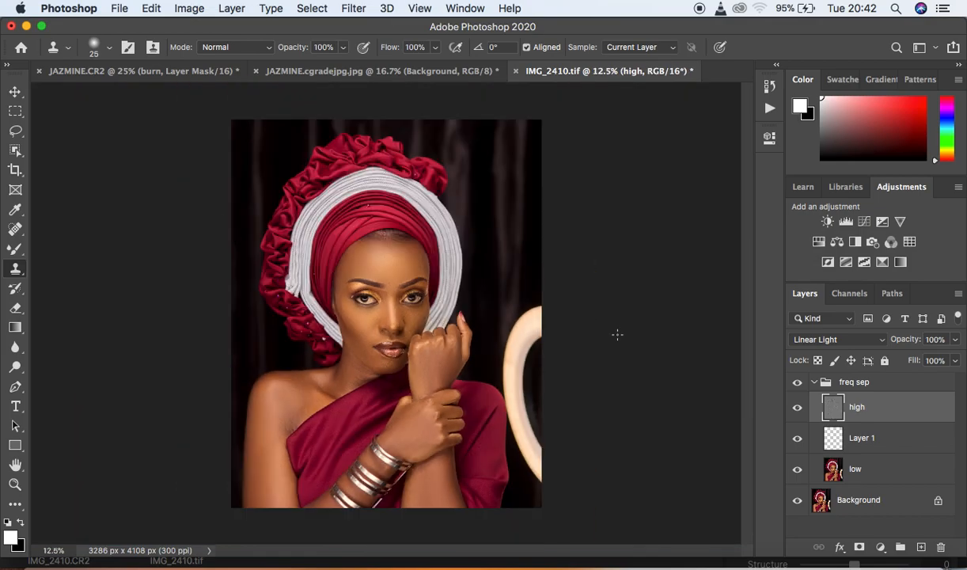
- Collapse the freq sep group and compare the portrait with the group off and on
{"action": "left_click", "coordinate": [814, 382]}
{"action": "left_click", "coordinate": [798, 385]}
{"action": "left_click", "coordinate": [798, 385]}
{"action": "left_click", "coordinate": [798, 385]}
{"action": "left_click", "coordinate": [798, 385]}
{"action": "left_click", "coordinate": [798, 385]}
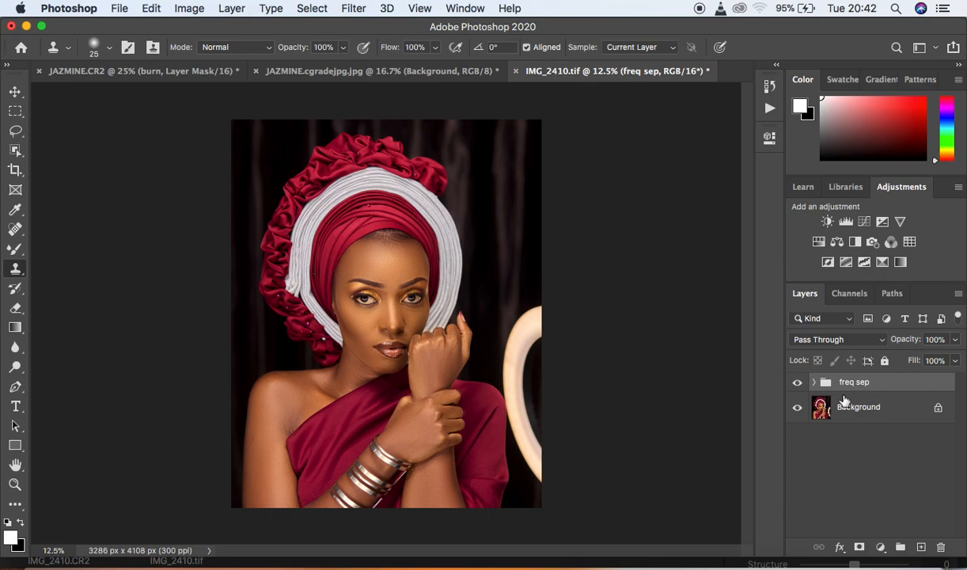
- Run the DNB action from the DODGE AND BURN set to add the dodge and burn curves layers
{"action": "left_click", "coordinate": [769, 85]}
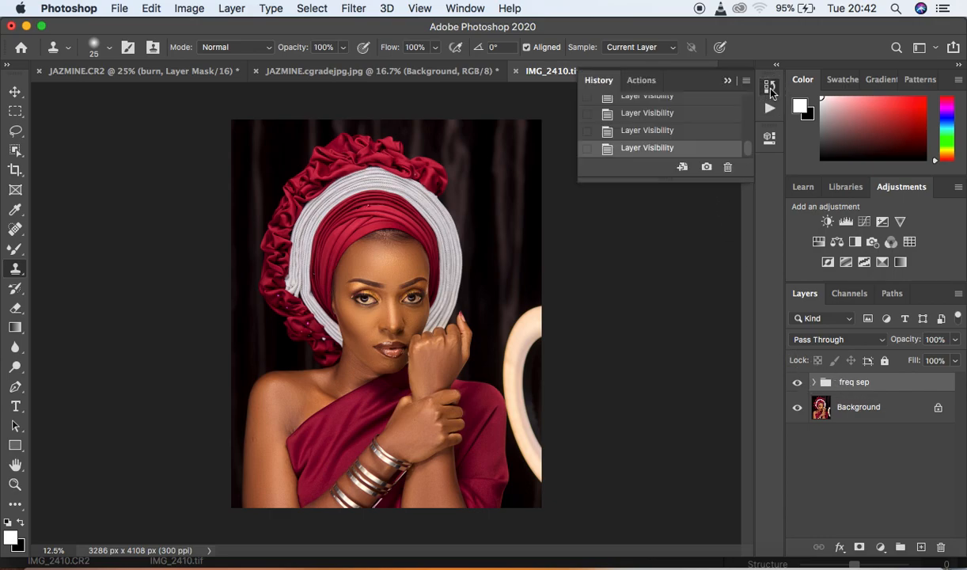
{"action": "left_click", "coordinate": [642, 81]}
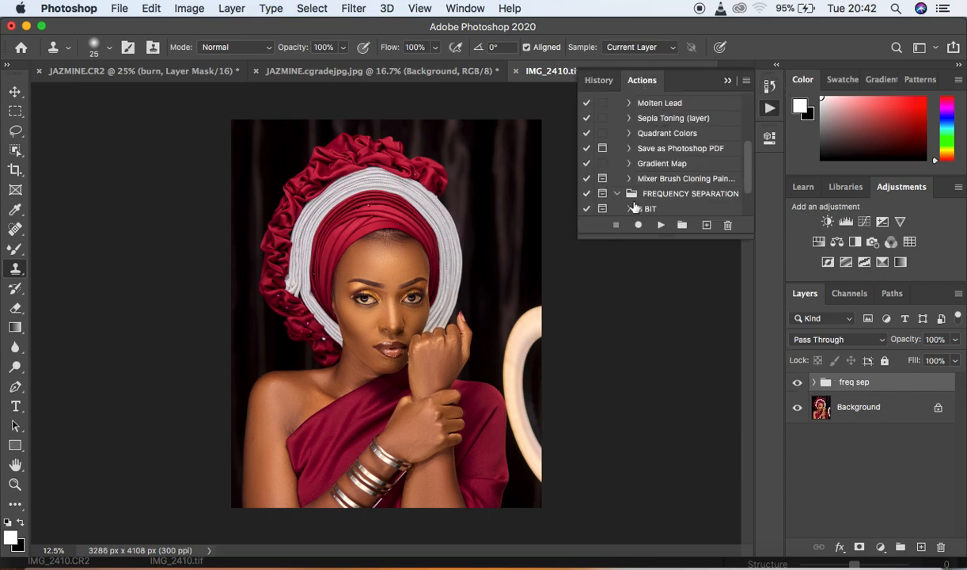
{"action": "left_click", "coordinate": [617, 193]}
{"action": "scroll", "coordinate": [747, 174], "scroll_direction": "down", "scroll_amount": 1}
{"action": "left_click", "coordinate": [664, 225]}
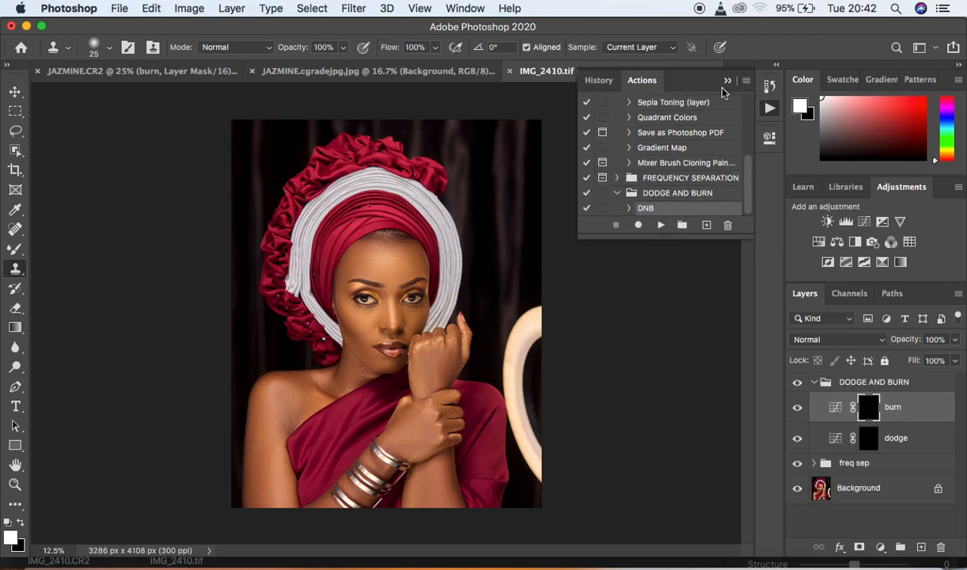
{"action": "left_click", "coordinate": [728, 80]}
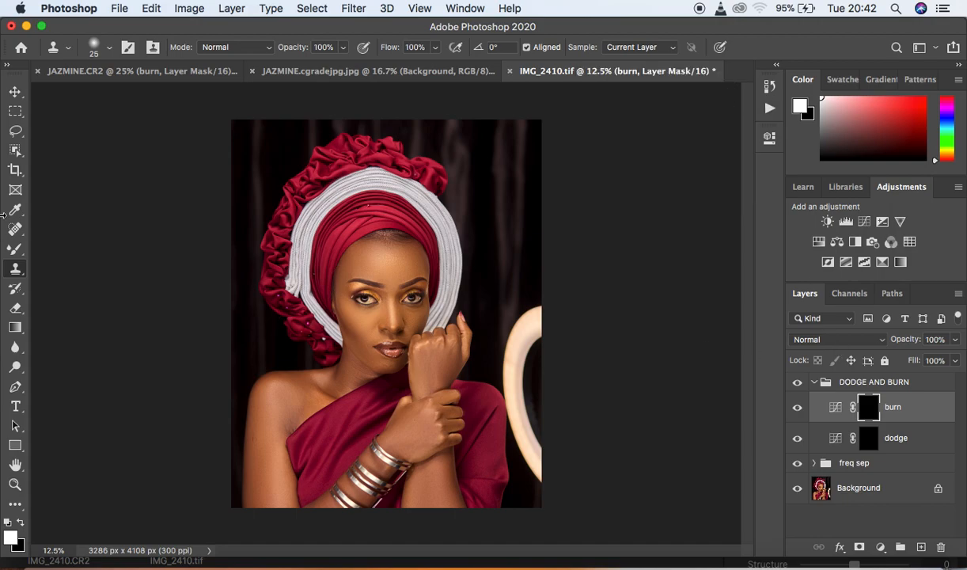
- Switch from the Mixer Brush to the regular Brush tool and set its opacity to 100%
{"action": "left_click", "coordinate": [15, 250]}
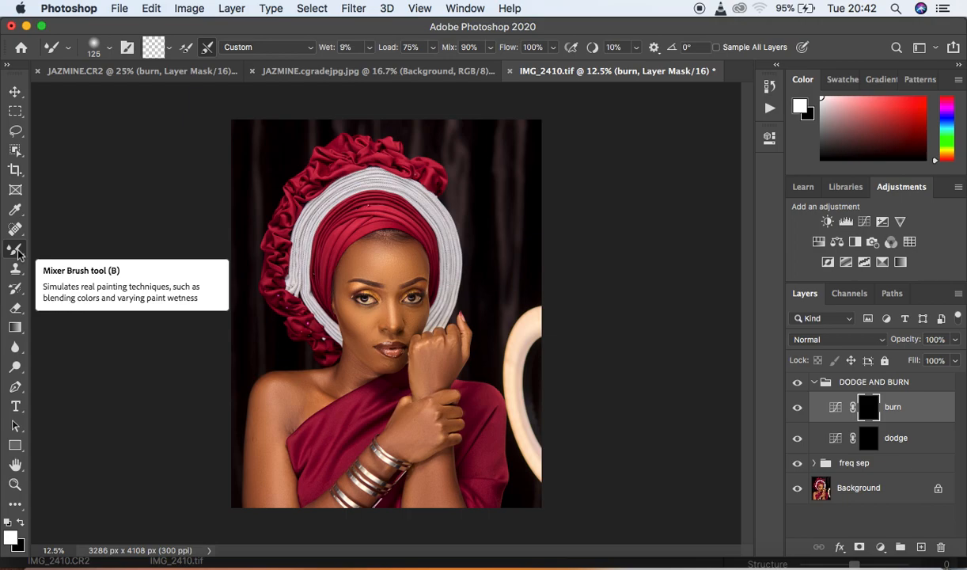
{"action": "right_click", "coordinate": [17, 252]}
{"action": "left_click", "coordinate": [65, 249]}
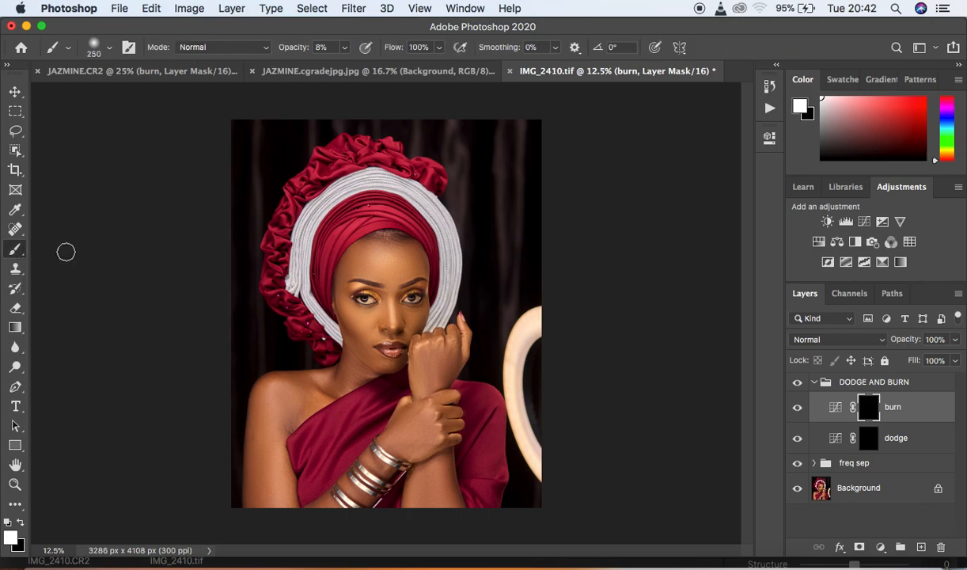
{"action": "left_click", "coordinate": [344, 46]}
{"action": "left_click_drag", "start_coordinate": [345, 69], "coordinate": [471, 70]}
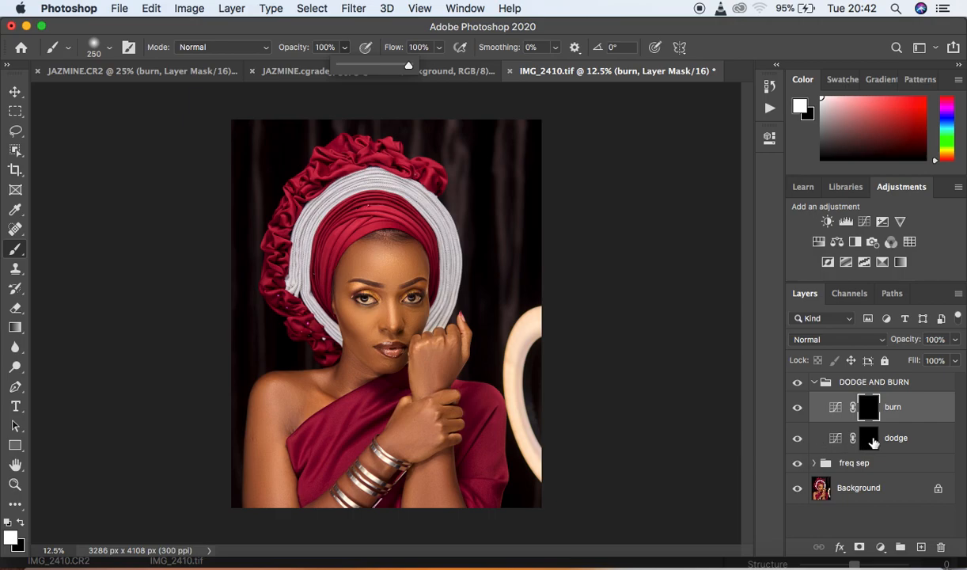
- Paint white highlight strokes down the nose bridge and across the forehead on the dodge mask with a 70 px brush
{"action": "left_click", "coordinate": [871, 438]}
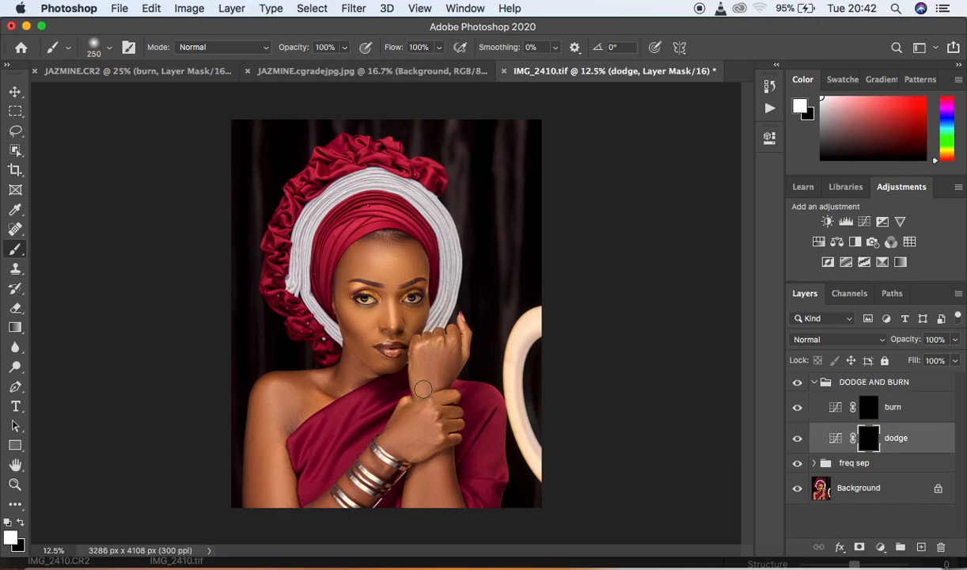
{"action": "key", "text": "super+equal"}
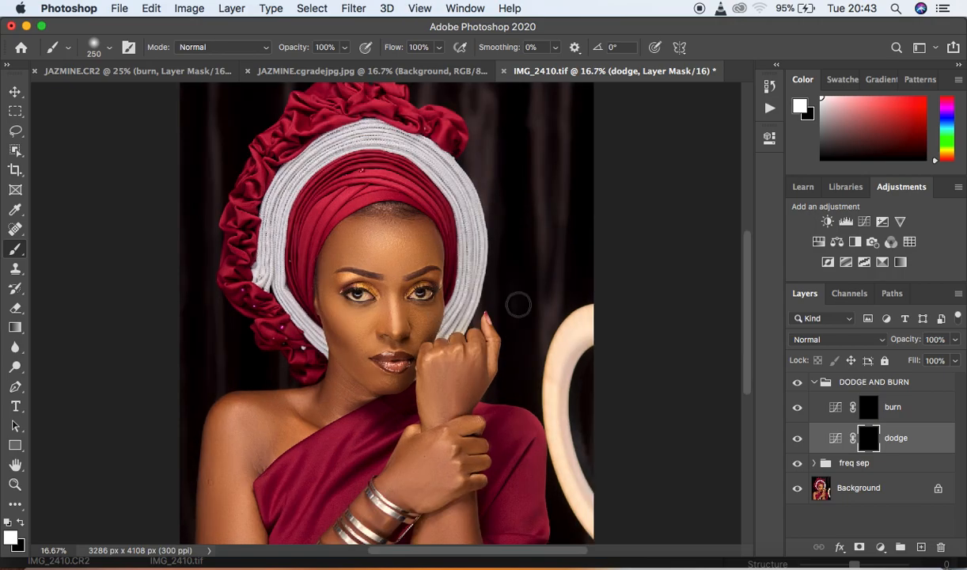
{"action": "scroll", "coordinate": [744, 332], "scroll_direction": "down", "scroll_amount": 3}
{"action": "key", "text": "bracketleft"}
{"action": "key", "text": "bracketleft"}
{"action": "key", "text": "bracketleft"}
{"action": "key", "text": "bracketleft"}
{"action": "key", "text": "bracketleft"}
{"action": "key", "text": "bracketleft"}
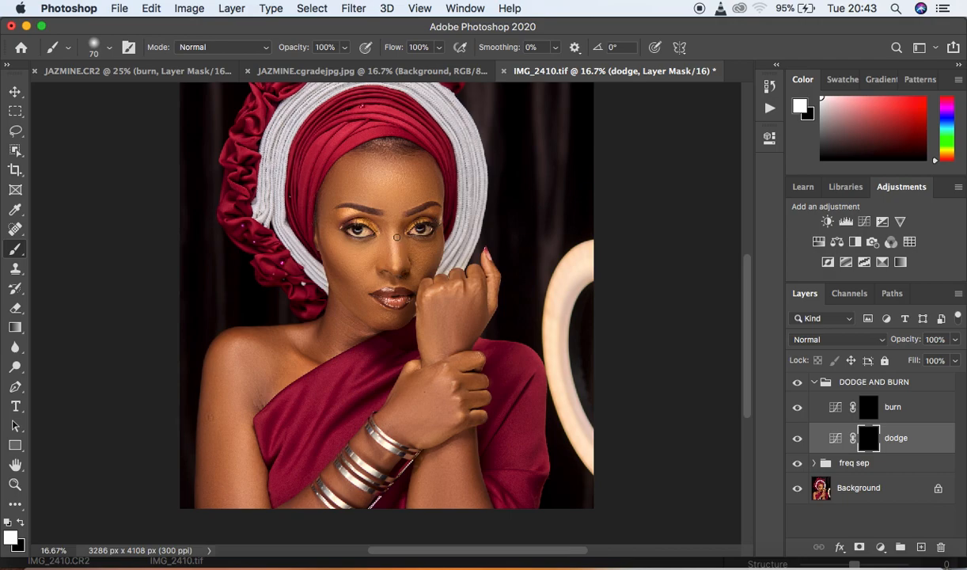
{"action": "left_click_drag", "start_coordinate": [395, 229], "coordinate": [397, 273]}
{"action": "left_click_drag", "start_coordinate": [371, 179], "coordinate": [416, 184]}
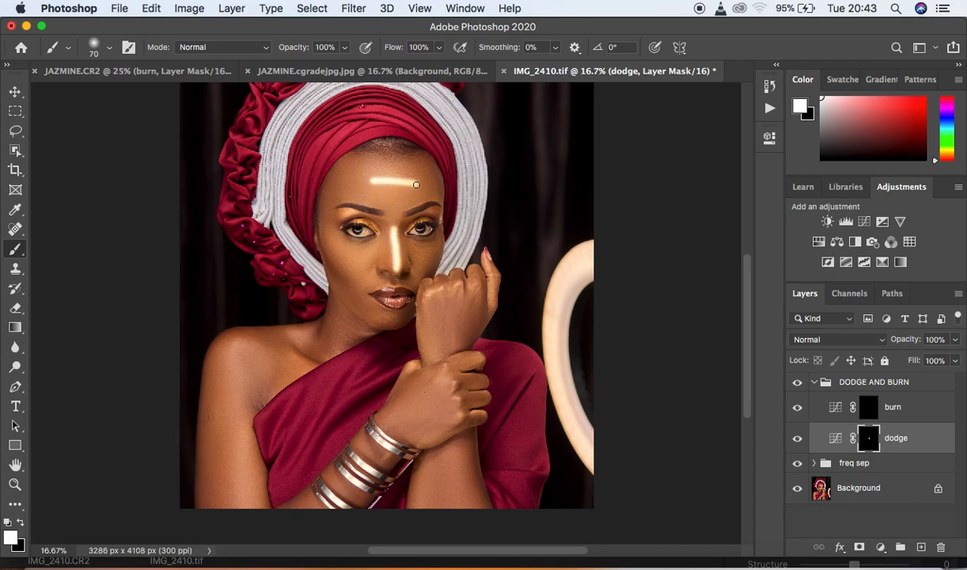
- Paint highlight strokes on the cheeks, collarbone, upper arm, forearm and knuckles on the dodge mask
{"action": "left_click_drag", "start_coordinate": [338, 245], "coordinate": [367, 269]}
{"action": "left_click_drag", "start_coordinate": [292, 338], "coordinate": [316, 337]}
{"action": "left_click_drag", "start_coordinate": [232, 353], "coordinate": [238, 524]}
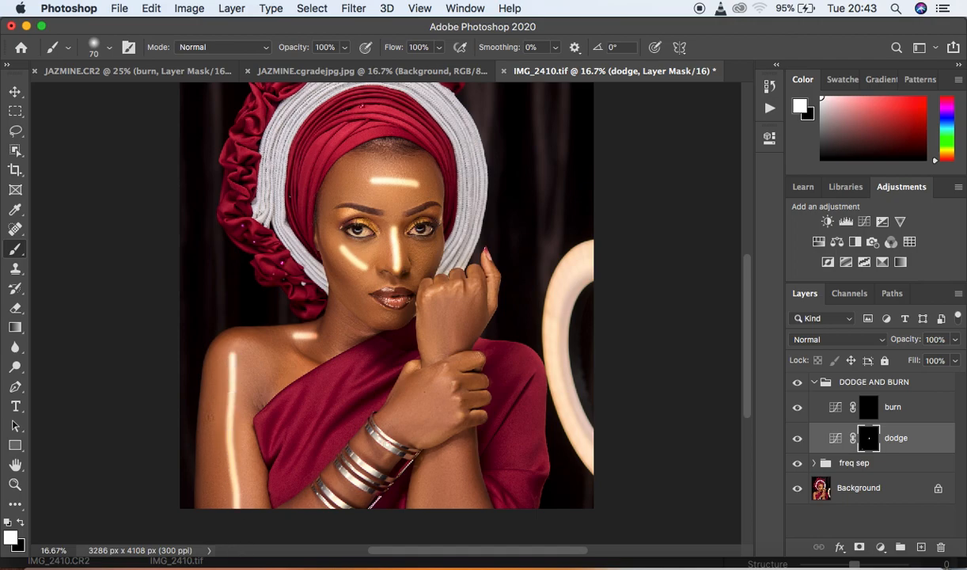
{"action": "left_click_drag", "start_coordinate": [445, 467], "coordinate": [445, 531]}
{"action": "left_click_drag", "start_coordinate": [427, 291], "coordinate": [448, 289]}
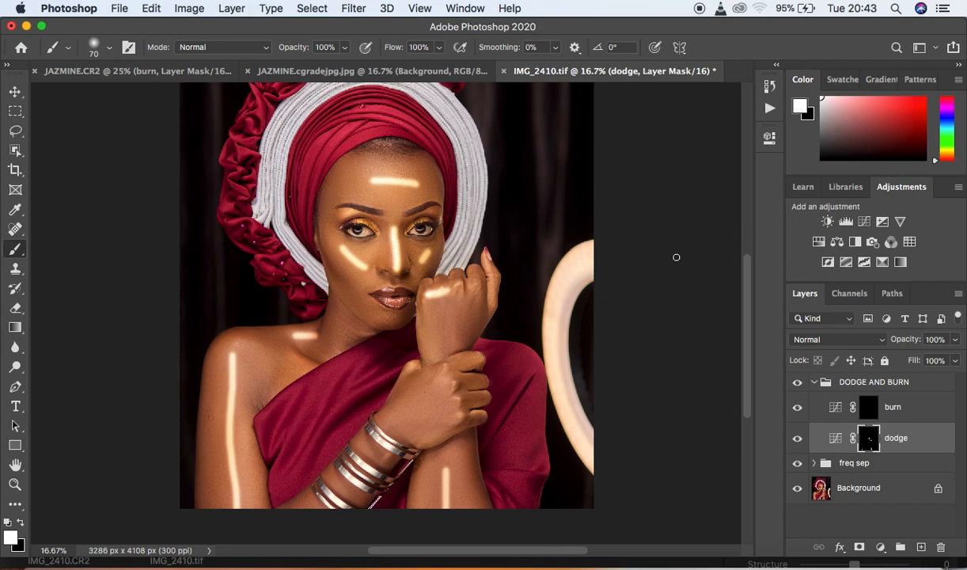
- Feather the dodge layer mask to 122.6 px
{"action": "left_click", "coordinate": [461, 9]}
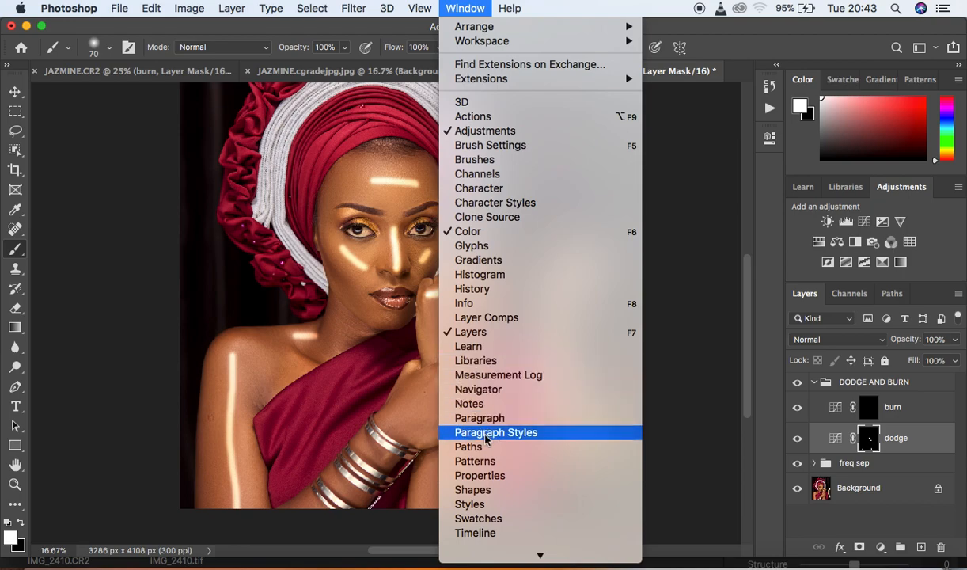
{"action": "left_click", "coordinate": [480, 476]}
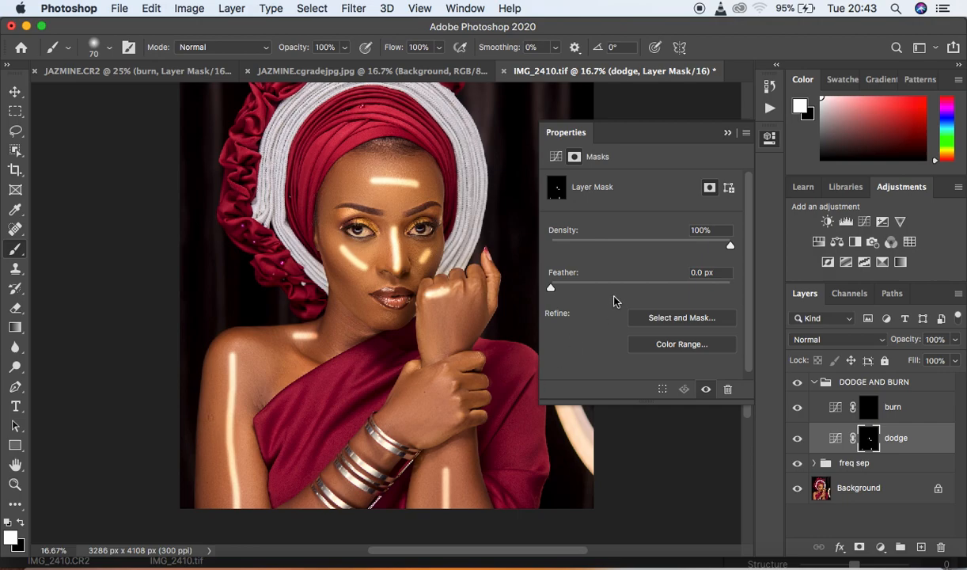
{"action": "left_click_drag", "start_coordinate": [551, 289], "coordinate": [674, 291]}
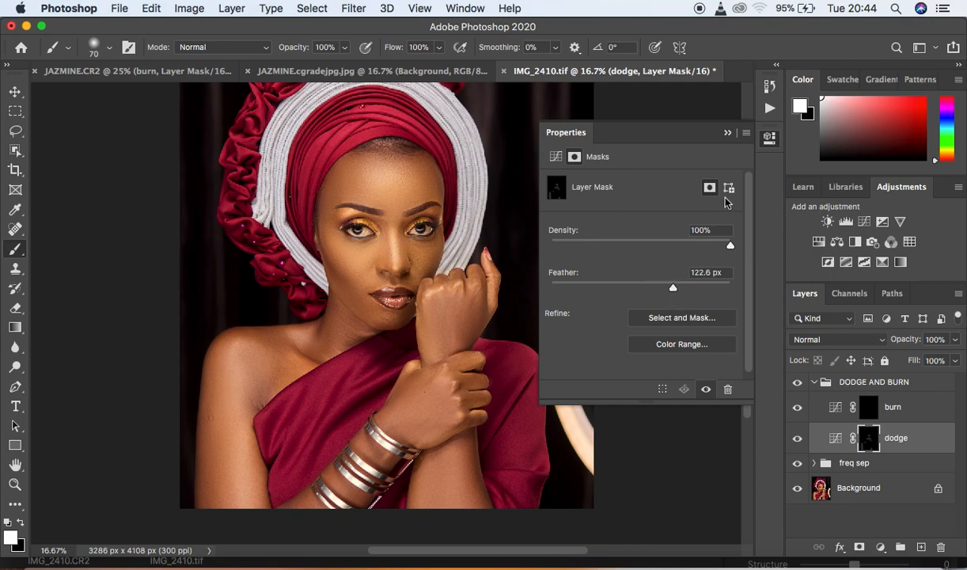
{"action": "left_click", "coordinate": [727, 132]}
- Compare the portrait with the dodge layer off and on
{"action": "left_click", "coordinate": [797, 436]}
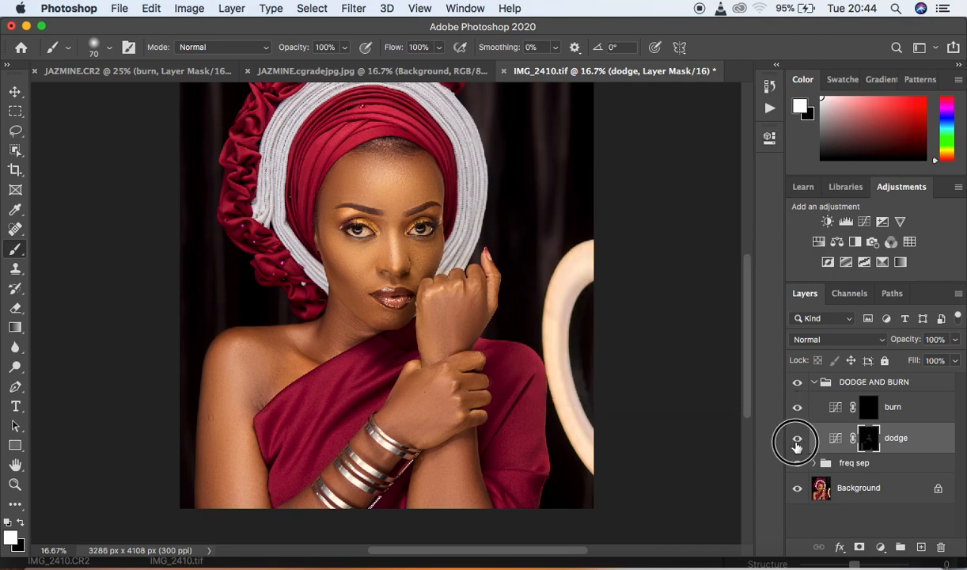
{"action": "left_click", "coordinate": [798, 437]}
{"action": "left_click", "coordinate": [797, 441]}
{"action": "left_click", "coordinate": [797, 441]}
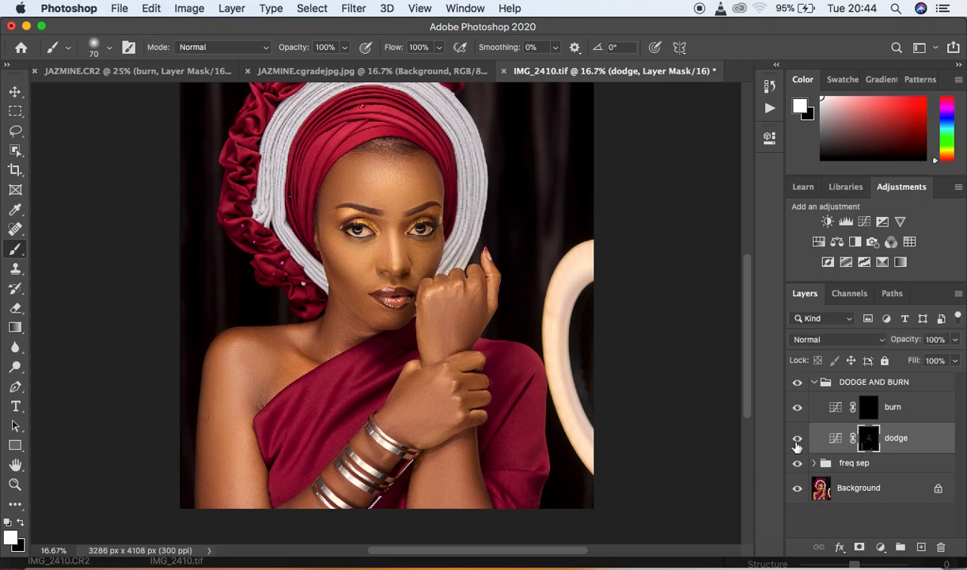
- Paint shadow strokes under the cheekbones, along the nose sides, at the temples and below the collarbone on the burn mask
{"action": "left_click", "coordinate": [868, 406]}
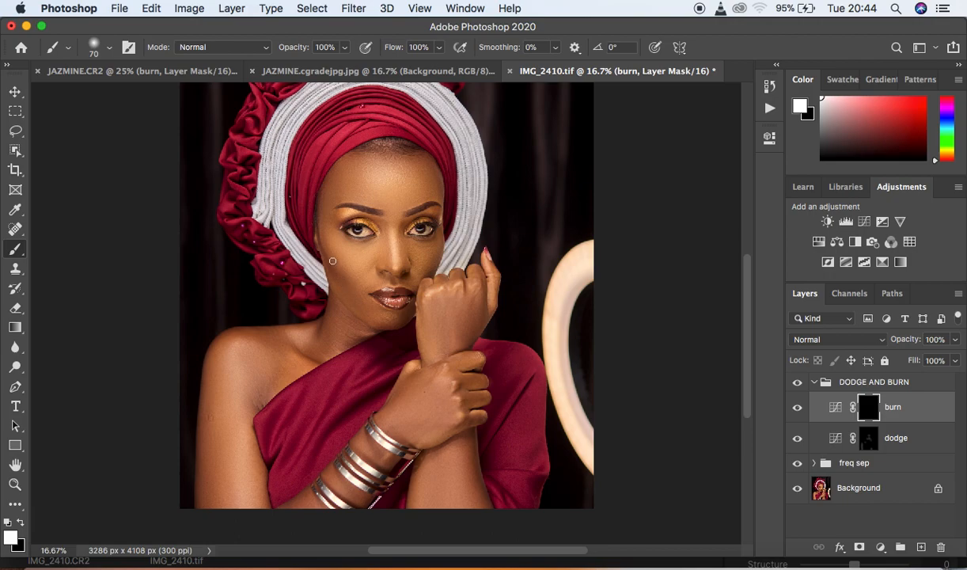
{"action": "left_click_drag", "start_coordinate": [328, 258], "coordinate": [357, 294]}
{"action": "left_click_drag", "start_coordinate": [425, 274], "coordinate": [441, 252]}
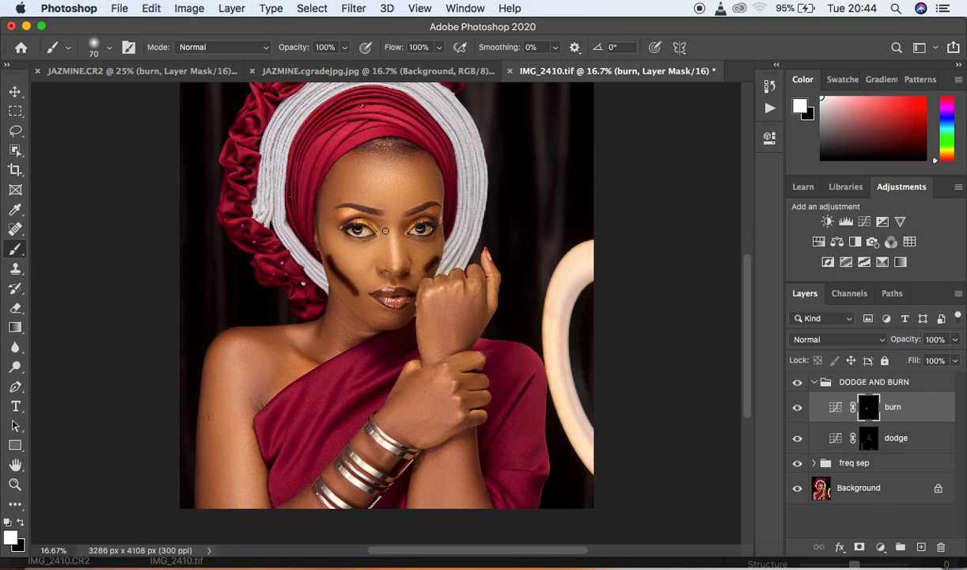
{"action": "left_click_drag", "start_coordinate": [386, 229], "coordinate": [390, 269]}
{"action": "left_click_drag", "start_coordinate": [405, 236], "coordinate": [405, 267]}
{"action": "left_click_drag", "start_coordinate": [328, 195], "coordinate": [347, 181]}
{"action": "left_click_drag", "start_coordinate": [425, 175], "coordinate": [436, 193]}
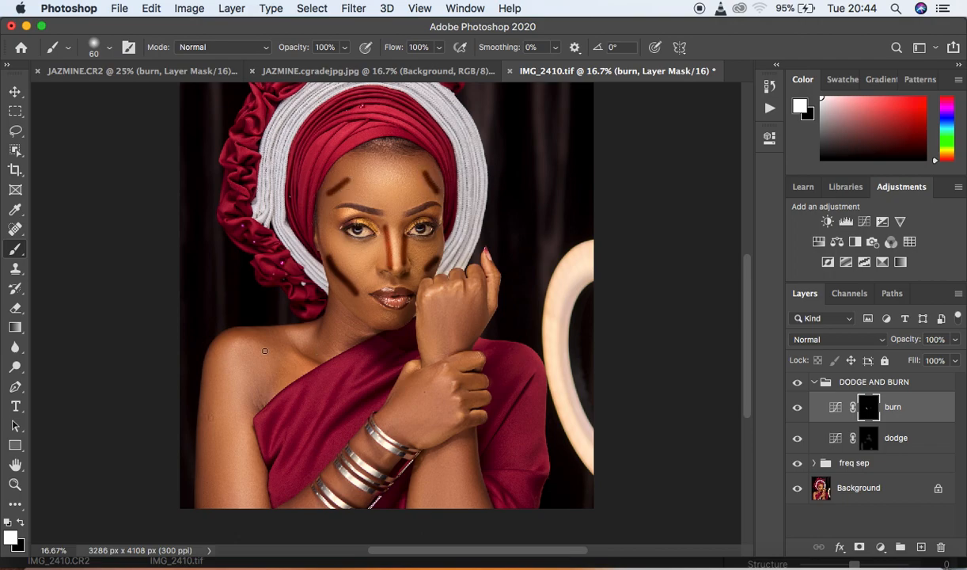
{"action": "left_click_drag", "start_coordinate": [285, 334], "coordinate": [315, 362]}
- Feather the burn layer mask to 117.9 px
{"action": "left_click", "coordinate": [465, 8]}
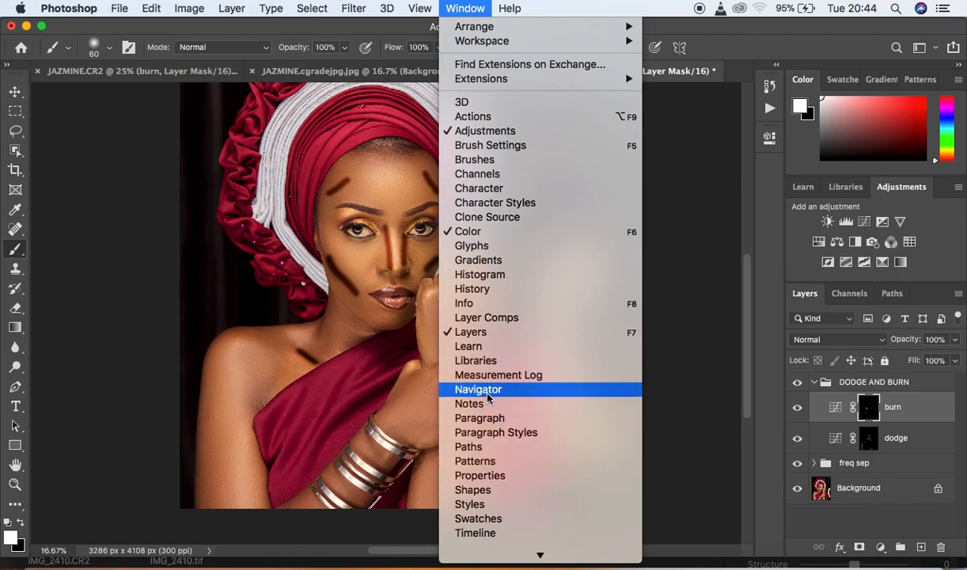
{"action": "left_click", "coordinate": [495, 477]}
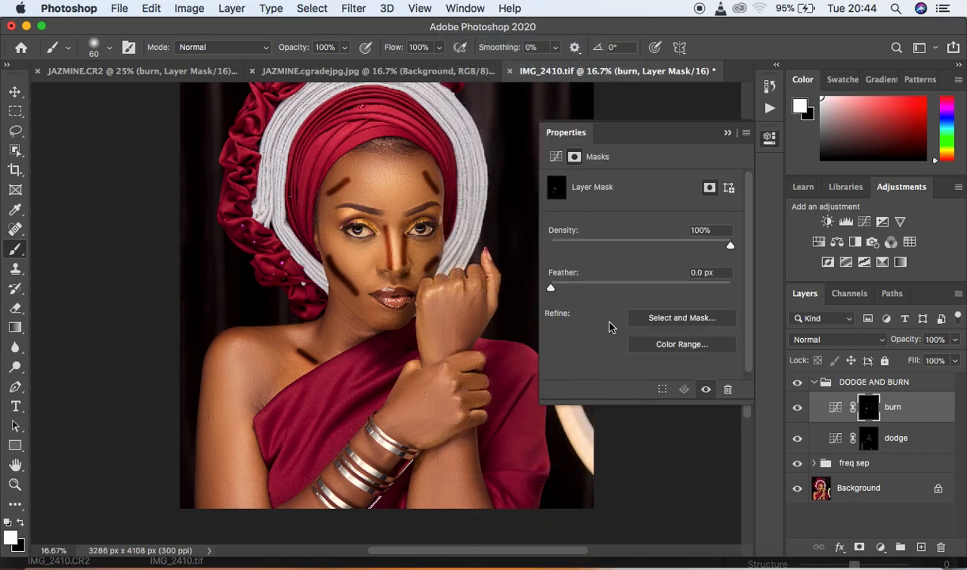
{"action": "left_click_drag", "start_coordinate": [553, 290], "coordinate": [672, 292]}
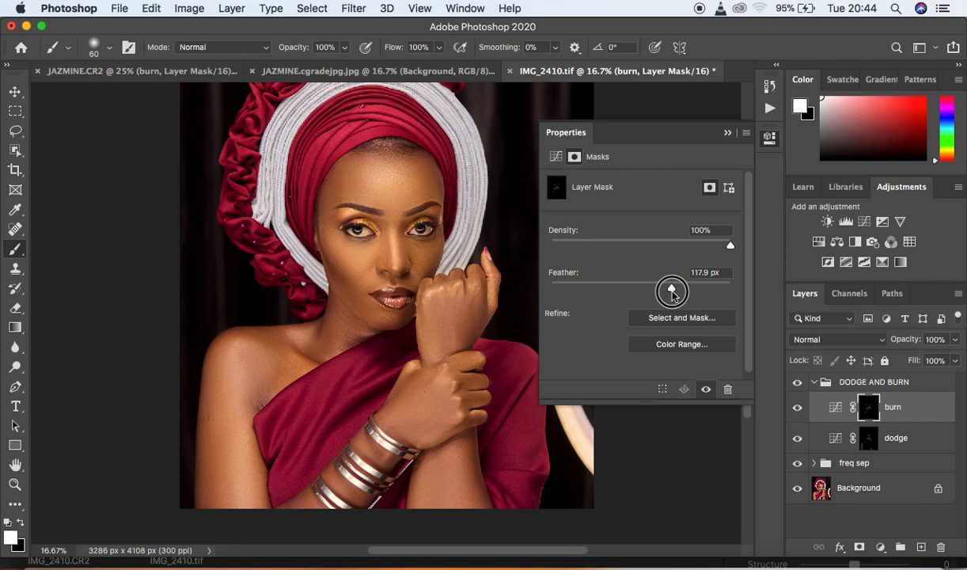
{"action": "left_click", "coordinate": [728, 133]}
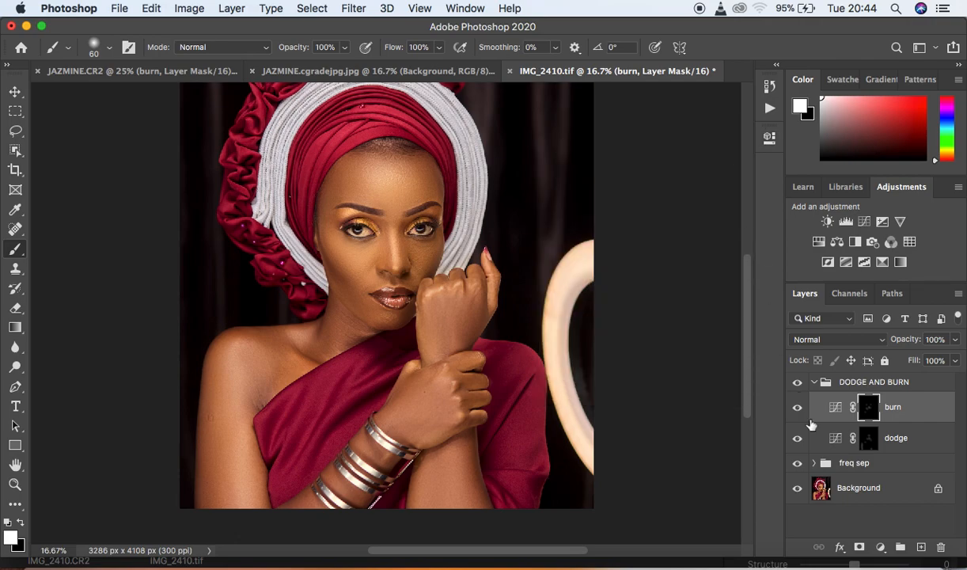
- Compare the portrait with the burn layer off and on
{"action": "left_click", "coordinate": [798, 407]}
{"action": "left_click", "coordinate": [798, 408]}
{"action": "left_click", "coordinate": [798, 408]}
{"action": "left_click", "coordinate": [798, 407]}
- Compare the portrait with the whole DODGE AND BURN group off and on, and collapse the group
{"action": "left_click", "coordinate": [798, 382]}
{"action": "left_click", "coordinate": [797, 382]}
{"action": "left_click", "coordinate": [798, 382]}
{"action": "left_click", "coordinate": [797, 383]}
{"action": "left_click", "coordinate": [798, 383]}
{"action": "left_click", "coordinate": [798, 383]}
{"action": "key", "text": "super+minus"}
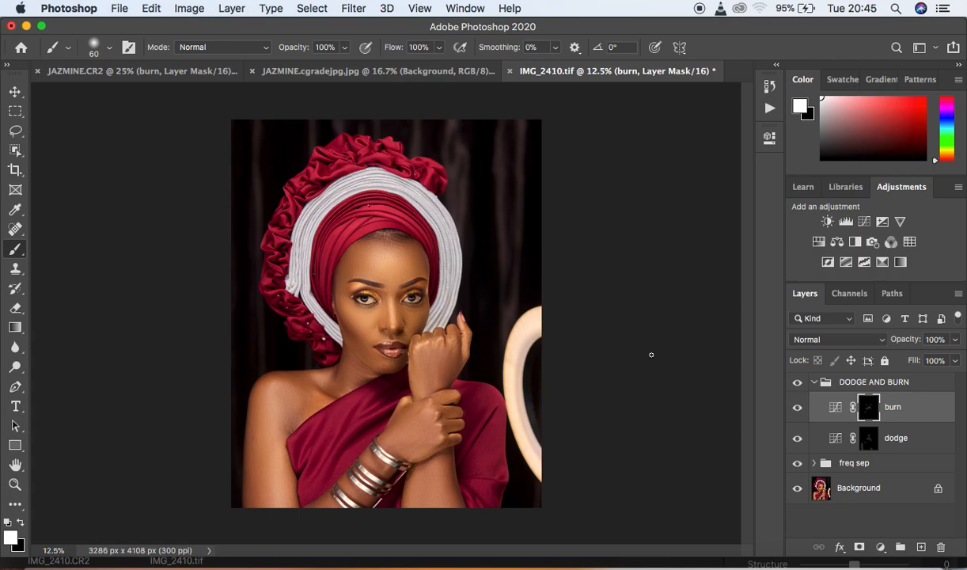
{"action": "left_click", "coordinate": [816, 382]}
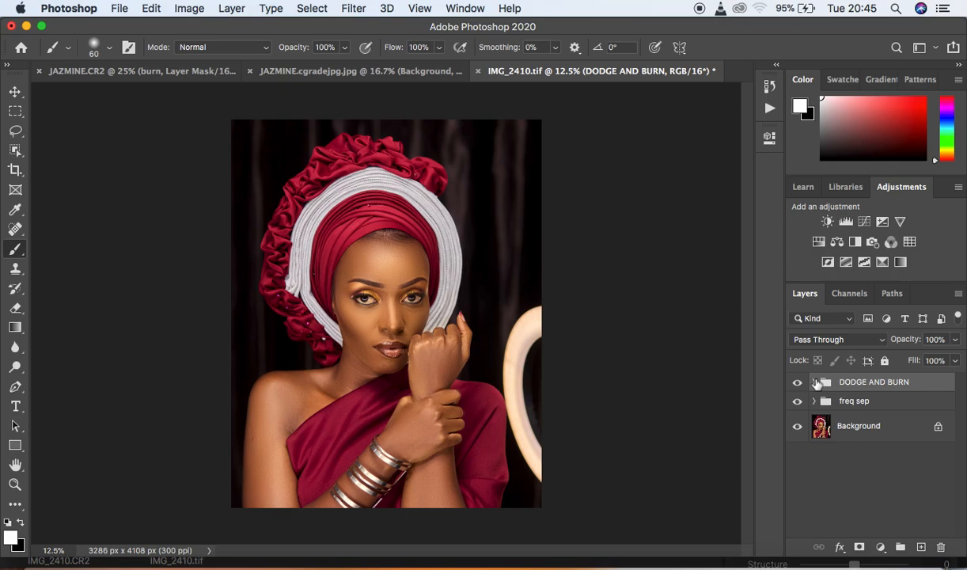
- Add a Selective Color adjustment layer above the DODGE AND BURN group and set its Blacks to yellow -10% and black +5%
{"action": "left_click", "coordinate": [880, 547]}
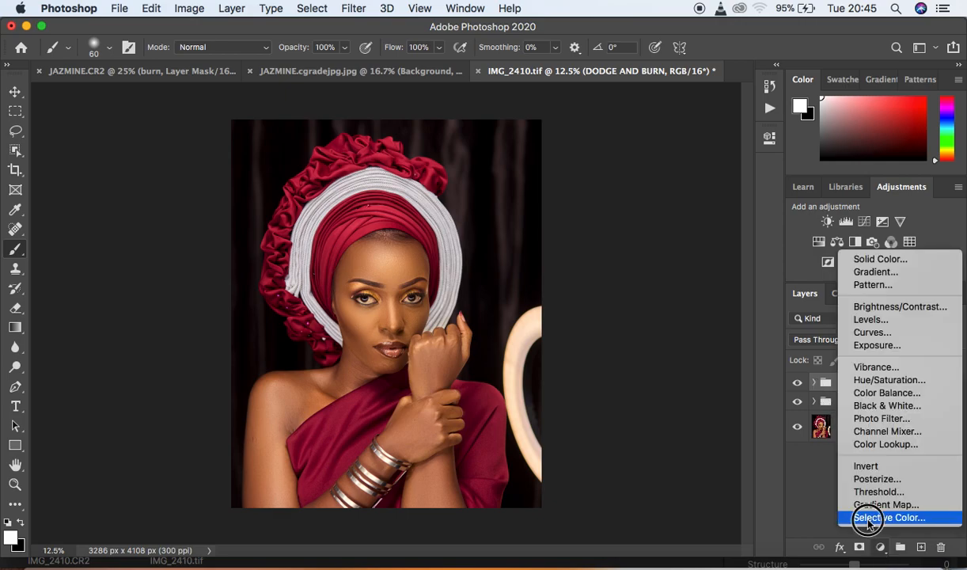
{"action": "left_click", "coordinate": [887, 517]}
{"action": "left_click_drag", "start_coordinate": [640, 317], "coordinate": [631, 288]}
- In the Selective Color adjustment, set the Yellows' yellow to -10%, fine-tune the Reds' yellow amount, and collapse its properties
{"action": "left_click", "coordinate": [638, 202]}
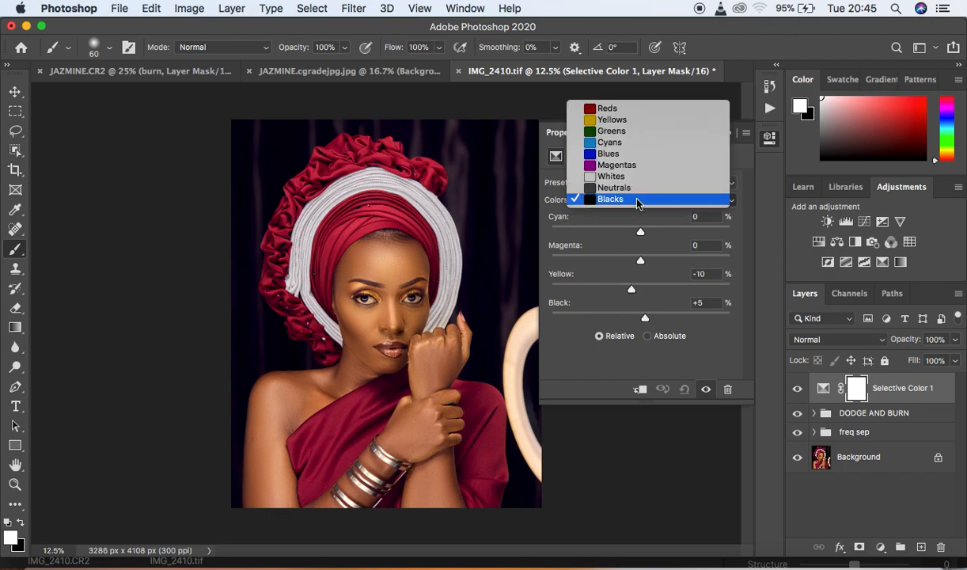
{"action": "left_click", "coordinate": [620, 120]}
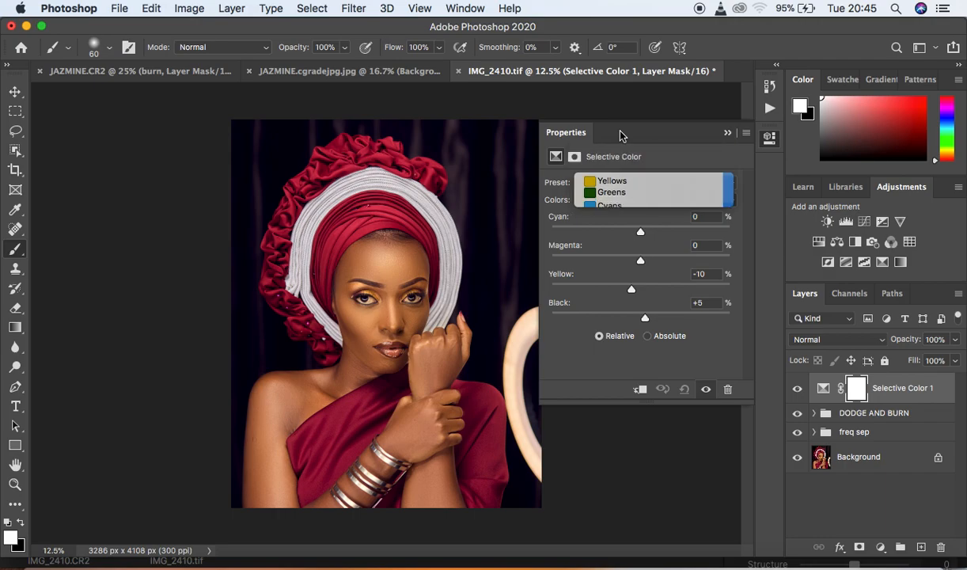
{"action": "left_click_drag", "start_coordinate": [639, 290], "coordinate": [632, 292]}
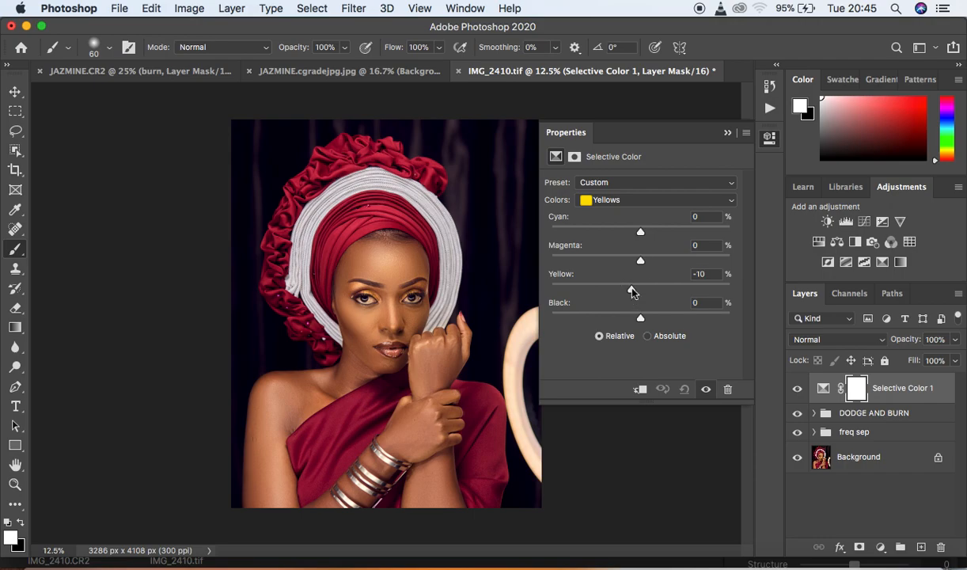
{"action": "left_click", "coordinate": [623, 200]}
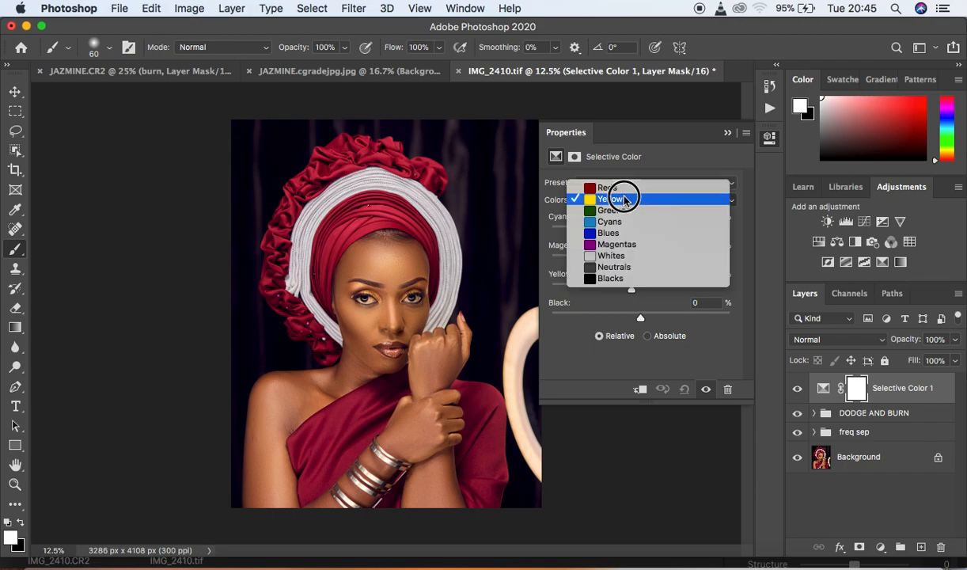
{"action": "left_click", "coordinate": [622, 188]}
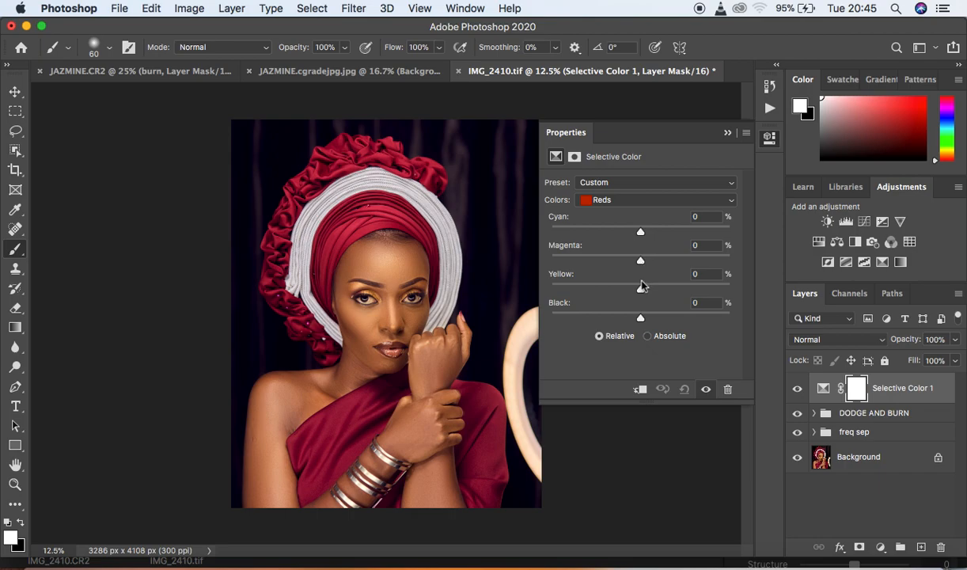
{"action": "mouse_move", "coordinate": [640, 288]}
{"action": "left_mouse_down"}
{"action": "mouse_move", "coordinate": [626, 288]}
{"action": "mouse_move", "coordinate": [639, 292]}
{"action": "left_mouse_up"}
{"action": "left_click", "coordinate": [727, 133]}
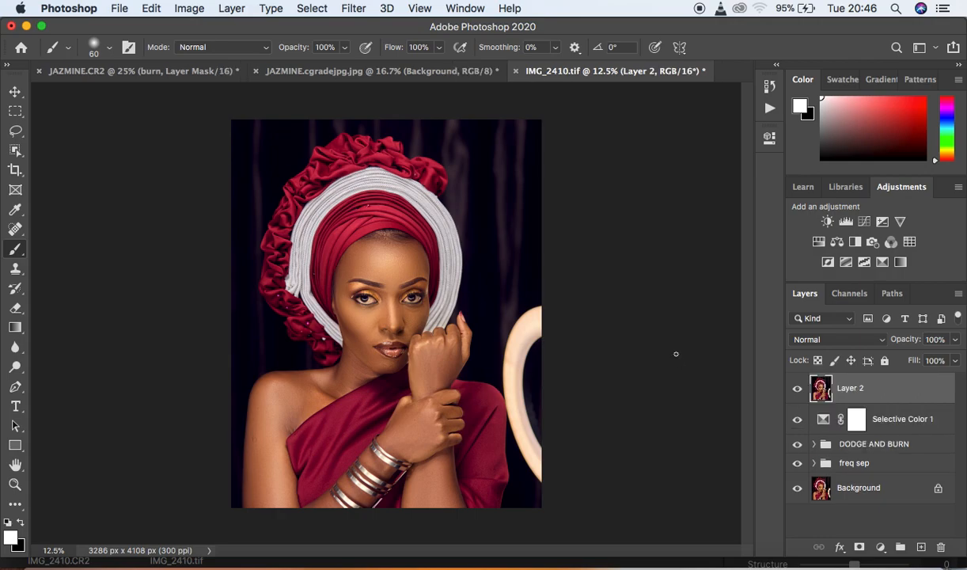
- Duplicate the merged portrait layer and open the copy in Liquify with the Forward Warp tool ready at the lips
{"action": "key", "text": "super+j"}
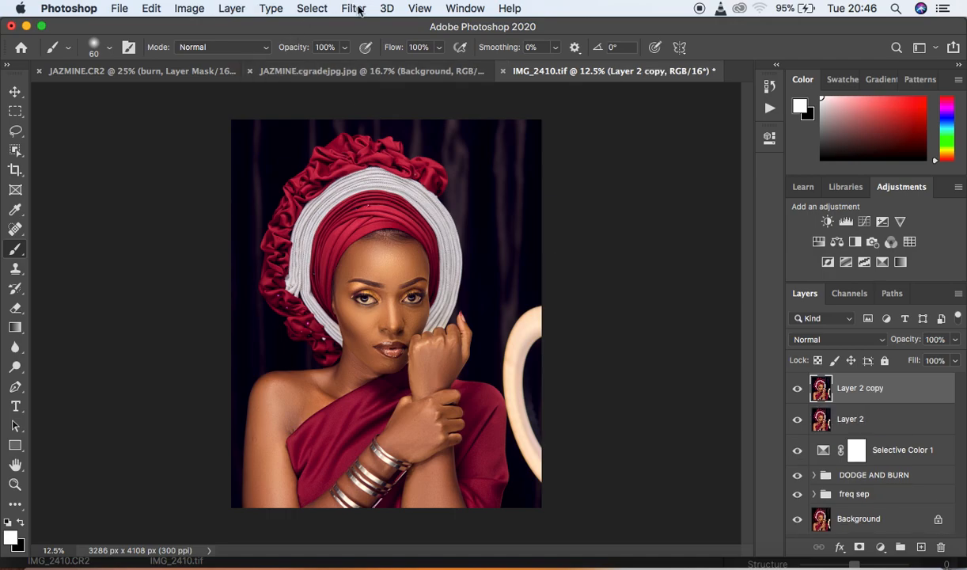
{"action": "left_click", "coordinate": [356, 9]}
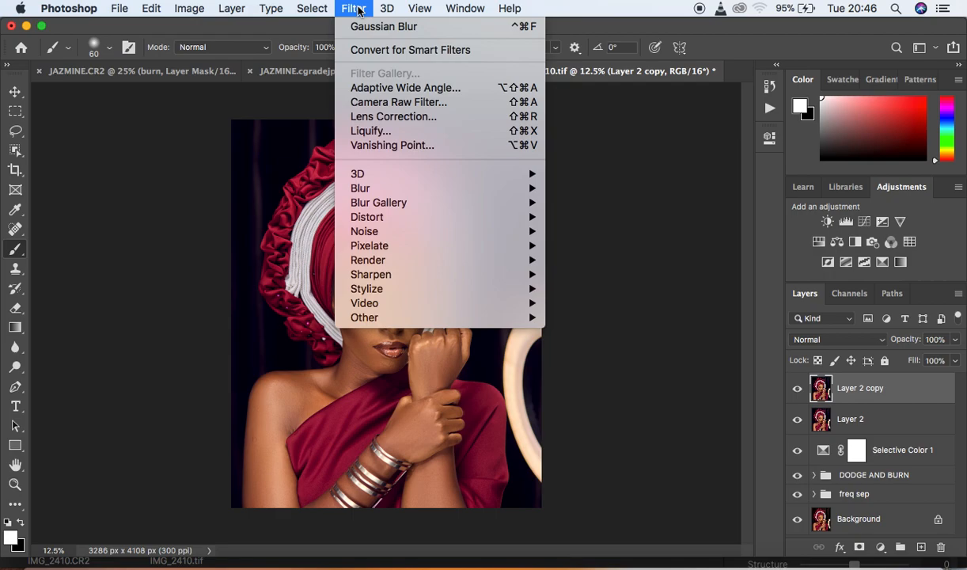
{"action": "left_click", "coordinate": [377, 130]}
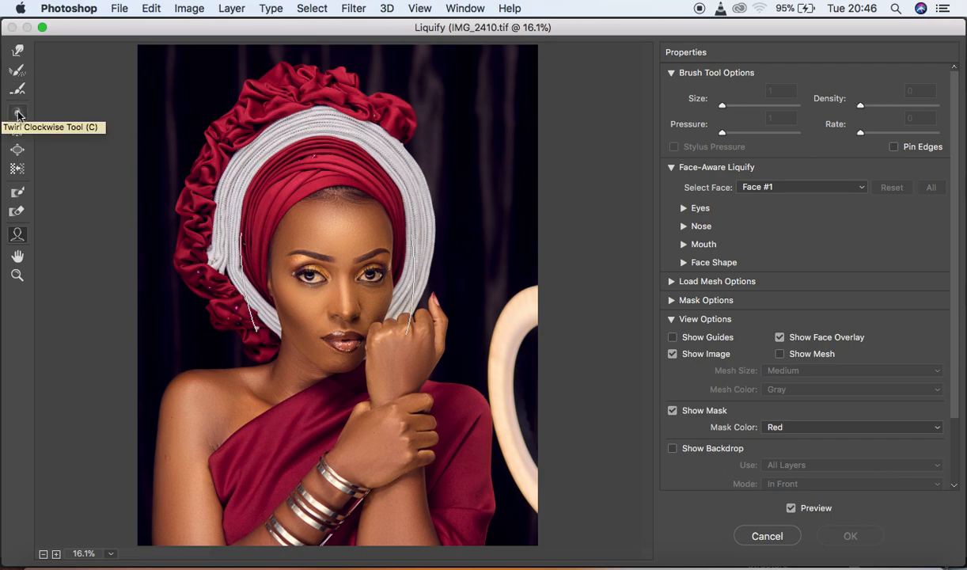
{"action": "left_click", "coordinate": [19, 52]}
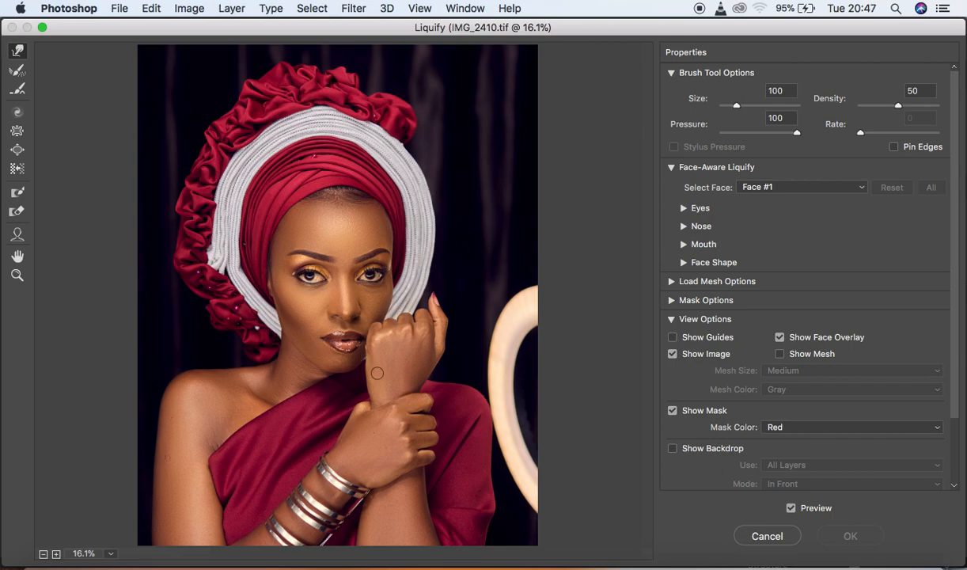
{"action": "key", "text": "super+plus"}
{"action": "key", "text": "super+plus"}
{"action": "key", "text": "super+plus"}
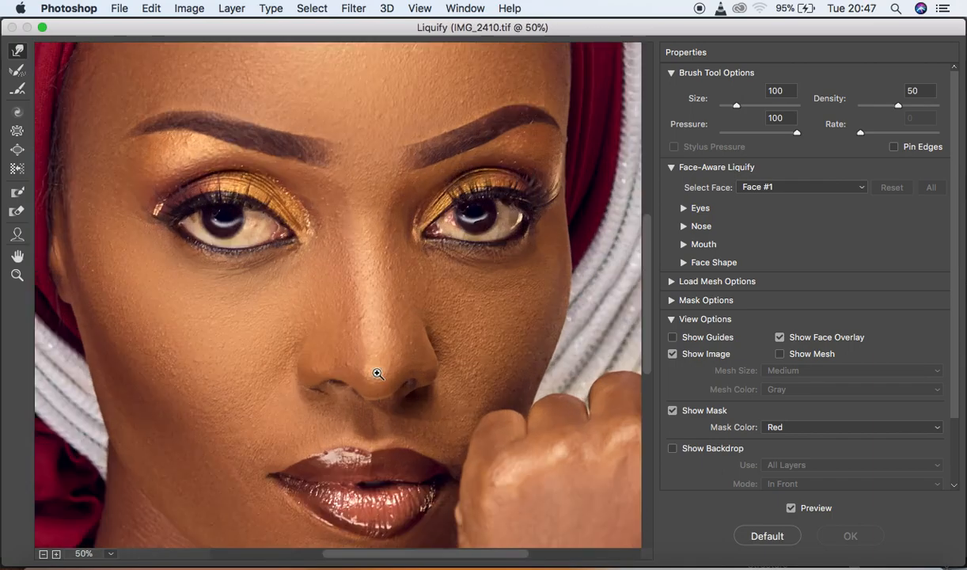
{"action": "key", "text": "super+plus"}
{"action": "left_click_drag", "start_coordinate": [647, 303], "coordinate": [650, 328]}
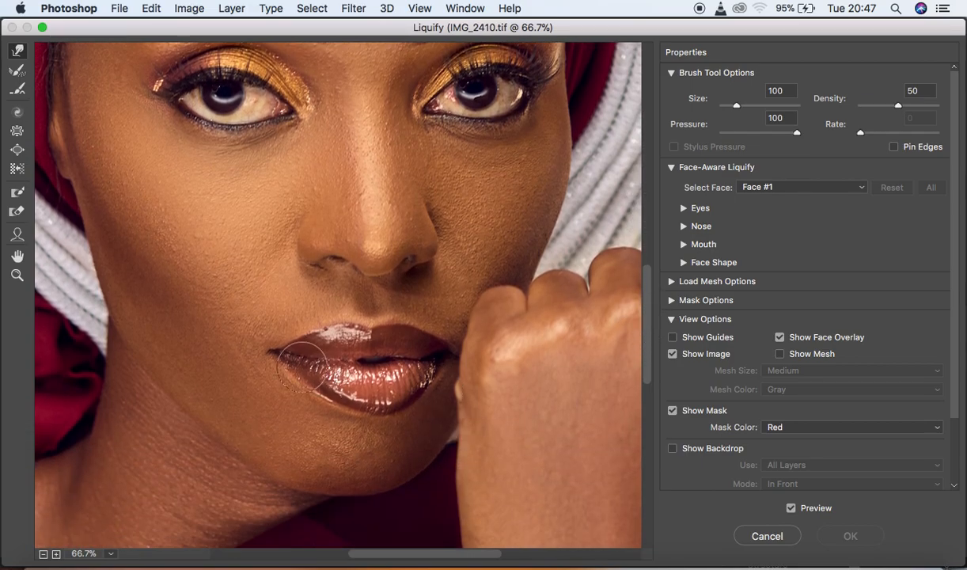
- Try to push the lower lip's edge outward with a size 70 warp brush, and undo the stroke
{"action": "key", "text": "bracketleft"}
{"action": "key", "text": "bracketleft"}
{"action": "key", "text": "bracketleft"}
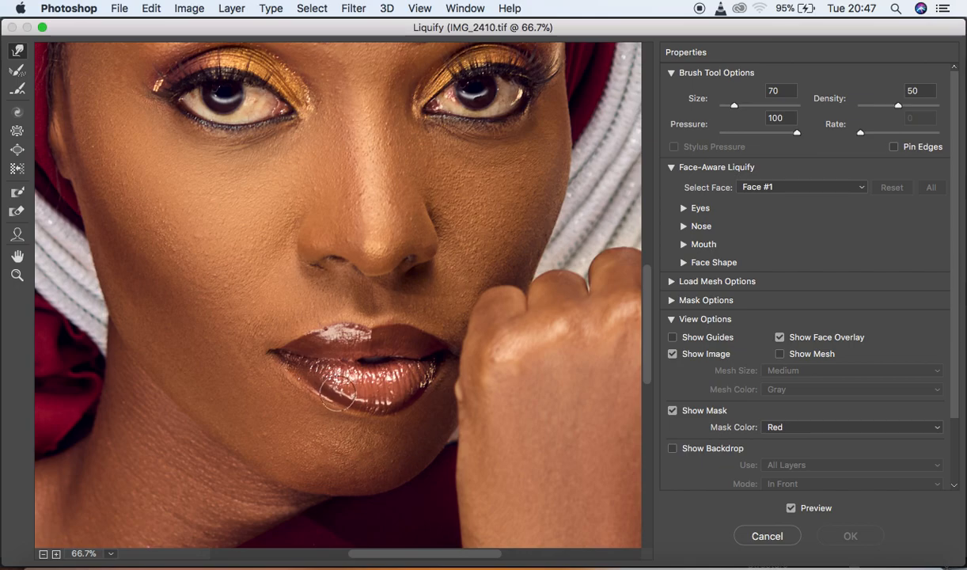
{"action": "mouse_move", "coordinate": [337, 390]}
{"action": "left_mouse_down"}
{"action": "mouse_move", "coordinate": [332, 397]}
{"action": "mouse_move", "coordinate": [347, 396]}
{"action": "left_mouse_up"}
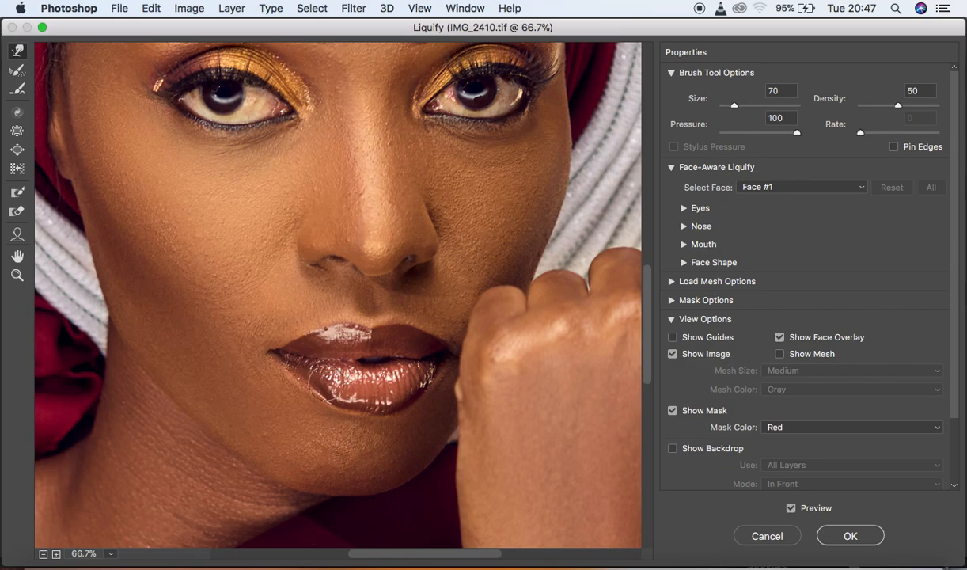
{"action": "key", "text": "super"}
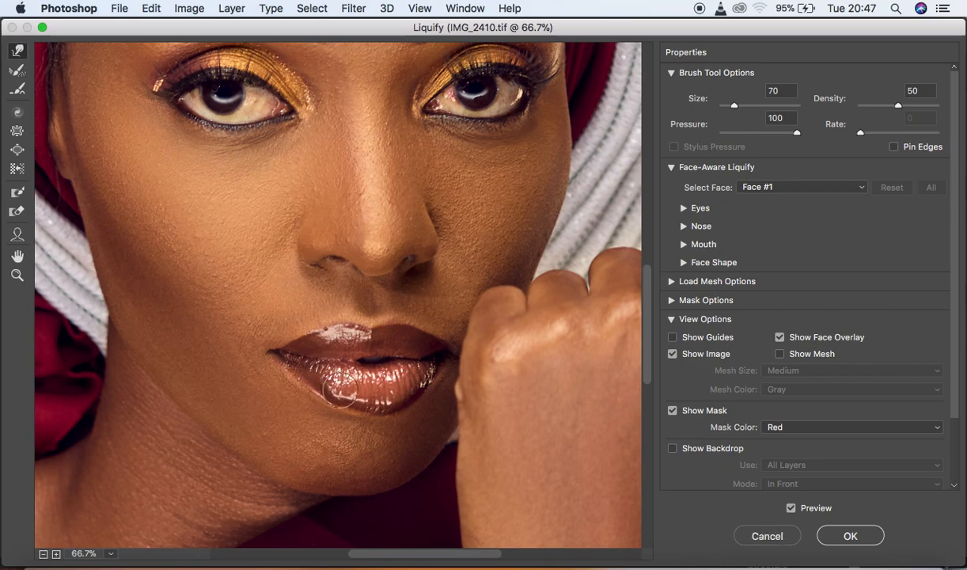
- Reshape the lower lip's outline with a size 80 warp brush and its outer corner with a size 60 brush
{"action": "key", "text": "bracketright"}
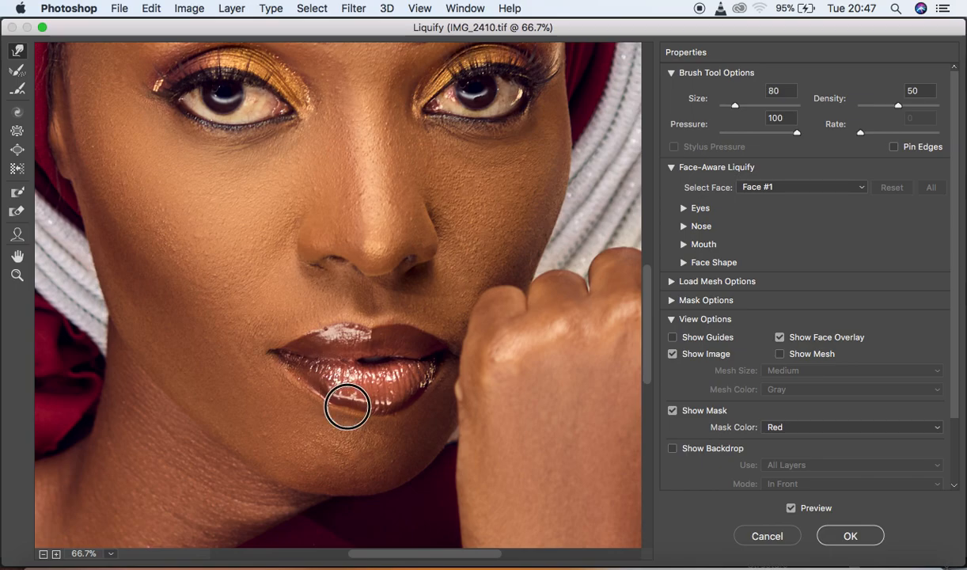
{"action": "mouse_move", "coordinate": [346, 408]}
{"action": "left_mouse_down"}
{"action": "mouse_move", "coordinate": [300, 376]}
{"action": "mouse_move", "coordinate": [335, 407]}
{"action": "left_mouse_up"}
{"action": "mouse_move", "coordinate": [290, 369]}
{"action": "left_mouse_down"}
{"action": "mouse_move", "coordinate": [304, 387]}
{"action": "mouse_move", "coordinate": [285, 353]}
{"action": "mouse_move", "coordinate": [312, 392]}
{"action": "mouse_move", "coordinate": [375, 420]}
{"action": "mouse_move", "coordinate": [373, 412]}
{"action": "left_mouse_up"}
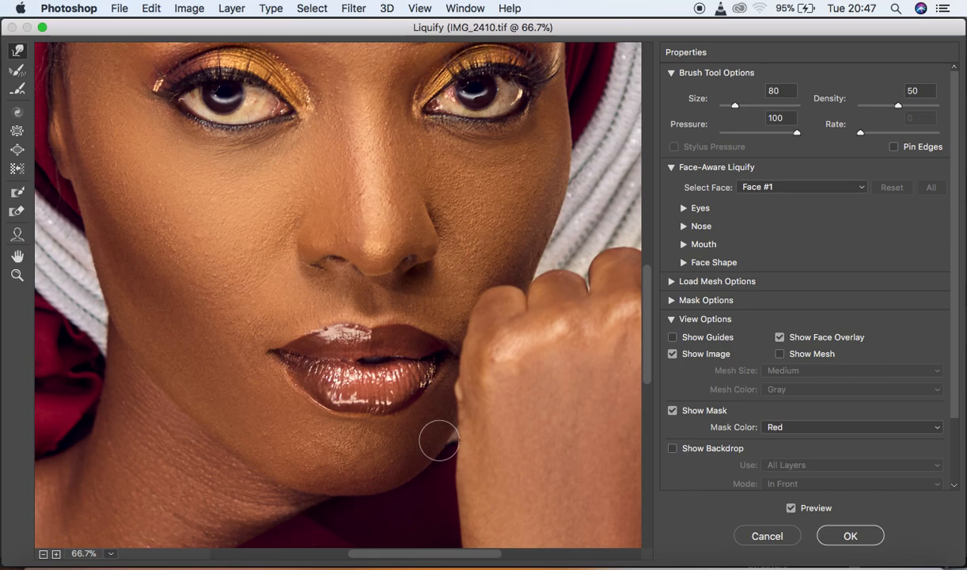
{"action": "key", "text": "bracketleft"}
{"action": "key", "text": "bracketleft"}
{"action": "left_click_drag", "start_coordinate": [281, 370], "coordinate": [269, 355]}
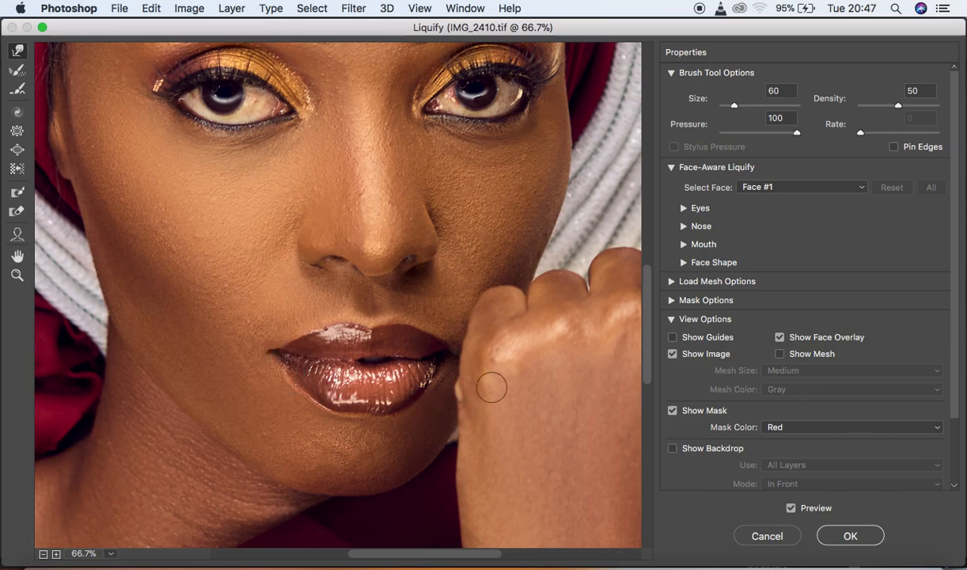
- Refine the lower lip near the mouth corner with a size 40 warp brush and apply the Liquify changes
{"action": "scroll", "coordinate": [492, 387], "scroll_direction": "down", "scroll_amount": 5}
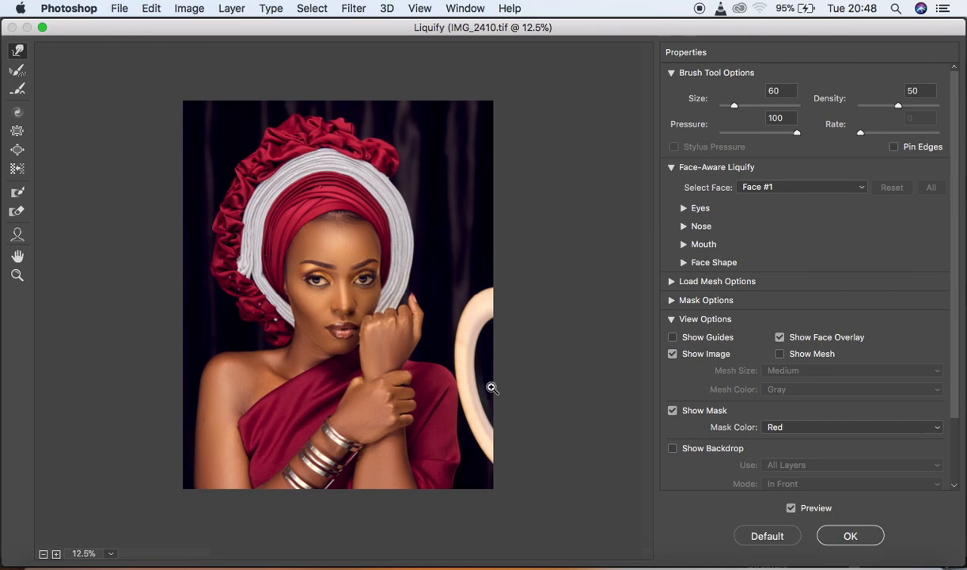
{"action": "scroll", "coordinate": [492, 387], "scroll_direction": "up", "scroll_amount": 1}
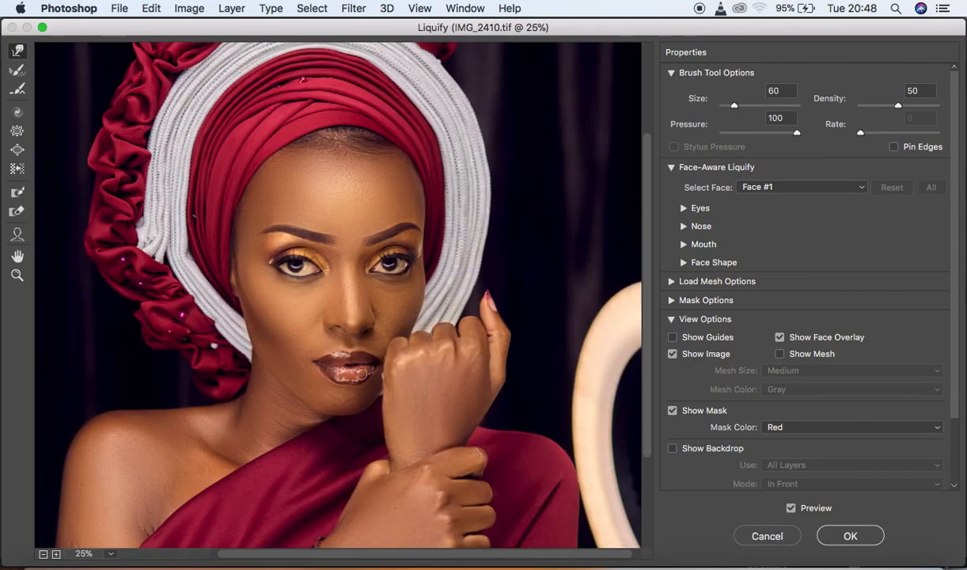
{"action": "scroll", "coordinate": [312, 364], "scroll_direction": "up", "scroll_amount": 1}
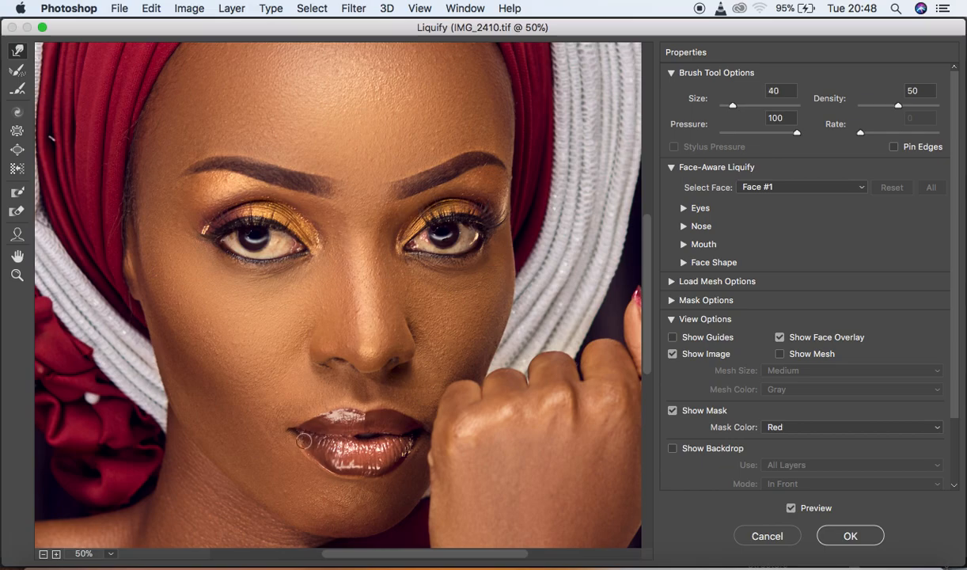
{"action": "left_click_drag", "start_coordinate": [301, 441], "coordinate": [301, 441]}
{"action": "left_click", "coordinate": [841, 537]}
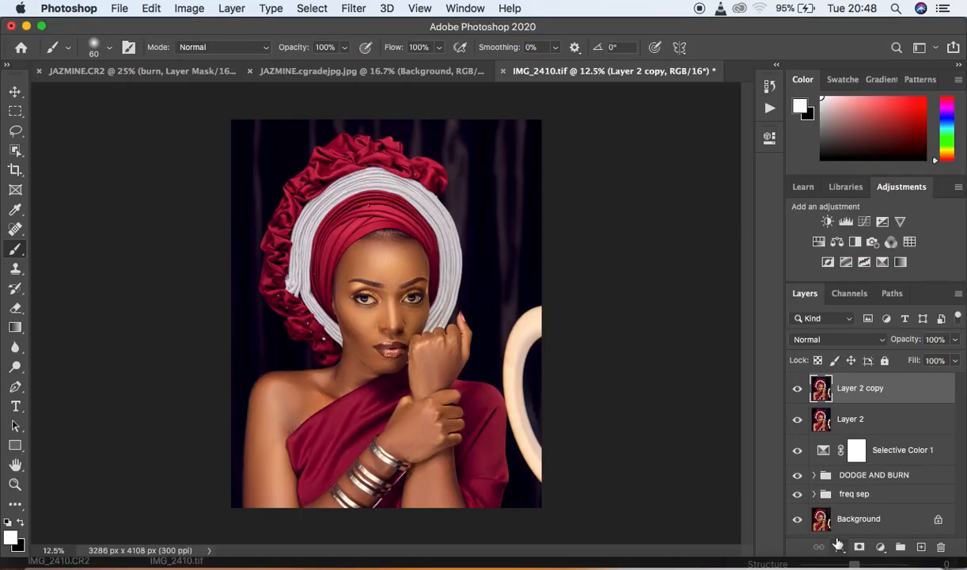
- Compare the lips with the liquified layer off and on
{"action": "key", "text": "super+equal"}
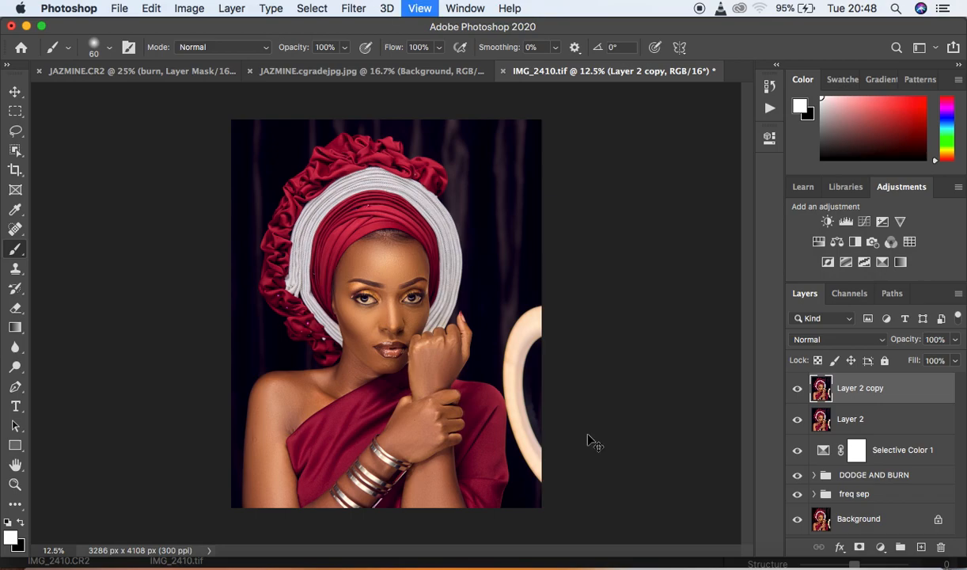
{"action": "key", "text": "super+equal"}
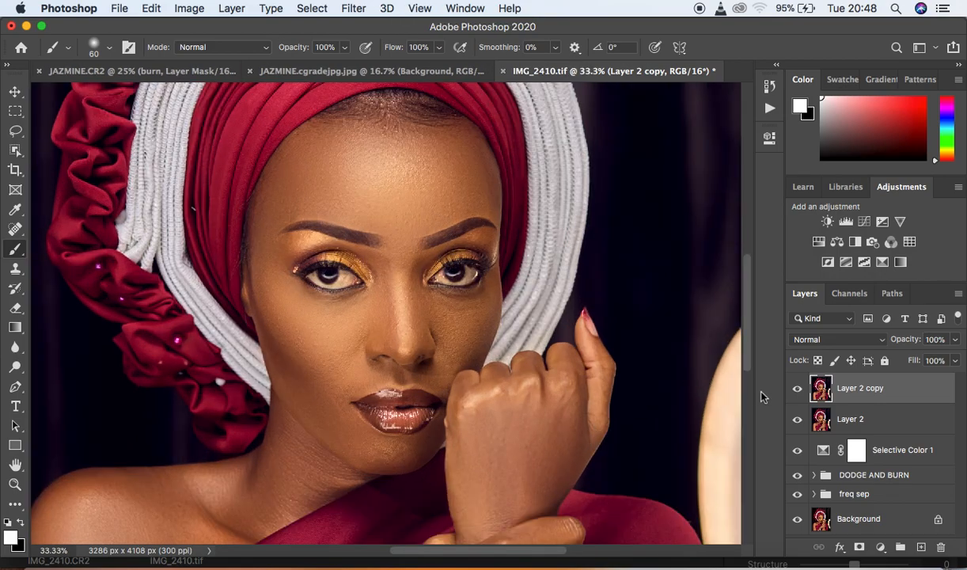
{"action": "left_click", "coordinate": [798, 389]}
{"action": "left_click", "coordinate": [798, 390]}
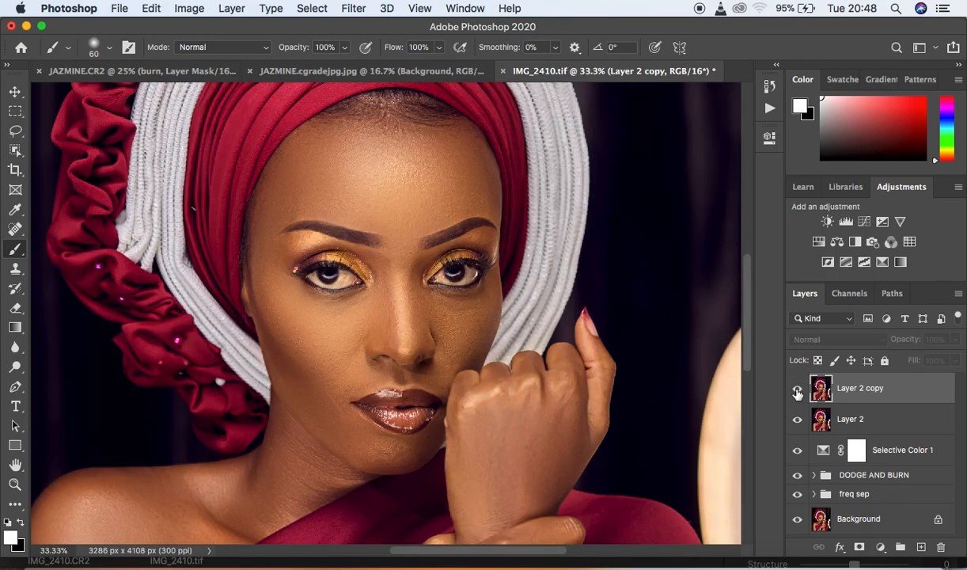
{"action": "left_click", "coordinate": [798, 389]}
{"action": "left_click", "coordinate": [798, 389]}
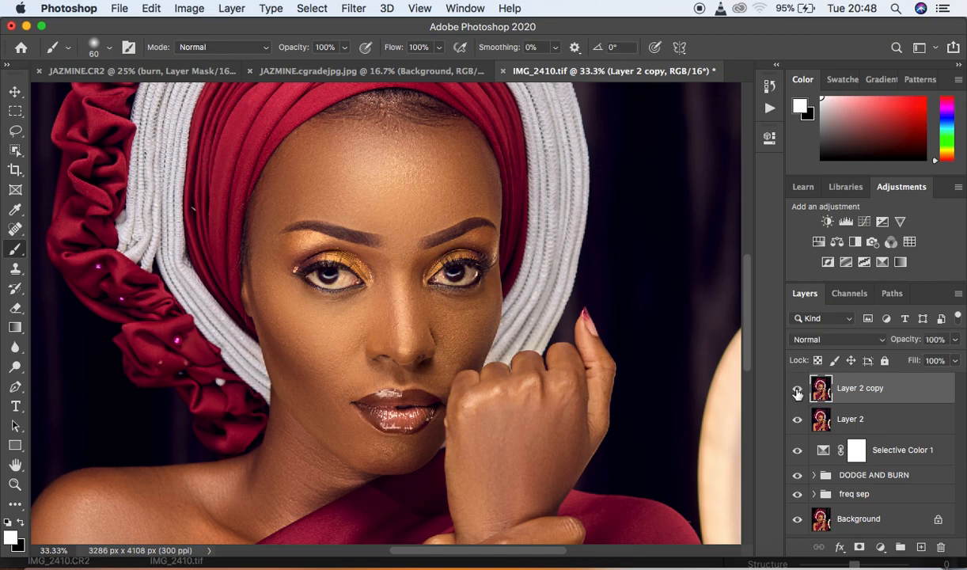
{"action": "key", "text": "super+minus"}
{"action": "key", "text": "super+minus"}
{"action": "key", "text": "super+minus"}
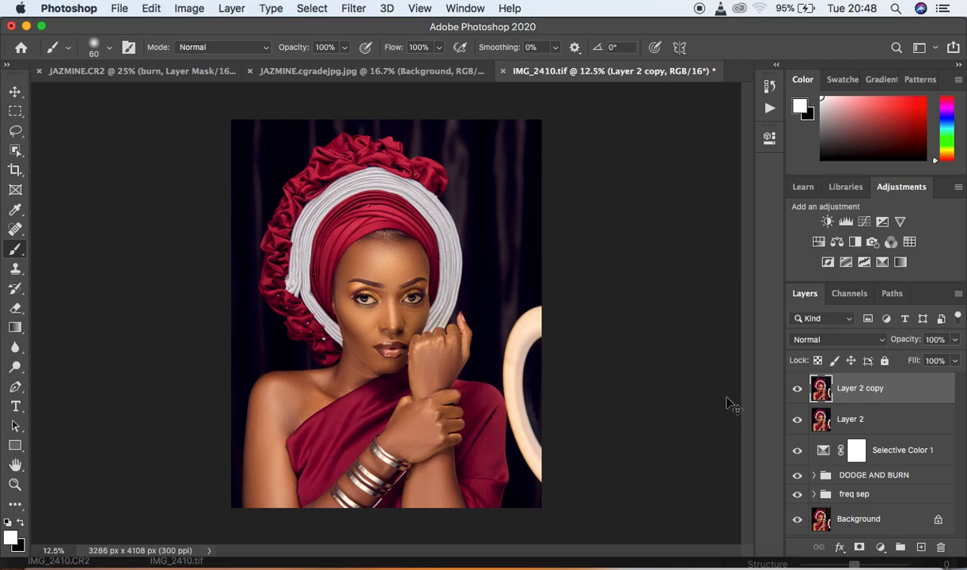
- Duplicate the liquified layer and open the copy in the Camera Raw Filter
{"action": "key", "text": "super+j"}
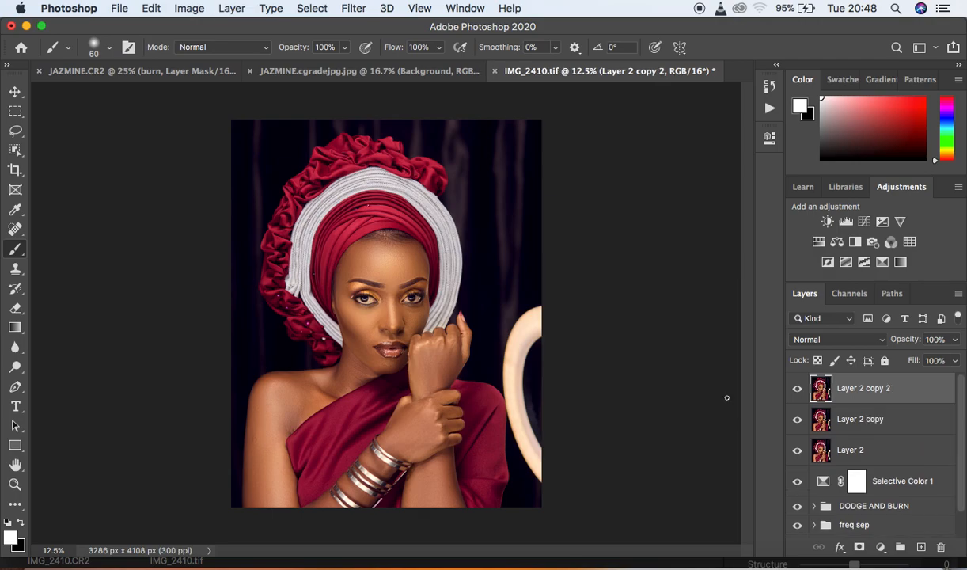
{"action": "left_click", "coordinate": [346, 9]}
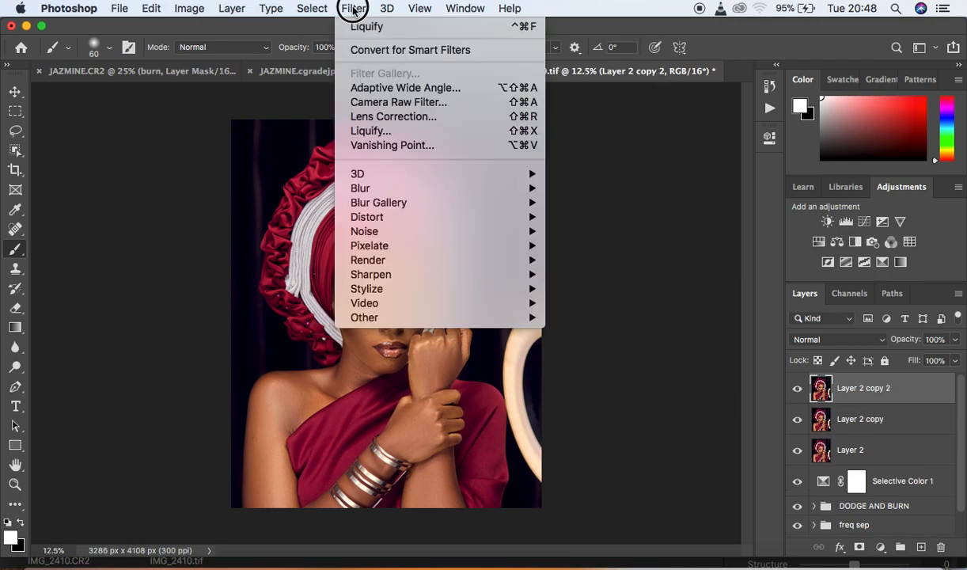
{"action": "left_click", "coordinate": [388, 104]}
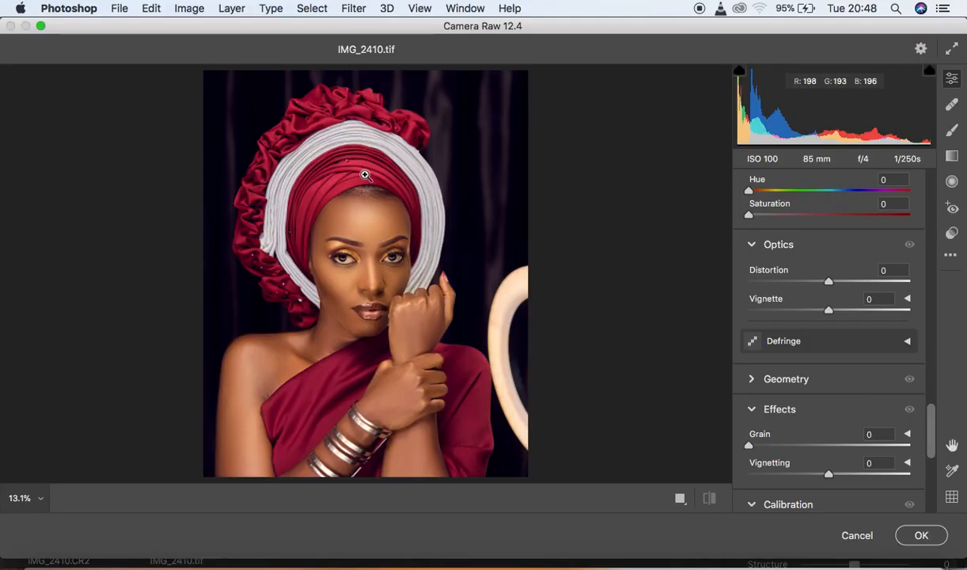
- Set up a size 3 adjustment brush for the eyes with Highlights at +3 and Whites at +4
{"action": "left_click", "coordinate": [345, 258]}
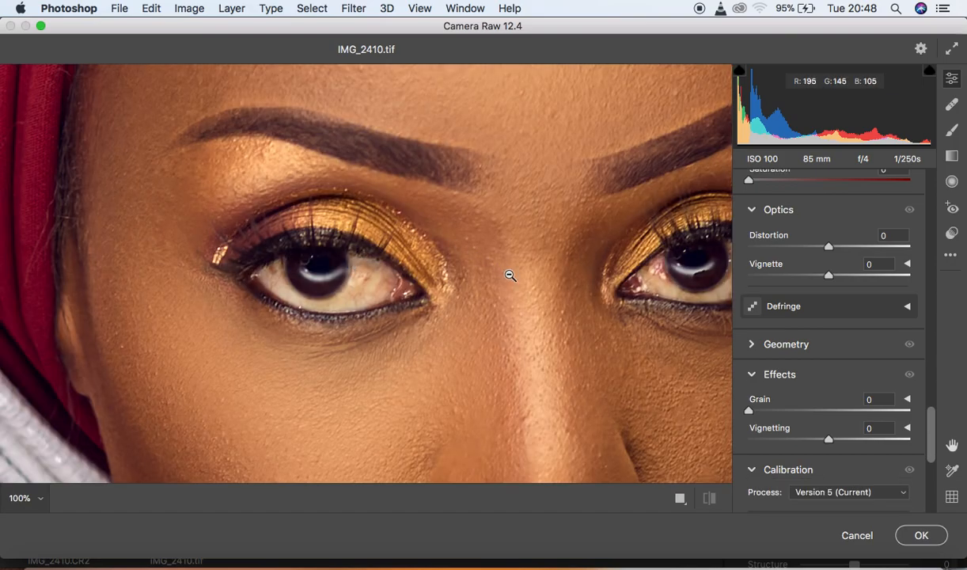
{"action": "left_click_drag", "start_coordinate": [600, 244], "coordinate": [425, 264]}
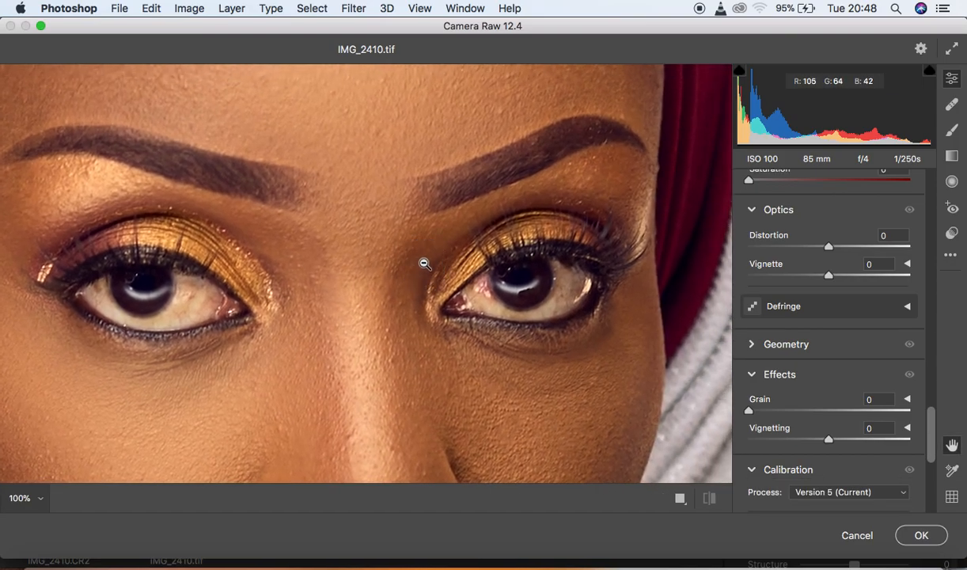
{"action": "left_click", "coordinate": [954, 133]}
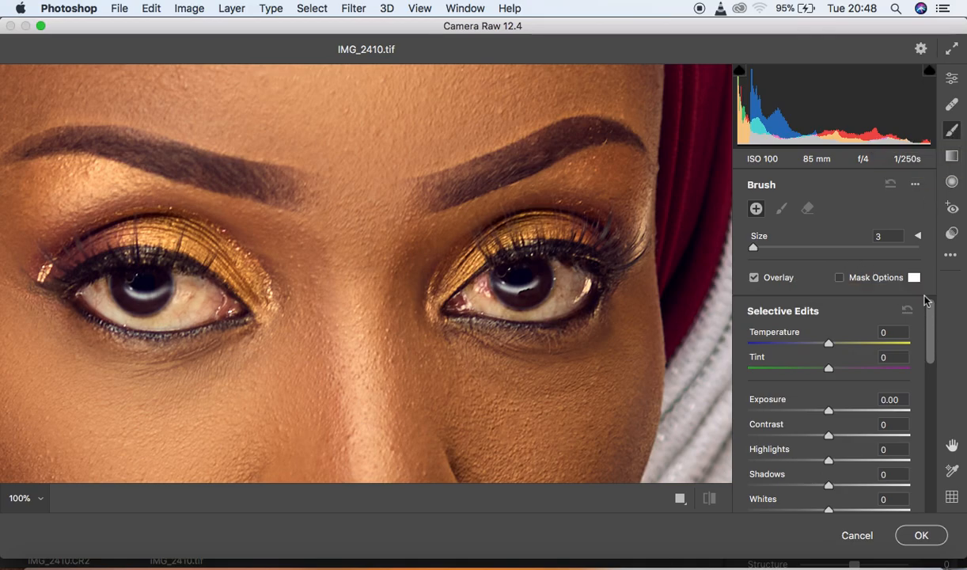
{"action": "left_click_drag", "start_coordinate": [931, 320], "coordinate": [932, 324]}
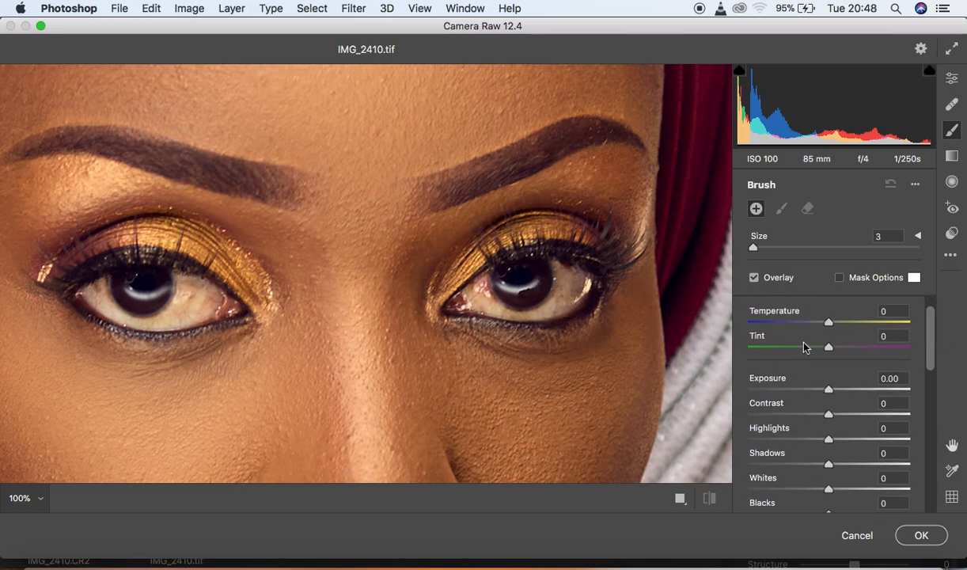
{"action": "left_click", "coordinate": [830, 323]}
{"action": "left_click_drag", "start_coordinate": [828, 321], "coordinate": [874, 349]}
{"action": "left_click_drag", "start_coordinate": [932, 335], "coordinate": [931, 356]}
{"action": "left_click_drag", "start_coordinate": [829, 383], "coordinate": [830, 382]}
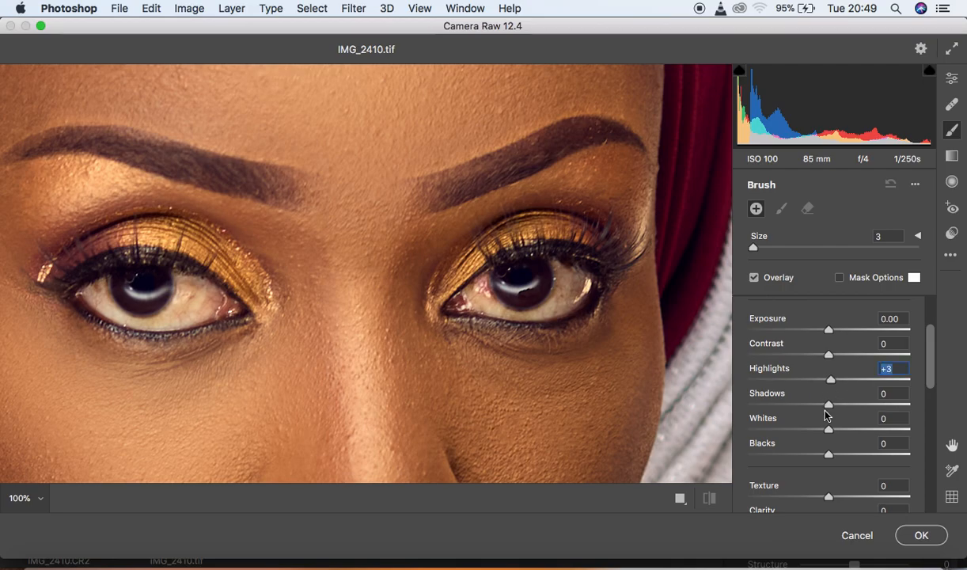
{"action": "left_click_drag", "start_coordinate": [829, 430], "coordinate": [833, 430]}
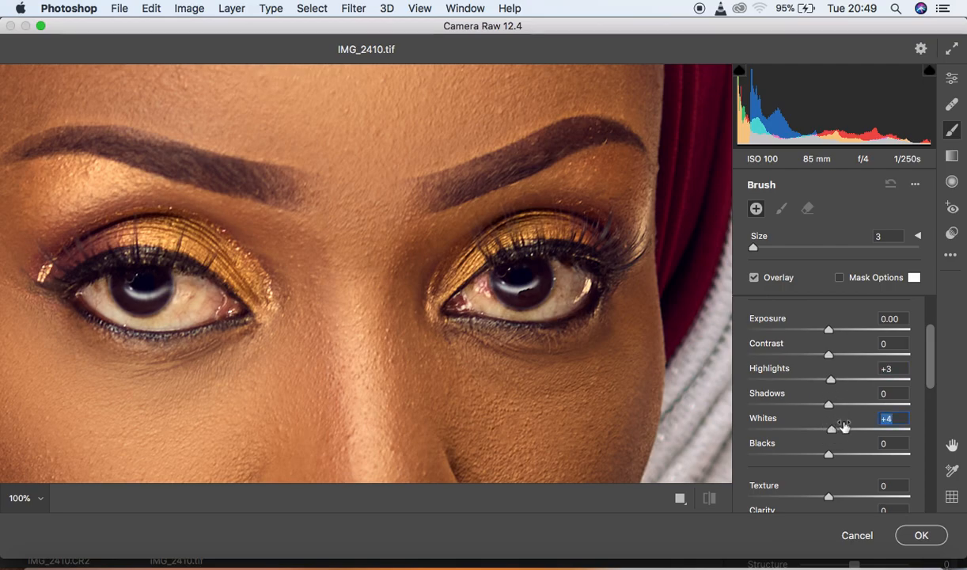
- Set the brush's Saturation to -60 and paint over the whites of both eyes
{"action": "left_click_drag", "start_coordinate": [932, 359], "coordinate": [932, 413]}
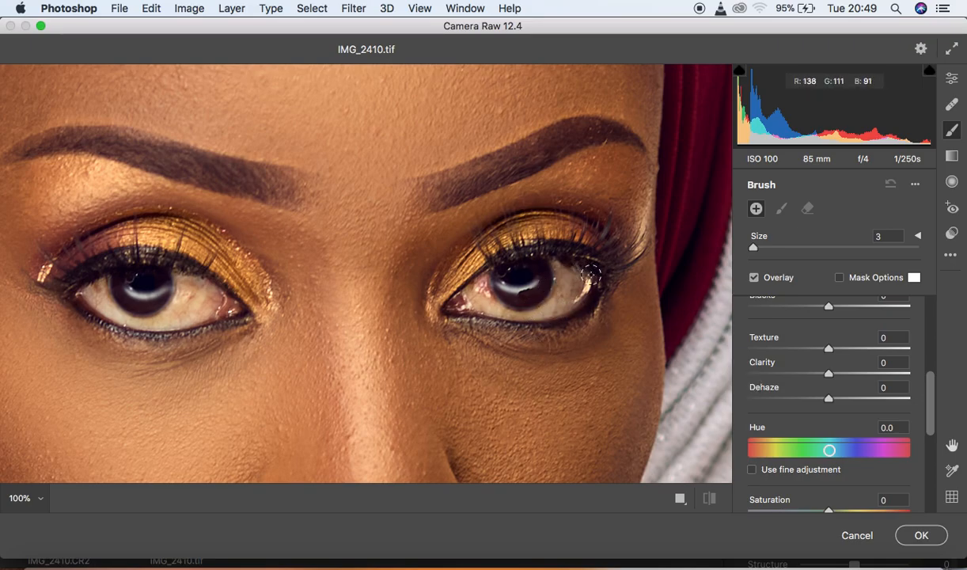
{"action": "left_click_drag", "start_coordinate": [933, 406], "coordinate": [936, 433]}
{"action": "left_click_drag", "start_coordinate": [829, 423], "coordinate": [781, 425]}
{"action": "mouse_move", "coordinate": [559, 274]}
{"action": "left_mouse_down"}
{"action": "mouse_move", "coordinate": [543, 307]}
{"action": "mouse_move", "coordinate": [564, 274]}
{"action": "mouse_move", "coordinate": [578, 276]}
{"action": "mouse_move", "coordinate": [574, 290]}
{"action": "mouse_move", "coordinate": [531, 313]}
{"action": "mouse_move", "coordinate": [490, 300]}
{"action": "mouse_move", "coordinate": [485, 282]}
{"action": "mouse_move", "coordinate": [479, 290]}
{"action": "mouse_move", "coordinate": [499, 309]}
{"action": "mouse_move", "coordinate": [525, 312]}
{"action": "mouse_move", "coordinate": [551, 304]}
{"action": "mouse_move", "coordinate": [556, 269]}
{"action": "mouse_move", "coordinate": [568, 271]}
{"action": "mouse_move", "coordinate": [578, 286]}
{"action": "mouse_move", "coordinate": [562, 297]}
{"action": "mouse_move", "coordinate": [501, 301]}
{"action": "mouse_move", "coordinate": [488, 289]}
{"action": "mouse_move", "coordinate": [479, 298]}
{"action": "mouse_move", "coordinate": [490, 305]}
{"action": "mouse_move", "coordinate": [534, 282]}
{"action": "left_mouse_up"}
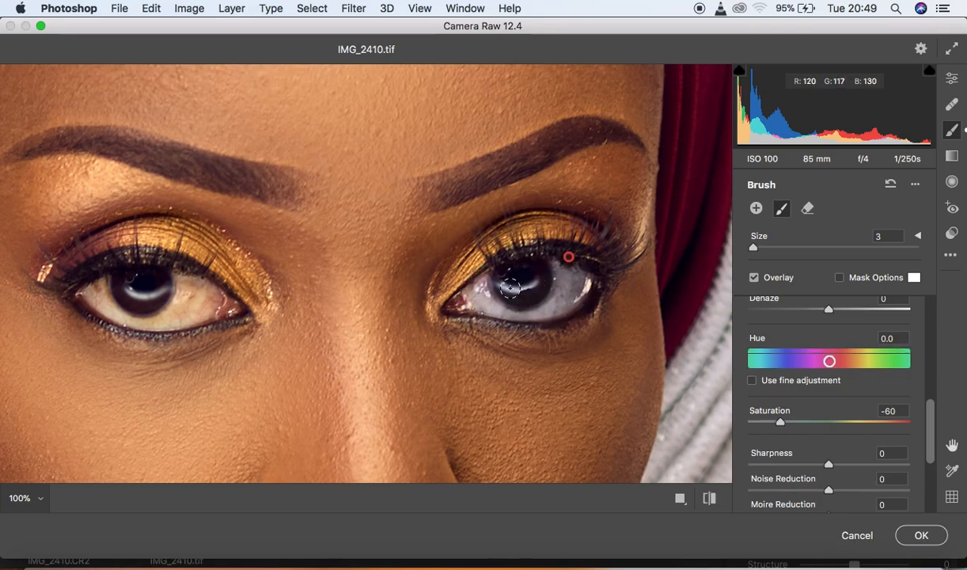
{"action": "mouse_move", "coordinate": [140, 296]}
{"action": "left_mouse_down"}
{"action": "mouse_move", "coordinate": [102, 285]}
{"action": "mouse_move", "coordinate": [109, 303]}
{"action": "mouse_move", "coordinate": [156, 320]}
{"action": "mouse_move", "coordinate": [180, 309]}
{"action": "mouse_move", "coordinate": [173, 283]}
{"action": "mouse_move", "coordinate": [182, 280]}
{"action": "mouse_move", "coordinate": [198, 289]}
{"action": "mouse_move", "coordinate": [190, 310]}
{"action": "mouse_move", "coordinate": [166, 313]}
{"action": "mouse_move", "coordinate": [185, 286]}
{"action": "mouse_move", "coordinate": [177, 275]}
{"action": "mouse_move", "coordinate": [203, 290]}
{"action": "mouse_move", "coordinate": [205, 307]}
{"action": "mouse_move", "coordinate": [185, 316]}
{"action": "mouse_move", "coordinate": [195, 306]}
{"action": "mouse_move", "coordinate": [184, 284]}
{"action": "mouse_move", "coordinate": [186, 303]}
{"action": "mouse_move", "coordinate": [138, 319]}
{"action": "mouse_move", "coordinate": [104, 302]}
{"action": "mouse_move", "coordinate": [101, 284]}
{"action": "mouse_move", "coordinate": [90, 290]}
{"action": "mouse_move", "coordinate": [119, 312]}
{"action": "mouse_move", "coordinate": [106, 281]}
{"action": "mouse_move", "coordinate": [143, 297]}
{"action": "mouse_move", "coordinate": [180, 278]}
{"action": "mouse_move", "coordinate": [207, 299]}
{"action": "left_mouse_up"}
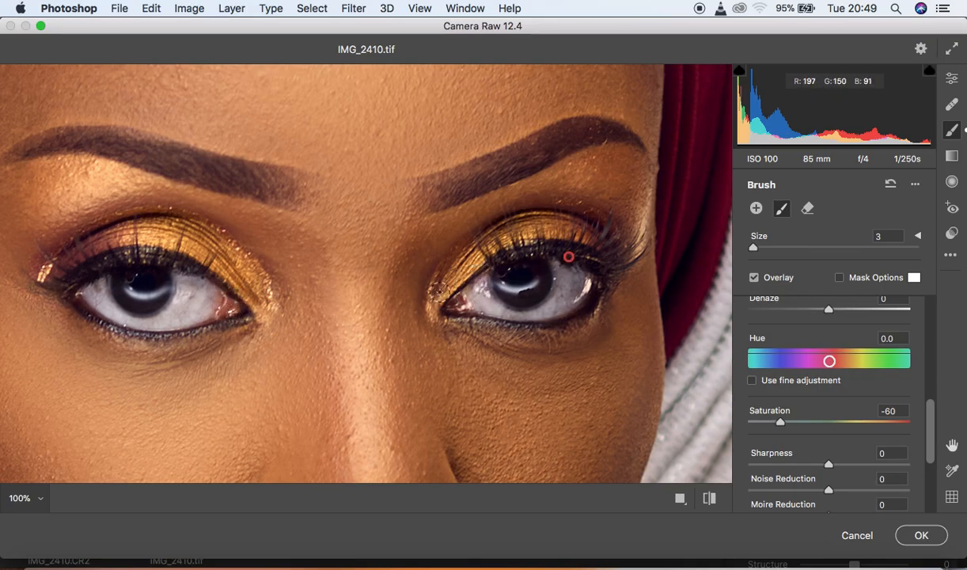
{"action": "key", "text": "super+minus"}
{"action": "key", "text": "super+minus"}
{"action": "key", "text": "super+minus"}
{"action": "key", "text": "super+minus"}
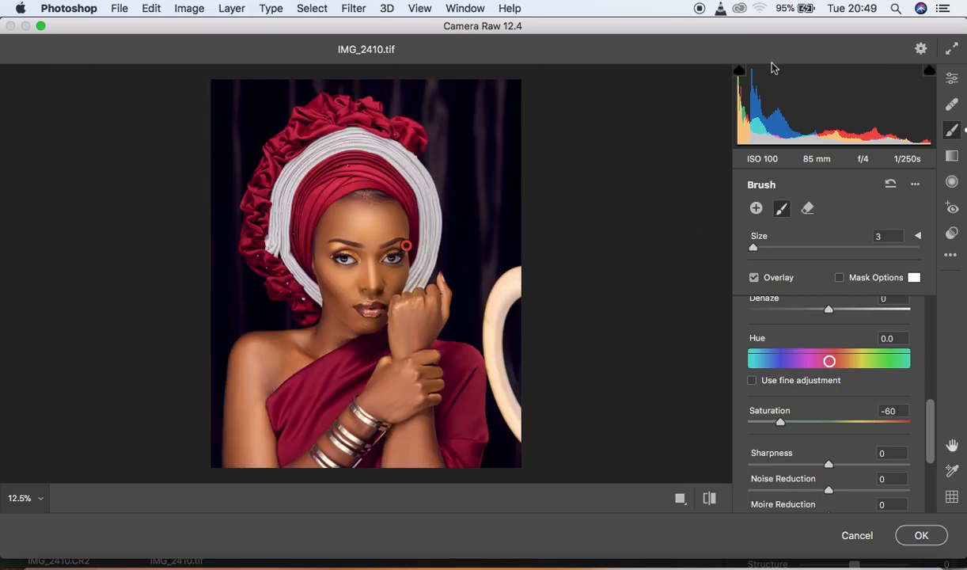
- In the HSL Color Mixer, set Oranges hue to -4, Oranges saturation to -4 and Yellows saturation to -6
{"action": "left_click", "coordinate": [953, 81]}
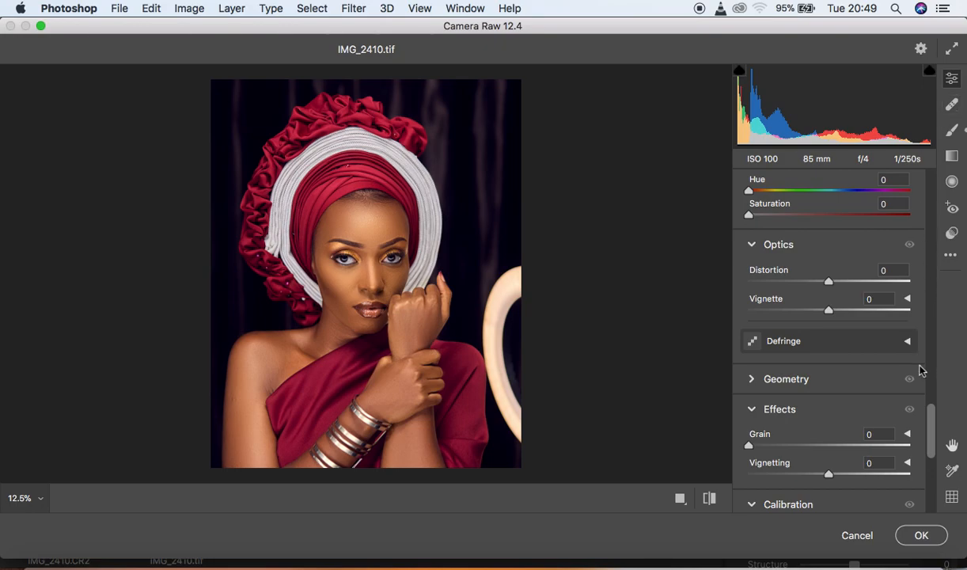
{"action": "left_click_drag", "start_coordinate": [933, 422], "coordinate": [953, 351]}
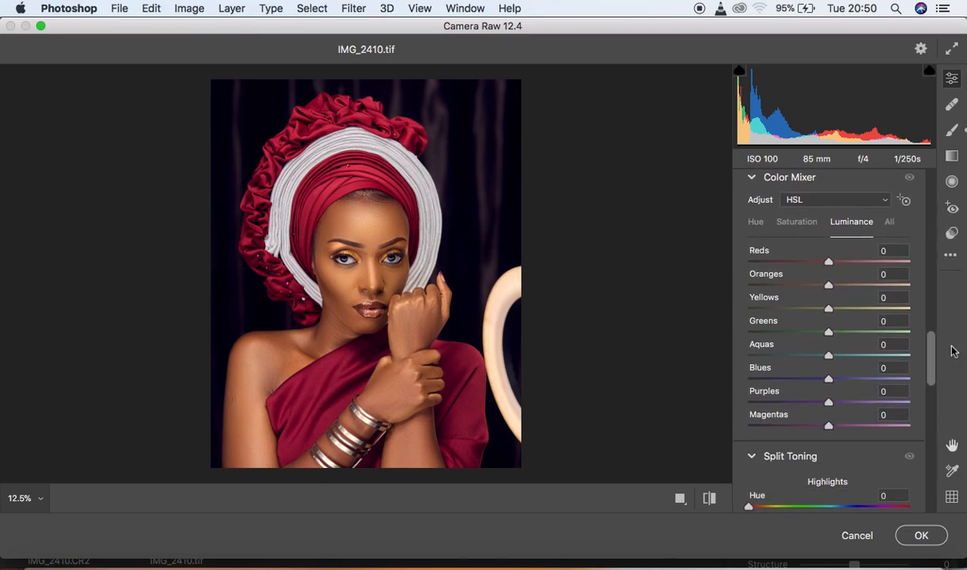
{"action": "left_click", "coordinate": [755, 223]}
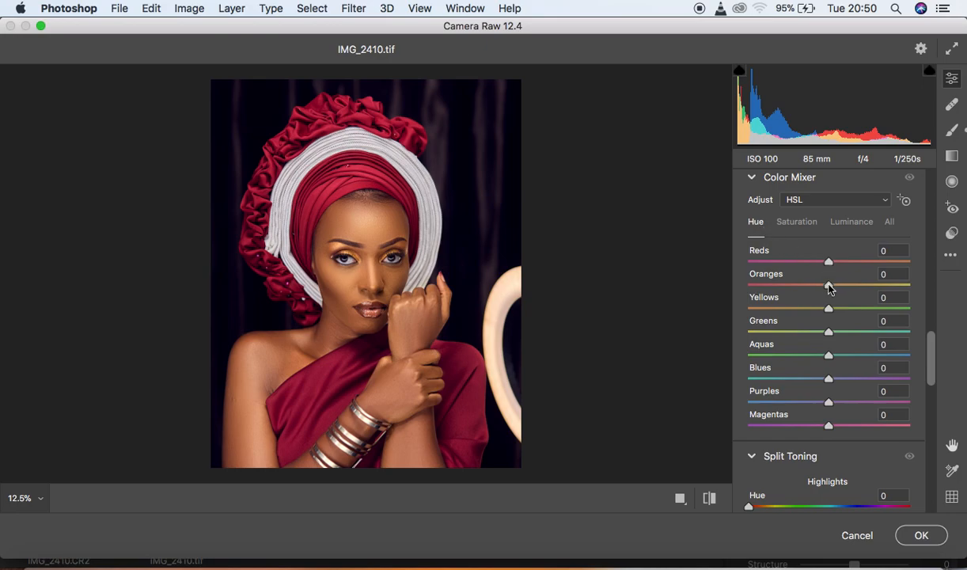
{"action": "mouse_move", "coordinate": [829, 287]}
{"action": "left_mouse_down"}
{"action": "mouse_move", "coordinate": [819, 286]}
{"action": "mouse_move", "coordinate": [840, 287]}
{"action": "mouse_move", "coordinate": [827, 286]}
{"action": "left_mouse_up"}
{"action": "left_click", "coordinate": [796, 224]}
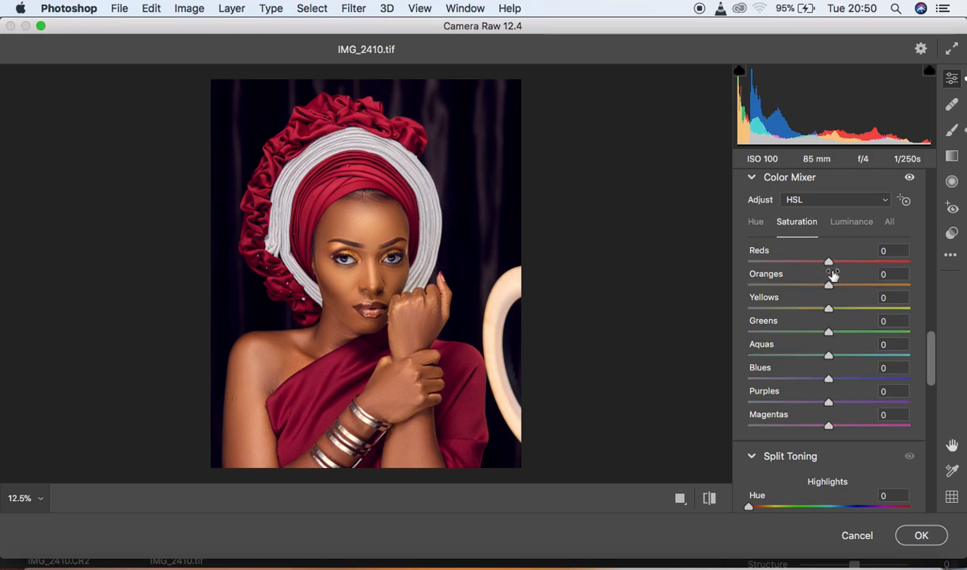
{"action": "left_click_drag", "start_coordinate": [831, 314], "coordinate": [825, 288]}
- Darken the skin tones by setting the Oranges luminance to -21
{"action": "left_click", "coordinate": [847, 224]}
{"action": "left_click_drag", "start_coordinate": [829, 291], "coordinate": [816, 289]}
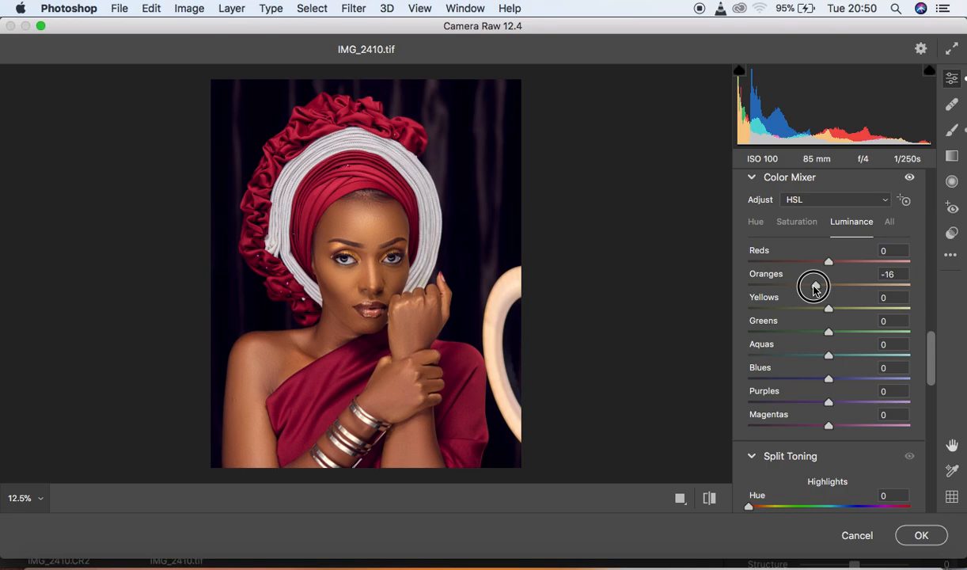
{"action": "left_click_drag", "start_coordinate": [816, 289], "coordinate": [811, 289]}
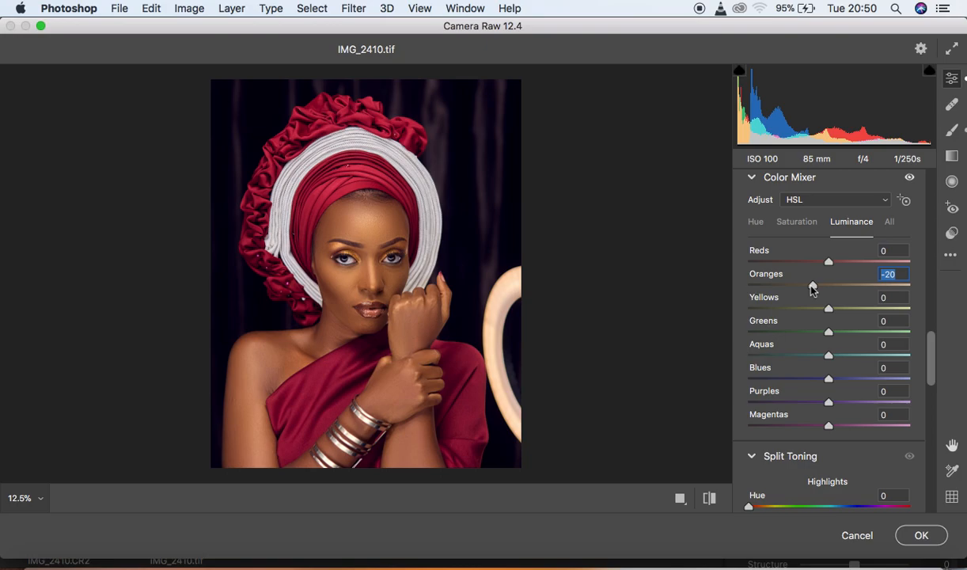
{"action": "left_click_drag", "start_coordinate": [811, 290], "coordinate": [812, 290]}
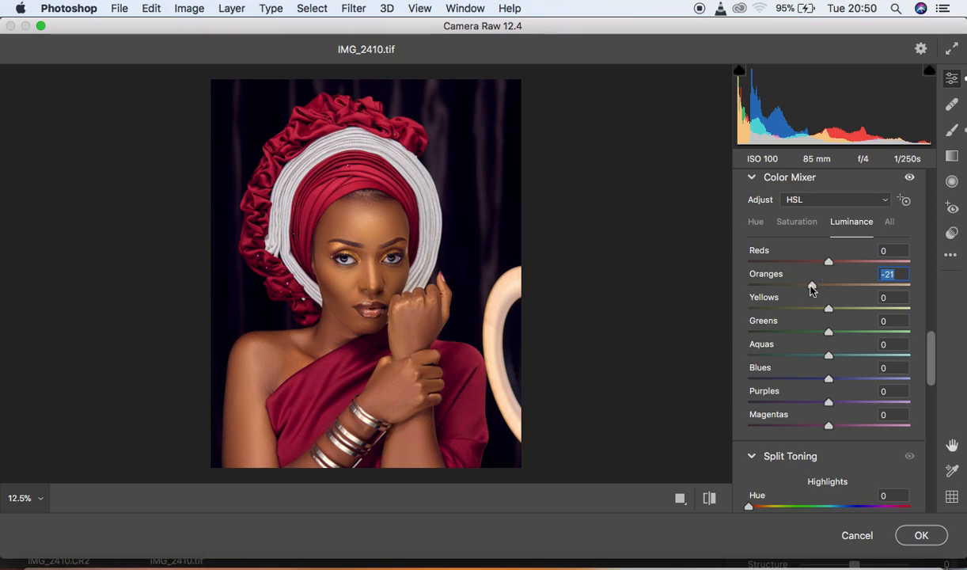
- Reduce the Oranges saturation to -17
{"action": "left_click", "coordinate": [794, 221]}
{"action": "left_click", "coordinate": [824, 290]}
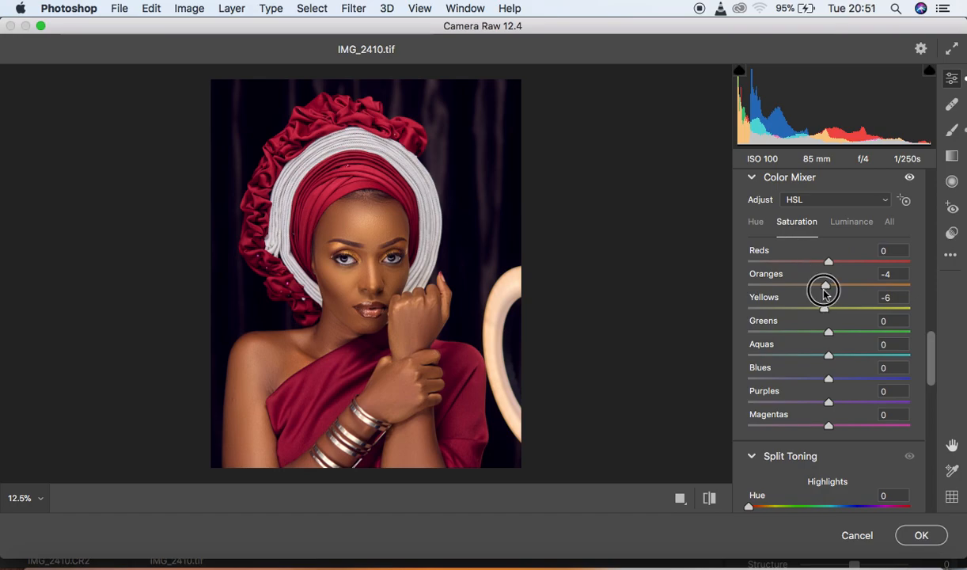
{"action": "left_click", "coordinate": [824, 289]}
{"action": "left_click_drag", "start_coordinate": [824, 289], "coordinate": [812, 289]}
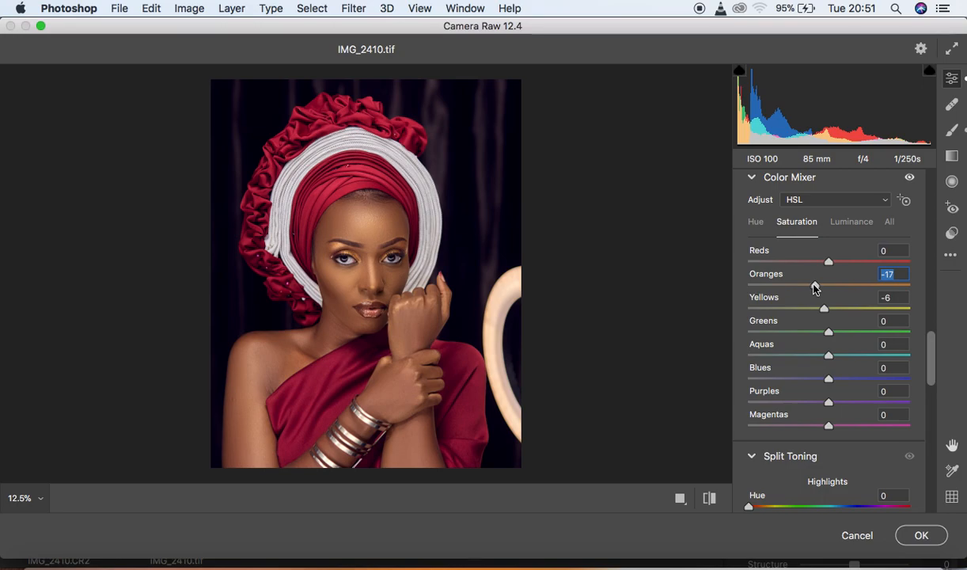
- Turn the red fabric burnt orange with Reds hue at about +68 and Oranges hue at -8, and set Oranges saturation to -23
{"action": "left_click", "coordinate": [756, 223]}
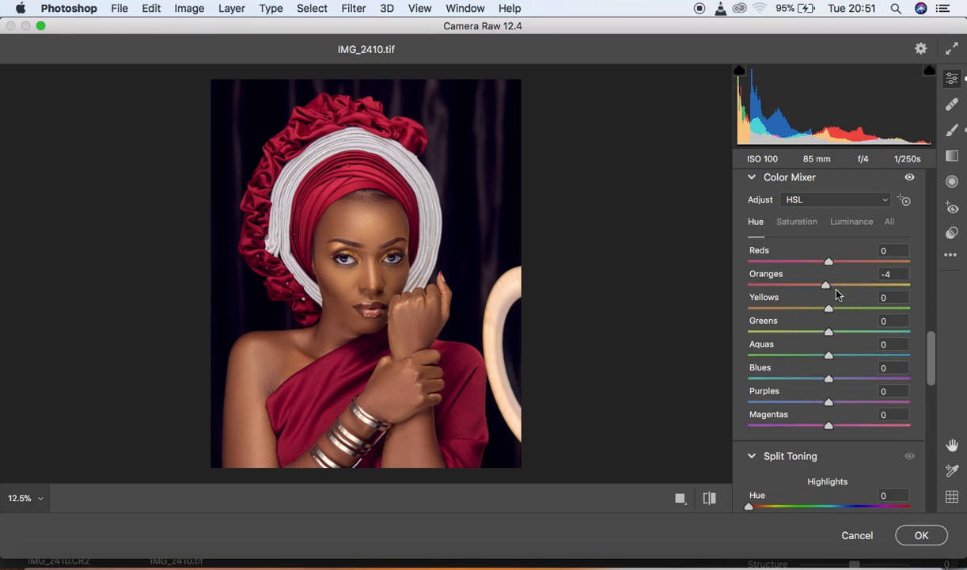
{"action": "left_click_drag", "start_coordinate": [826, 284], "coordinate": [888, 261]}
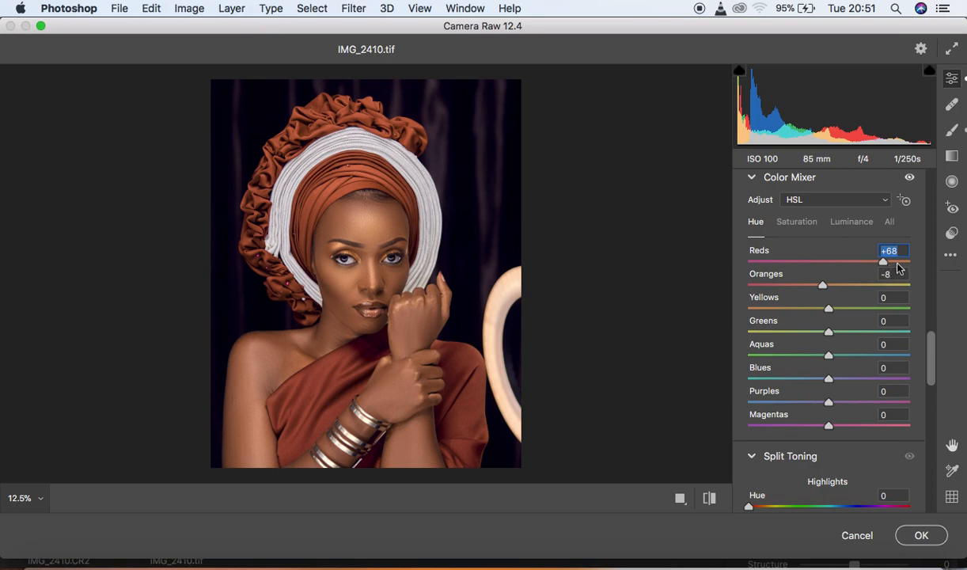
{"action": "mouse_move", "coordinate": [886, 265]}
{"action": "left_mouse_down"}
{"action": "mouse_move", "coordinate": [892, 261]}
{"action": "mouse_move", "coordinate": [887, 267]}
{"action": "left_mouse_up"}
{"action": "left_click_drag", "start_coordinate": [886, 267], "coordinate": [887, 264]}
{"action": "left_click", "coordinate": [799, 224]}
{"action": "left_click_drag", "start_coordinate": [817, 291], "coordinate": [813, 290]}
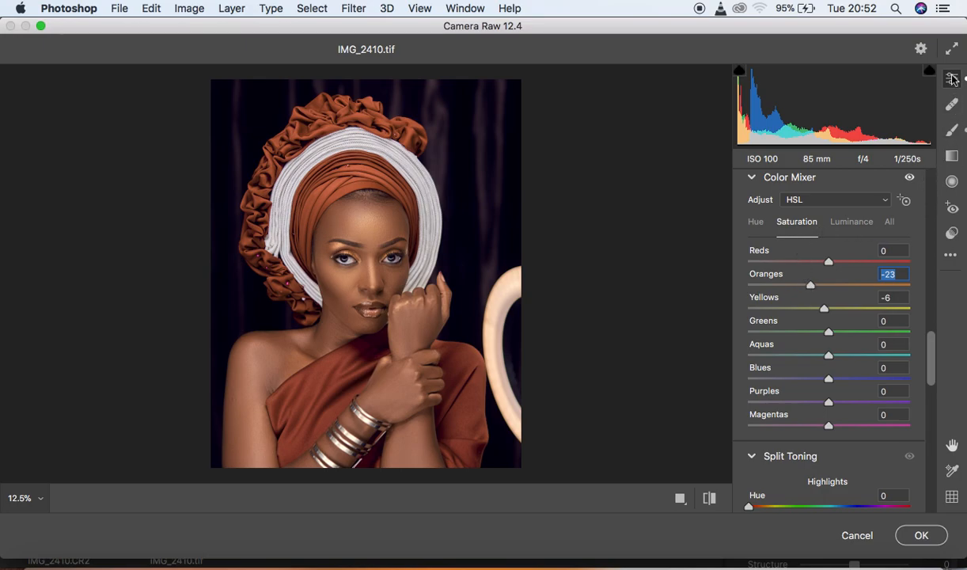
- Set Clarity to +7 and Blacks to -3, and apply the Camera Raw adjustments
{"action": "left_click", "coordinate": [932, 304]}
{"action": "left_click_drag", "start_coordinate": [932, 304], "coordinate": [928, 231]}
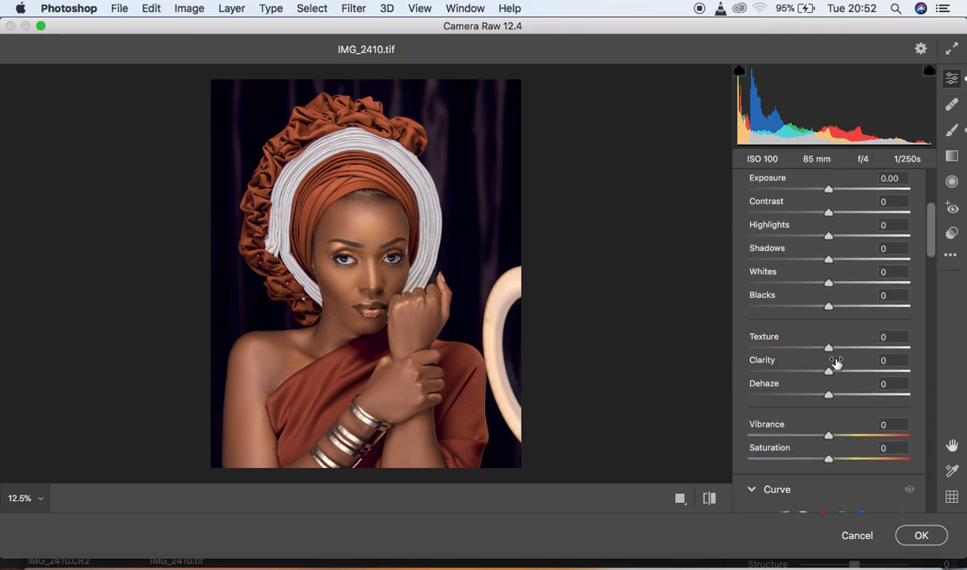
{"action": "left_click_drag", "start_coordinate": [829, 370], "coordinate": [833, 374]}
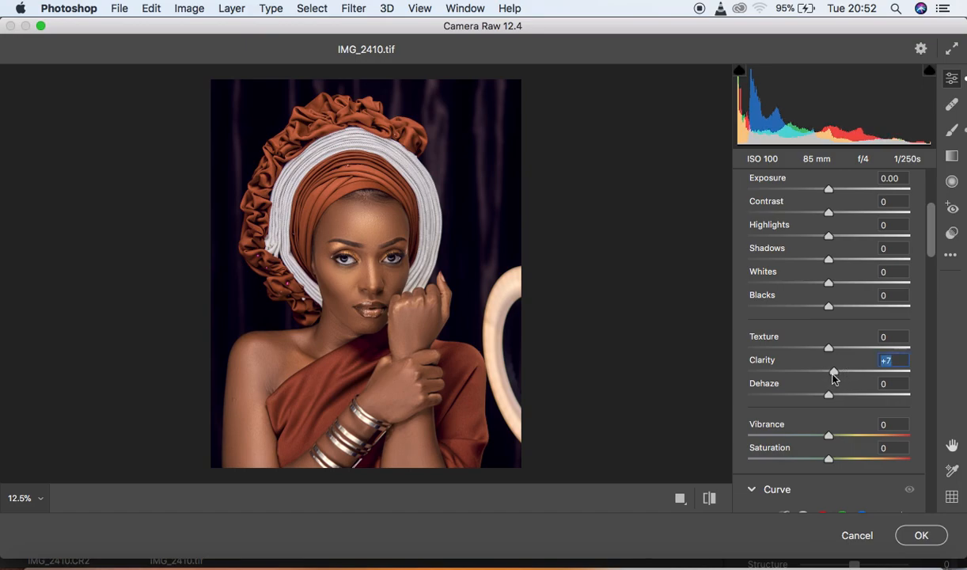
{"action": "left_click_drag", "start_coordinate": [825, 310], "coordinate": [824, 311]}
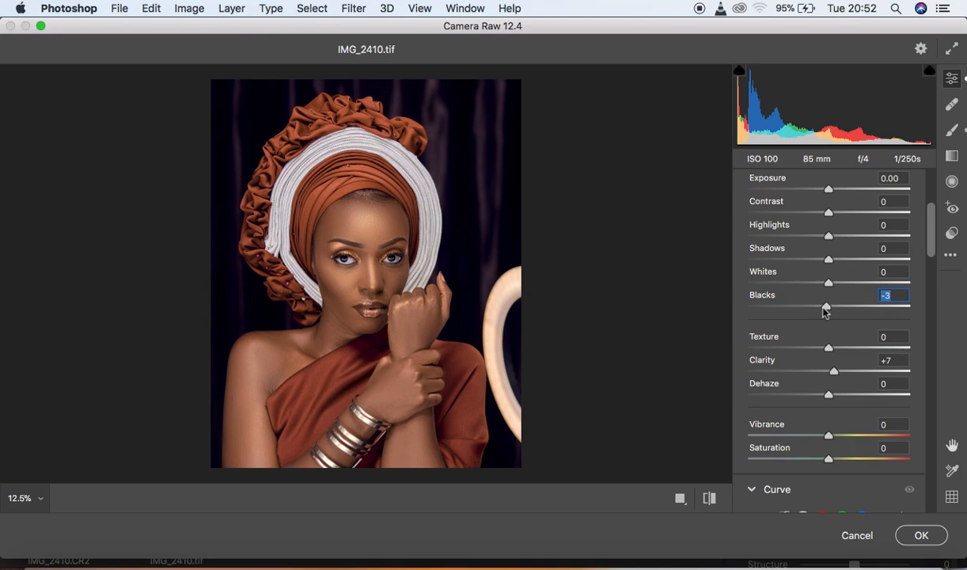
{"action": "left_click", "coordinate": [920, 536]}
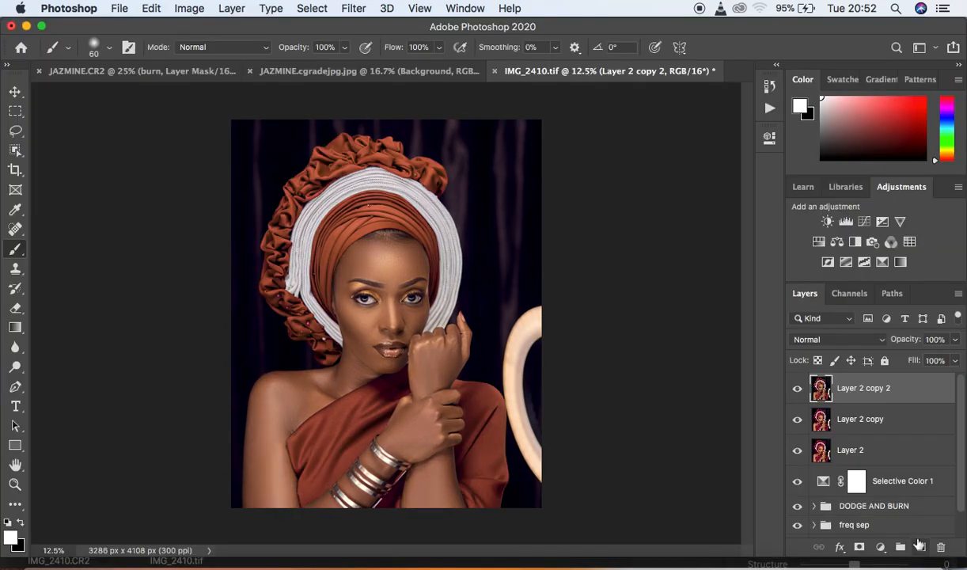
- Compare the portrait with the Layer 2 copy 2 layer off and on
{"action": "left_click", "coordinate": [798, 389]}
{"action": "left_click", "coordinate": [798, 389]}
{"action": "left_click", "coordinate": [798, 389]}
{"action": "left_click", "coordinate": [798, 388]}
{"action": "left_click", "coordinate": [798, 389]}
{"action": "left_click", "coordinate": [798, 388]}
{"action": "left_click", "coordinate": [798, 388]}
{"action": "left_click", "coordinate": [798, 389]}
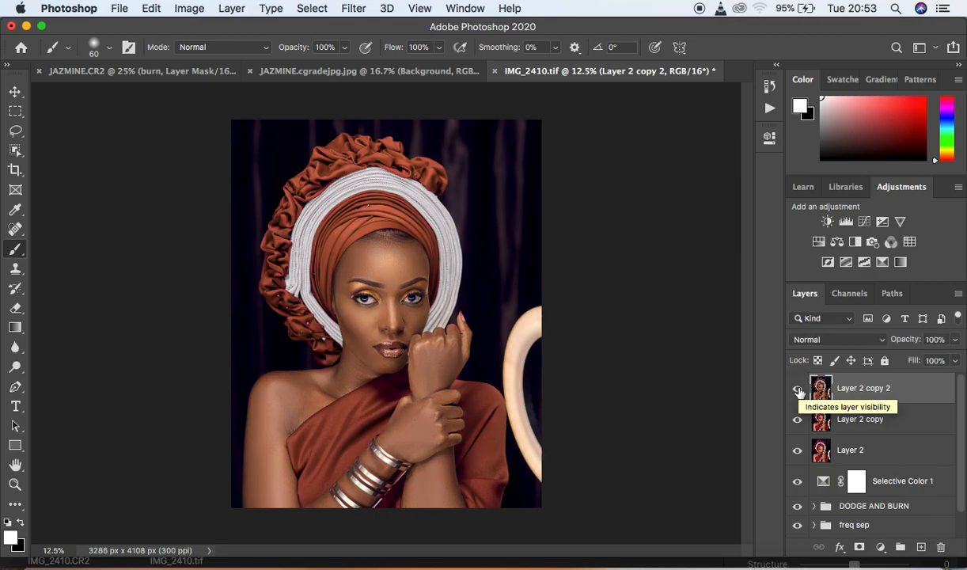
- Remove the pink beads from the lower ruffles of the headwrap with a size 30 Spot Healing Brush
{"action": "left_click", "coordinate": [15, 228]}
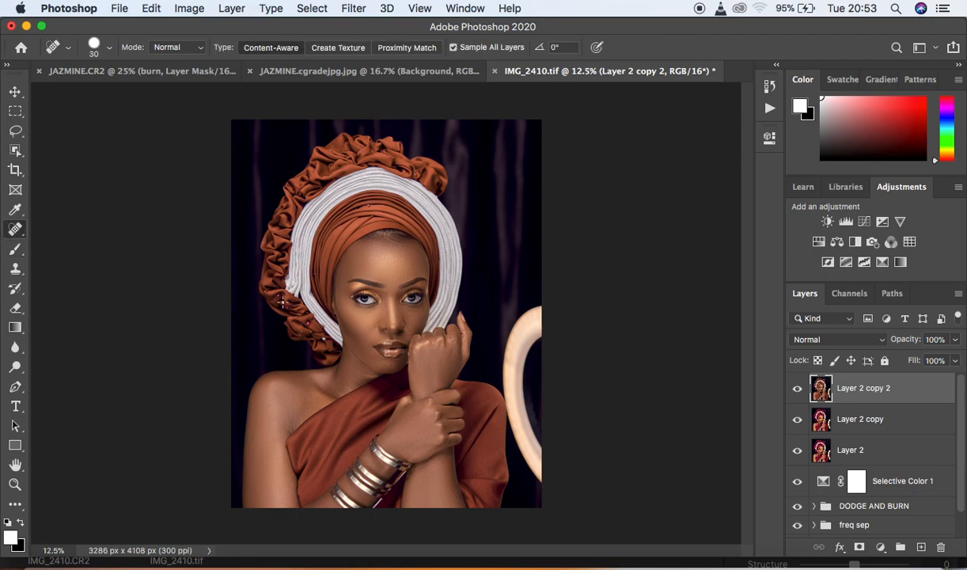
{"action": "key", "text": "super+equal"}
{"action": "key", "text": "super+equal"}
{"action": "key", "text": "super+equal"}
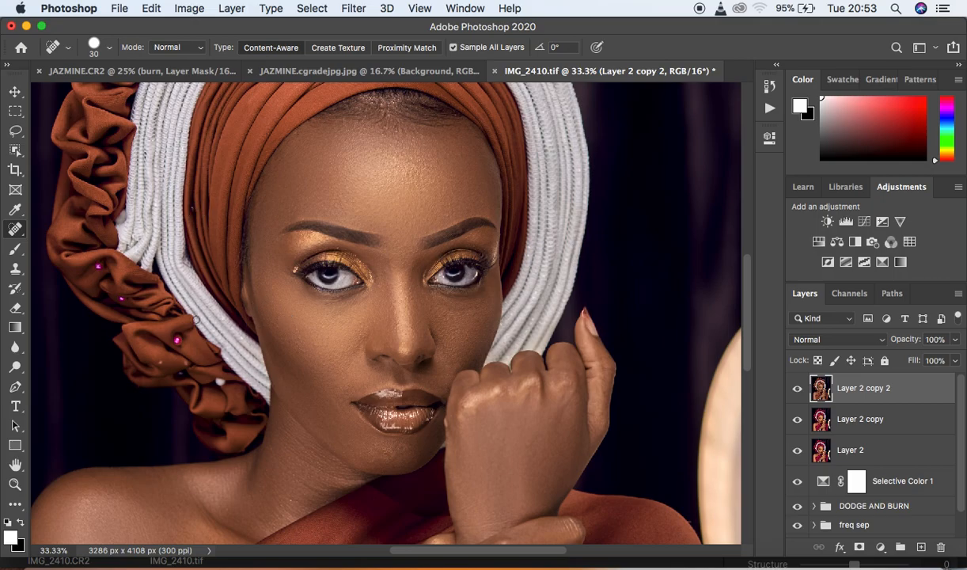
{"action": "left_click", "coordinate": [177, 338]}
{"action": "left_click", "coordinate": [122, 299]}
{"action": "left_click", "coordinate": [98, 267]}
- Heal the remaining bead spots on the front folds and upper ruffle of the headwrap
{"action": "scroll", "coordinate": [749, 287], "scroll_direction": "up", "scroll_amount": 5}
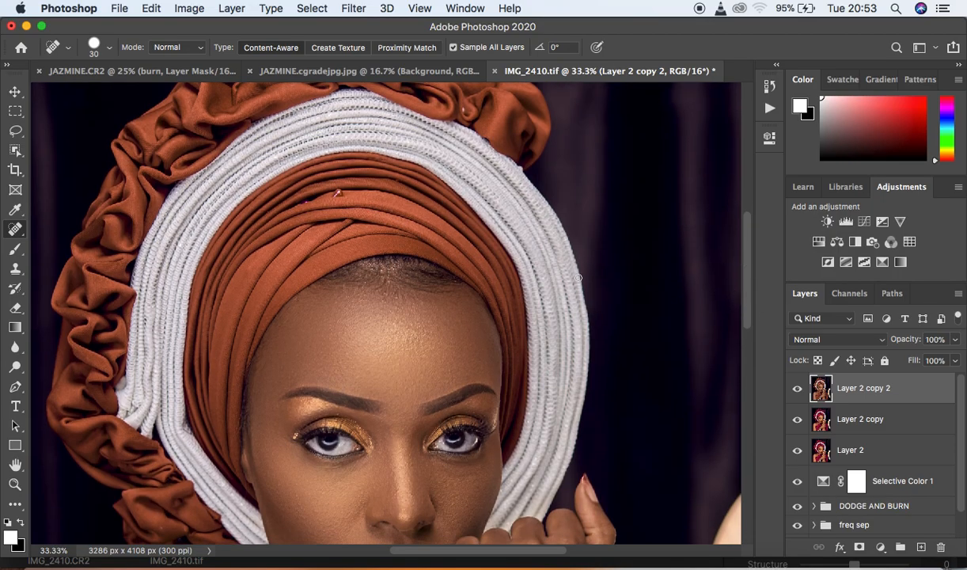
{"action": "left_click", "coordinate": [334, 194]}
{"action": "left_click", "coordinate": [340, 192]}
{"action": "left_click", "coordinate": [460, 109]}
{"action": "key", "text": "super+minus"}
{"action": "key", "text": "super+minus"}
{"action": "key", "text": "super+minus"}
{"action": "key", "text": "super+minus"}
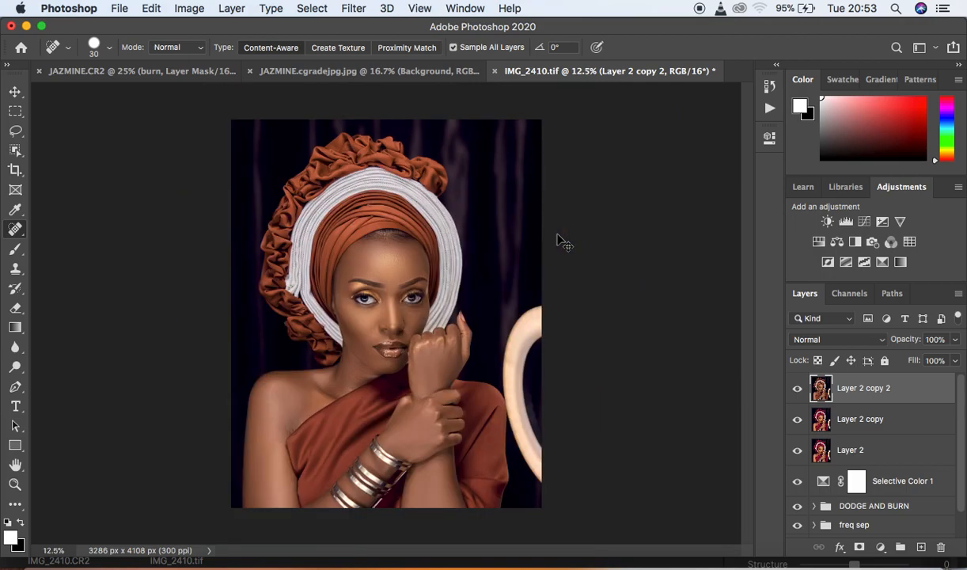
{"action": "key", "text": "super+plus"}
- Add a Selective Color adjustment layer and set Black to +3% for the Blacks range
{"action": "left_click", "coordinate": [880, 546]}
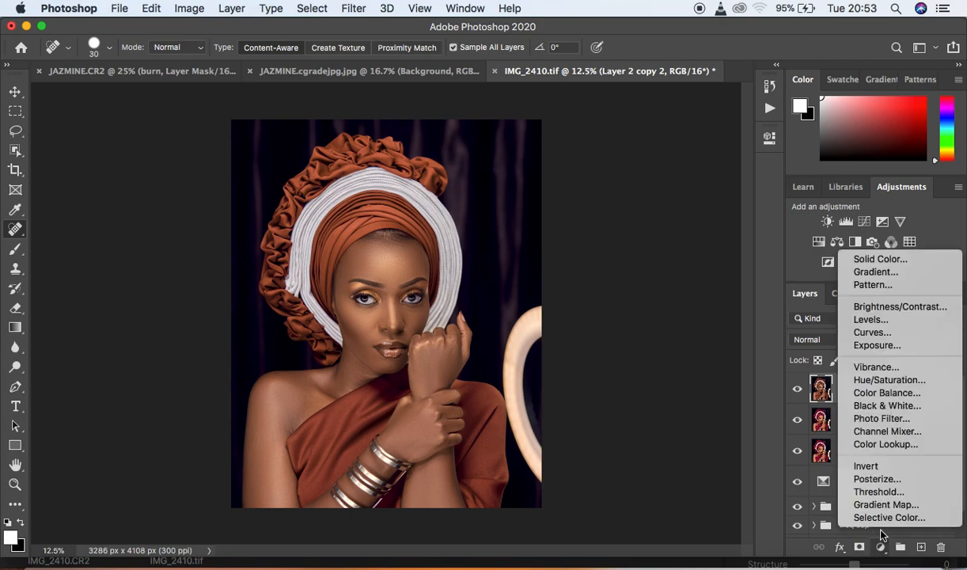
{"action": "left_click", "coordinate": [881, 518]}
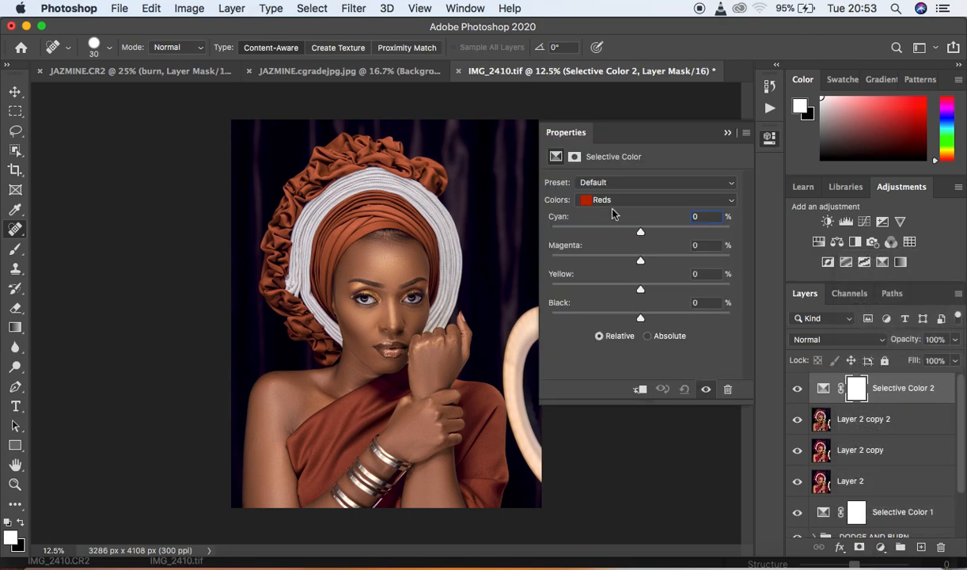
{"action": "left_click", "coordinate": [611, 199]}
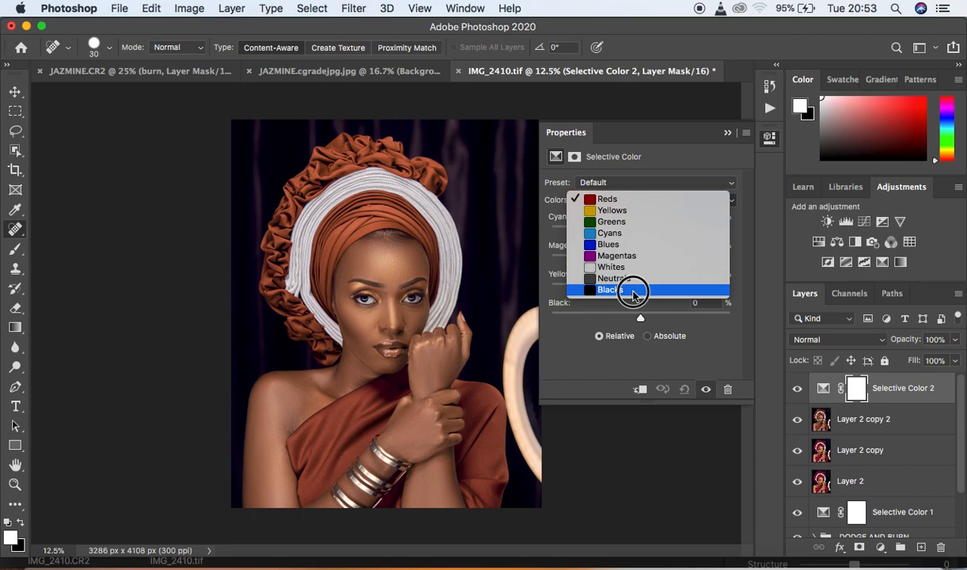
{"action": "left_click", "coordinate": [633, 295]}
{"action": "left_click_drag", "start_coordinate": [639, 318], "coordinate": [643, 320]}
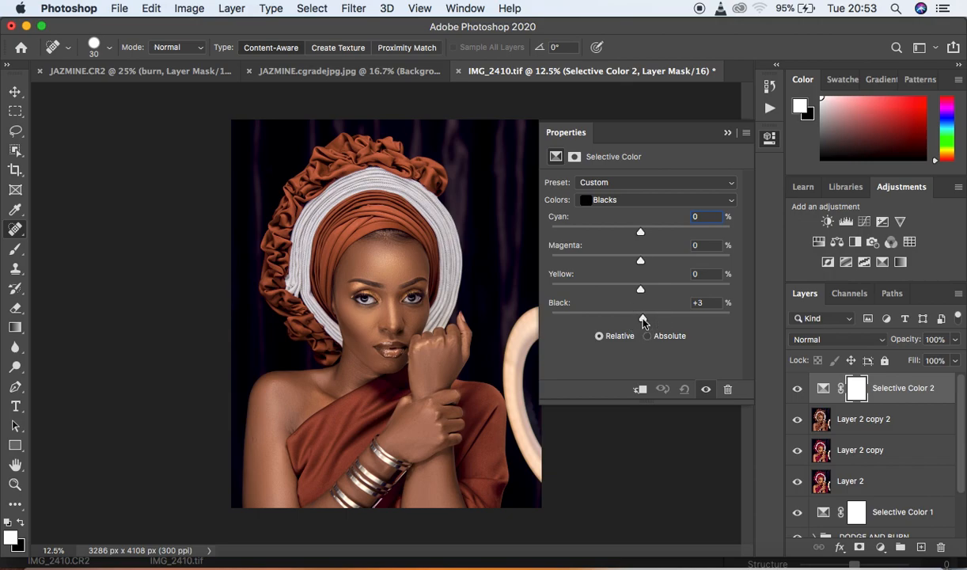
- Close the Selective Color properties and compare the portrait with the Selective Color 2 layer off and on
{"action": "left_click", "coordinate": [727, 133]}
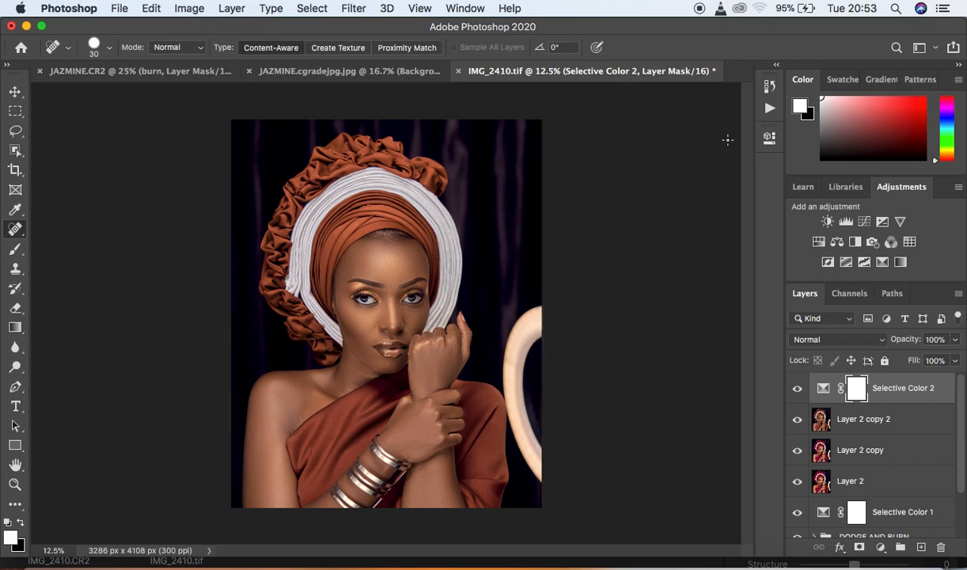
{"action": "left_click", "coordinate": [800, 389]}
{"action": "left_click", "coordinate": [799, 389]}
{"action": "left_click", "coordinate": [800, 388]}
- Group the layers from Selective Color 2 down to Selective Color 1 and name the group "color grade"
{"action": "left_click", "coordinate": [944, 511], "text": "super"}
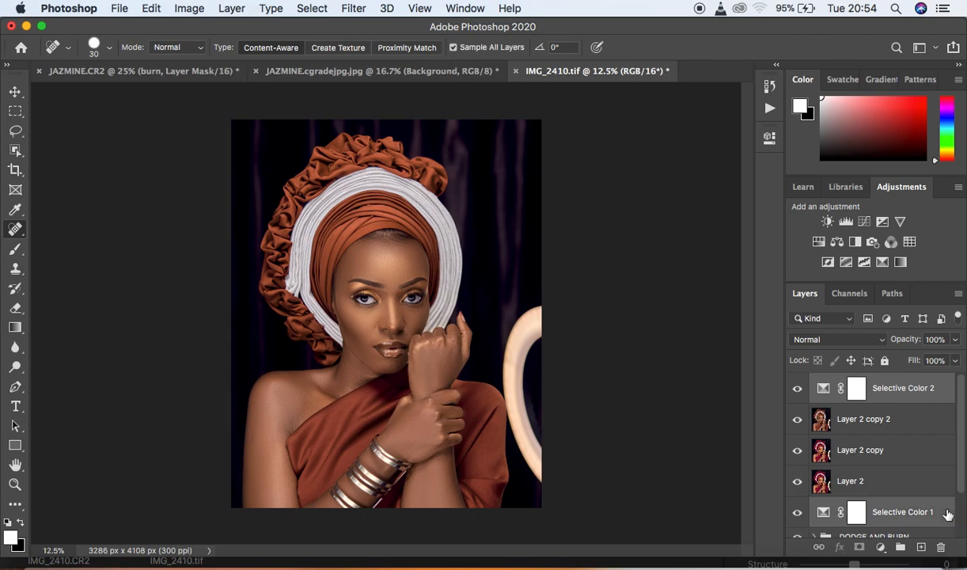
{"action": "left_click", "coordinate": [944, 389], "text": "shift"}
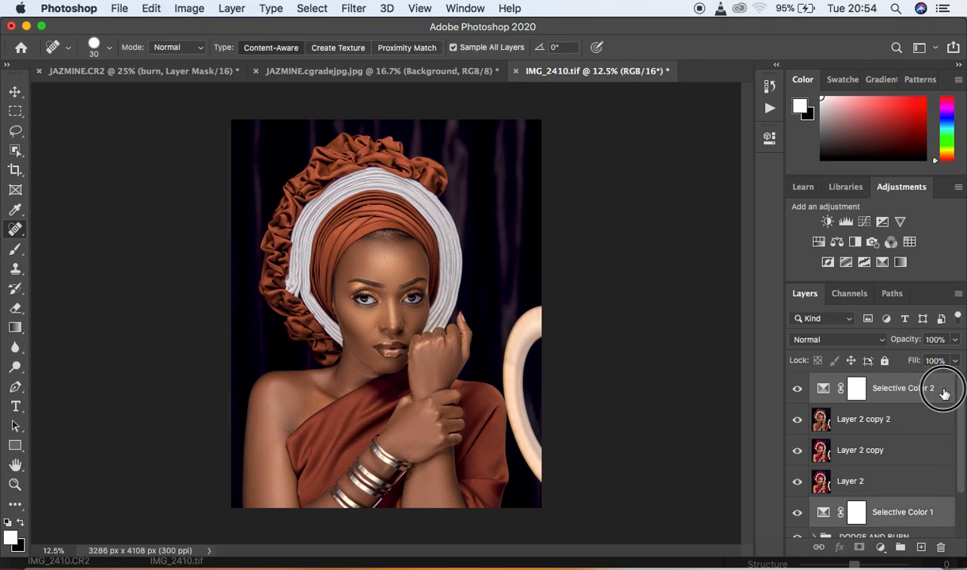
{"action": "key", "text": "super+g"}
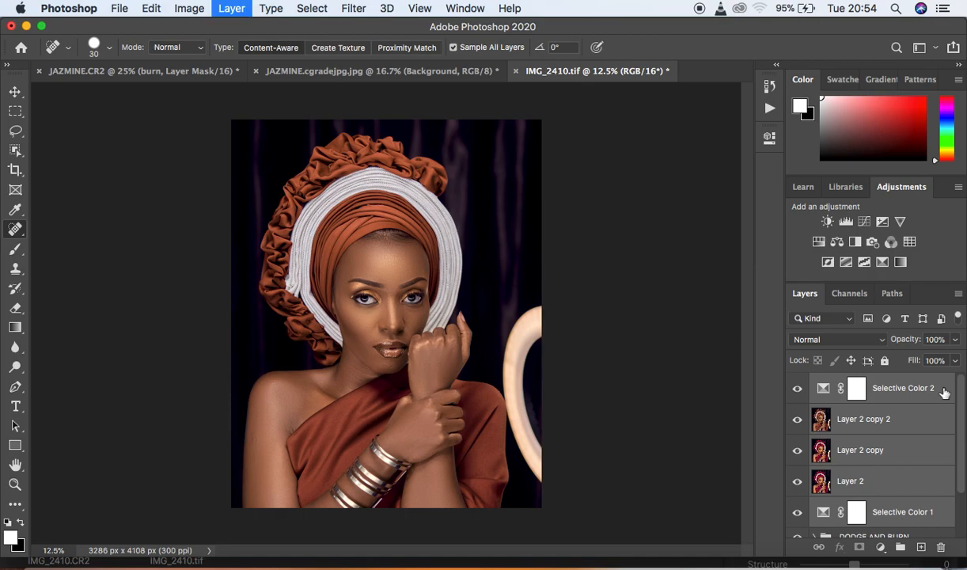
{"action": "double_click", "coordinate": [851, 381]}
{"action": "type", "text": "color grade"}
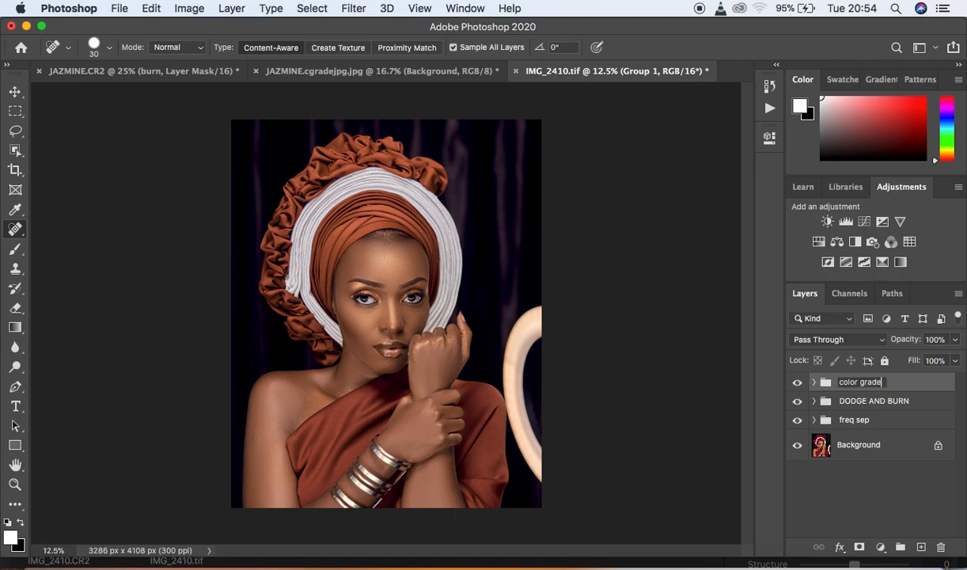
{"action": "key", "text": "Return"}
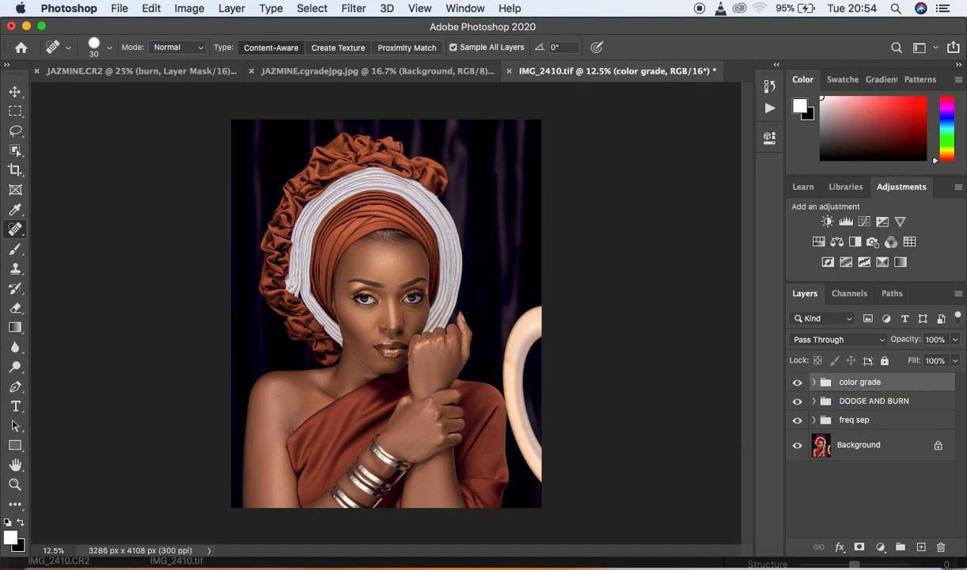
- Compare the original Background layer alone with the fully edited portrait several times, ending with all layers shown
{"action": "left_click", "coordinate": [797, 445]}
{"action": "left_click", "coordinate": [797, 445]}
{"action": "left_click", "coordinate": [797, 446], "text": "alt"}
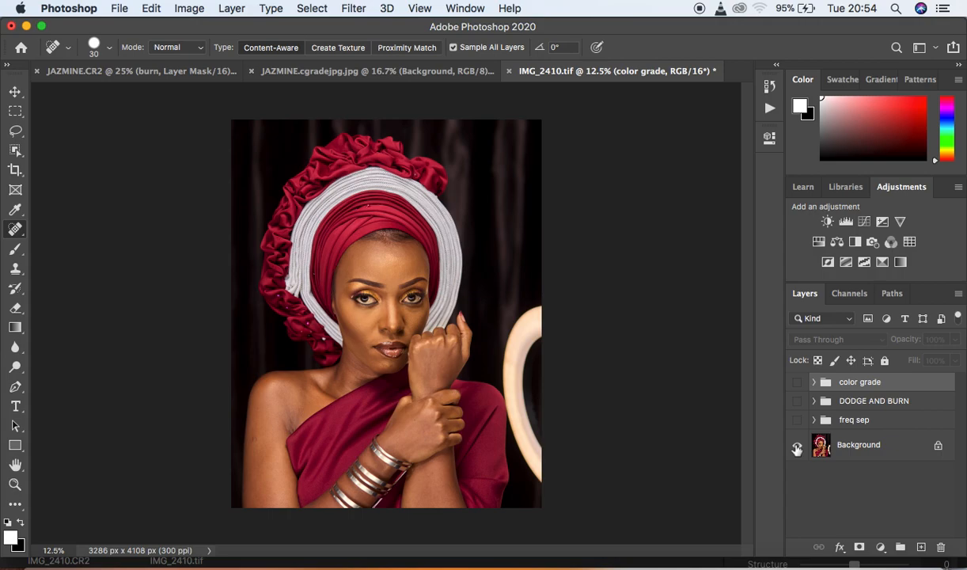
{"action": "left_click", "coordinate": [797, 448], "text": "alt"}
{"action": "left_click", "coordinate": [797, 448], "text": "alt"}
{"action": "left_click", "coordinate": [798, 448], "text": "alt"}
{"action": "left_click", "coordinate": [797, 448], "text": "alt"}
{"action": "left_click", "coordinate": [797, 448], "text": "alt"}
{"action": "left_click", "coordinate": [797, 448], "text": "alt"}
{"action": "left_click", "coordinate": [797, 448], "text": "alt"}
{"action": "left_click", "coordinate": [797, 449], "text": "alt"}
{"action": "left_click", "coordinate": [797, 448], "text": "alt"}
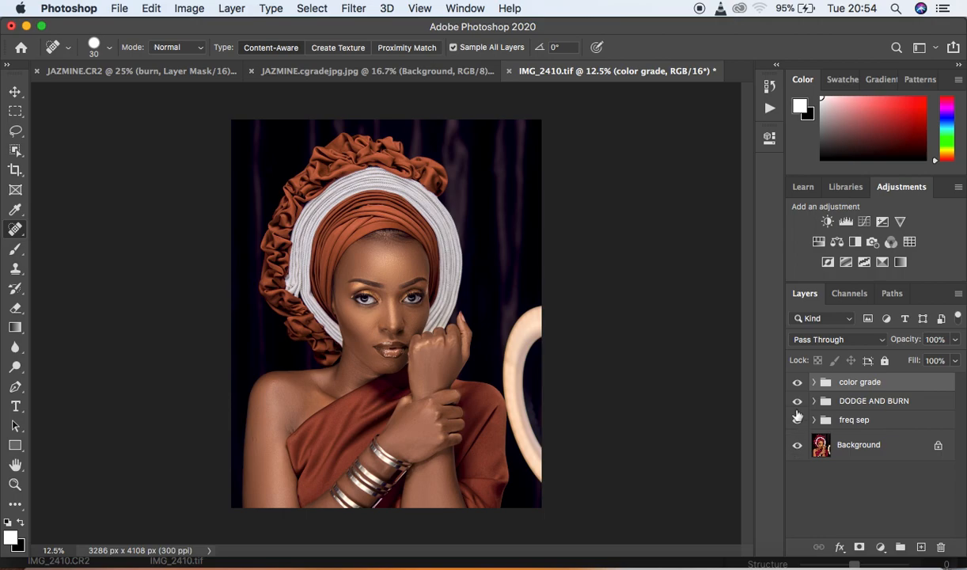
- Hide the three edit groups and show them again one by one, from freq sep through DODGE AND BURN to color grade, to review each stage
{"action": "left_click_drag", "start_coordinate": [797, 382], "coordinate": [799, 417]}
{"action": "left_click", "coordinate": [798, 420]}
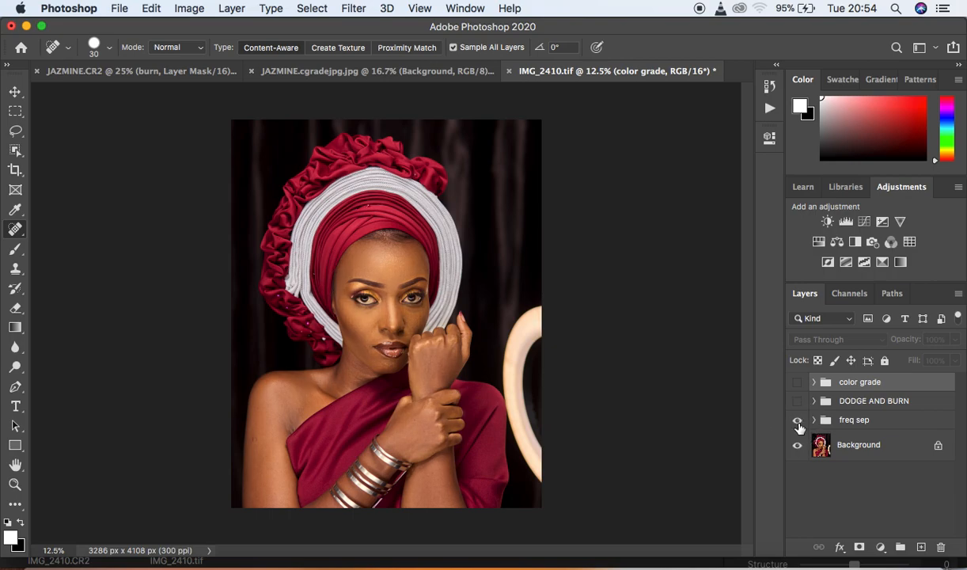
{"action": "left_click", "coordinate": [797, 402]}
{"action": "left_click", "coordinate": [797, 401]}
{"action": "left_click", "coordinate": [797, 401]}
{"action": "left_click", "coordinate": [795, 383]}
{"action": "left_click", "coordinate": [795, 383]}
{"action": "left_click", "coordinate": [796, 384]}
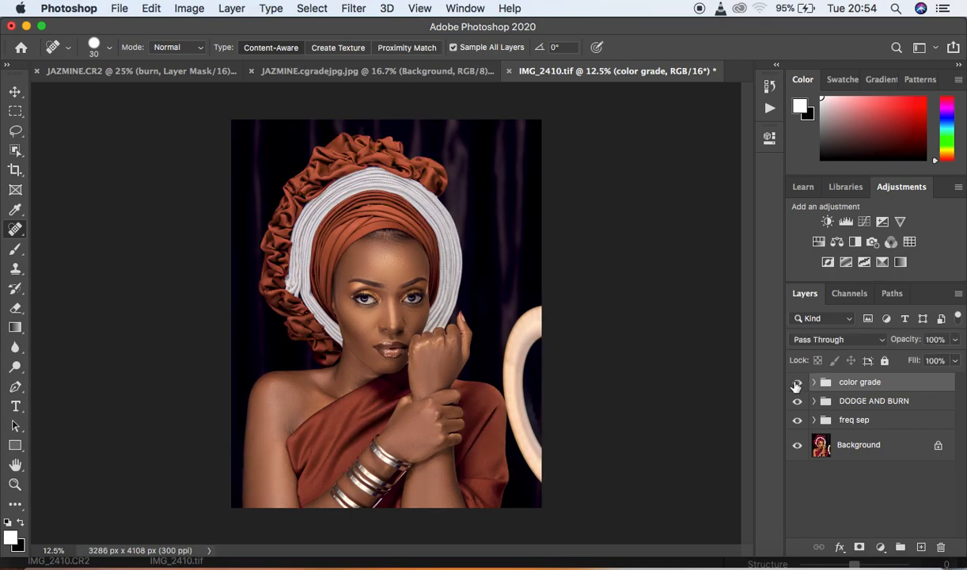